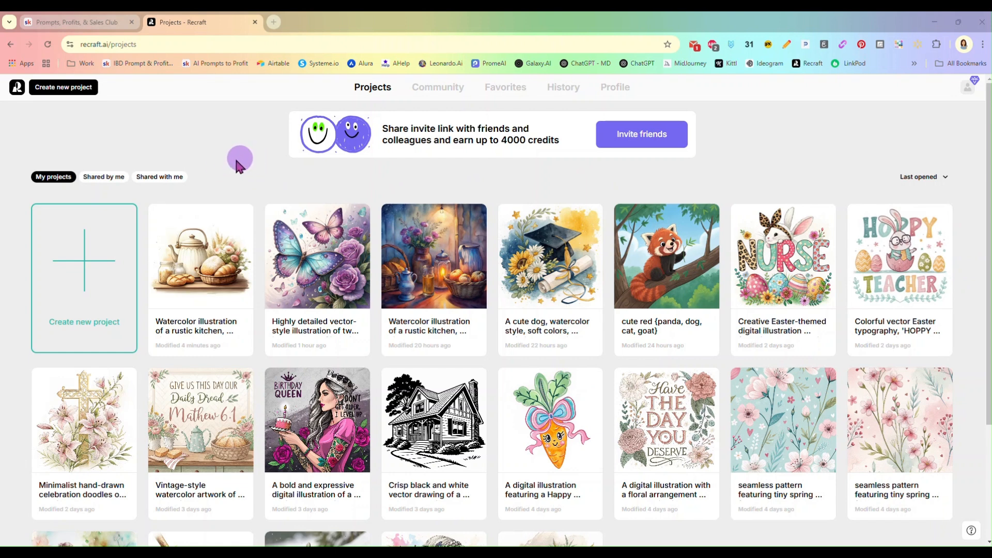
Step: Create a new blank project
{"action": "left_click", "coordinate": [86, 273]}
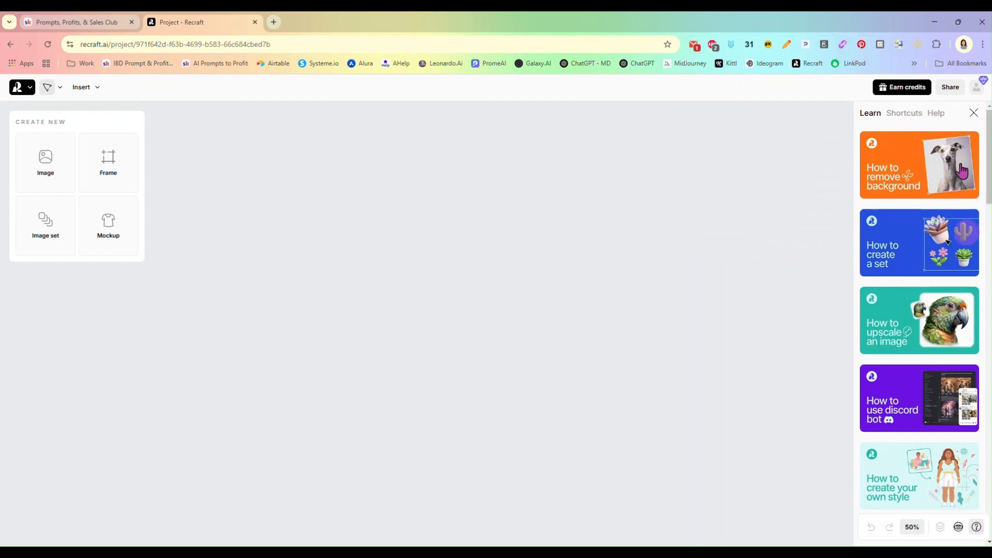
Step: Look through the help resources, the image history and the canvas zoom options of the empty project
{"action": "left_click", "coordinate": [976, 527]}
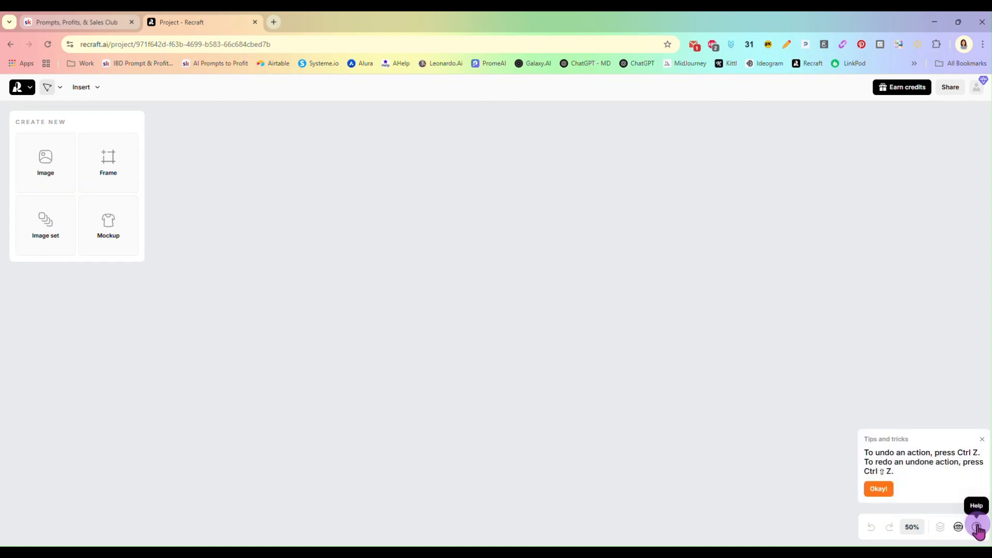
{"action": "left_click", "coordinate": [976, 528]}
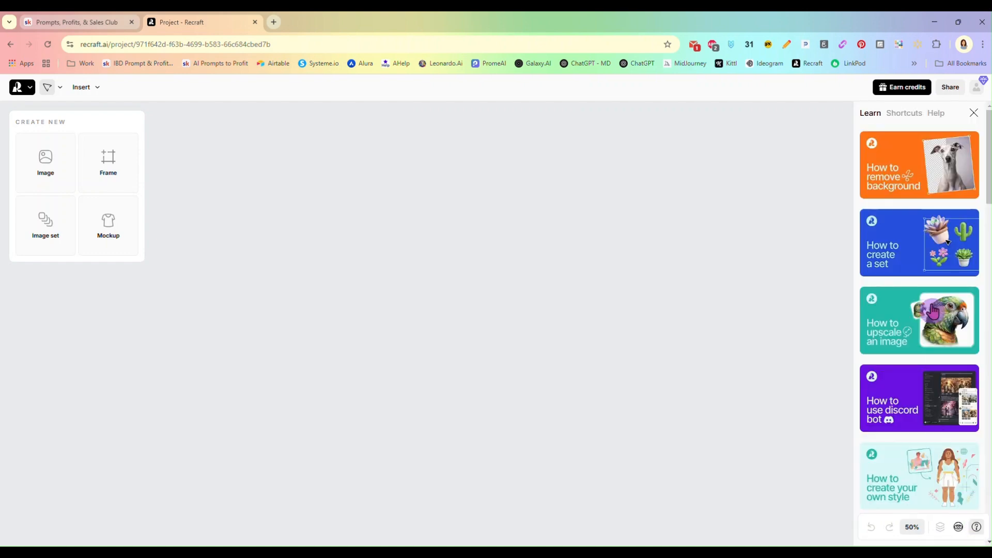
{"action": "left_click", "coordinate": [958, 527]}
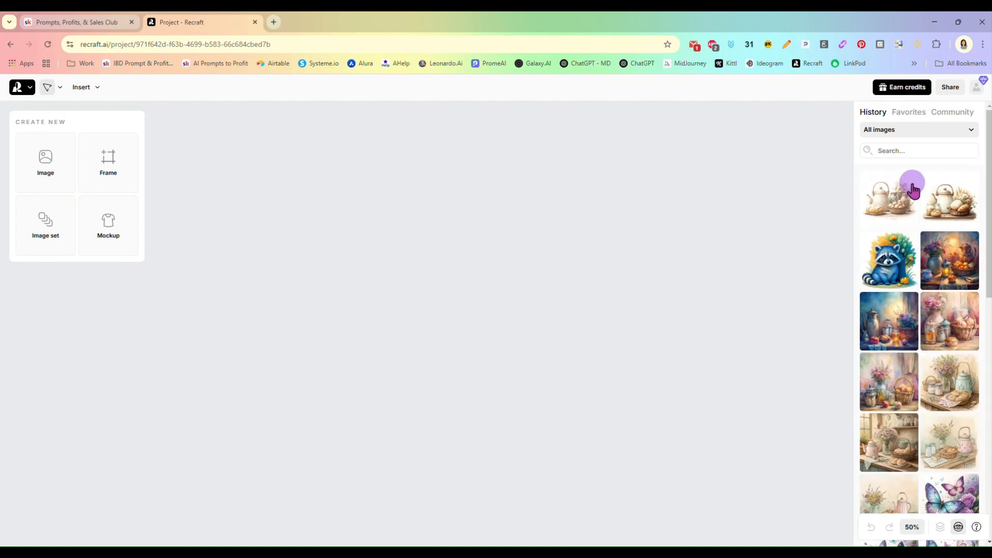
{"action": "scroll", "coordinate": [916, 310], "scroll_direction": "down", "scroll_amount": 5}
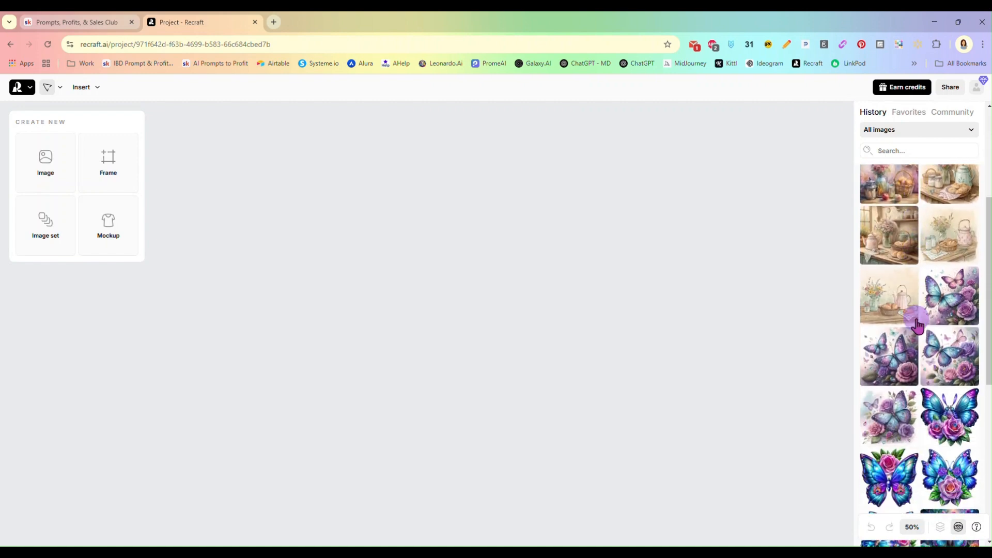
{"action": "scroll", "coordinate": [917, 326], "scroll_direction": "down", "scroll_amount": 3}
{"action": "scroll", "coordinate": [918, 325], "scroll_direction": "up", "scroll_amount": 6}
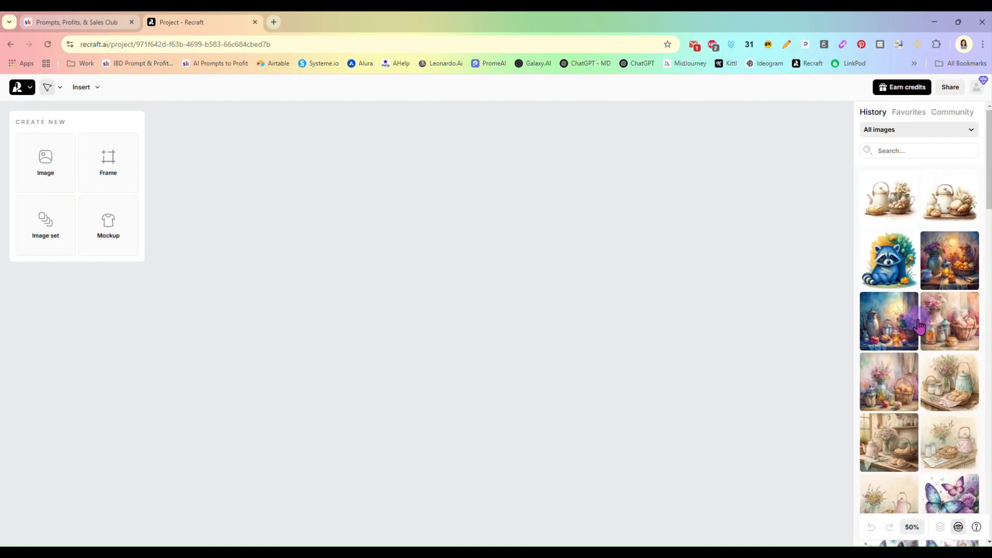
{"action": "left_click", "coordinate": [913, 527]}
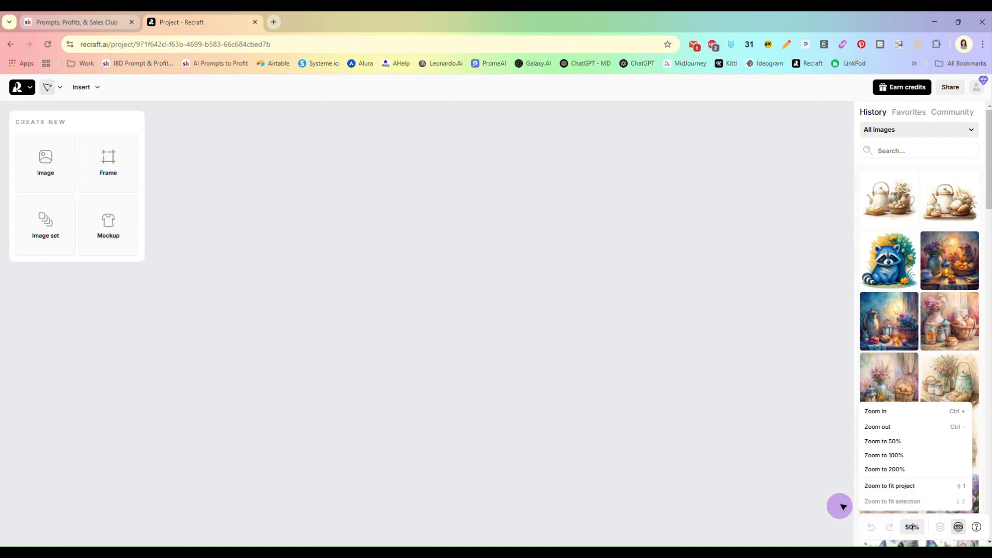
{"action": "left_click", "coordinate": [955, 526]}
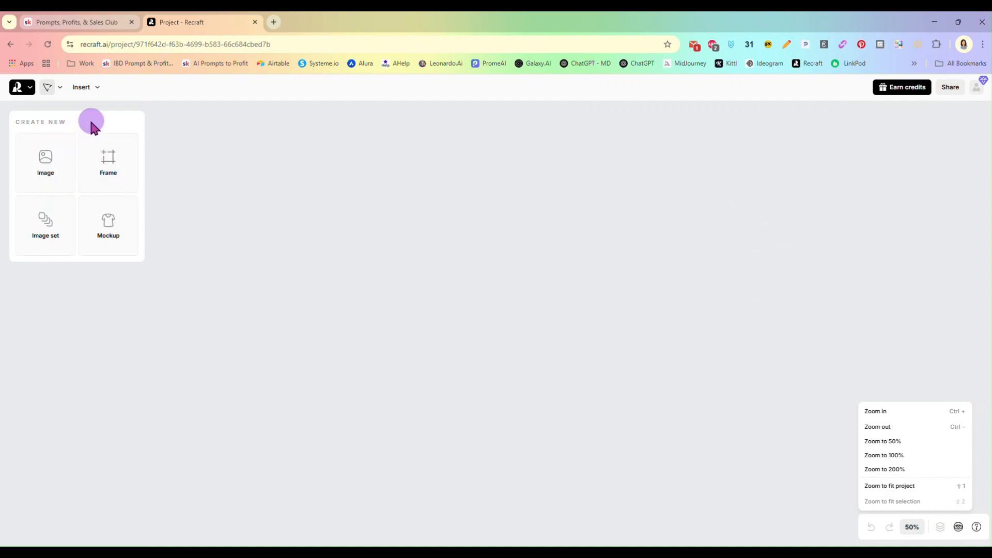
Step: Add a new blank image to the canvas and dismiss the open zoom options and the tips message
{"action": "left_click", "coordinate": [46, 165]}
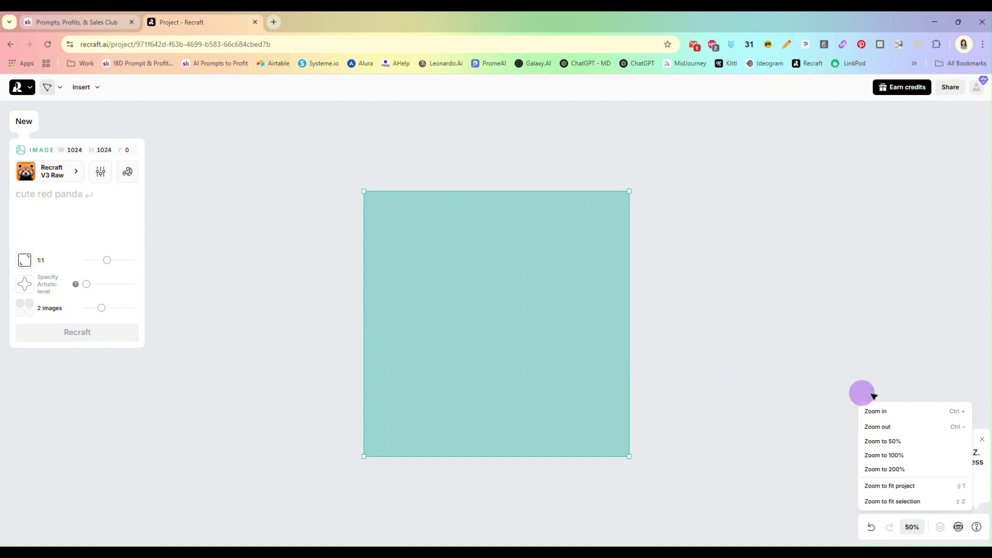
{"action": "left_click", "coordinate": [911, 526]}
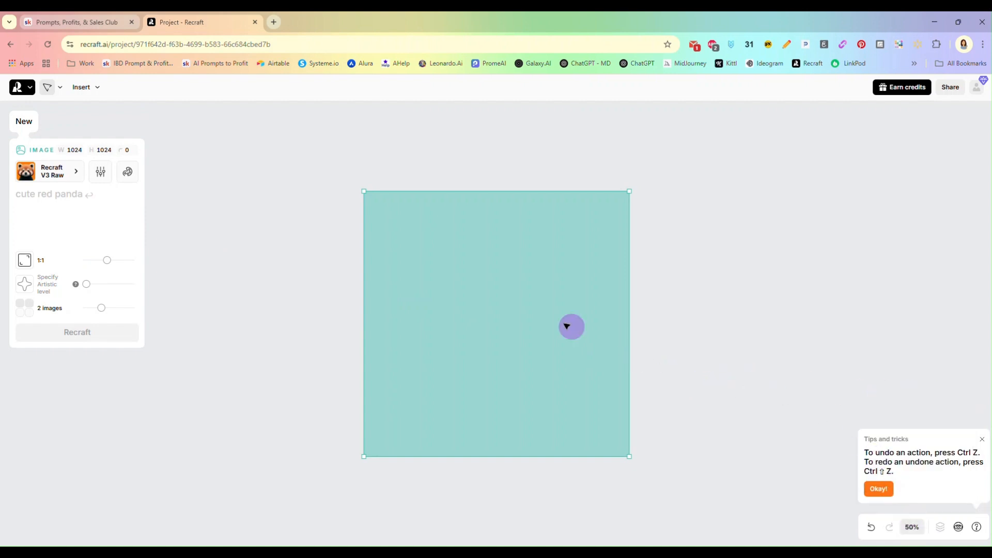
{"action": "left_click", "coordinate": [983, 440]}
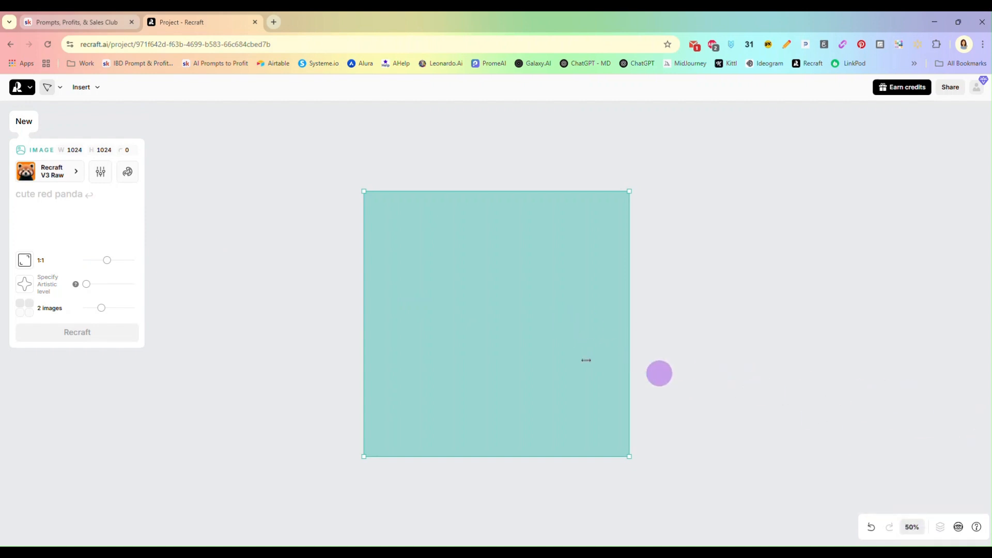
Step: Move the blank image frame up and over beside the image settings, leaving free canvas space next to it
{"action": "left_click_drag", "start_coordinate": [545, 355], "coordinate": [405, 286]}
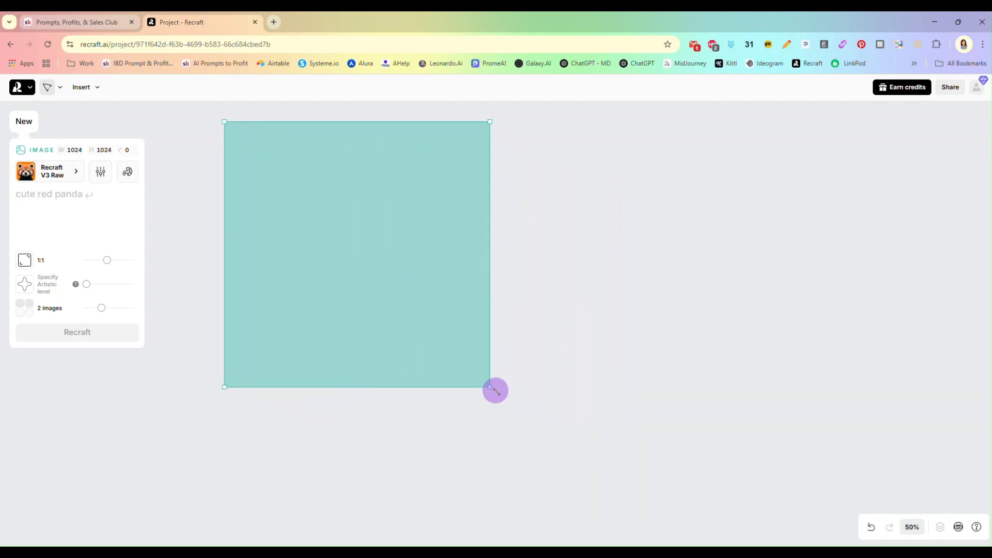
{"action": "scroll", "coordinate": [533, 394], "scroll_direction": "up", "scroll_amount": 2}
{"action": "scroll", "coordinate": [534, 393], "scroll_direction": "down", "scroll_amount": 4}
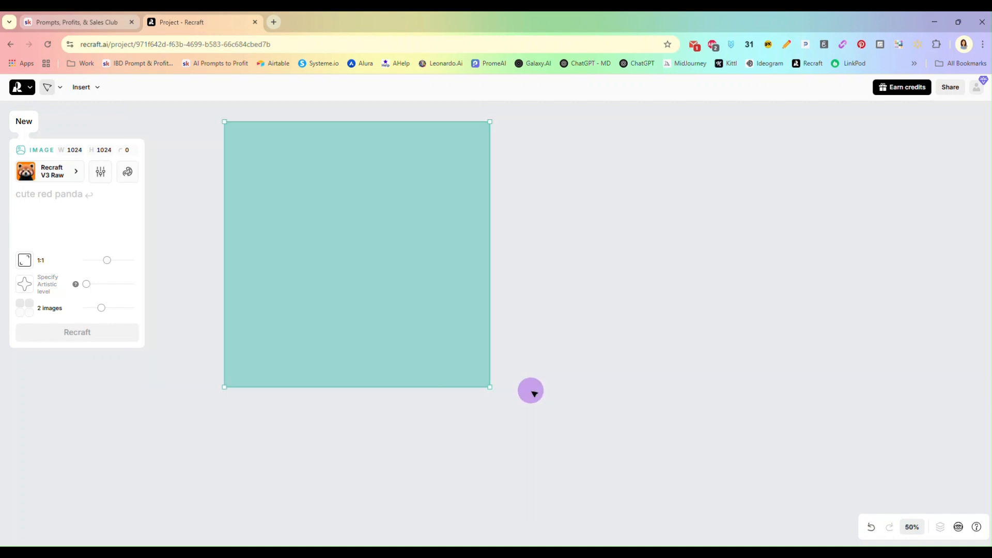
{"action": "left_click_drag", "start_coordinate": [413, 287], "coordinate": [306, 222]}
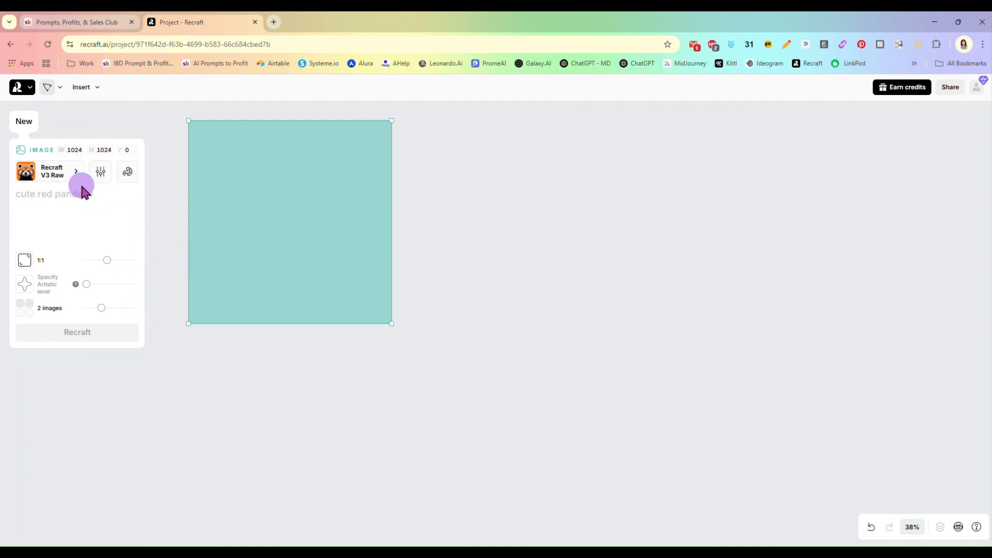
Step: Enter the image prompt "a cute llama wearing a green sweater and standing next to a pot of gold"
{"action": "key", "text": "Tab"}
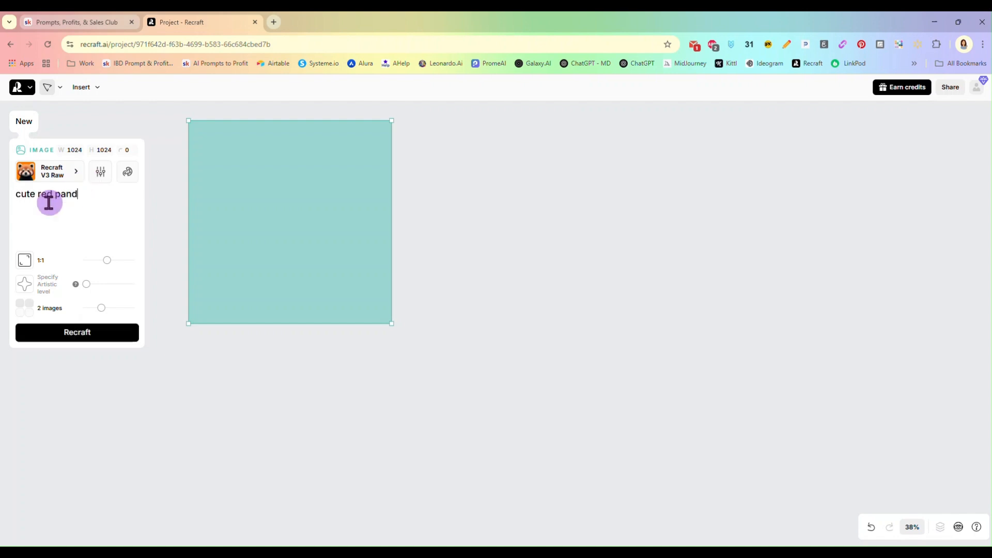
{"action": "key", "text": "ctrl+a"}
{"action": "type", "text": "a"}
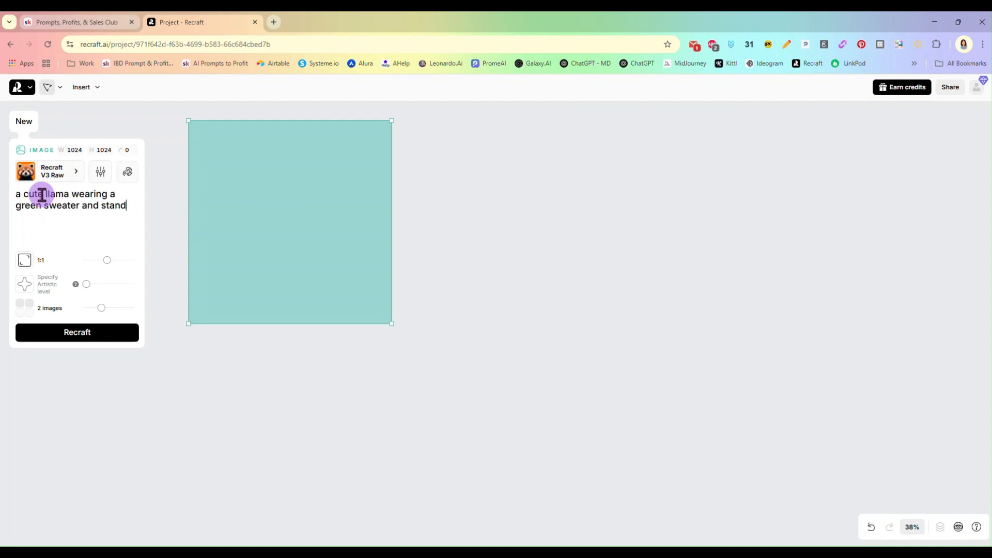
{"action": "type", "text": "ing next to a pot of gold"}
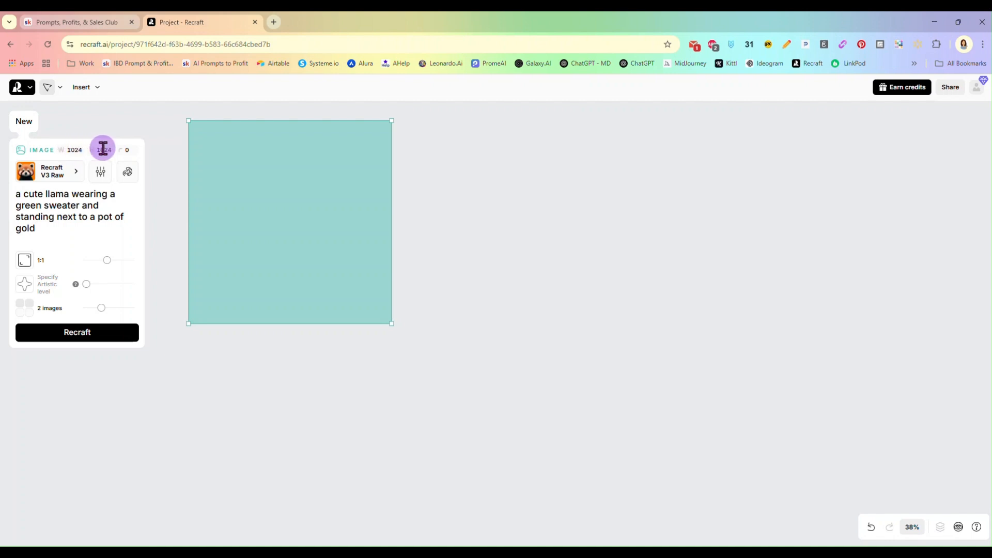
Step: Examine the image's text-avoidance and exclusion settings, and its colour, background and palette options
{"action": "left_click", "coordinate": [100, 173]}
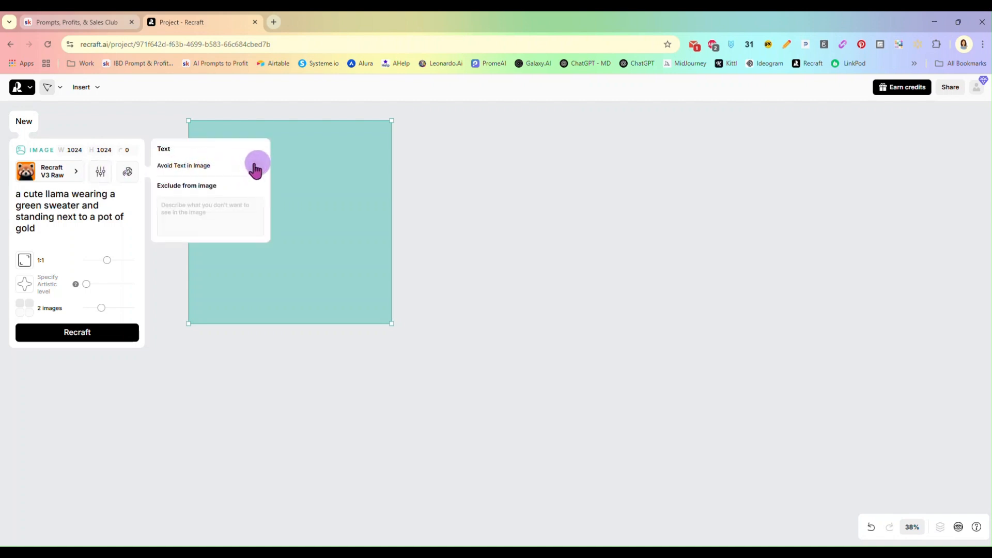
{"action": "left_click", "coordinate": [211, 210]}
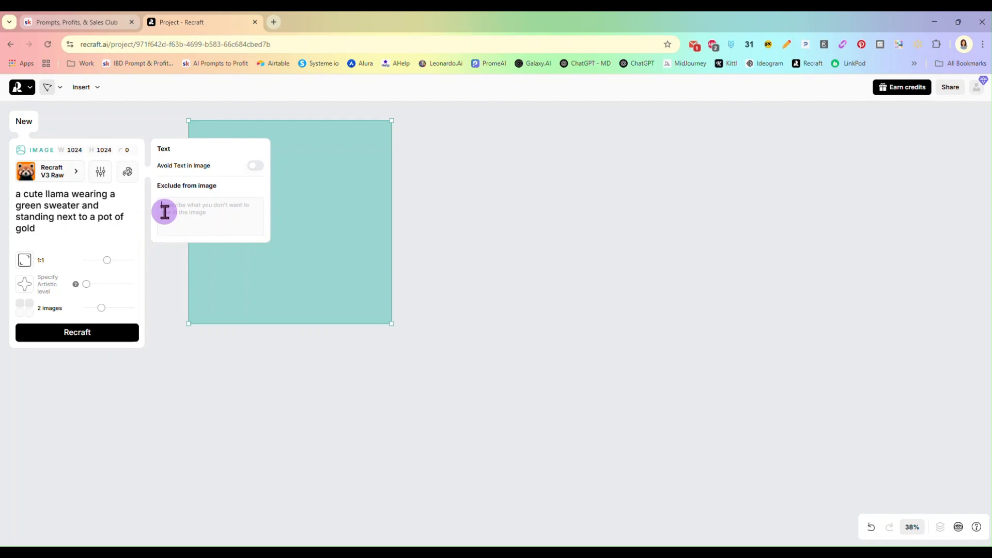
{"action": "left_click", "coordinate": [125, 209]}
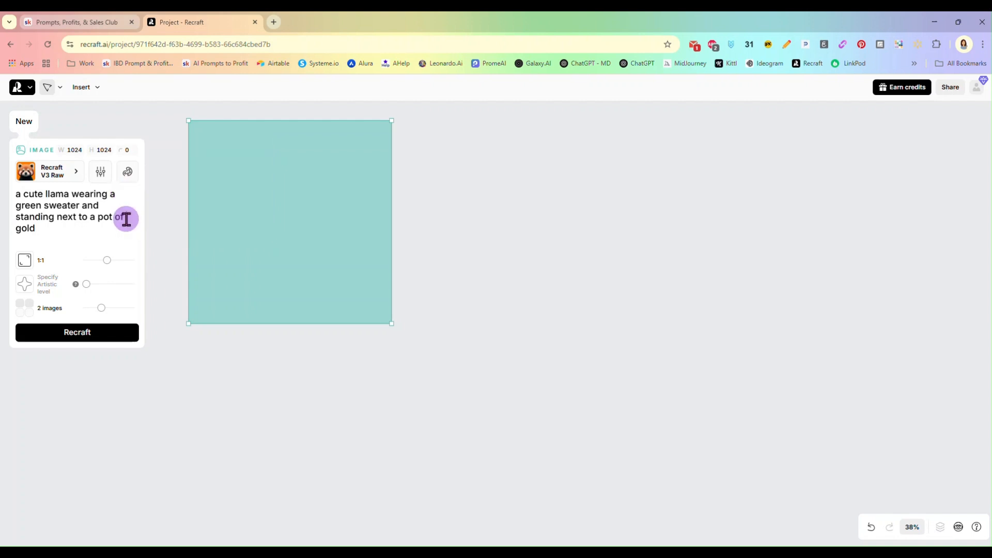
{"action": "left_click", "coordinate": [128, 172]}
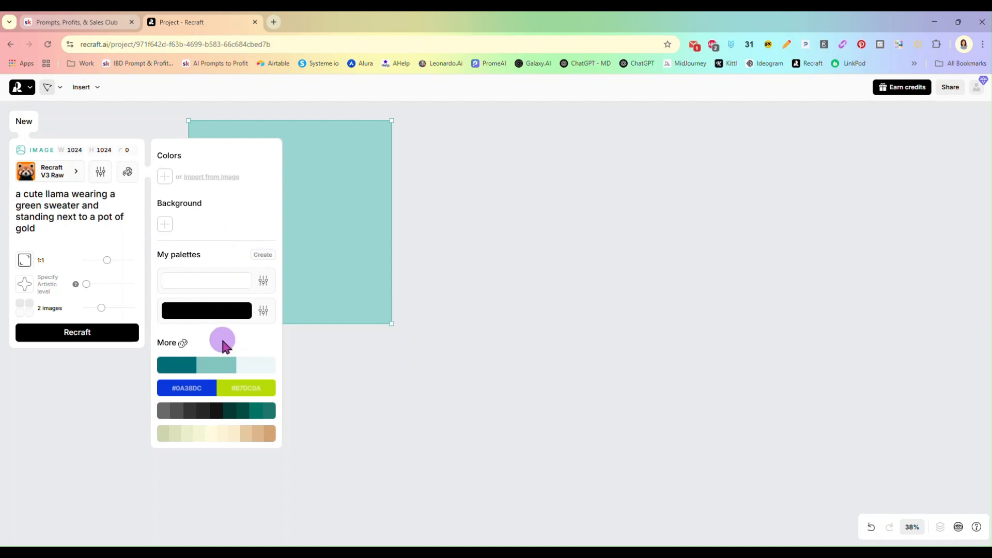
{"action": "left_click", "coordinate": [129, 210]}
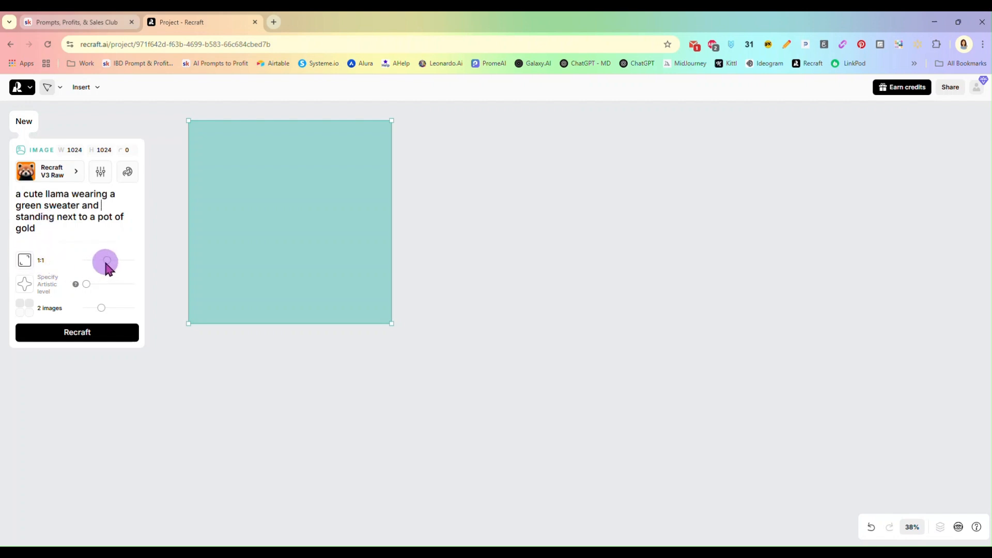
Step: Try out the aspect ratio and artistic level settings for the new image
{"action": "mouse_move", "coordinate": [110, 263]}
{"action": "left_mouse_down"}
{"action": "mouse_move", "coordinate": [85, 261]}
{"action": "mouse_move", "coordinate": [131, 265]}
{"action": "mouse_move", "coordinate": [108, 267]}
{"action": "left_mouse_up"}
{"action": "left_click_drag", "start_coordinate": [89, 286], "coordinate": [38, 279]}
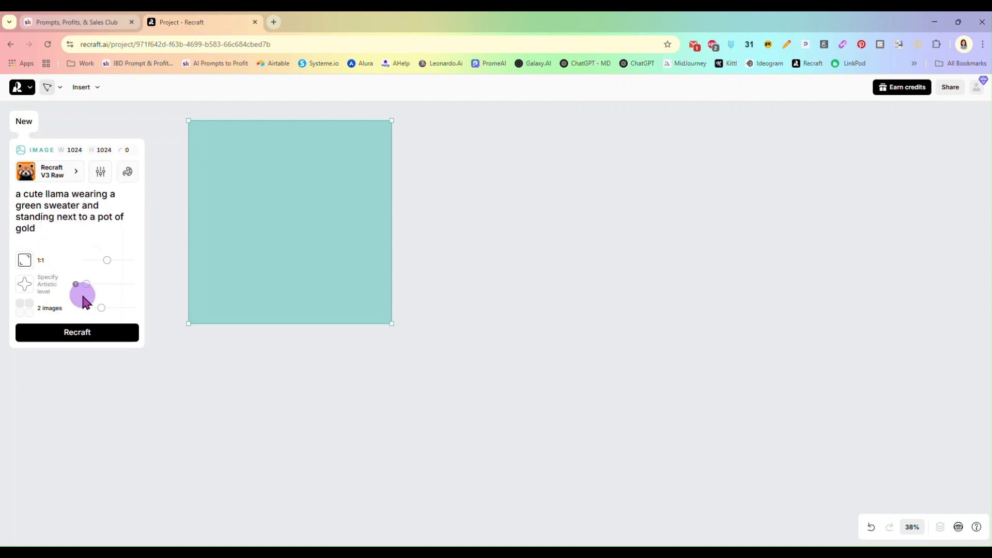
{"action": "left_click_drag", "start_coordinate": [86, 283], "coordinate": [101, 284]}
{"action": "left_click_drag", "start_coordinate": [117, 284], "coordinate": [82, 253]}
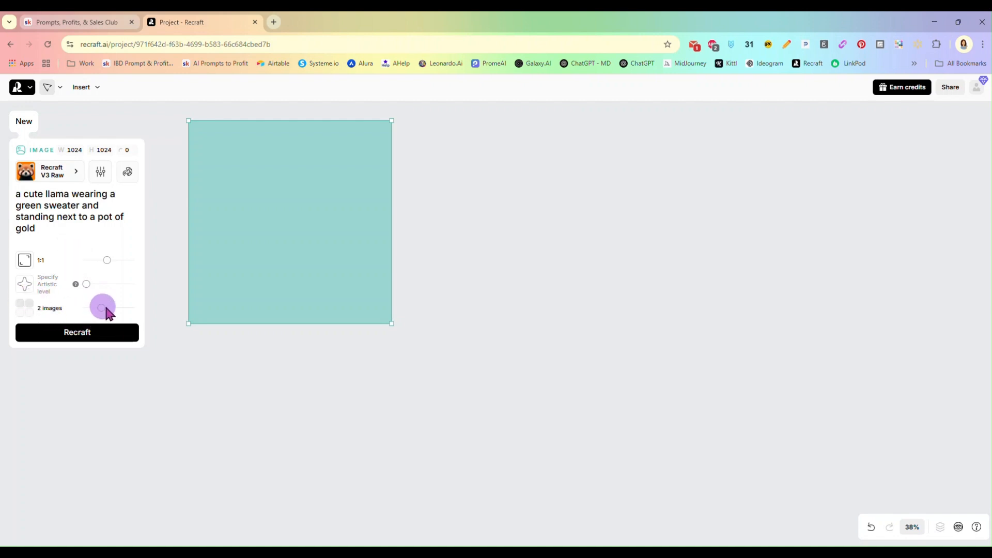
Step: Set the number of generated images to 4 and shift the blank frame slightly away from the image settings
{"action": "left_click_drag", "start_coordinate": [106, 308], "coordinate": [133, 309]}
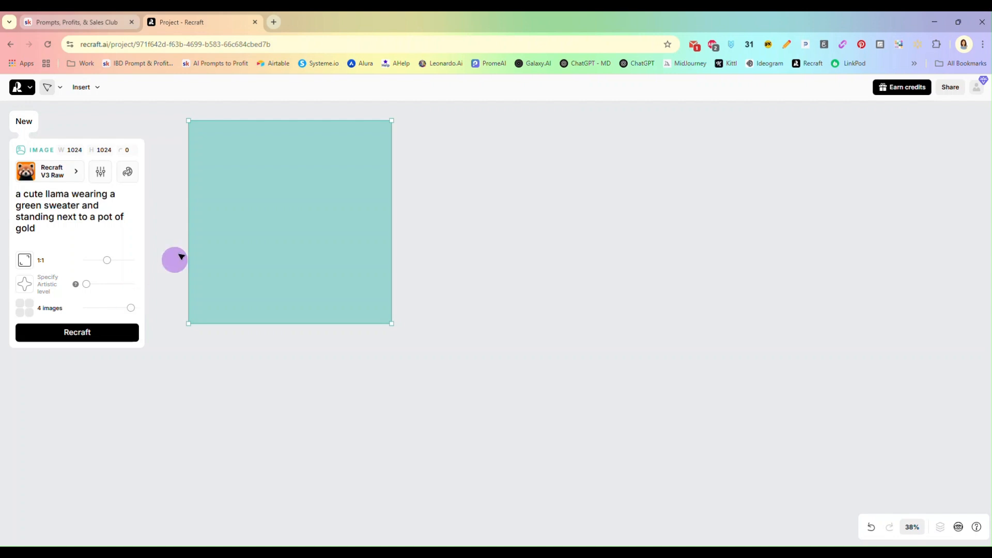
{"action": "left_click_drag", "start_coordinate": [276, 178], "coordinate": [304, 190]}
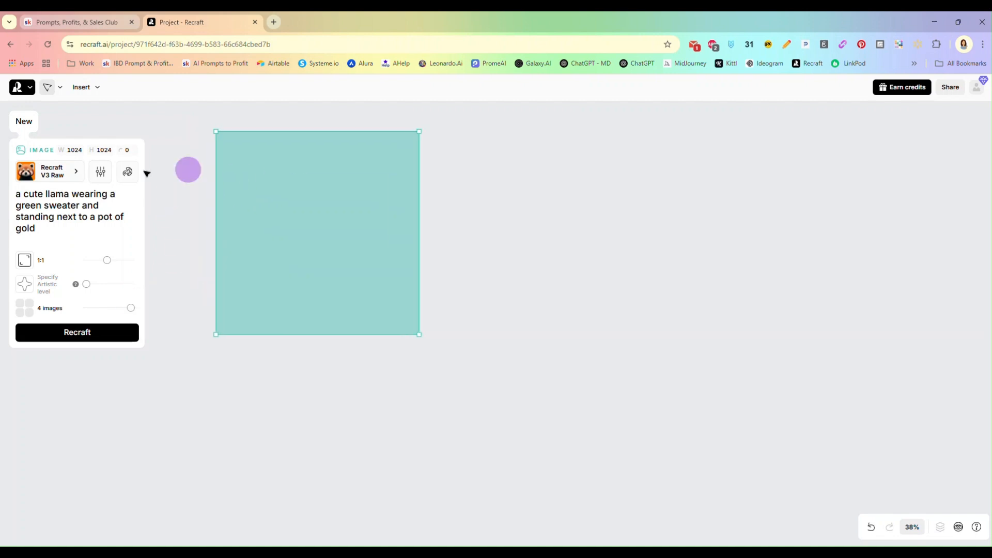
Step: Browse the style library and apply the general Recraft V3 Illustration style to the llama image
{"action": "left_click", "coordinate": [70, 173]}
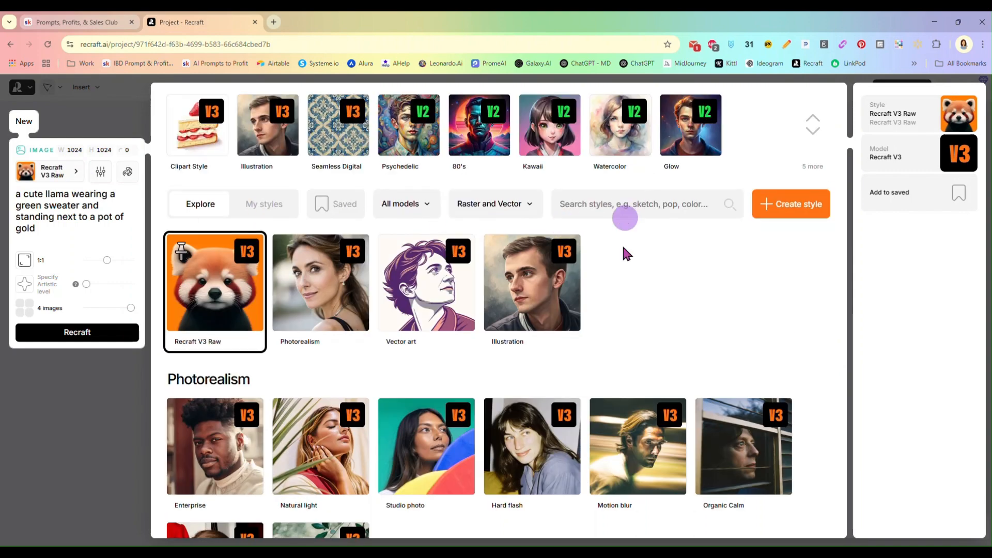
{"action": "scroll", "coordinate": [625, 251], "scroll_direction": "down", "scroll_amount": 3}
{"action": "scroll", "coordinate": [624, 263], "scroll_direction": "down", "scroll_amount": 10}
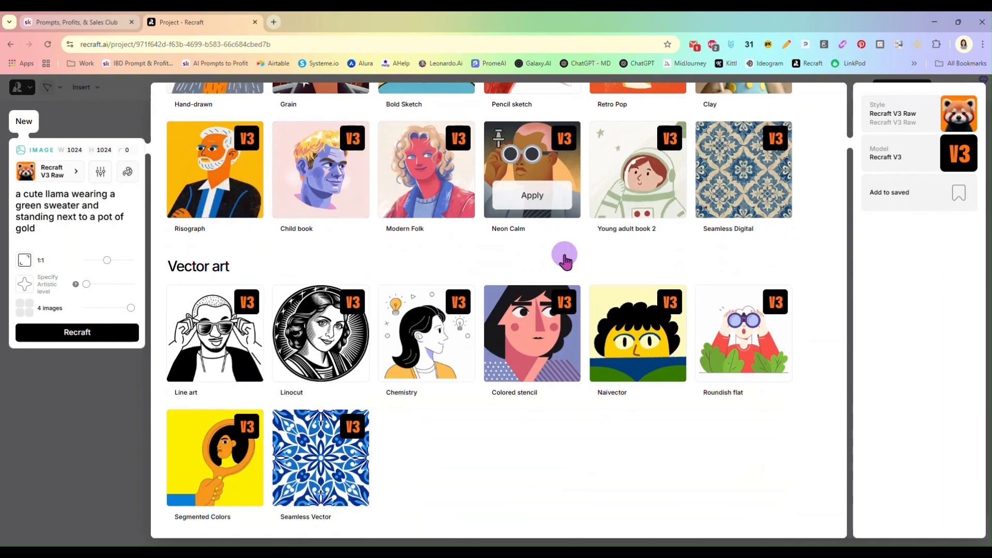
{"action": "scroll", "coordinate": [564, 261], "scroll_direction": "down", "scroll_amount": 10}
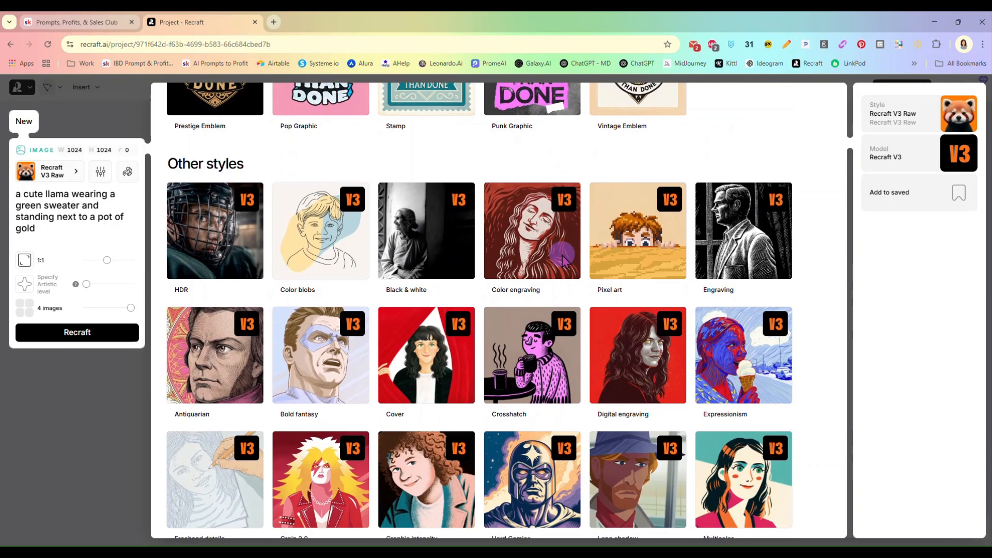
{"action": "scroll", "coordinate": [568, 253], "scroll_direction": "down", "scroll_amount": 5}
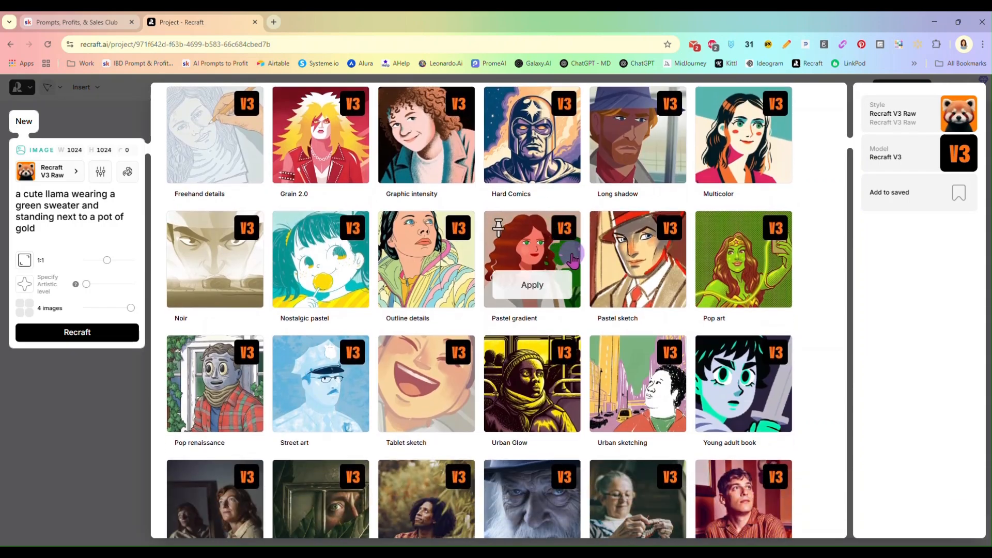
{"action": "scroll", "coordinate": [571, 255], "scroll_direction": "up", "scroll_amount": 8}
{"action": "scroll", "coordinate": [568, 256], "scroll_direction": "up", "scroll_amount": 15}
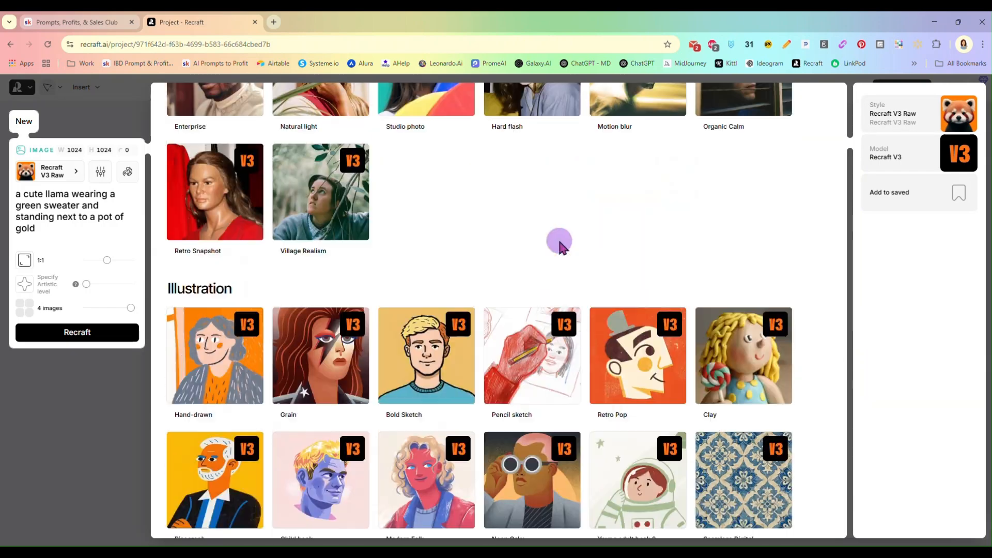
{"action": "scroll", "coordinate": [555, 236], "scroll_direction": "up", "scroll_amount": 3}
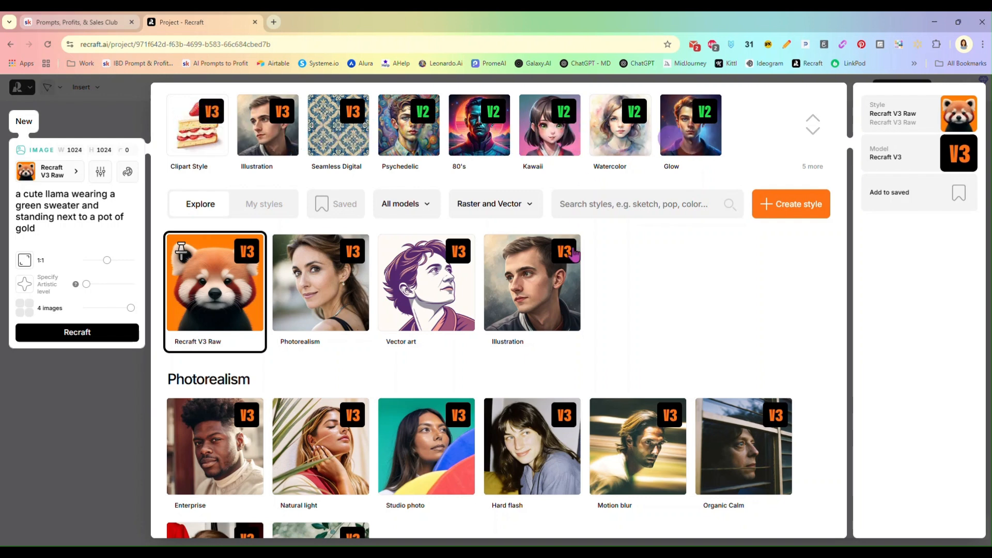
{"action": "scroll", "coordinate": [627, 303], "scroll_direction": "down", "scroll_amount": 1}
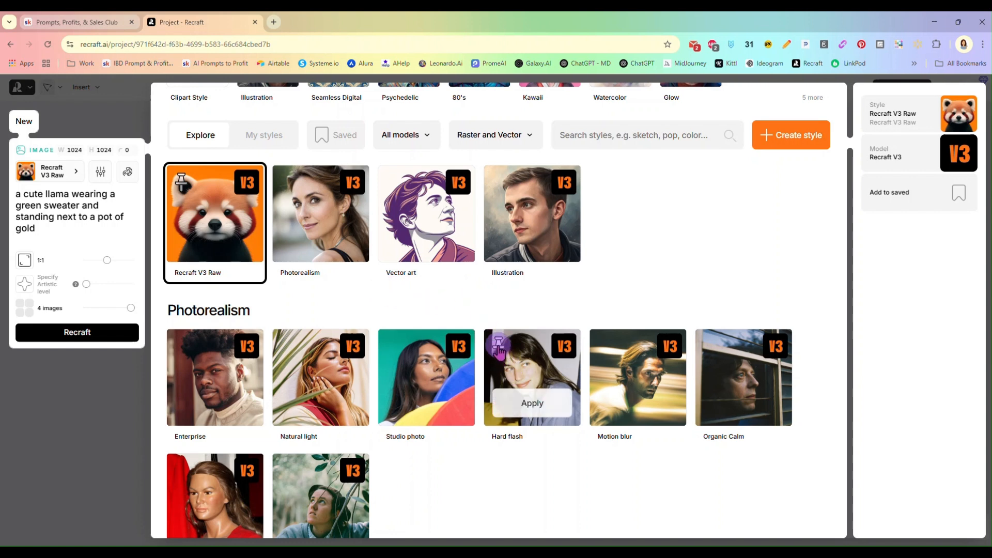
{"action": "scroll", "coordinate": [594, 242], "scroll_direction": "up", "scroll_amount": 1}
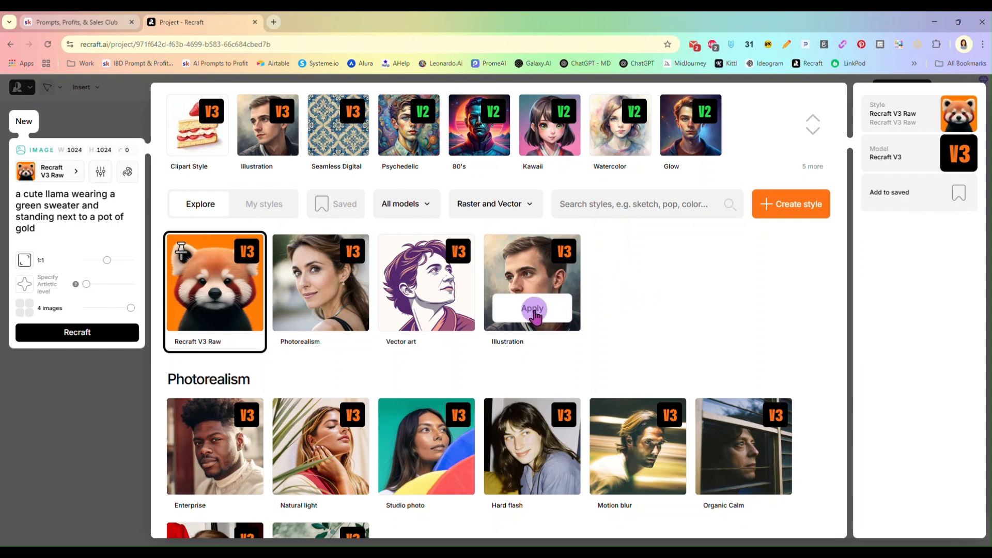
{"action": "left_click", "coordinate": [533, 310]}
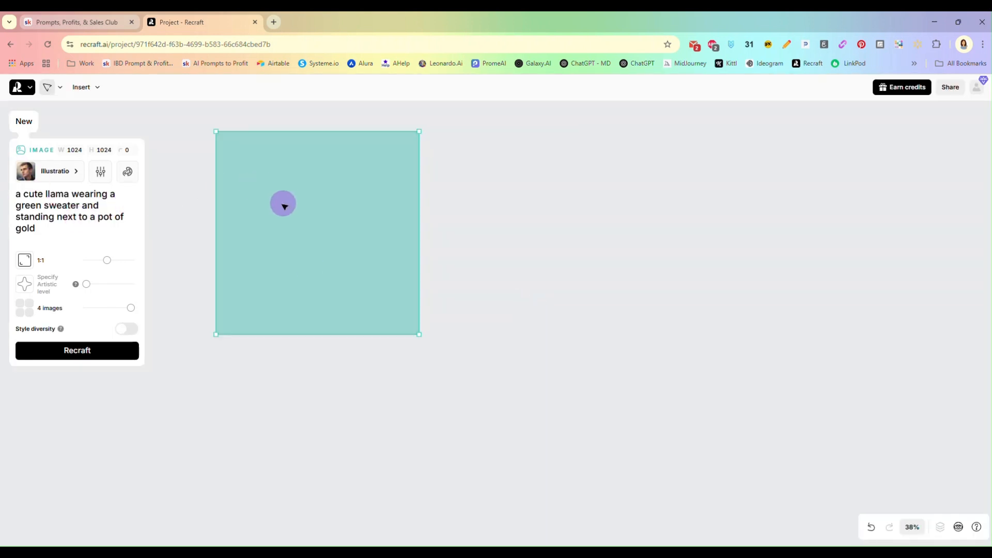
Step: Reposition the blank llama frame slightly and duplicate it twice alongside to form a row of three frames
{"action": "left_click_drag", "start_coordinate": [284, 206], "coordinate": [307, 210]}
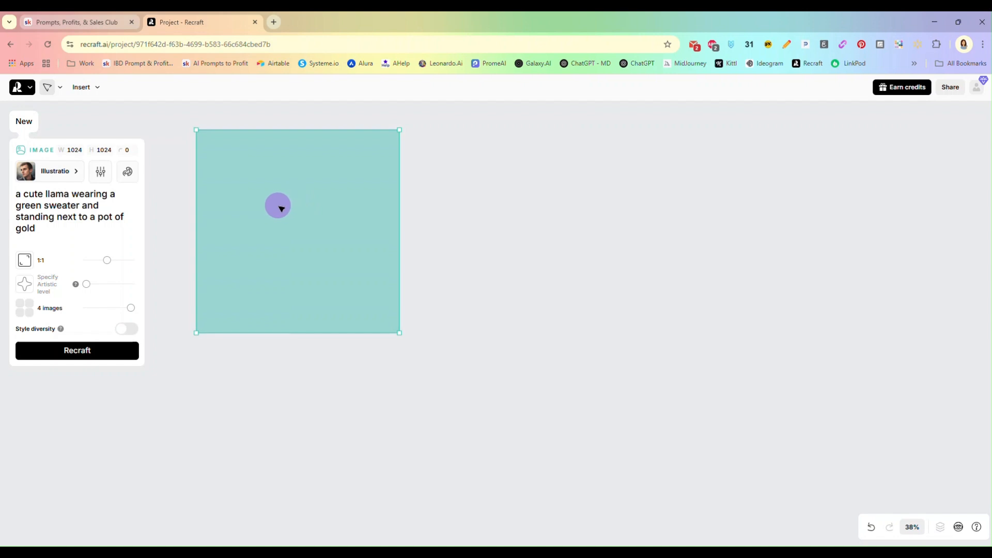
{"action": "left_click_drag", "start_coordinate": [281, 208], "coordinate": [278, 208]}
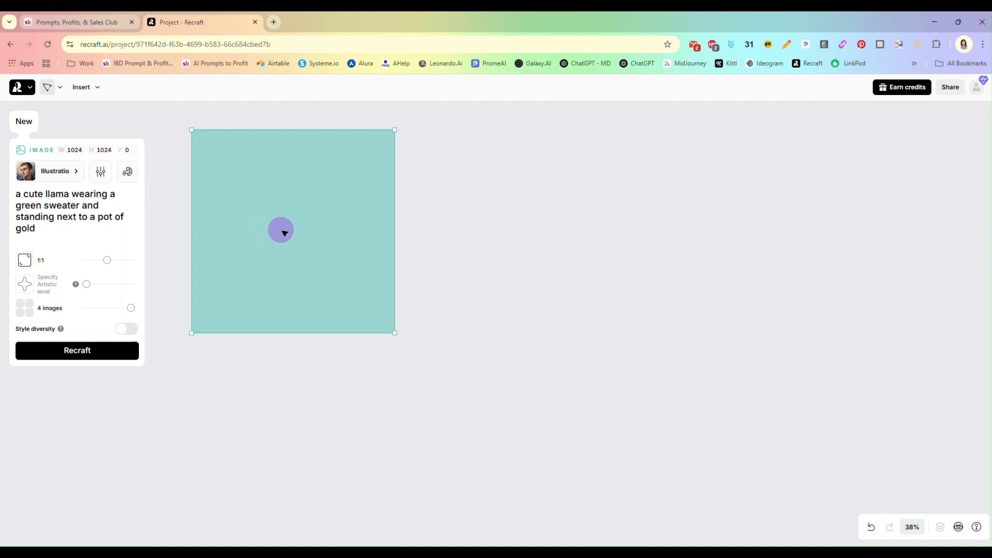
{"action": "left_click_drag", "start_coordinate": [278, 224], "coordinate": [499, 218]}
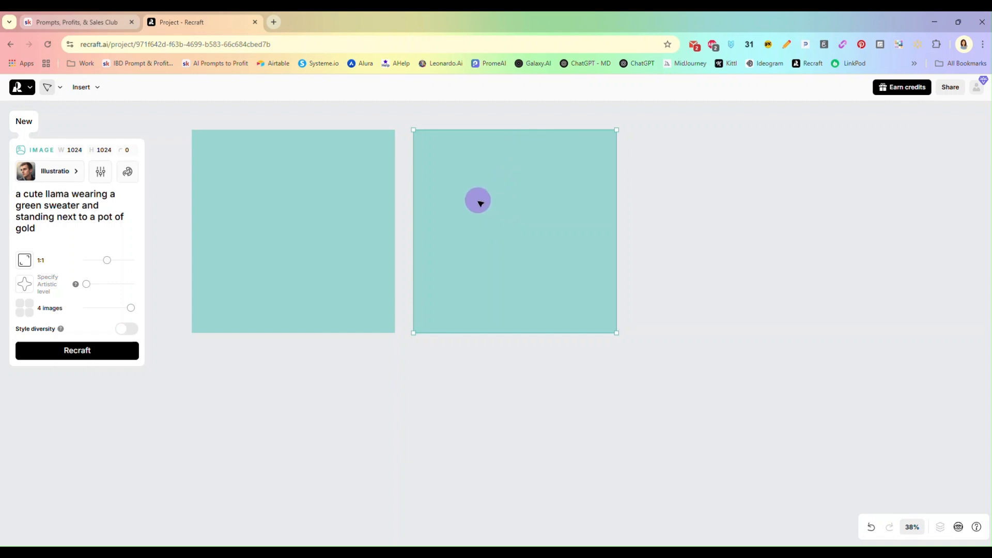
{"action": "left_click_drag", "start_coordinate": [481, 202], "coordinate": [481, 202]}
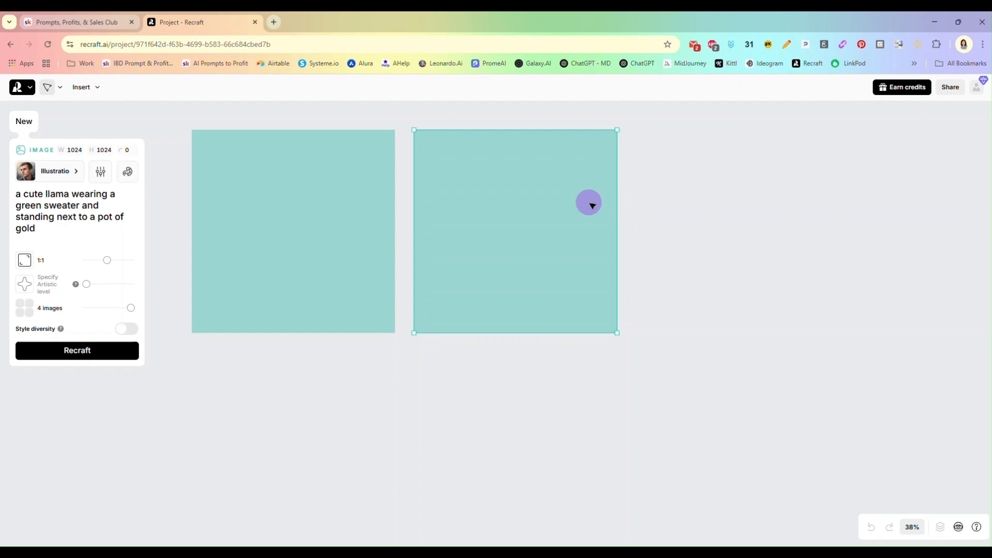
{"action": "left_click_drag", "start_coordinate": [557, 201], "coordinate": [774, 202]}
{"action": "left_click", "coordinate": [647, 379]}
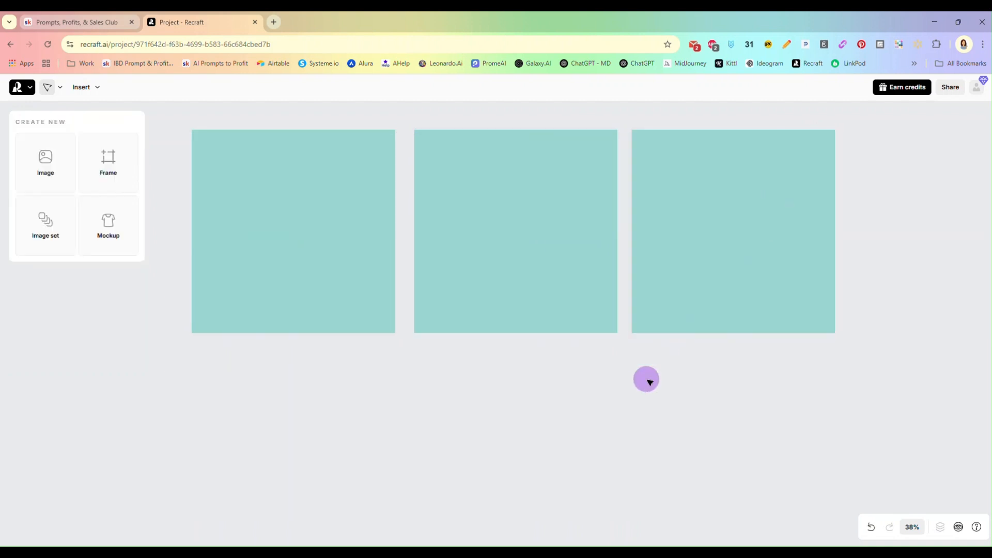
Step: Duplicate the whole row of three blank frames directly beneath it to make a grid of six
{"action": "left_click_drag", "start_coordinate": [180, 115], "coordinate": [852, 343]}
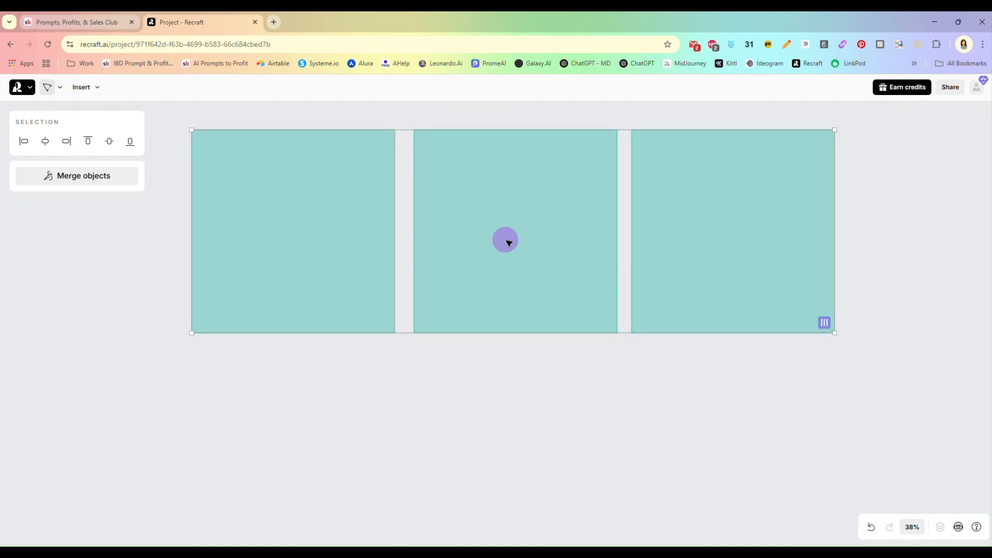
{"action": "left_click_drag", "start_coordinate": [501, 212], "coordinate": [503, 419]}
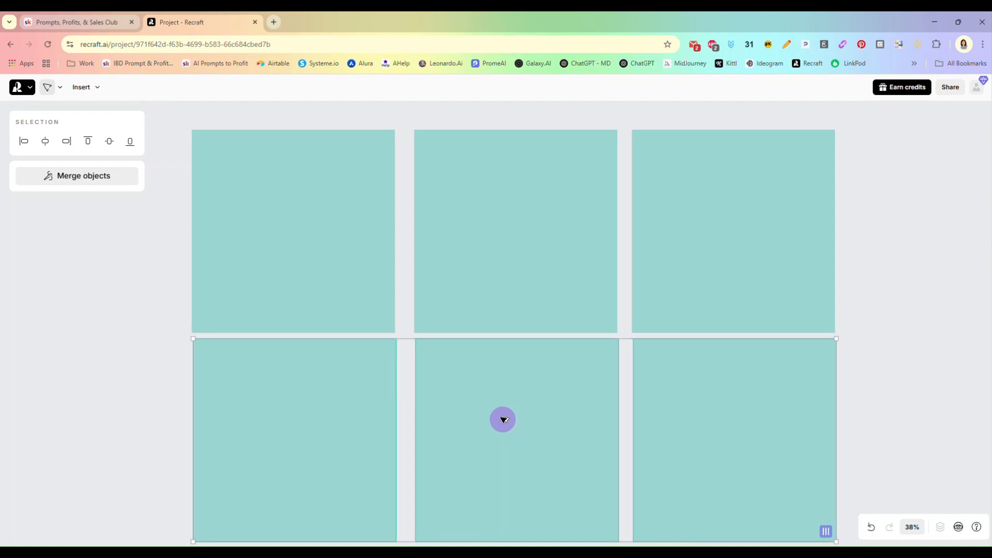
{"action": "left_click", "coordinate": [904, 241]}
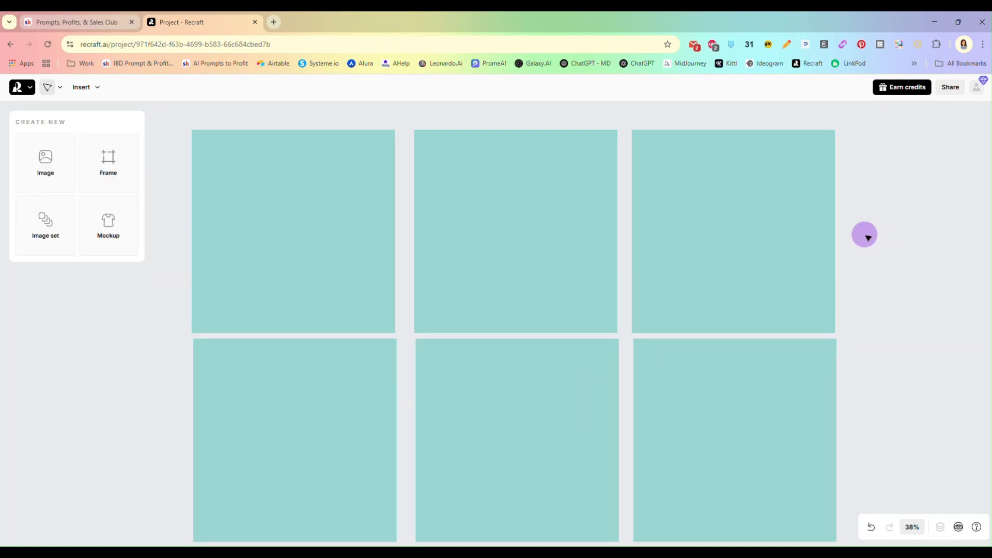
{"action": "scroll", "coordinate": [864, 235], "scroll_direction": "down", "scroll_amount": 2}
{"action": "left_click_drag", "start_coordinate": [872, 240], "coordinate": [763, 211]}
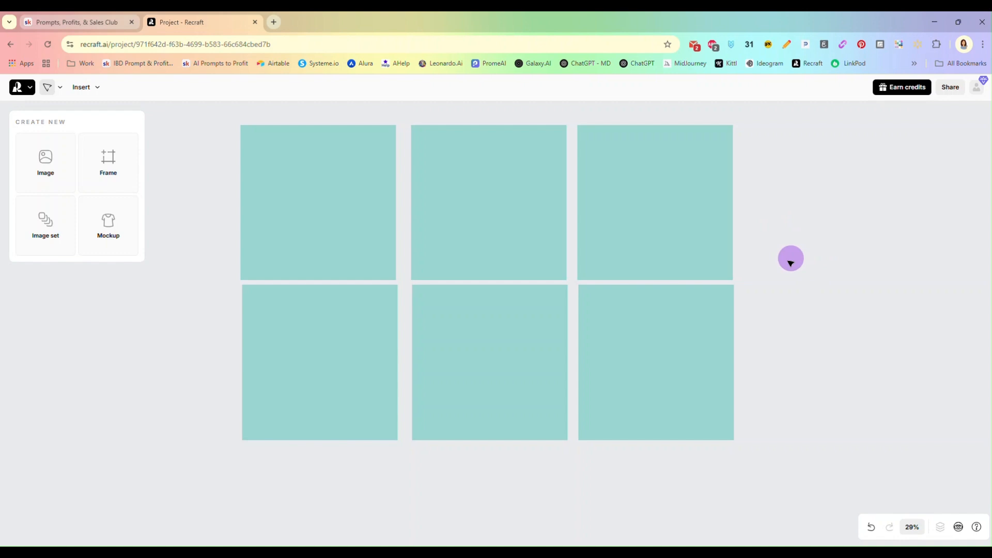
Step: Generate the first frame in the Illustration style, and generate the second frame of the upper row in the 80's style
{"action": "left_click", "coordinate": [300, 217]}
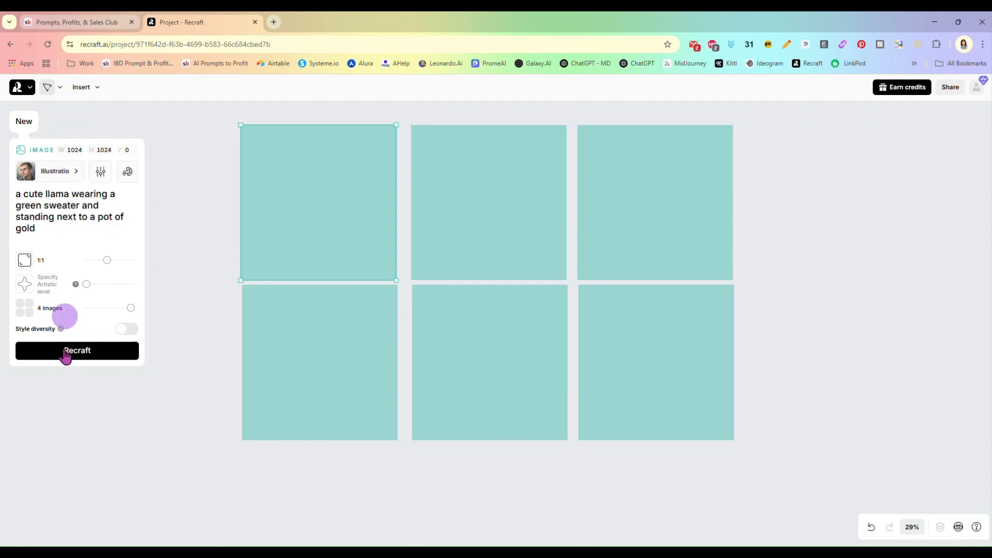
{"action": "left_click", "coordinate": [85, 351]}
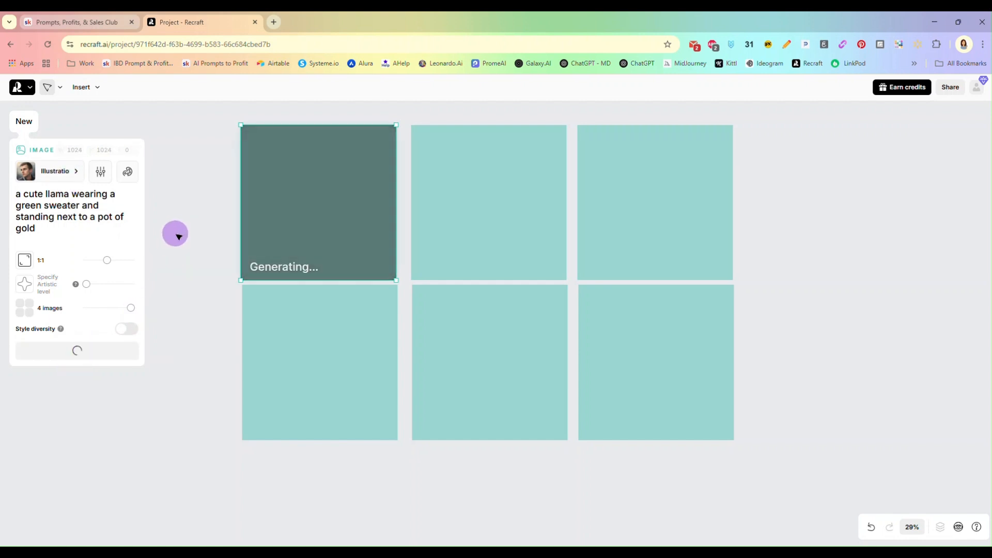
{"action": "left_click", "coordinate": [459, 236]}
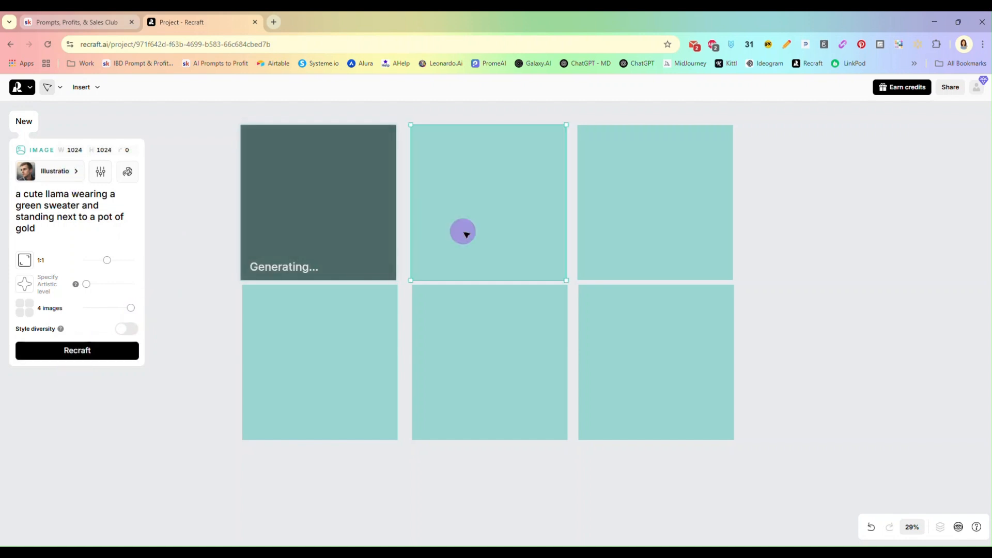
{"action": "left_click", "coordinate": [66, 172]}
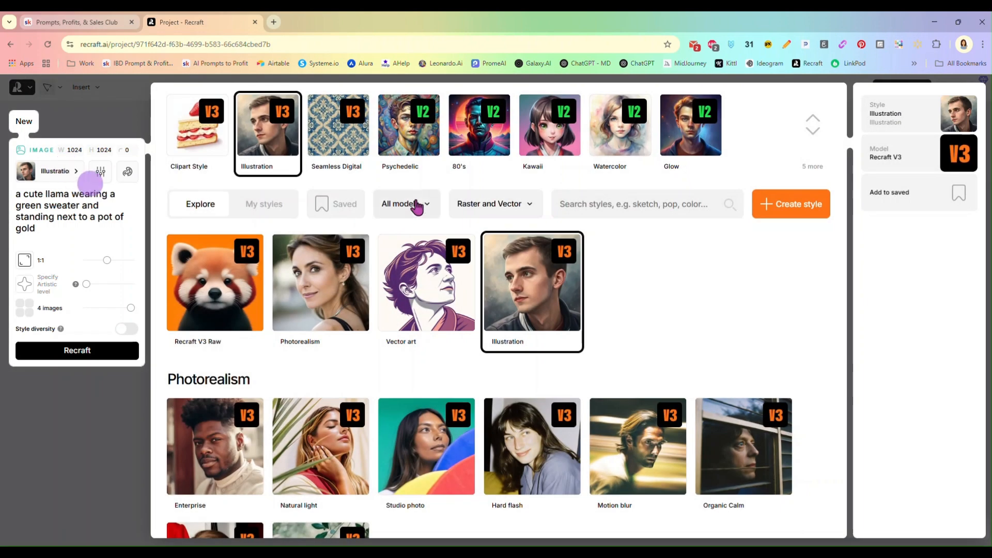
{"action": "mouse_move", "coordinate": [479, 161]}
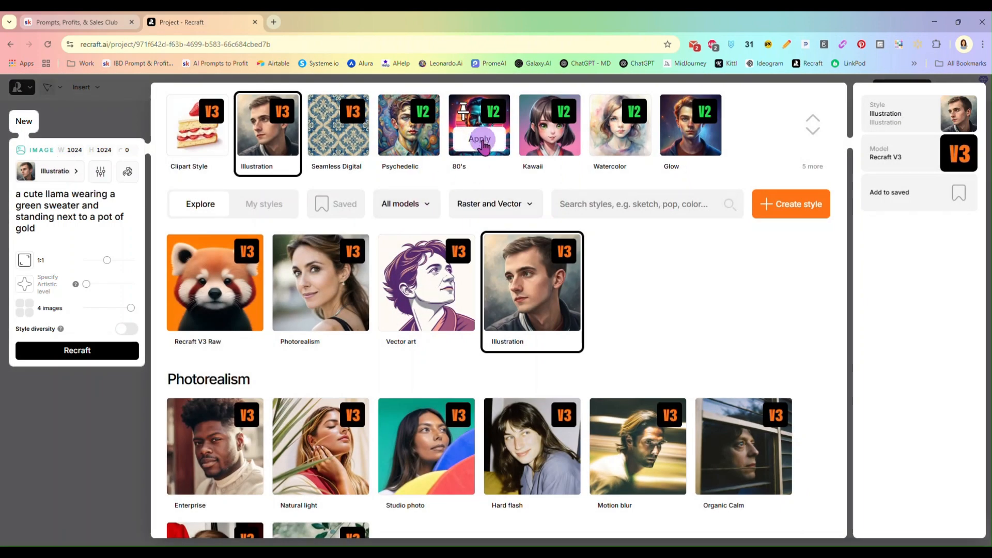
{"action": "left_click", "coordinate": [480, 142]}
{"action": "left_click", "coordinate": [81, 332]}
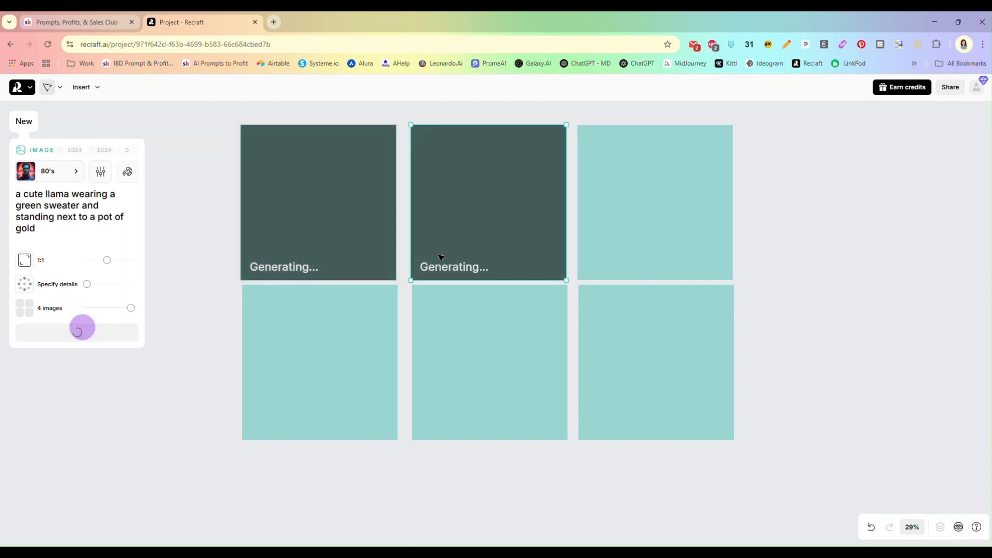
Step: Apply the Watercolor style to the third frame of the upper row and generate its llama images
{"action": "left_click", "coordinate": [637, 214]}
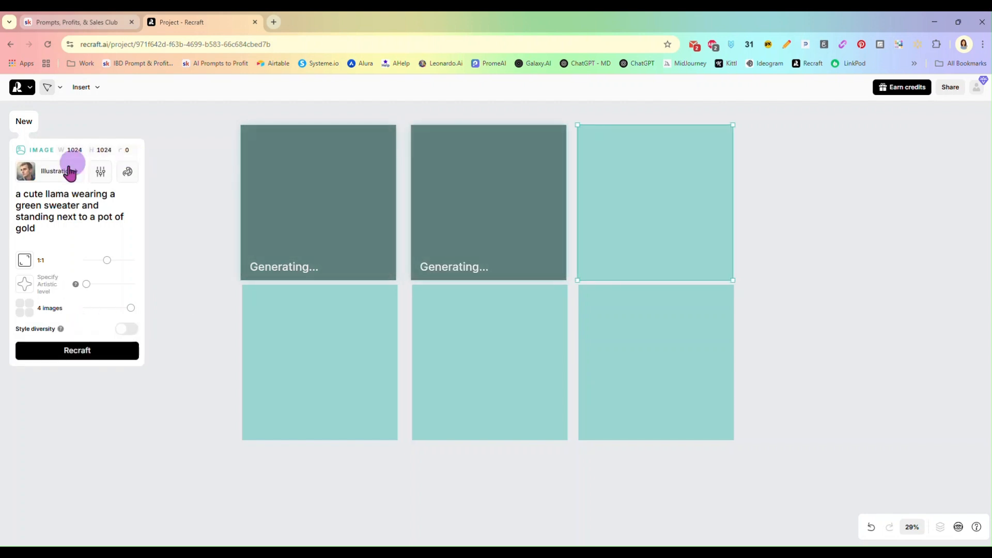
{"action": "left_click", "coordinate": [69, 171]}
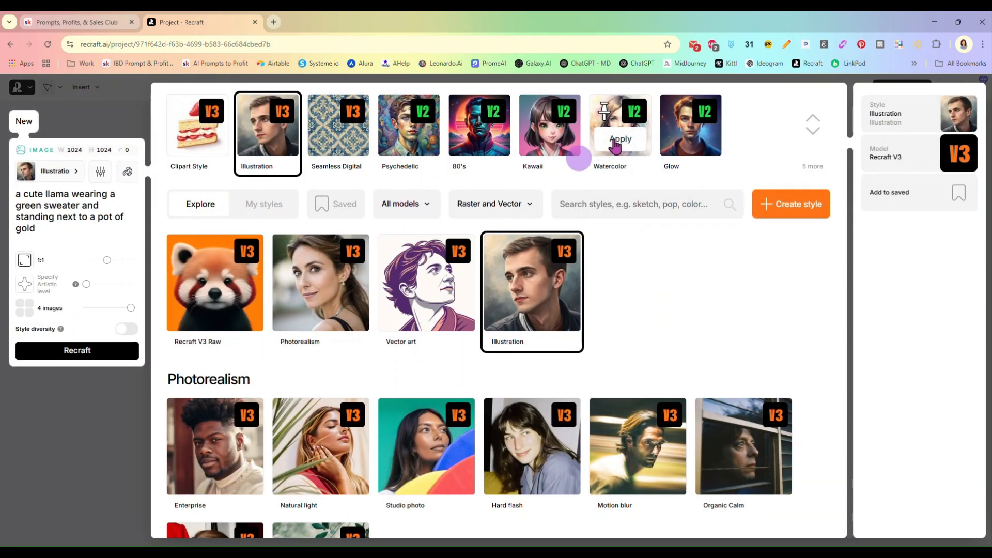
{"action": "left_click", "coordinate": [618, 141]}
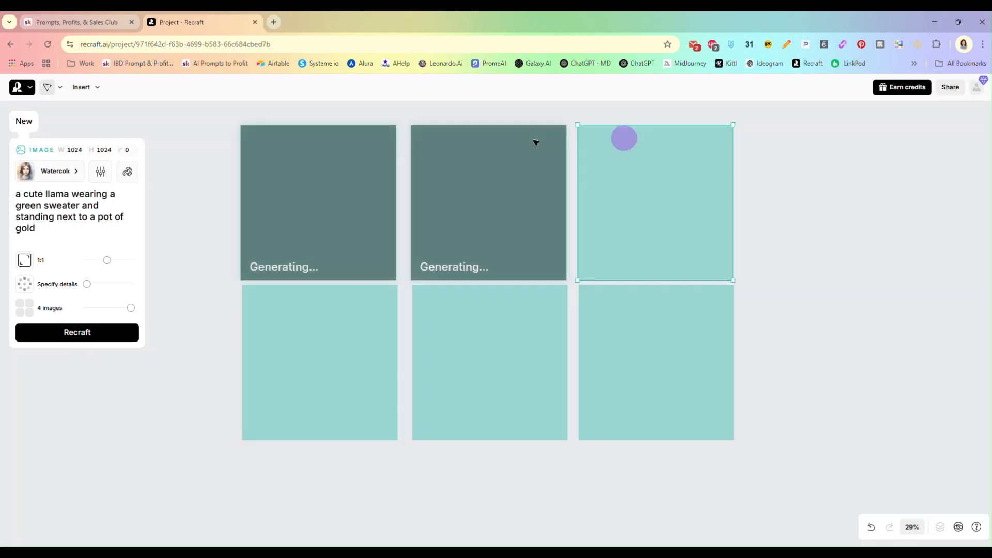
{"action": "left_click", "coordinate": [76, 336]}
Step: Apply the Glow style to the first frame of the lower row and generate its llama images
{"action": "left_click", "coordinate": [307, 359]}
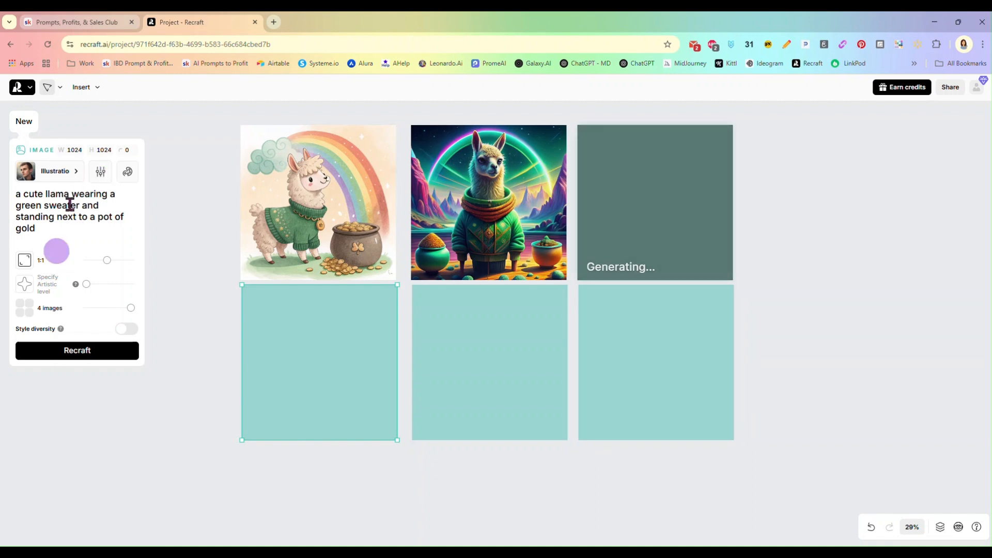
{"action": "left_click", "coordinate": [66, 181]}
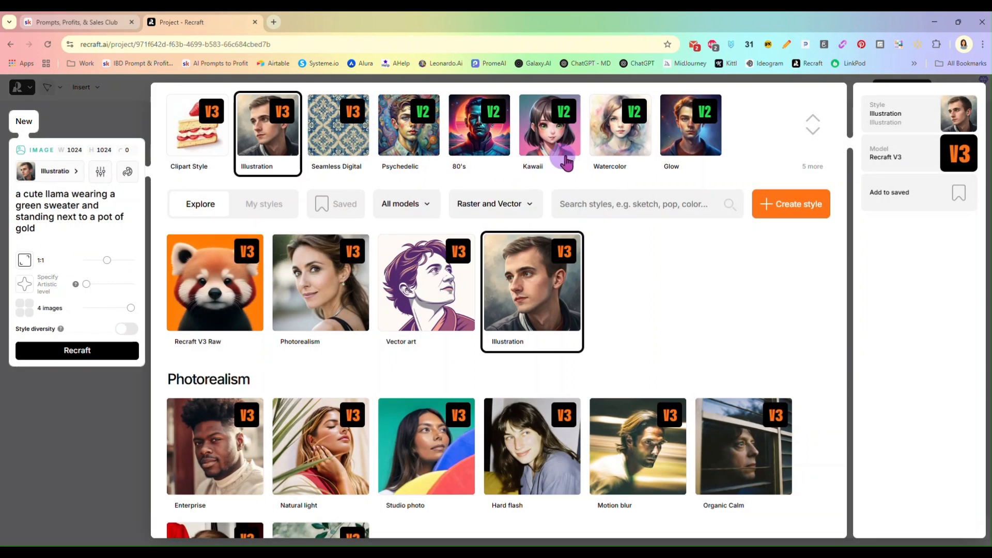
{"action": "left_click", "coordinate": [692, 139]}
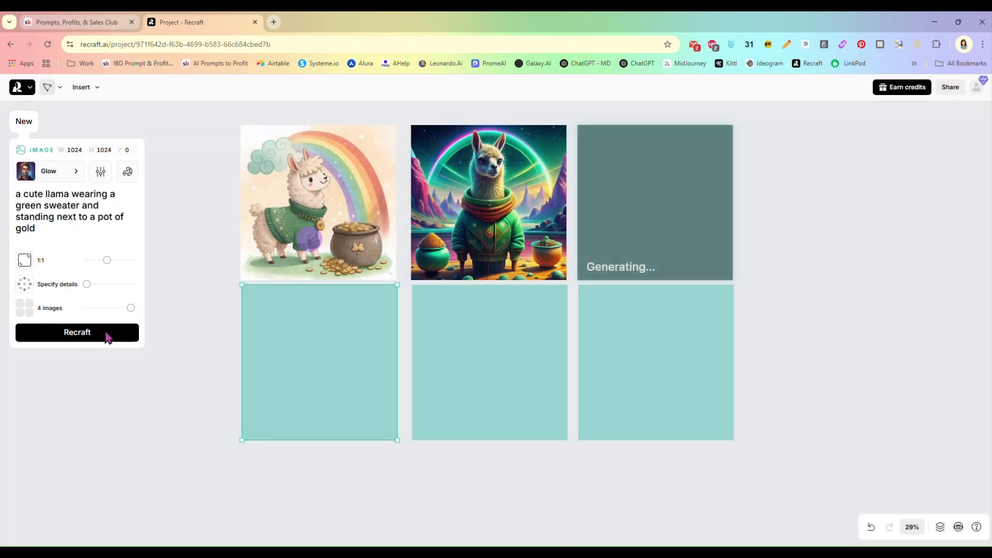
{"action": "left_click", "coordinate": [93, 333]}
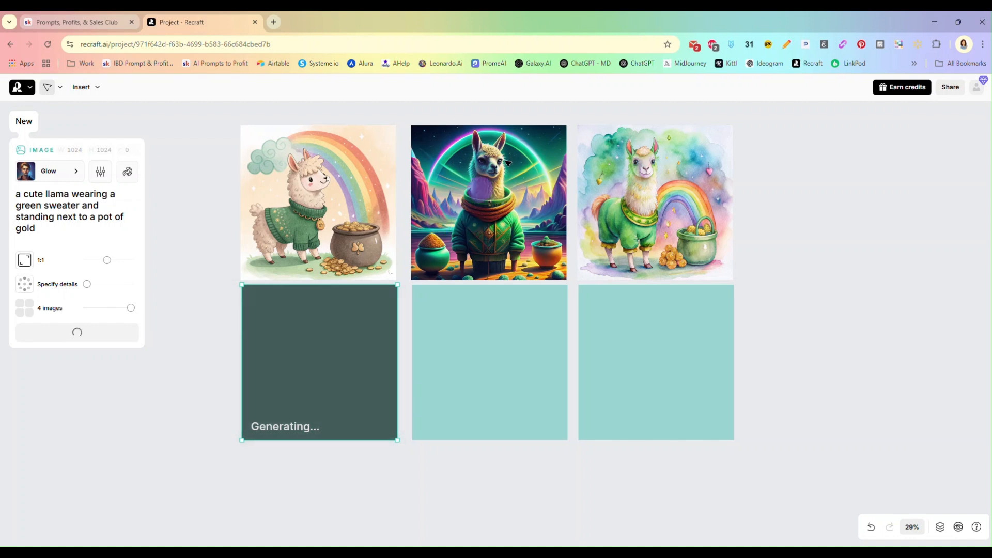
Step: Look through the four generated variants of the Illustration-style llama and return to the first one
{"action": "left_click", "coordinate": [327, 173]}
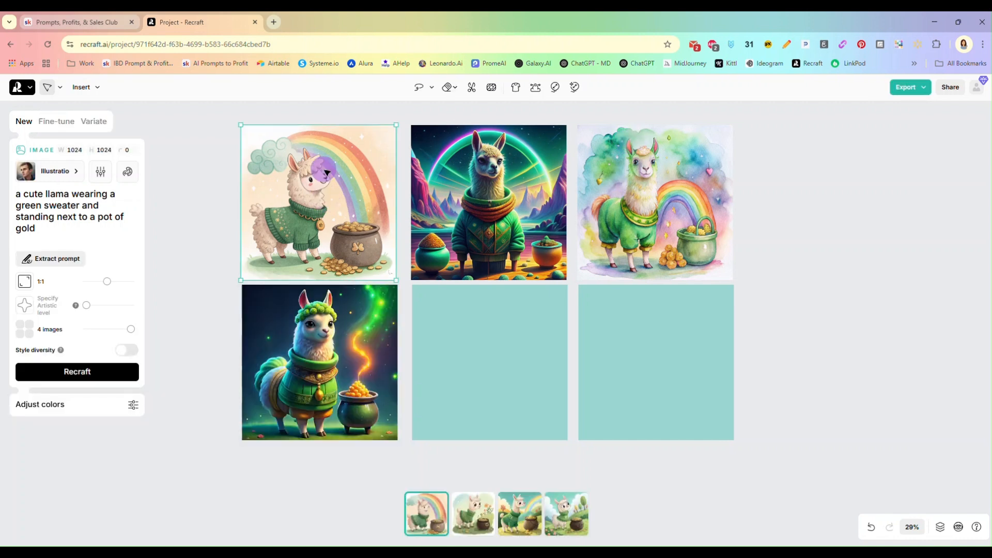
{"action": "left_click", "coordinate": [472, 517]}
{"action": "left_click", "coordinate": [524, 523]}
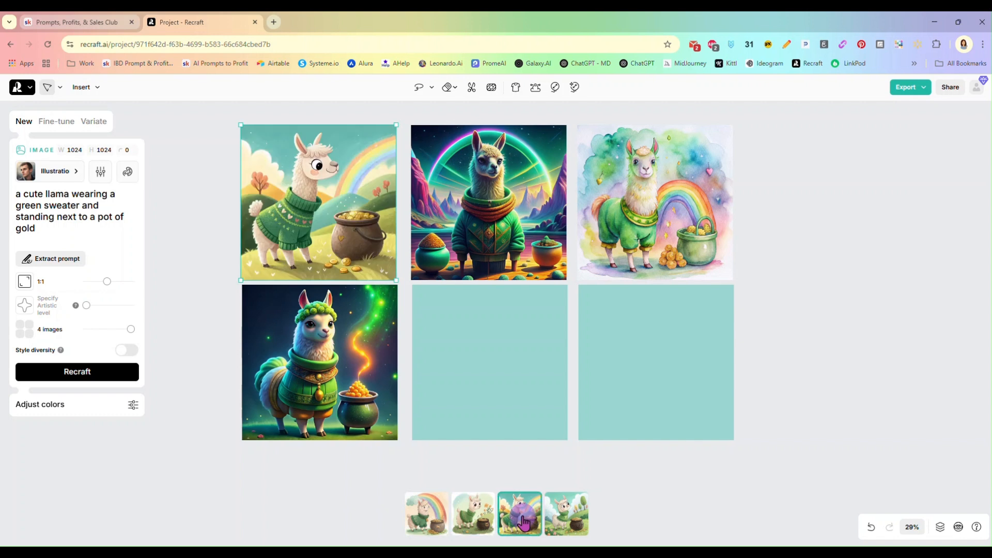
{"action": "left_click", "coordinate": [565, 516]}
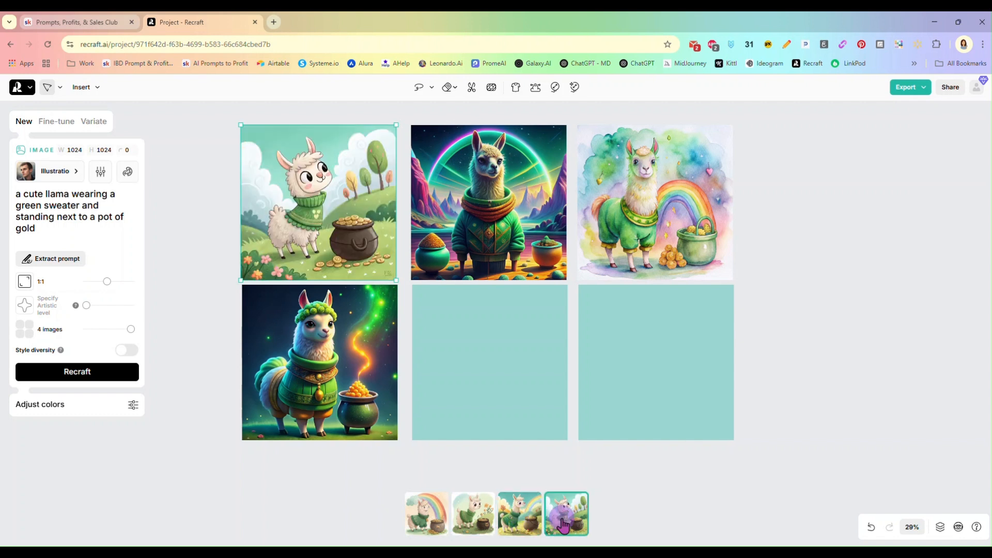
{"action": "left_click", "coordinate": [526, 523]}
{"action": "left_click", "coordinate": [473, 514]}
{"action": "left_click", "coordinate": [426, 514]}
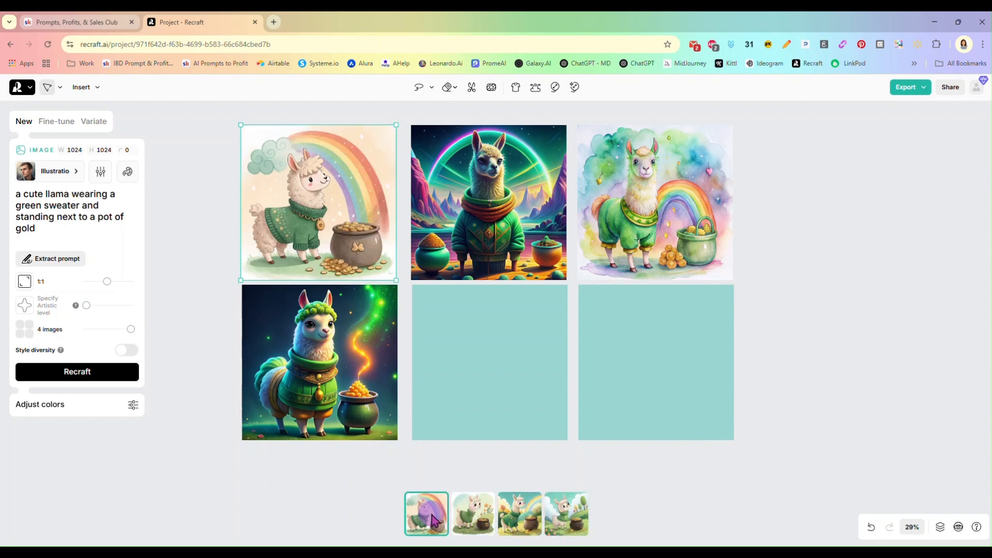
Step: Go through the variants of the 80's-style llama and switch its frame to the fourth one
{"action": "left_click", "coordinate": [498, 217]}
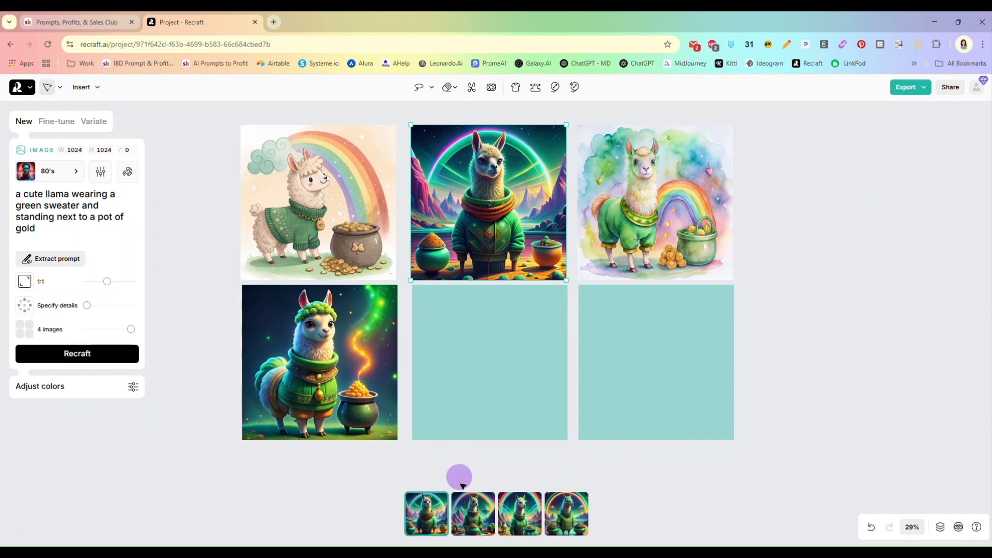
{"action": "left_click", "coordinate": [473, 523]}
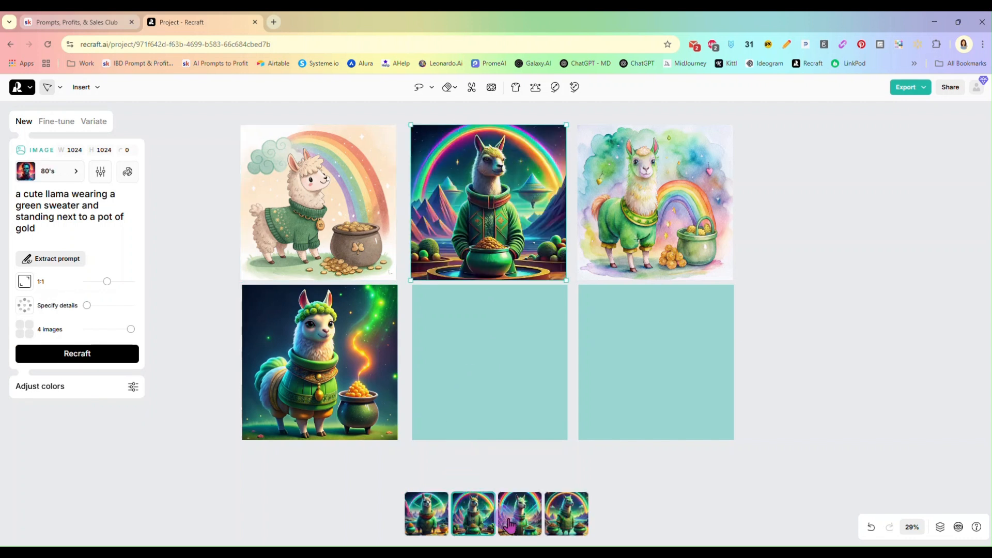
{"action": "left_click", "coordinate": [516, 524]}
{"action": "left_click", "coordinate": [561, 525]}
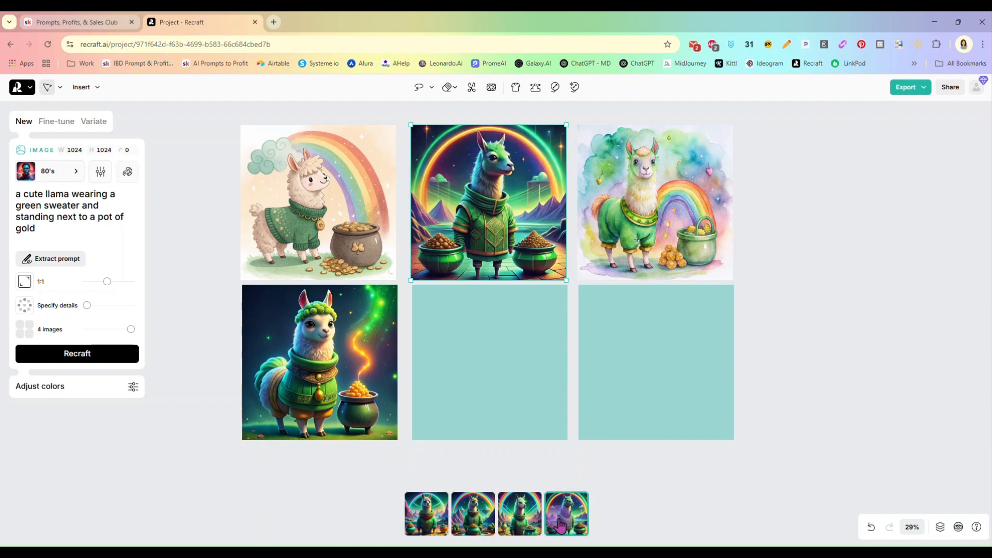
Step: Go through the variants of the Watercolor llama and switch its frame to the fourth one
{"action": "left_click", "coordinate": [674, 194]}
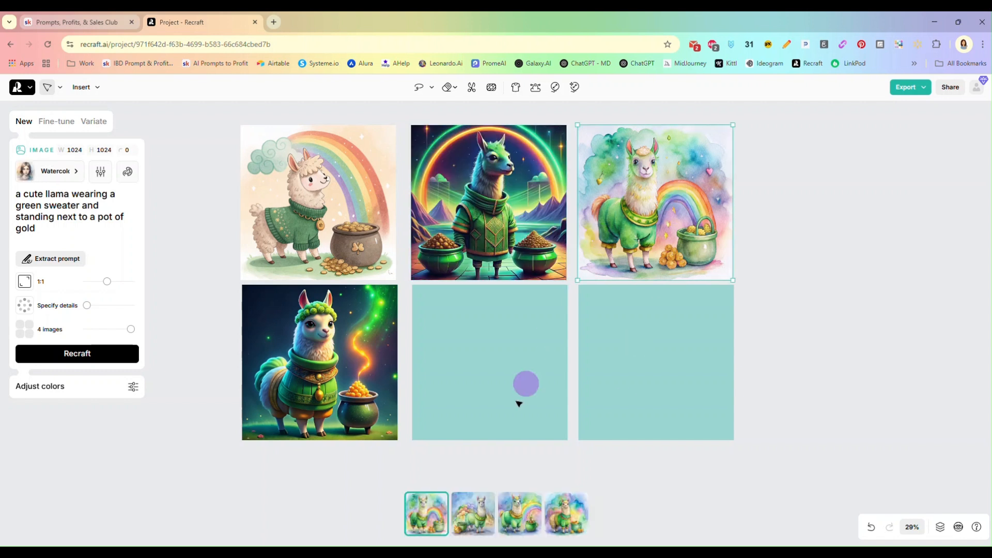
{"action": "left_click", "coordinate": [471, 522]}
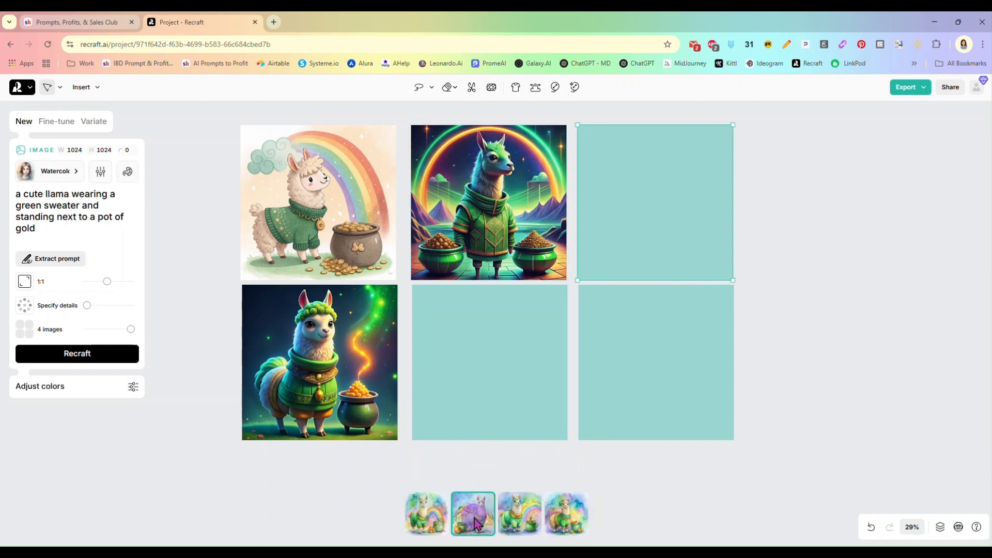
{"action": "left_click", "coordinate": [508, 525]}
{"action": "left_click", "coordinate": [564, 526]}
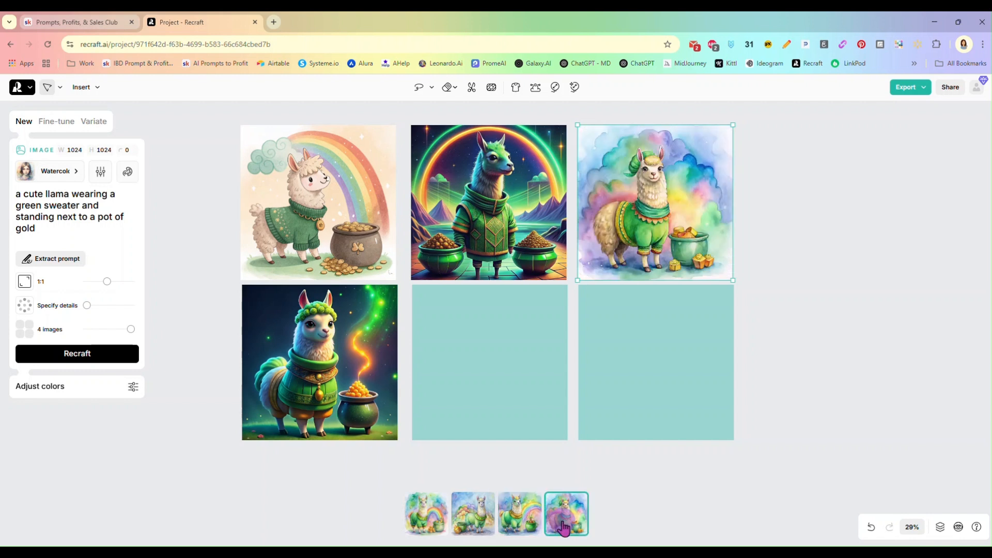
Step: Go through the variants of the Glow-style llama and switch its frame to the fourth one
{"action": "left_click", "coordinate": [351, 379]}
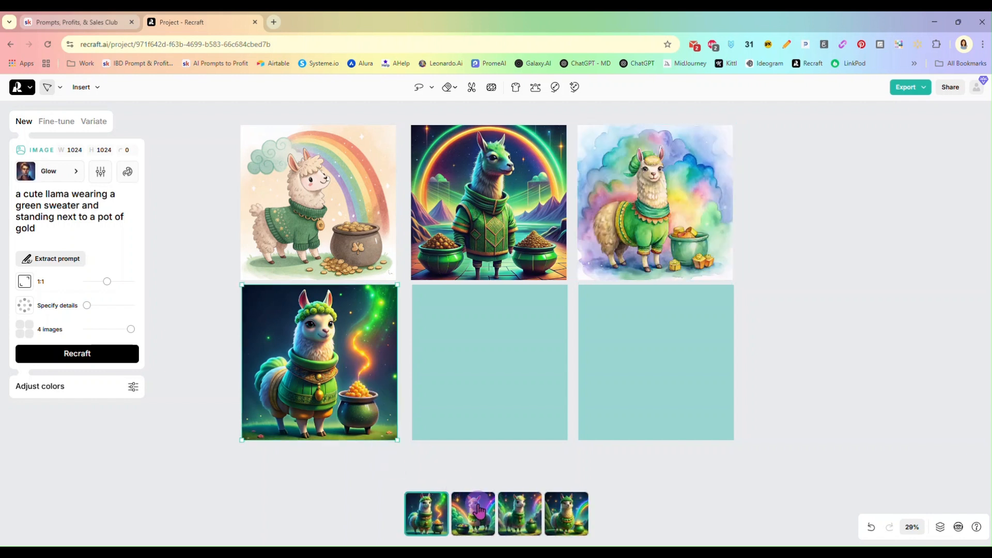
{"action": "left_click", "coordinate": [476, 518]}
{"action": "left_click", "coordinate": [517, 525]}
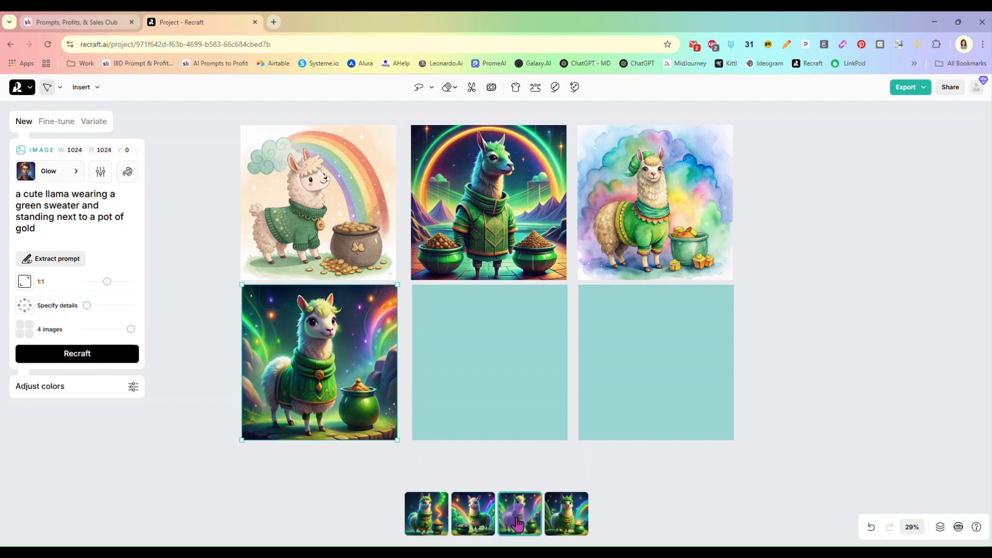
{"action": "left_click", "coordinate": [559, 523]}
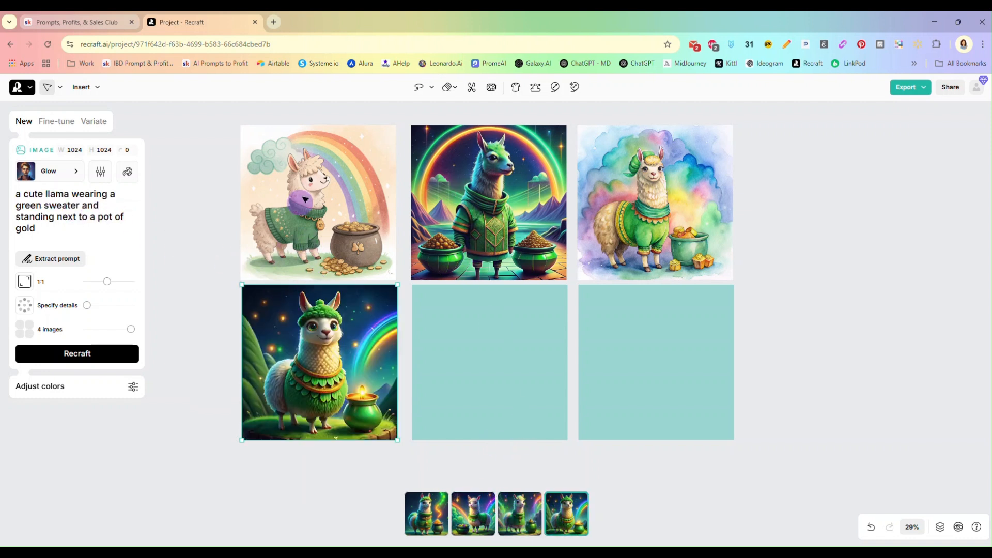
Step: Switch the Illustration-style llama to its second variant and delete the 80's, Watercolor and Glow llamas from the canvas
{"action": "left_click", "coordinate": [333, 229]}
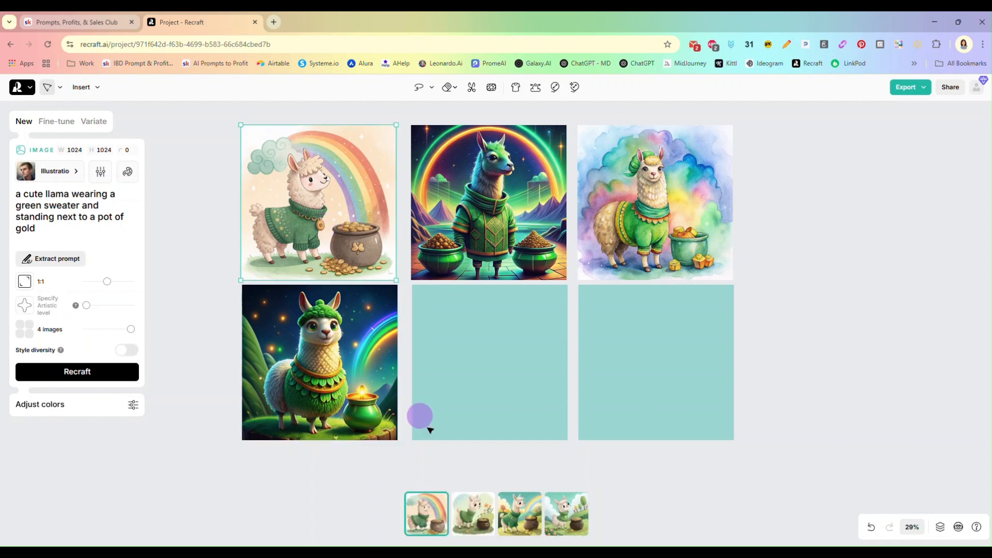
{"action": "left_click", "coordinate": [474, 512]}
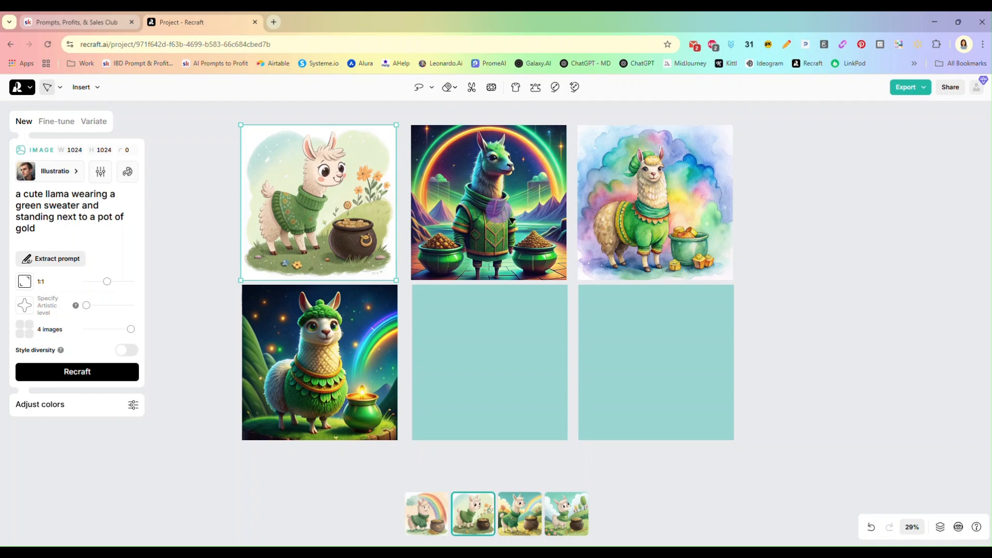
{"action": "left_click", "coordinate": [511, 220]}
{"action": "key", "text": "Delete"}
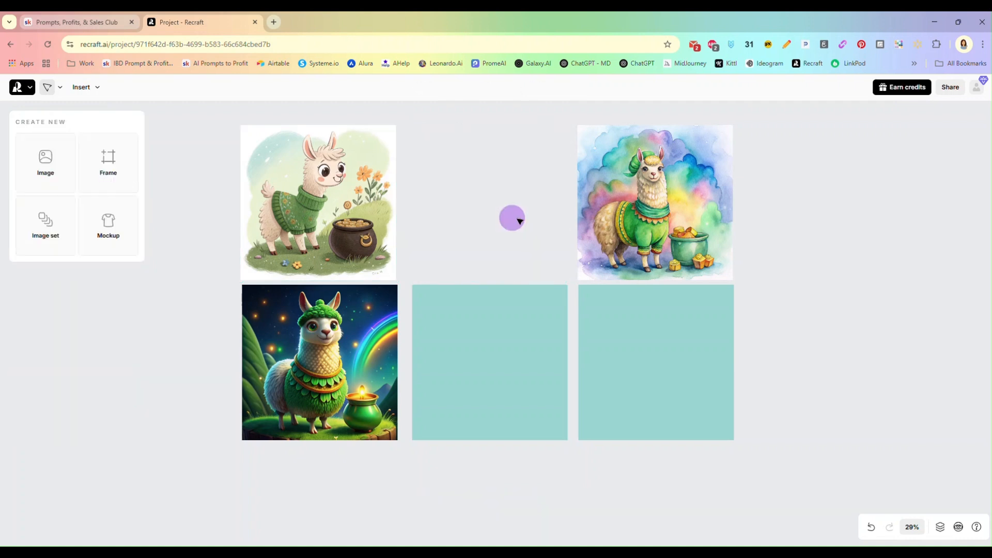
{"action": "left_click", "coordinate": [645, 204]}
{"action": "key", "text": "Delete"}
{"action": "key", "text": "Delete"}
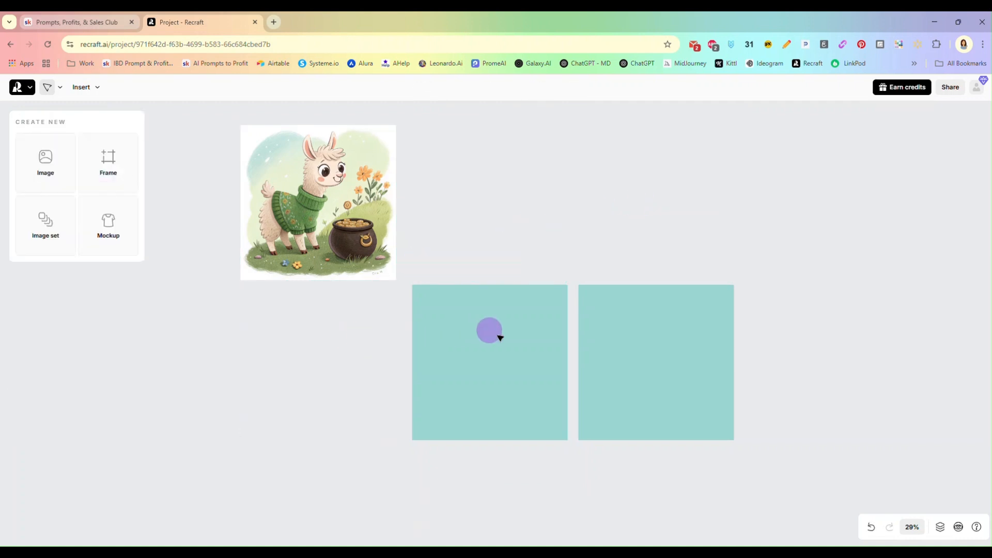
Step: Move the two empty frames aside and enlarge the remaining llama image to 2246 × 2246 in the cleared space
{"action": "left_click_drag", "start_coordinate": [491, 332], "coordinate": [847, 192]}
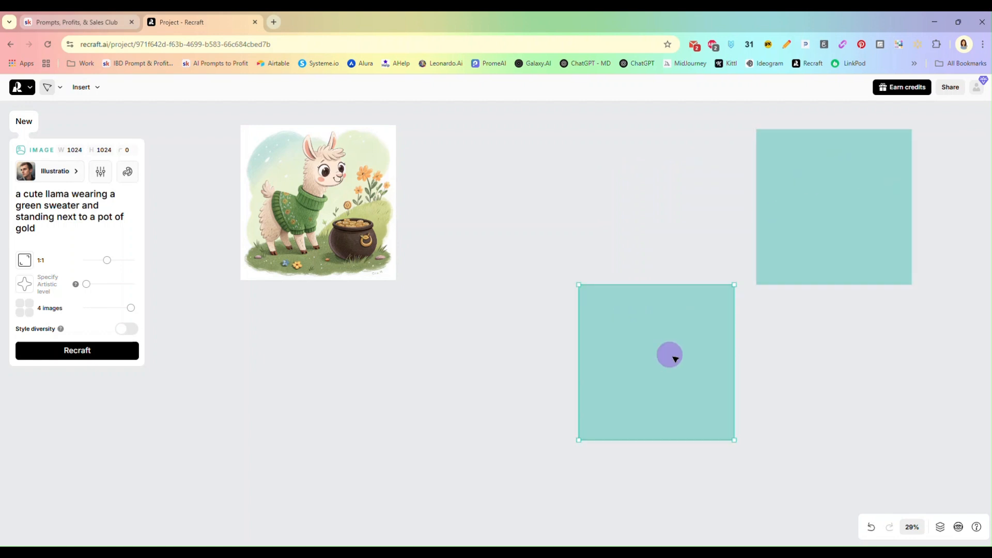
{"action": "left_click_drag", "start_coordinate": [669, 355], "coordinate": [847, 376]}
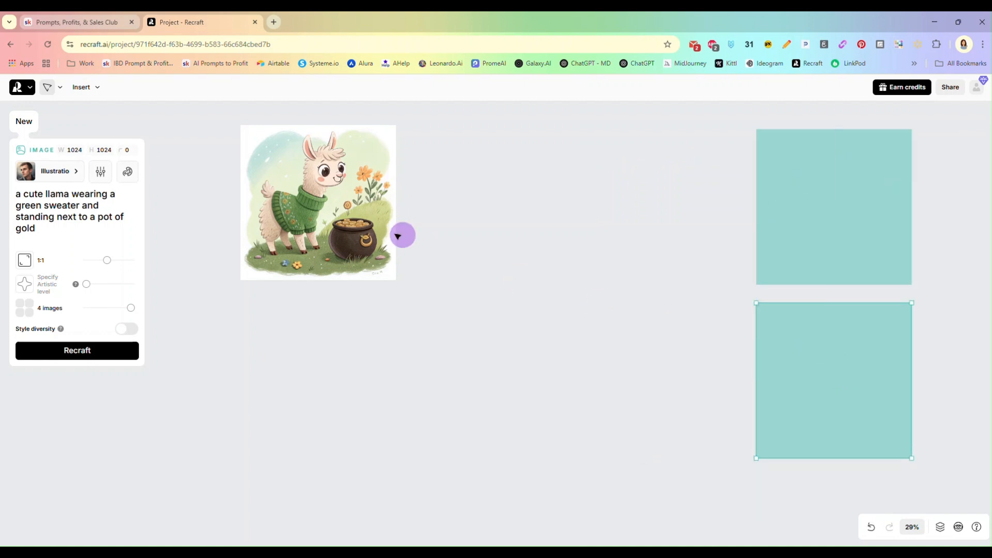
{"action": "left_click_drag", "start_coordinate": [317, 201], "coordinate": [364, 205]}
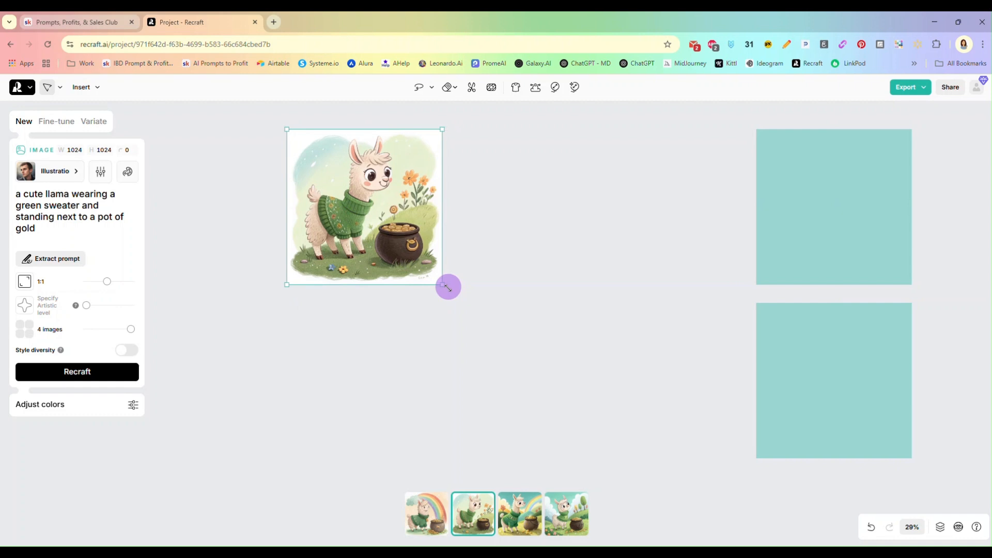
{"action": "left_click_drag", "start_coordinate": [441, 285], "coordinate": [616, 417]}
{"action": "left_click_drag", "start_coordinate": [485, 316], "coordinate": [514, 317]}
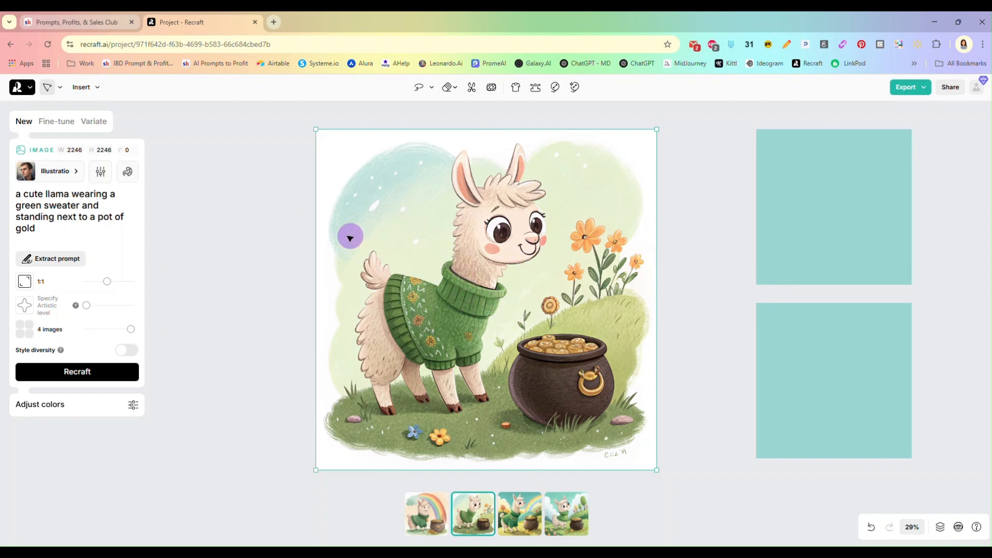
Step: Outline the area around the llama's ears with Modify area, regenerate it as "top hat", and choose the third generated variant
{"action": "left_click", "coordinate": [432, 88]}
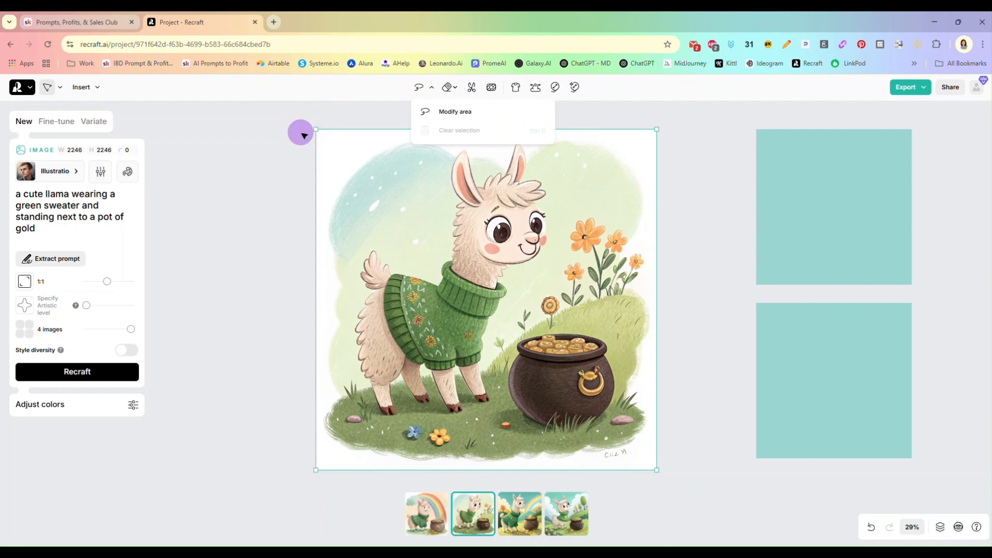
{"action": "left_click", "coordinate": [453, 112]}
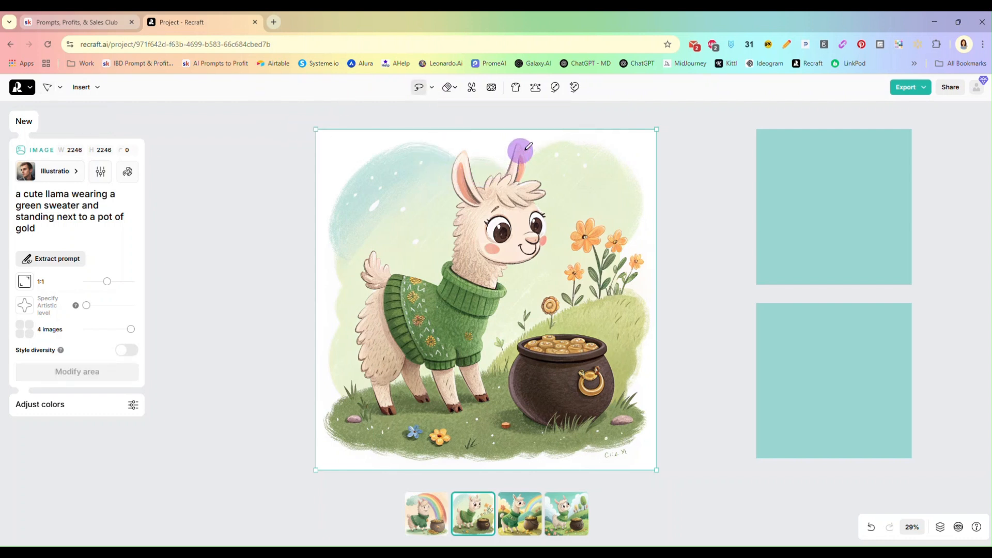
{"action": "mouse_move", "coordinate": [527, 141]}
{"action": "left_mouse_down"}
{"action": "mouse_move", "coordinate": [446, 146]}
{"action": "mouse_move", "coordinate": [463, 185]}
{"action": "mouse_move", "coordinate": [494, 193]}
{"action": "mouse_move", "coordinate": [539, 186]}
{"action": "mouse_move", "coordinate": [542, 159]}
{"action": "mouse_move", "coordinate": [524, 143]}
{"action": "left_mouse_up"}
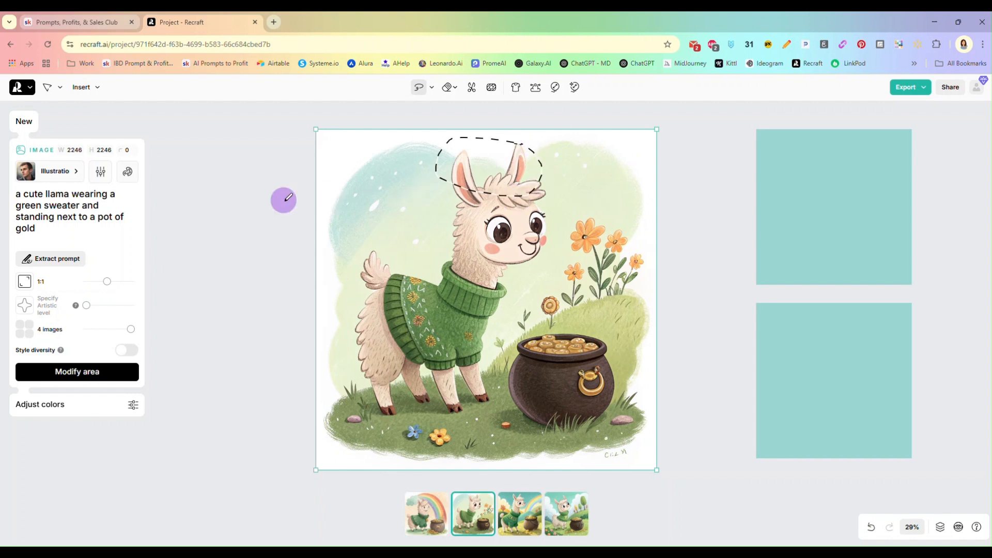
{"action": "left_click_drag", "start_coordinate": [45, 230], "coordinate": [12, 191]}
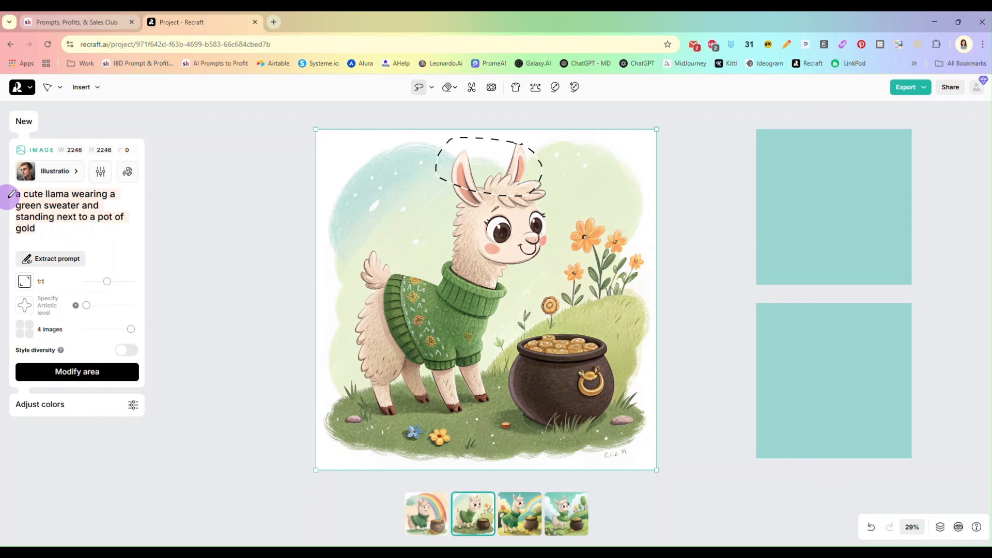
{"action": "type", "text": "top hat"}
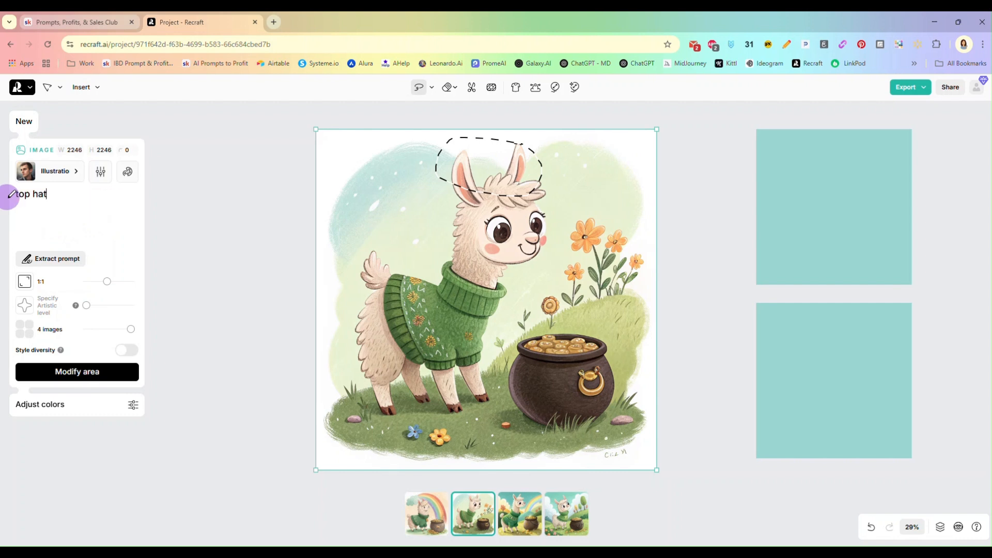
{"action": "left_click", "coordinate": [66, 375]}
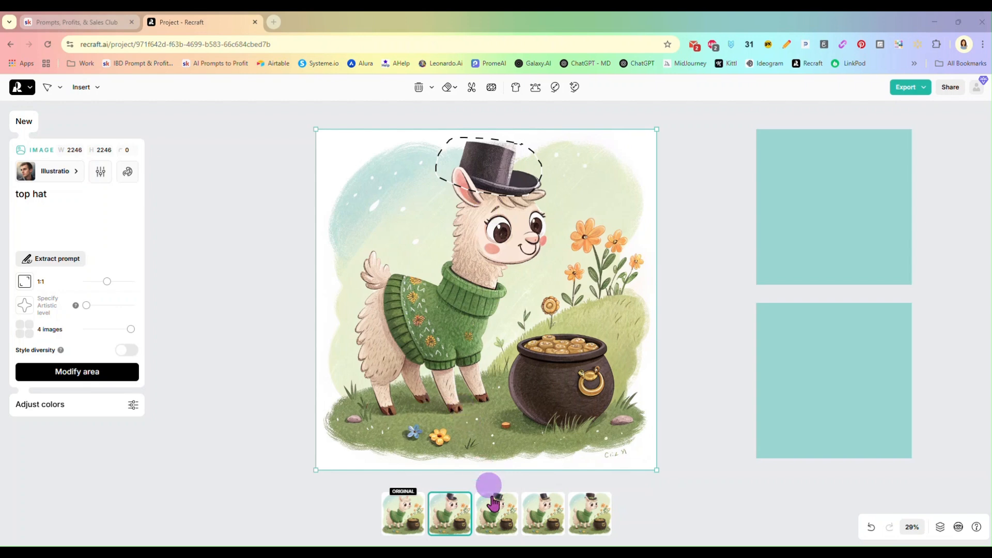
{"action": "left_click", "coordinate": [493, 502]}
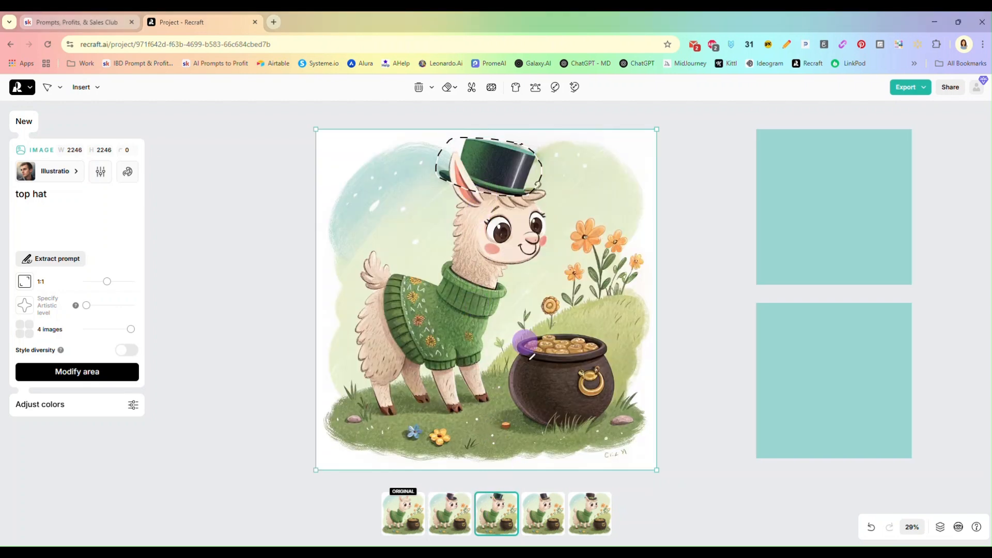
{"action": "left_click", "coordinate": [542, 512]}
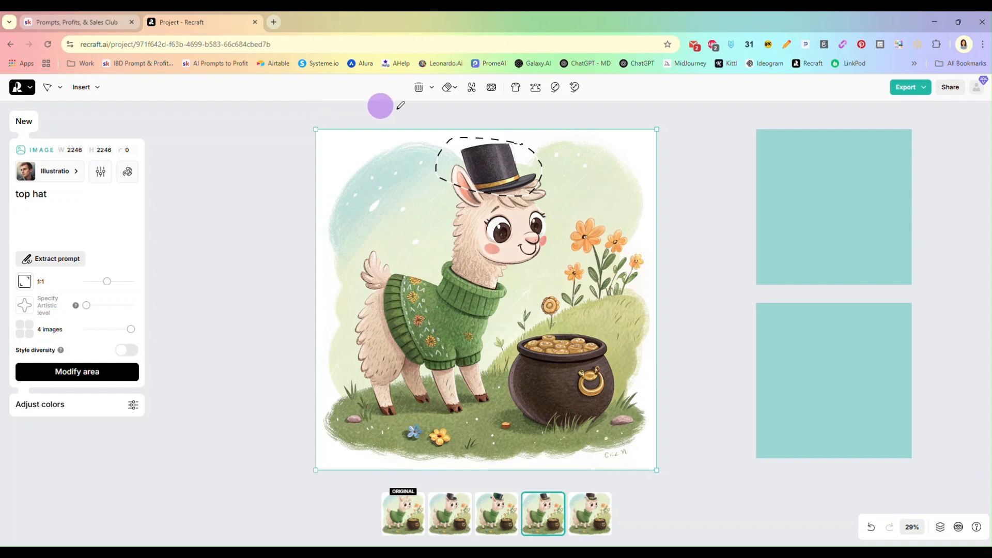
Step: Erase the signature in the lower corner of the llama image and compare the result with the original, keeping the erased version
{"action": "left_click", "coordinate": [451, 87]}
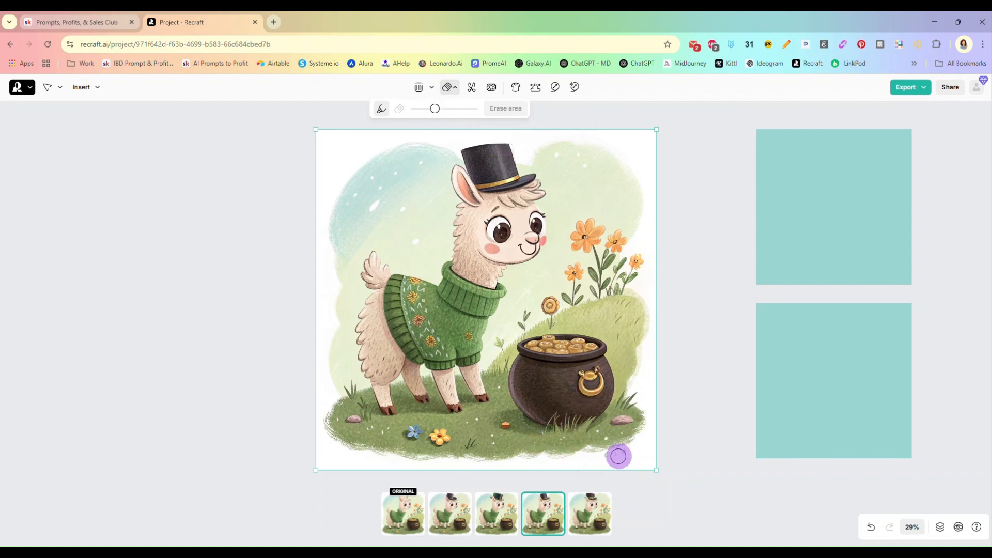
{"action": "mouse_move", "coordinate": [608, 455]}
{"action": "left_mouse_down"}
{"action": "mouse_move", "coordinate": [644, 444]}
{"action": "mouse_move", "coordinate": [598, 460]}
{"action": "mouse_move", "coordinate": [631, 449]}
{"action": "mouse_move", "coordinate": [600, 452]}
{"action": "mouse_move", "coordinate": [625, 451]}
{"action": "left_mouse_up"}
{"action": "left_click", "coordinate": [504, 109]}
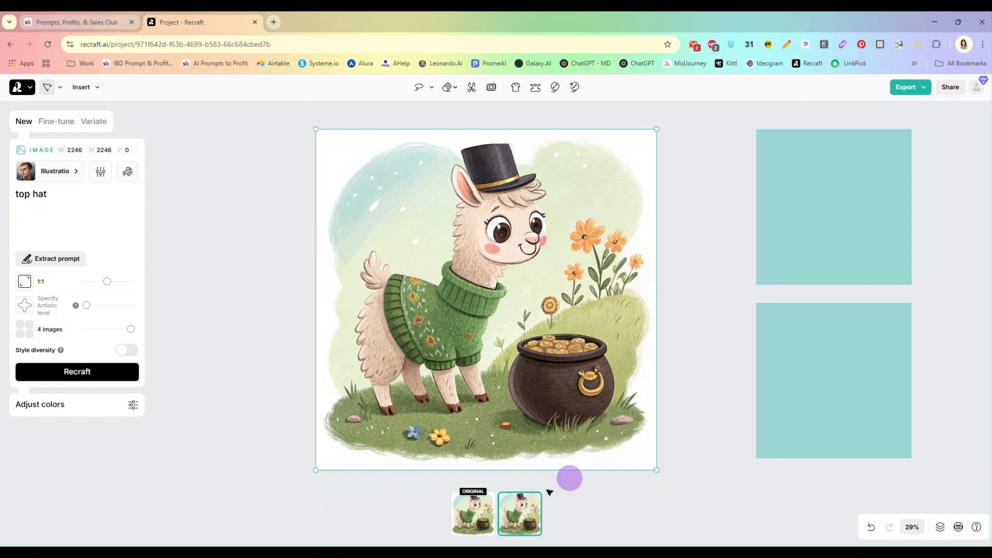
{"action": "left_click", "coordinate": [472, 514]}
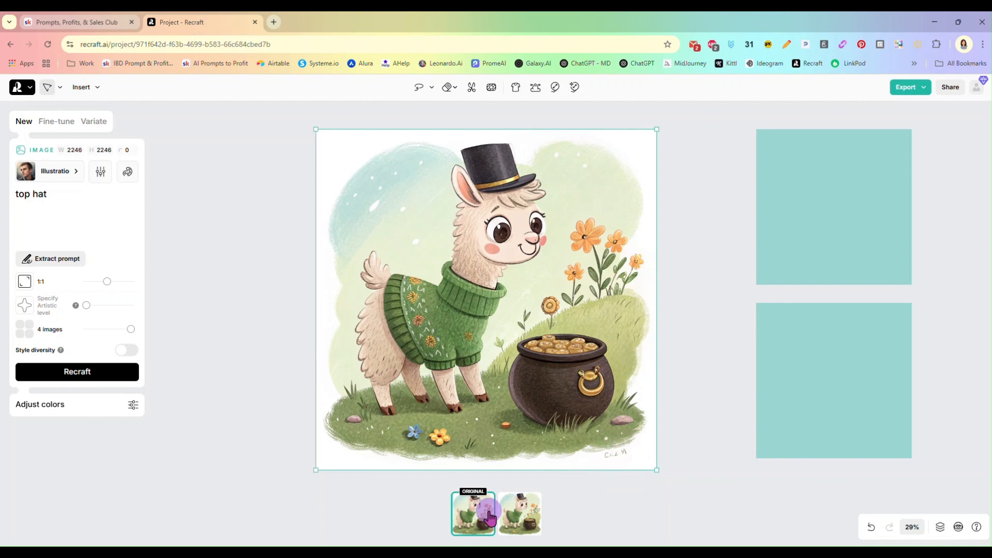
{"action": "left_click", "coordinate": [519, 513]}
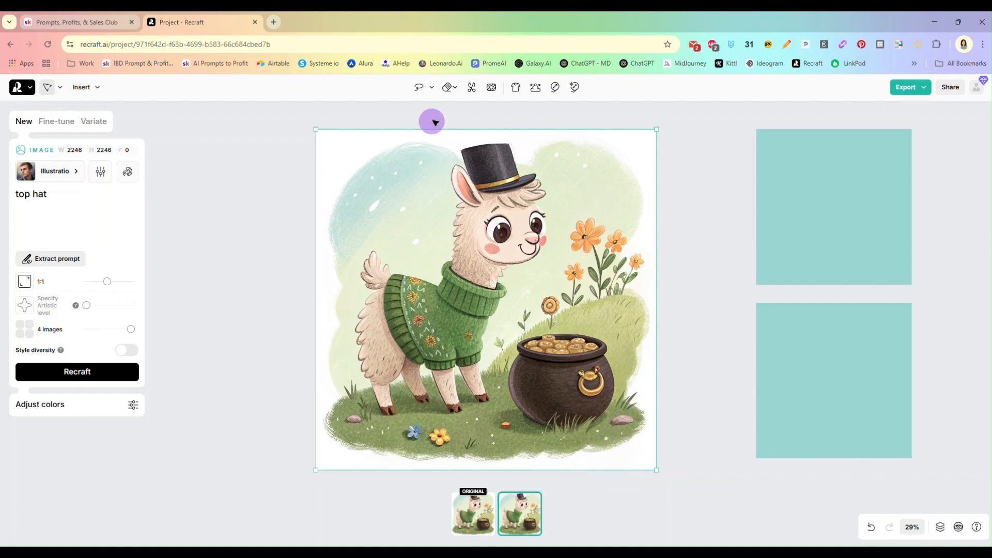
Step: Remove the background of the top-hat llama image and undo the removal
{"action": "left_click", "coordinate": [472, 88]}
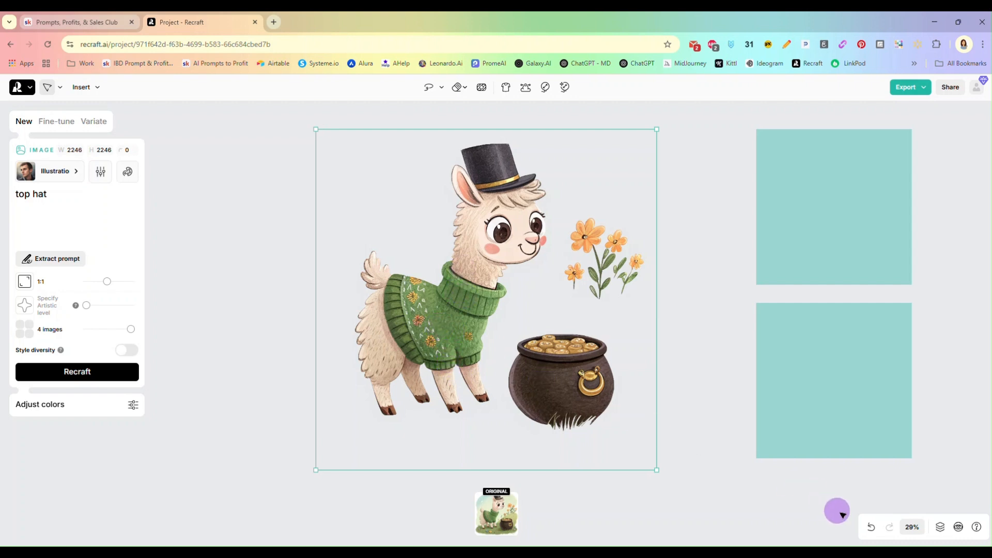
{"action": "left_click", "coordinate": [869, 527]}
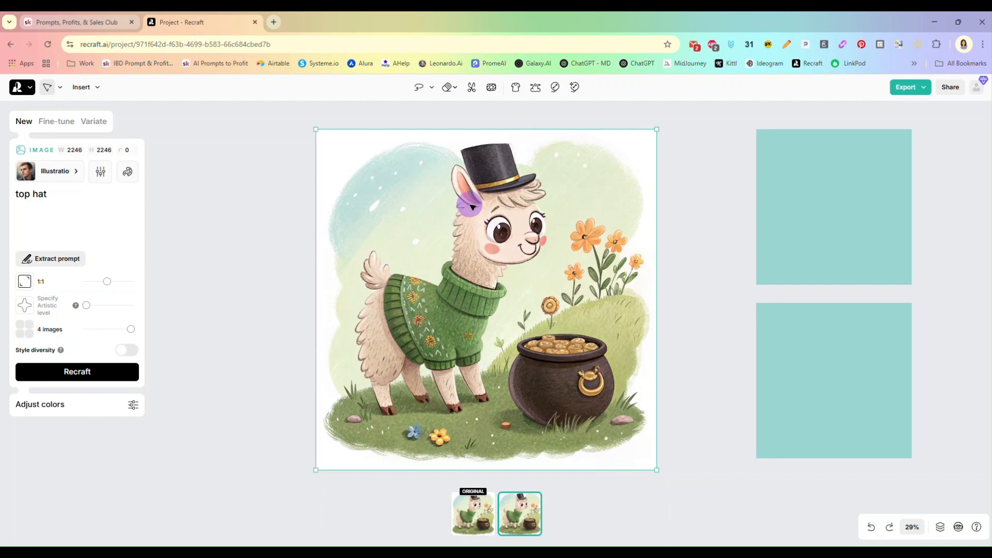
Step: Change the llama's background using the prompt "standing in a field of wildflowers" and choose the fourth generated variant
{"action": "left_click", "coordinate": [493, 89]}
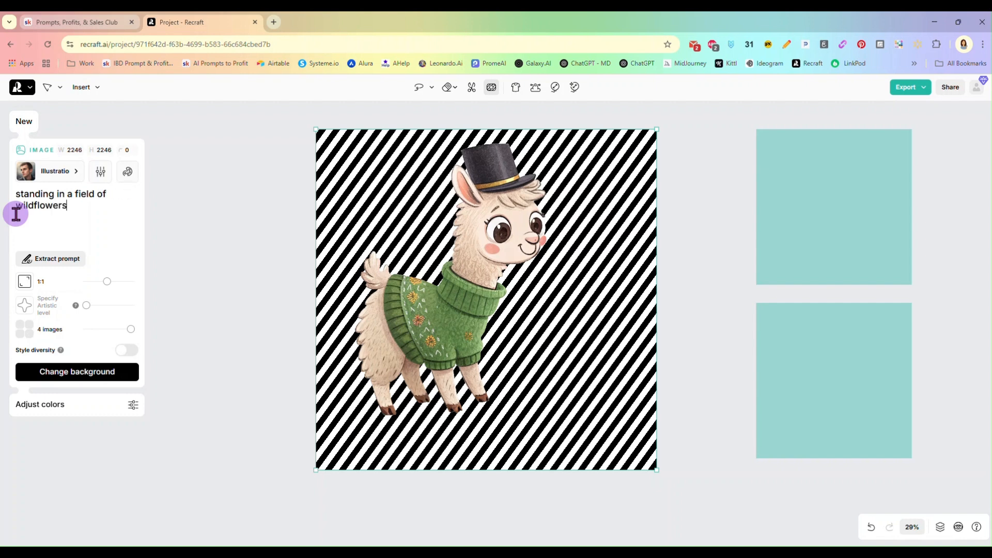
{"action": "left_click", "coordinate": [62, 372]}
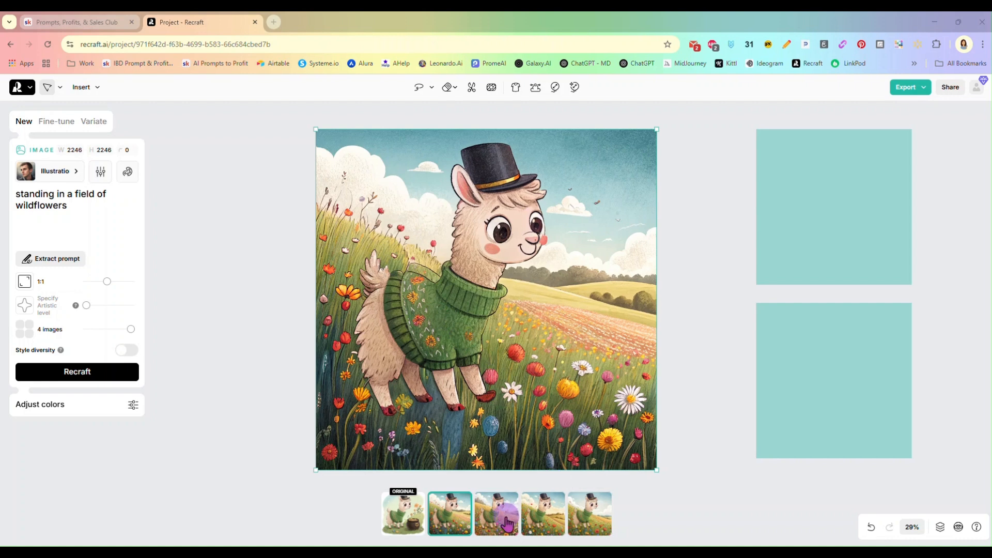
{"action": "left_click", "coordinate": [506, 518]}
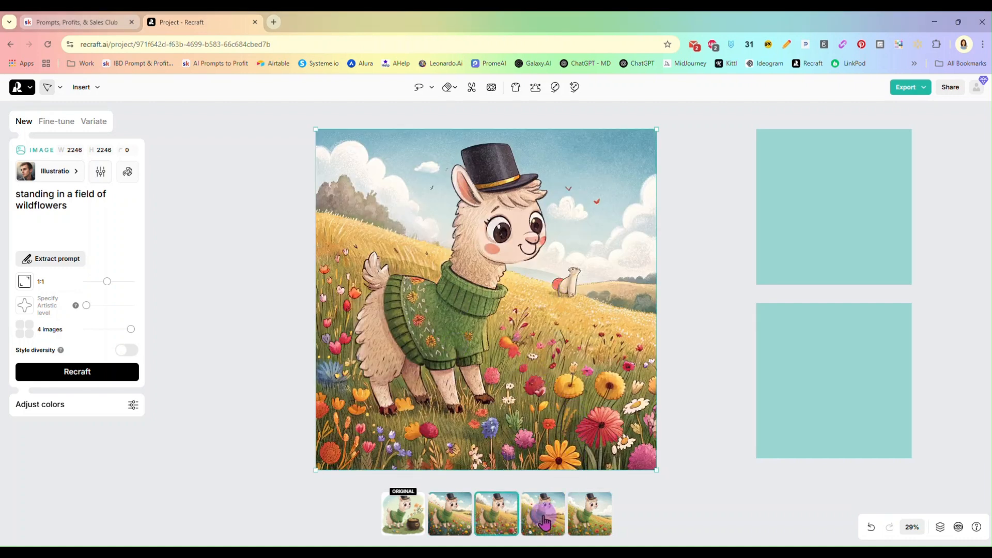
{"action": "left_click", "coordinate": [544, 522]}
{"action": "left_click", "coordinate": [594, 527]}
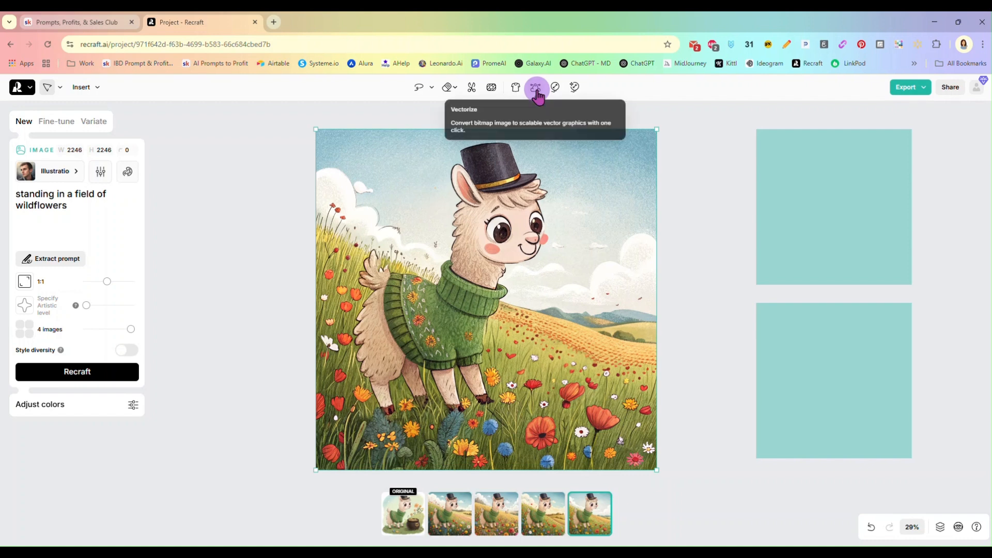
Step: Shift the wildflower llama toward the canvas's upper left and check which file formats it can be exported in
{"action": "left_click_drag", "start_coordinate": [517, 221], "coordinate": [423, 212]}
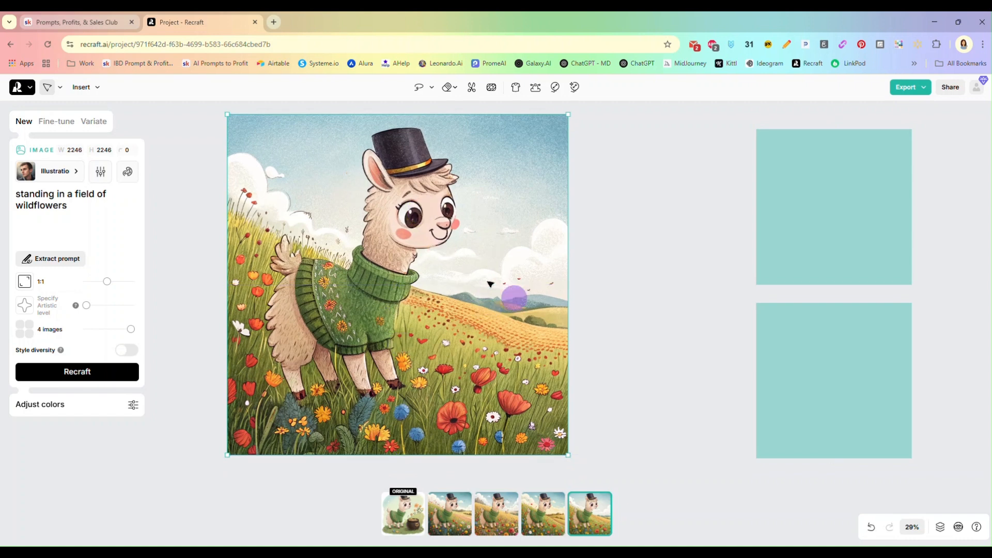
{"action": "right_click", "coordinate": [534, 385]}
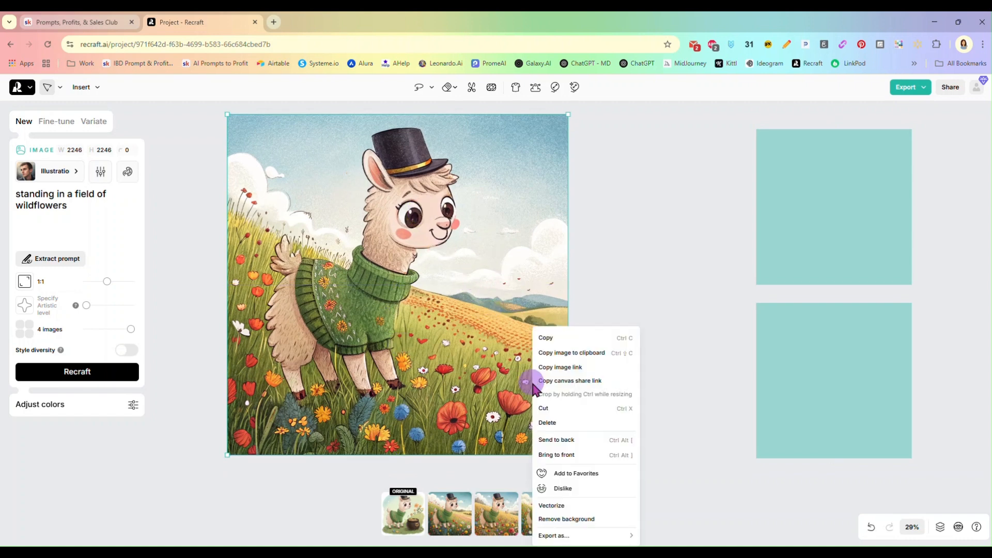
{"action": "mouse_move", "coordinate": [609, 535]}
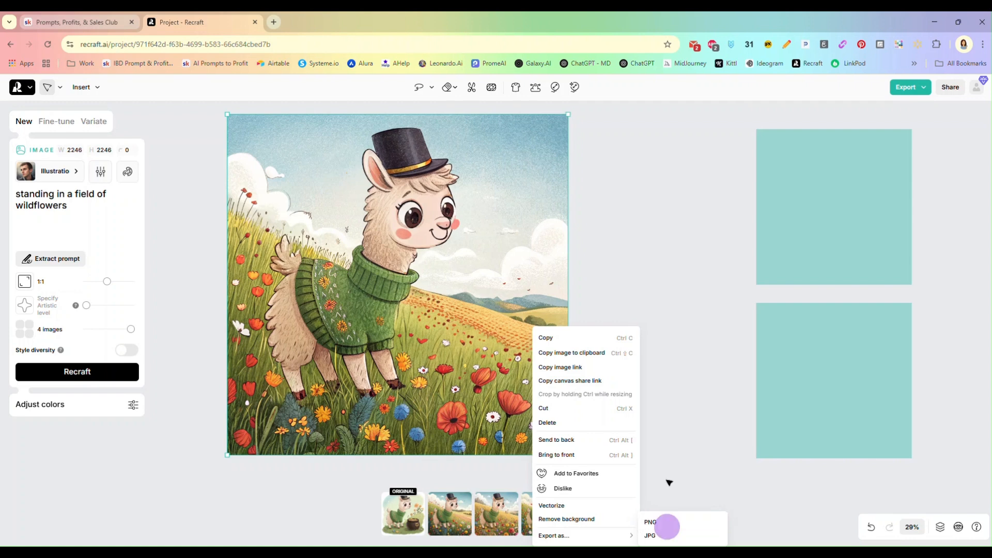
{"action": "left_click", "coordinate": [545, 178]}
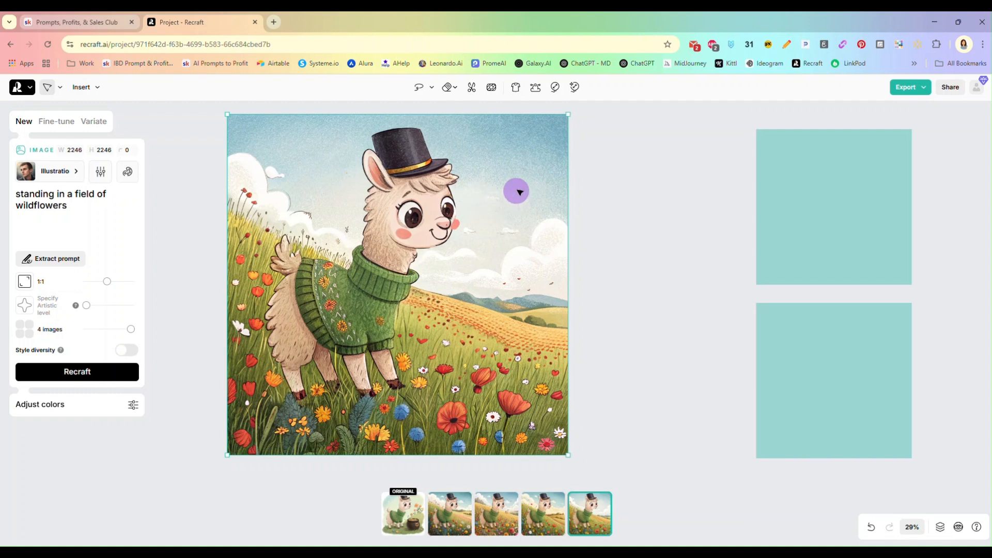
Step: Vectorize the wildflower llama image and check the export formats offered for the vector version
{"action": "left_click", "coordinate": [536, 89]}
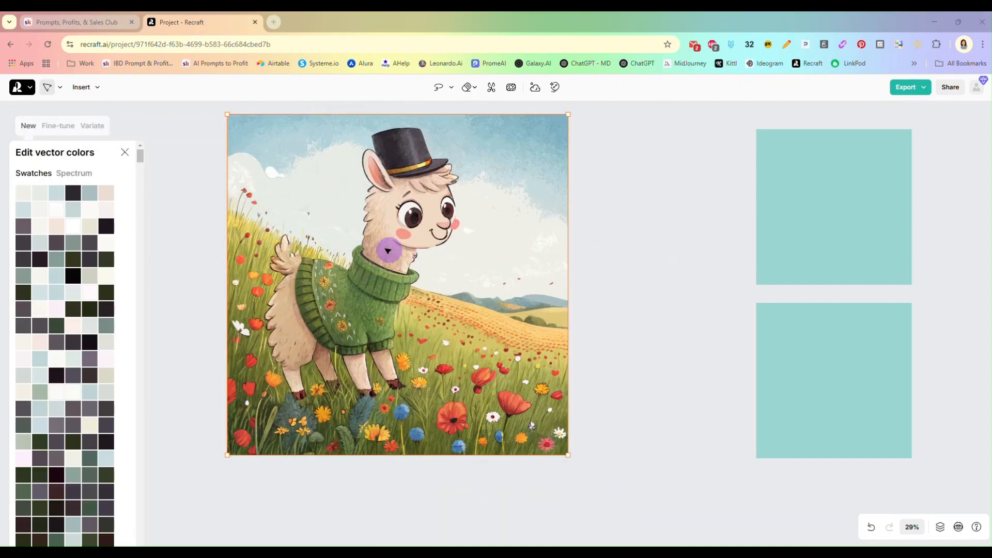
{"action": "right_click", "coordinate": [500, 149]}
{"action": "mouse_move", "coordinate": [580, 357]}
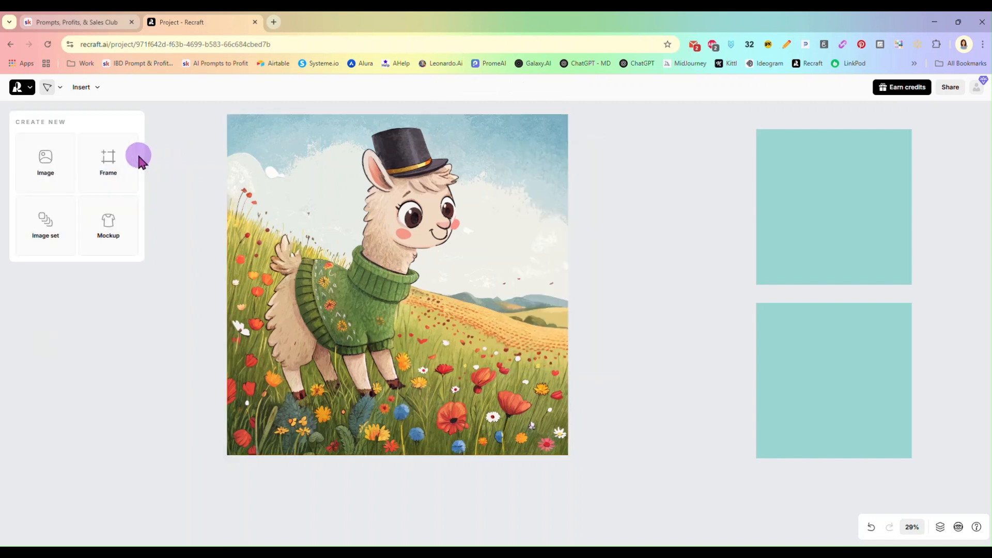
Step: Try out the vectorized llama's number of colors setting and delete the image from the canvas
{"action": "left_click", "coordinate": [244, 195]}
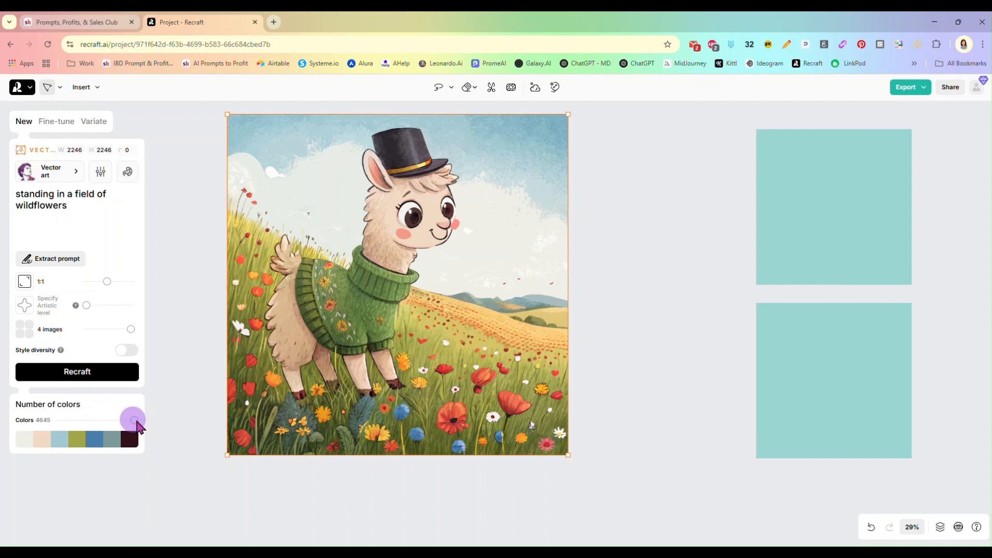
{"action": "left_click_drag", "start_coordinate": [112, 423], "coordinate": [138, 420]}
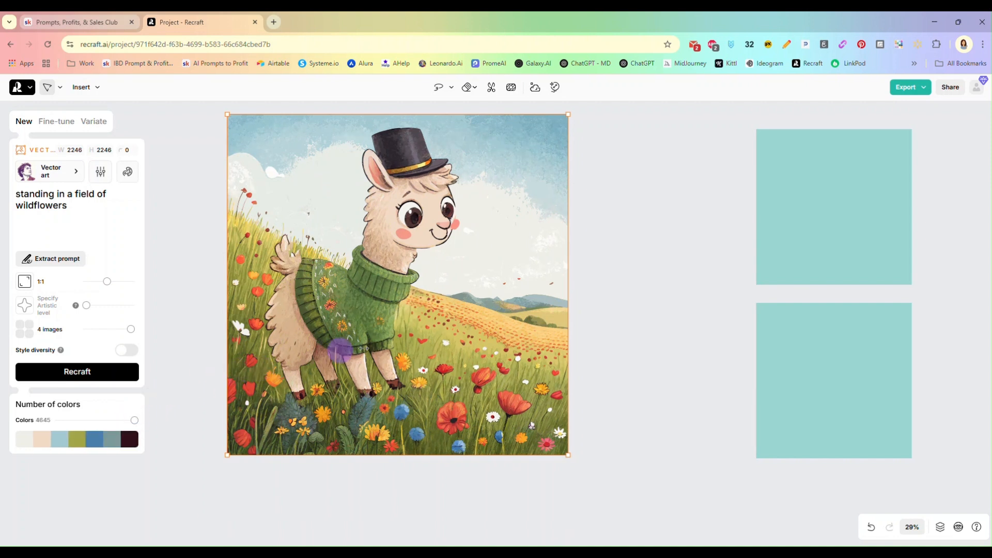
{"action": "key", "text": "Delete"}
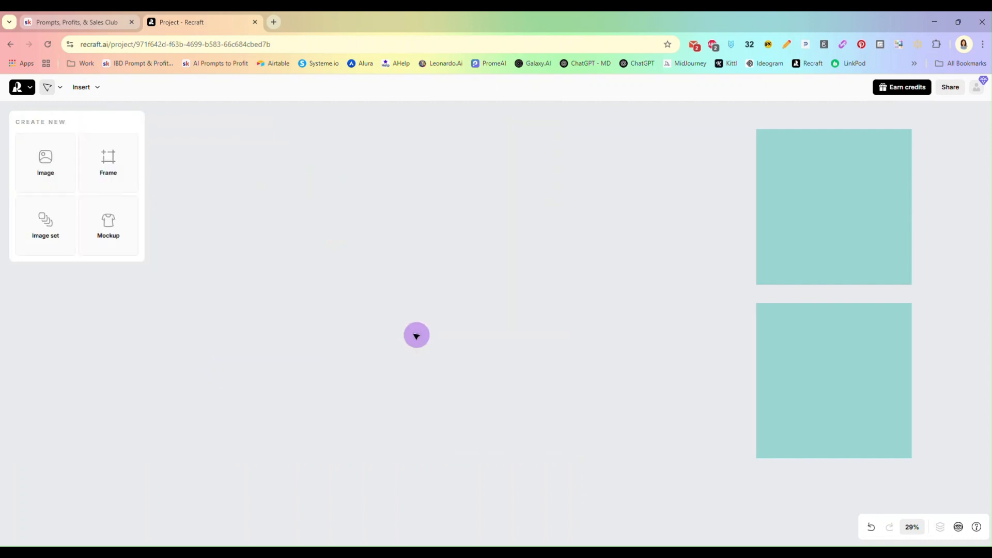
Step: Move the upper empty image frame into open space, append ", isolated on a white background" to its llama prompt and generate the images
{"action": "left_click_drag", "start_coordinate": [833, 214], "coordinate": [336, 228]}
{"action": "left_click", "coordinate": [60, 230]}
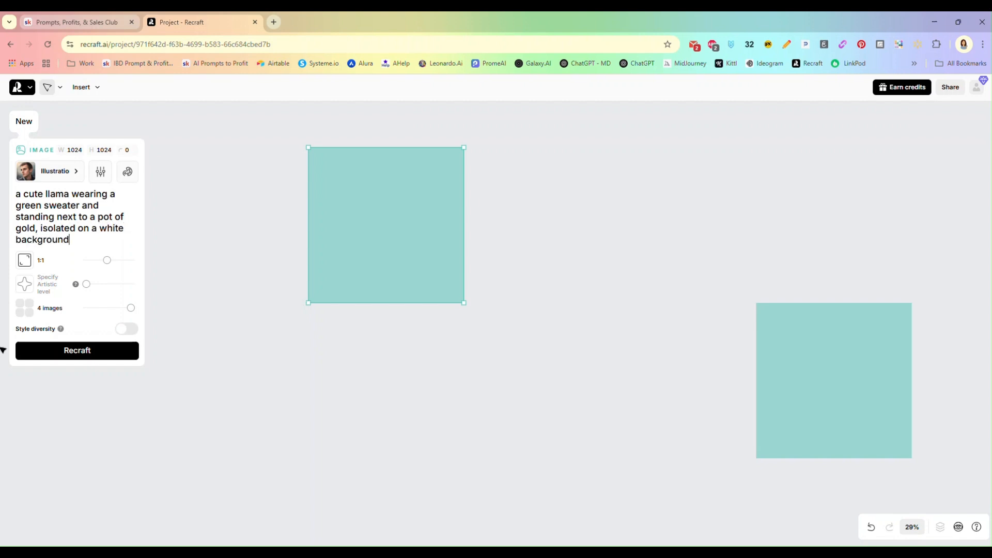
{"action": "key", "text": "Return"}
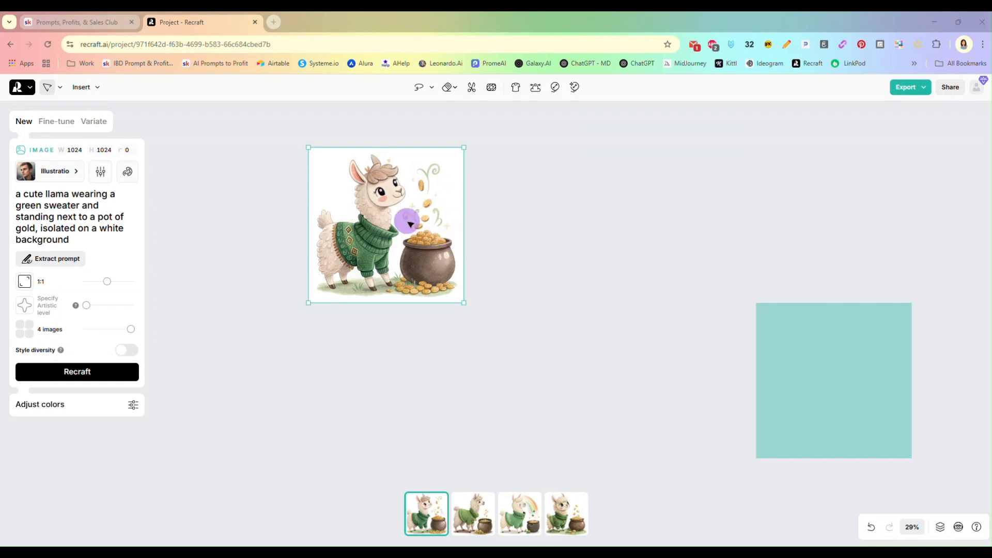
Step: Enlarge the generated llama image to about 1970 px, choose the second variant and remove its background
{"action": "left_click_drag", "start_coordinate": [390, 212], "coordinate": [398, 188]}
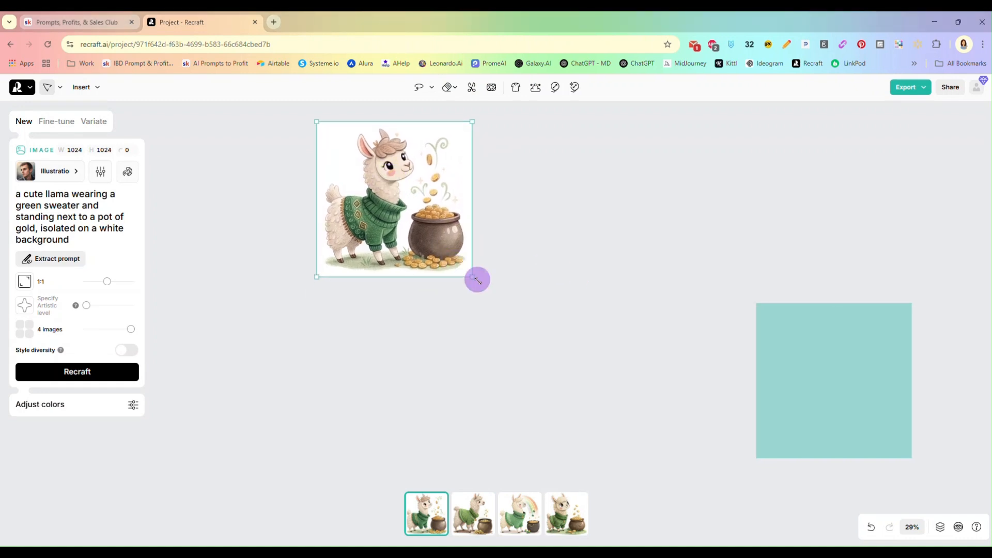
{"action": "left_click_drag", "start_coordinate": [474, 280], "coordinate": [616, 420]}
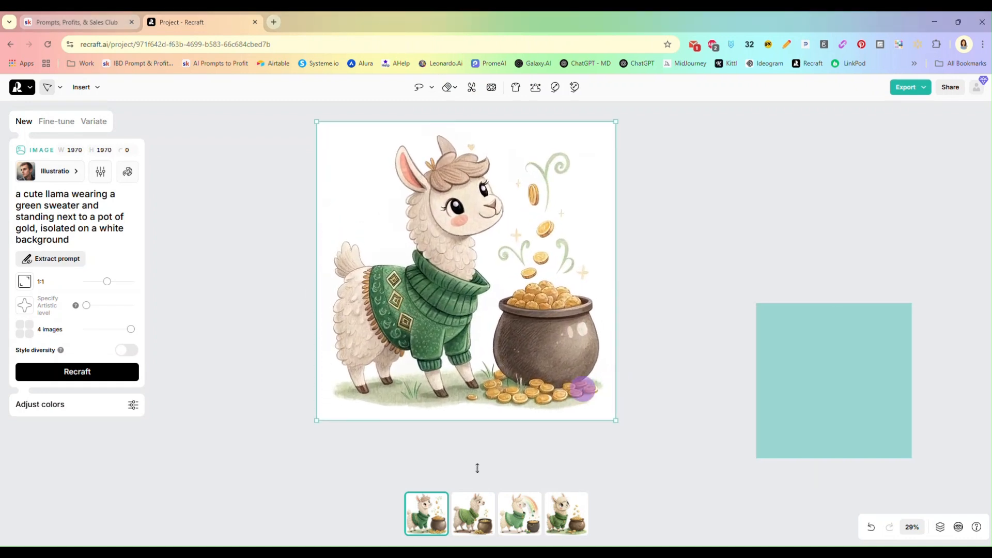
{"action": "left_click", "coordinate": [473, 513]}
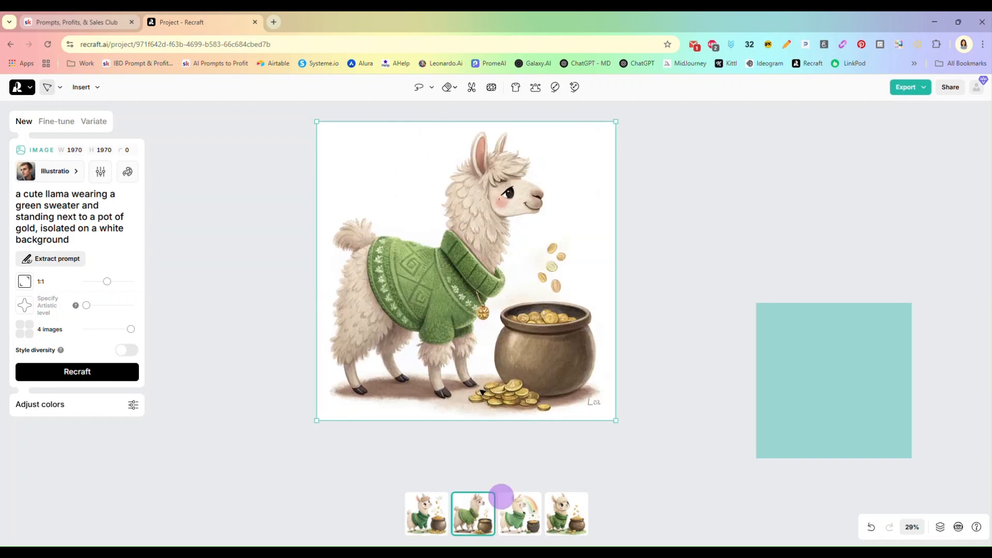
{"action": "left_click", "coordinate": [472, 92]}
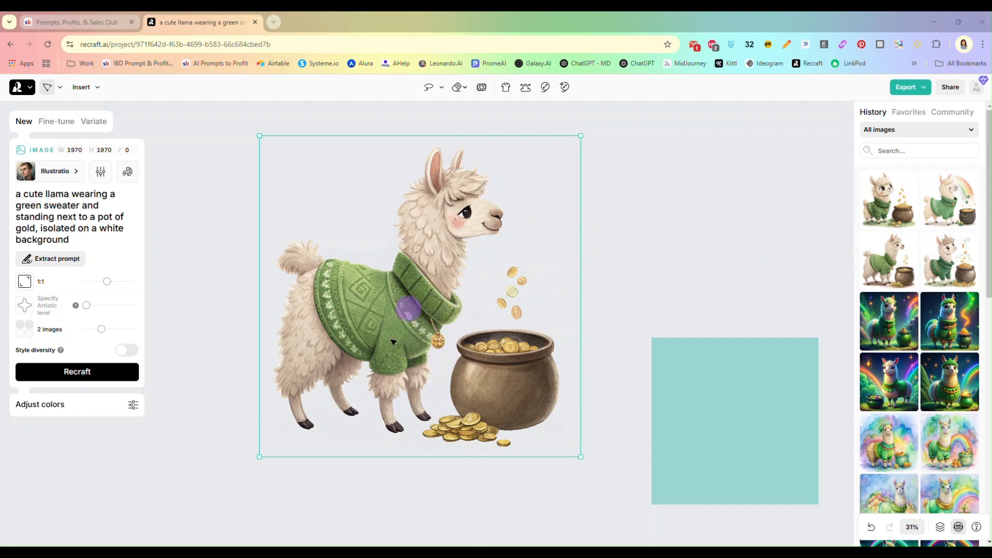
Step: Shift the llama cutout around the canvas and delete the remaining empty image frame
{"action": "left_click_drag", "start_coordinate": [432, 329], "coordinate": [421, 328]}
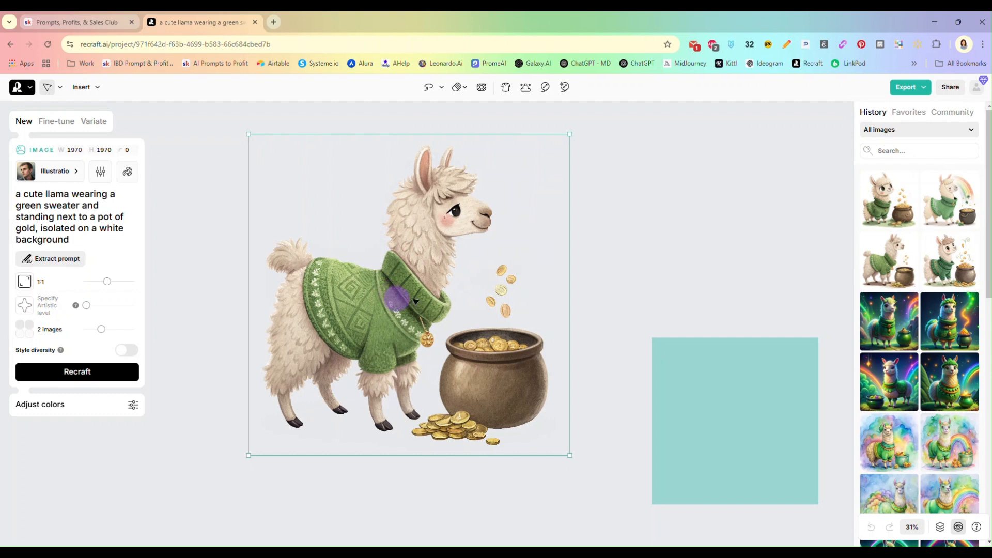
{"action": "left_click_drag", "start_coordinate": [397, 299], "coordinate": [410, 296]}
{"action": "left_click_drag", "start_coordinate": [726, 373], "coordinate": [737, 373]}
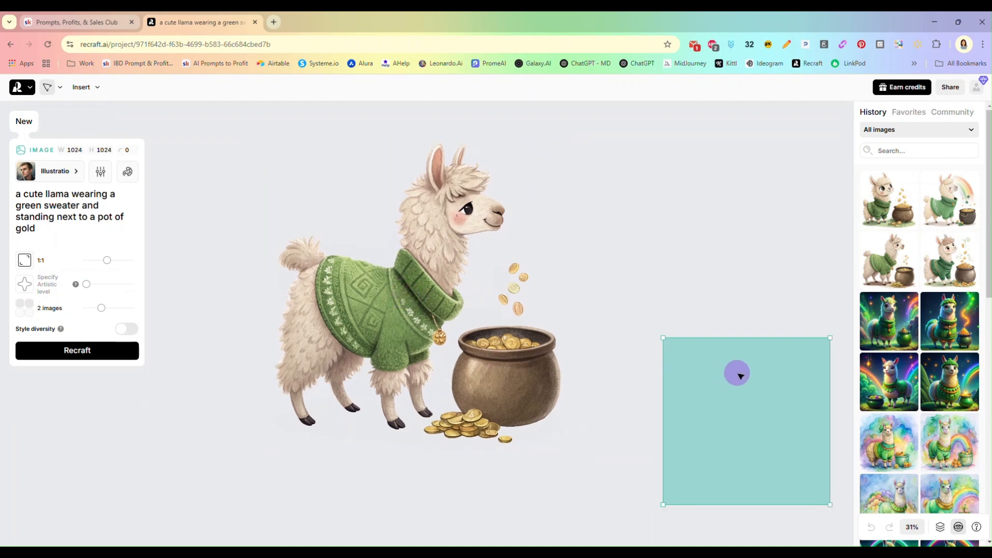
{"action": "left_click", "coordinate": [409, 295]}
{"action": "left_click_drag", "start_coordinate": [410, 295], "coordinate": [441, 305]}
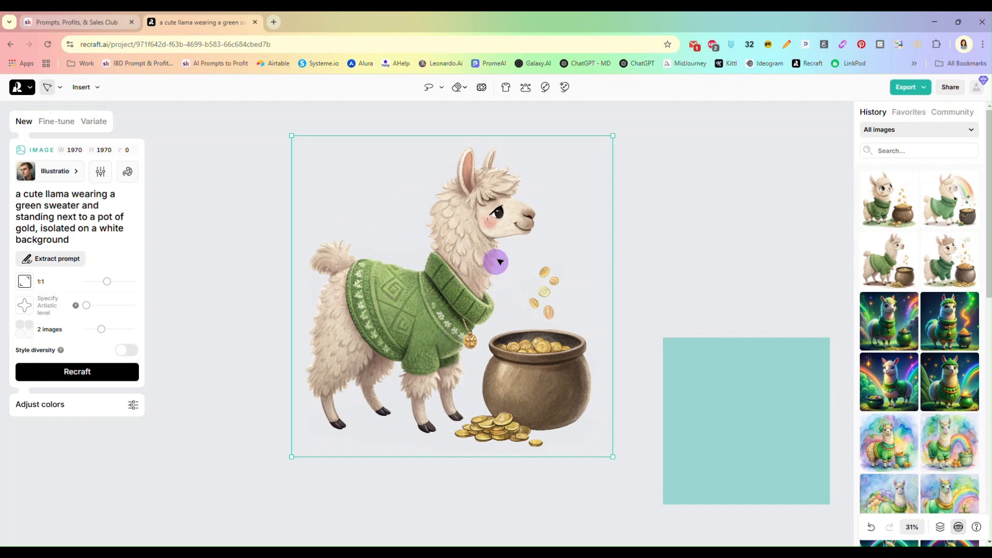
{"action": "left_click_drag", "start_coordinate": [749, 376], "coordinate": [748, 405]}
{"action": "key", "text": "Delete"}
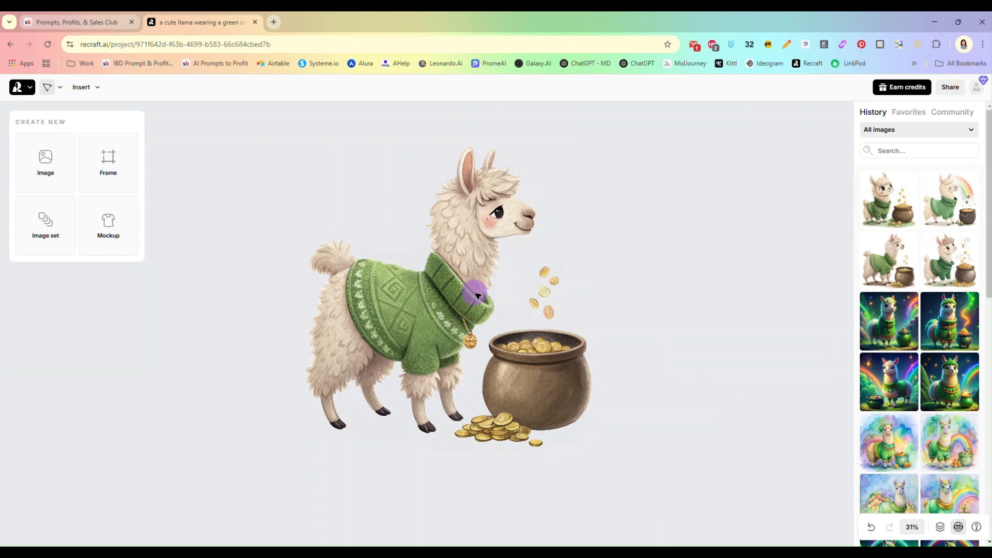
Step: Shrink the llama cutout to about 1101 px and position it on the far right of the canvas
{"action": "left_click_drag", "start_coordinate": [490, 286], "coordinate": [677, 284]}
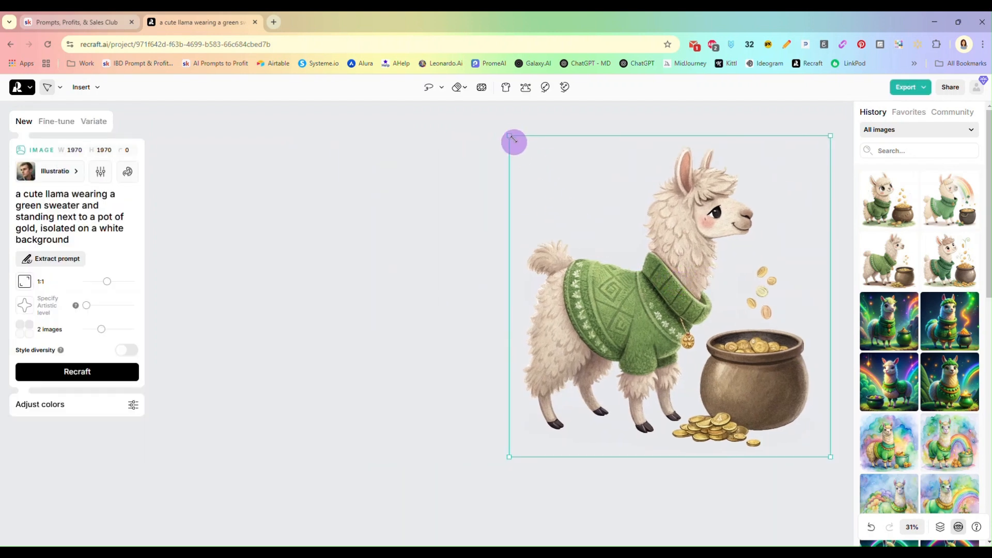
{"action": "left_click_drag", "start_coordinate": [509, 136], "coordinate": [652, 277]}
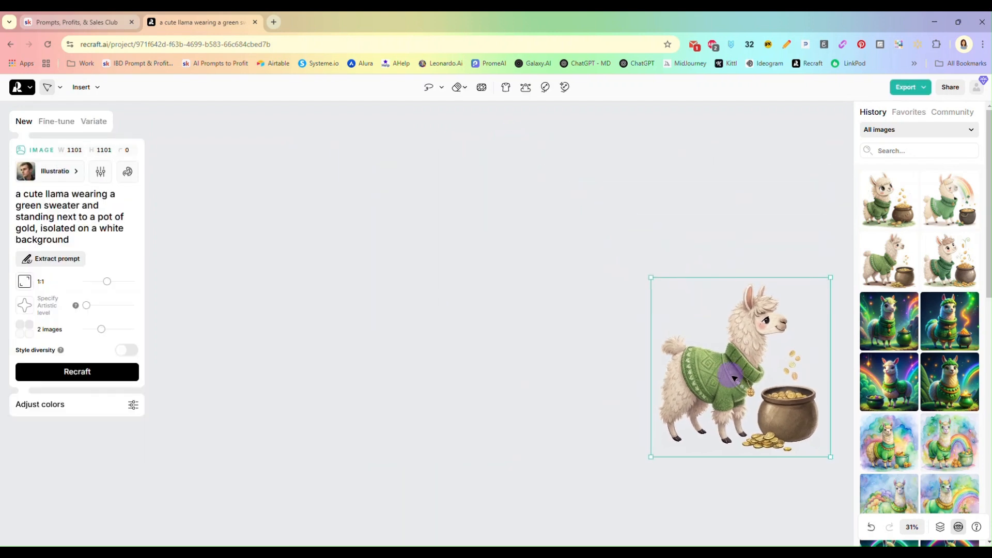
{"action": "left_click_drag", "start_coordinate": [731, 372], "coordinate": [726, 275]}
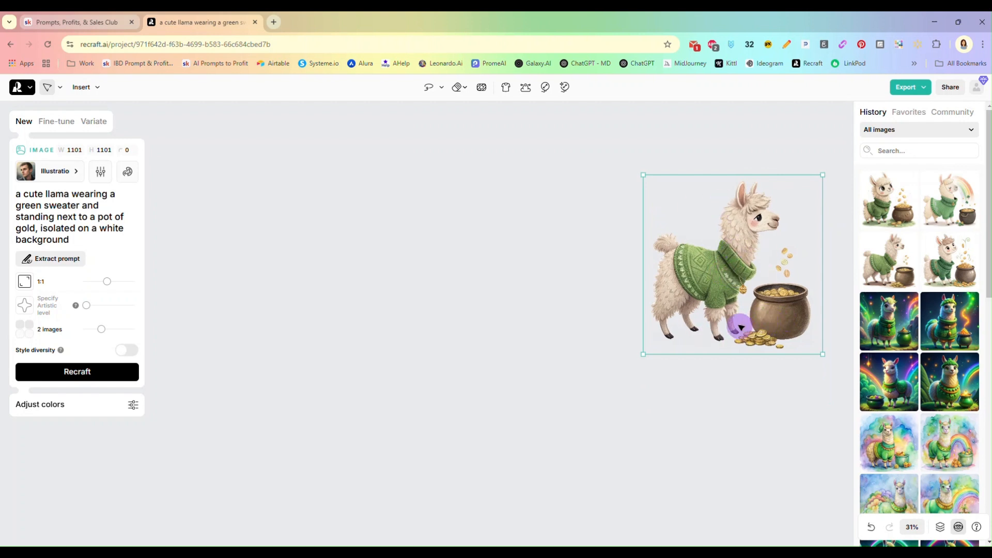
{"action": "left_click_drag", "start_coordinate": [714, 286], "coordinate": [718, 288]}
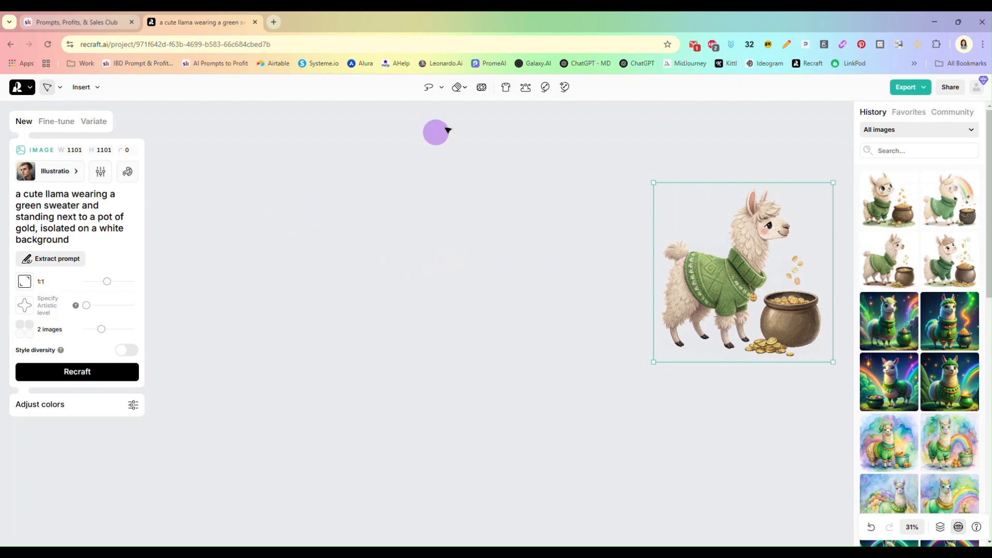
Step: Try generating a mockup directly from the llama cutout and undo it
{"action": "left_click", "coordinate": [506, 92]}
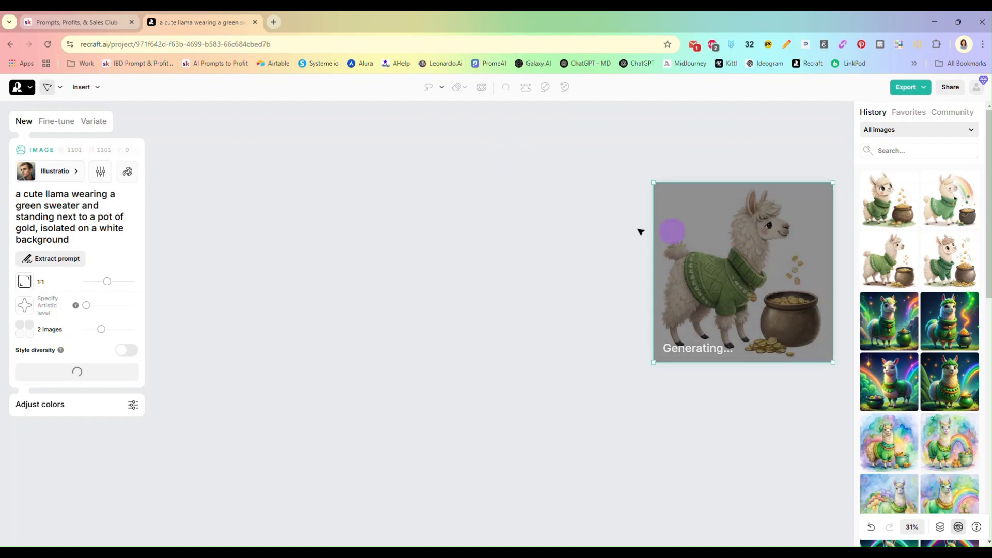
{"action": "left_click", "coordinate": [870, 527]}
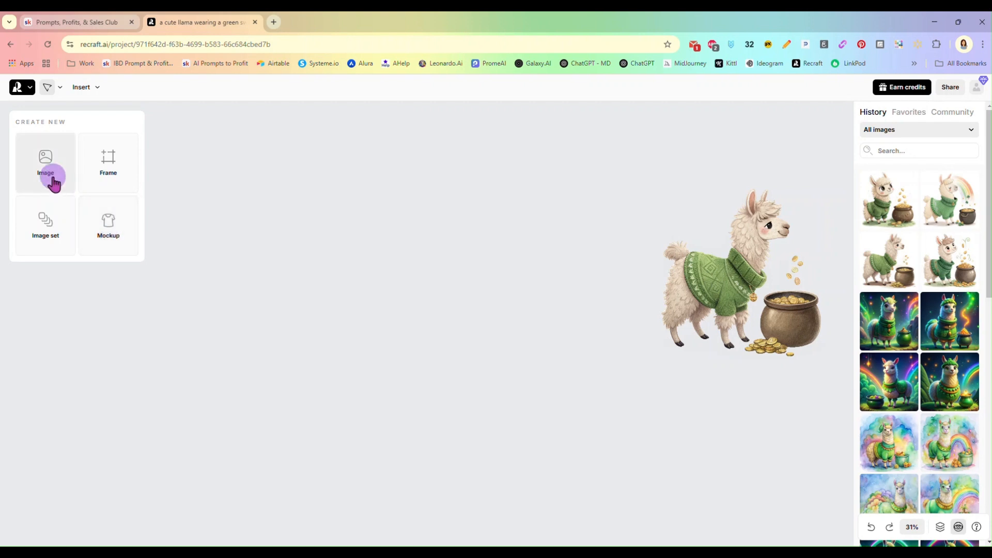
{"action": "left_click", "coordinate": [692, 278]}
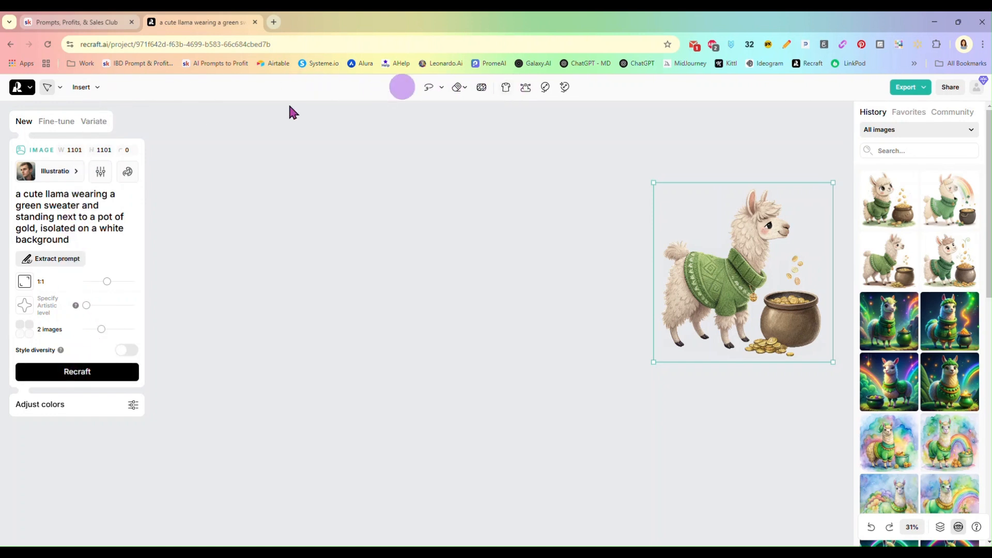
{"action": "left_click", "coordinate": [261, 217]}
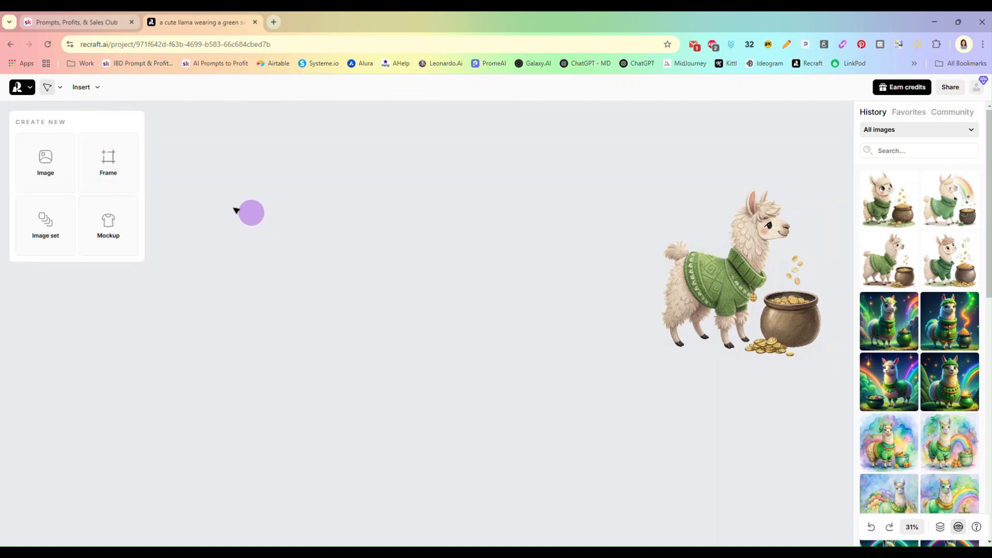
Step: Create a new mockup and generate it from the prompt "woman wearing a white t'shirt facing forward, full view of the shirt"
{"action": "left_click", "coordinate": [107, 223]}
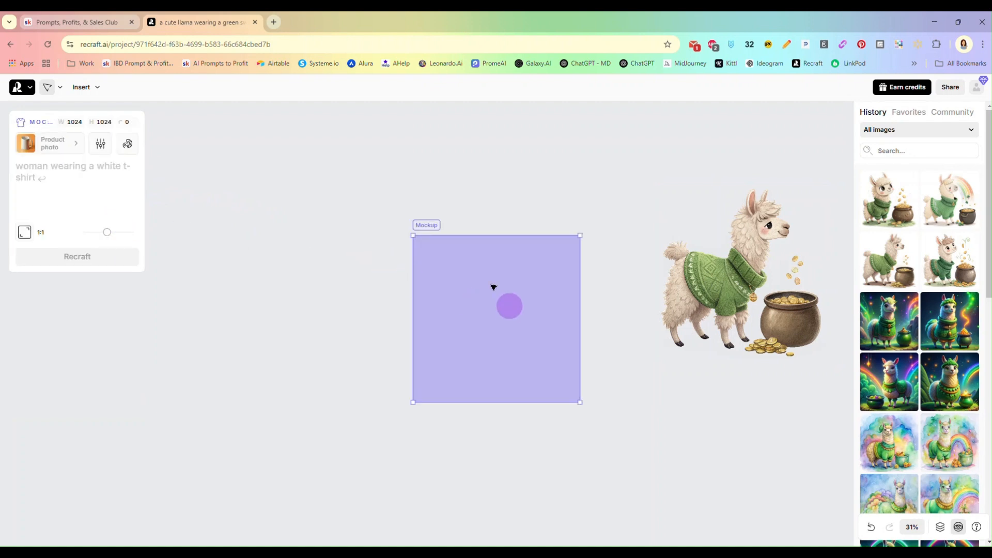
{"action": "left_click_drag", "start_coordinate": [511, 311], "coordinate": [477, 259]}
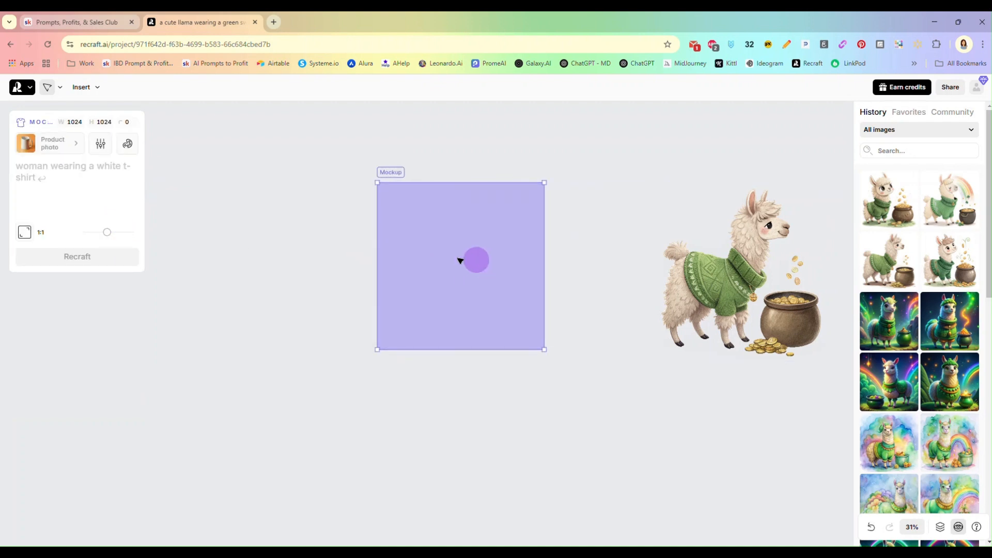
{"action": "left_click", "coordinate": [35, 164]}
{"action": "type", "text": "woman wearing a white t'shirt facing forward, full view of the shirt"}
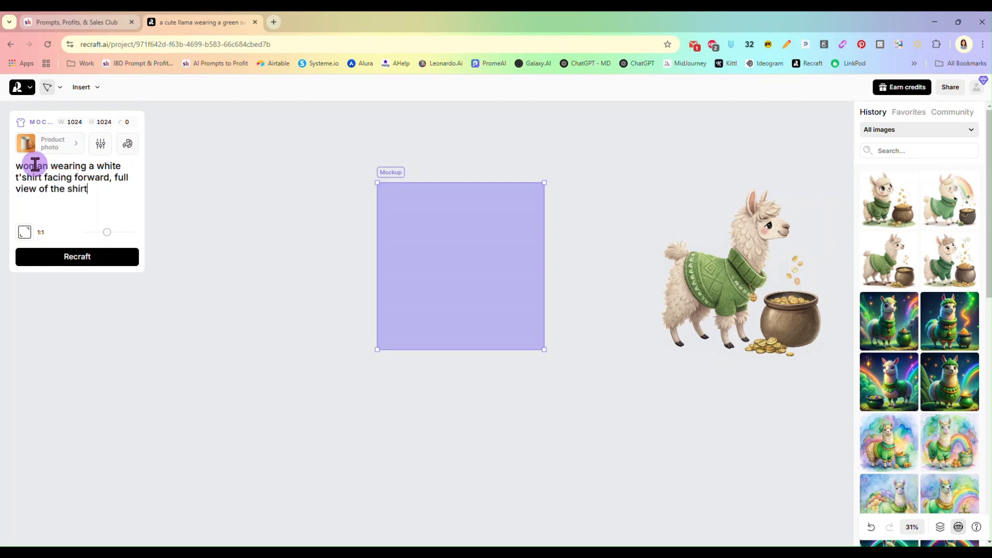
{"action": "key", "text": "Return"}
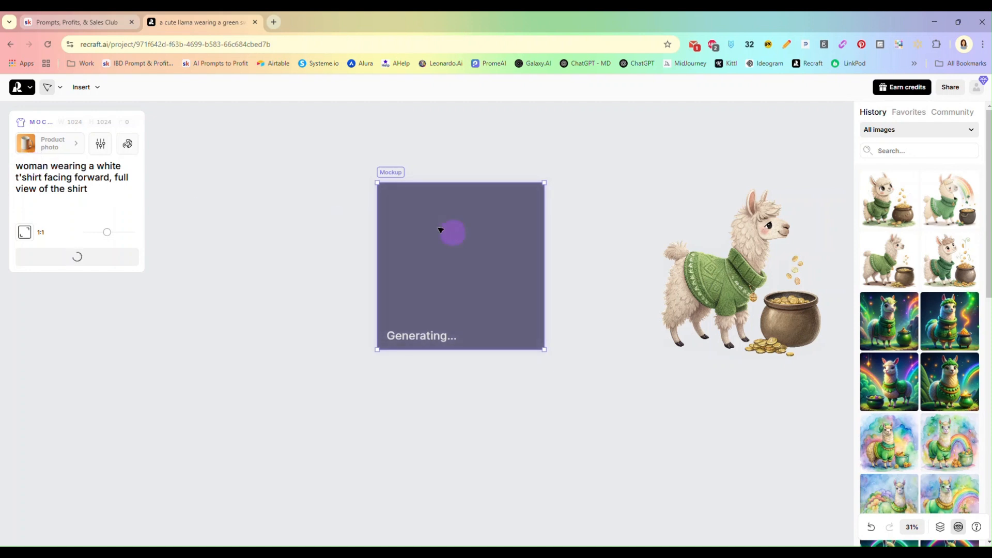
Step: Move the t-shirt mockup toward the canvas's upper left and enlarge it to about 1863 px
{"action": "left_click_drag", "start_coordinate": [450, 230], "coordinate": [381, 187]}
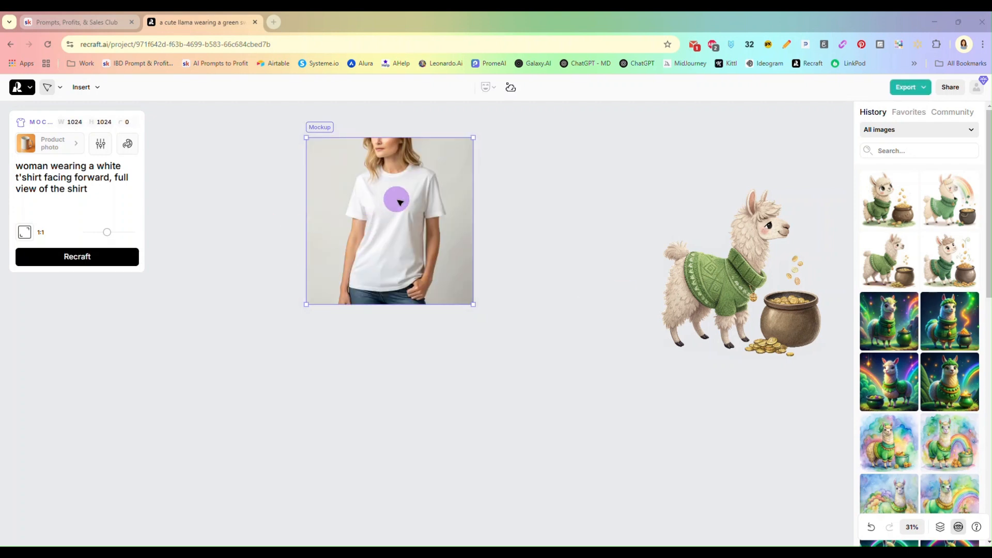
{"action": "left_click_drag", "start_coordinate": [396, 200], "coordinate": [366, 186]}
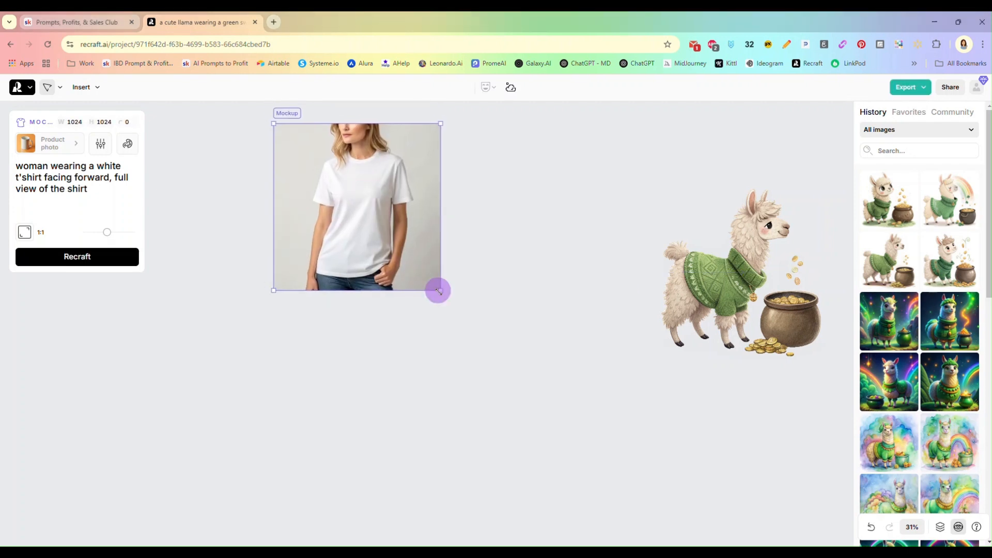
{"action": "left_click_drag", "start_coordinate": [438, 288], "coordinate": [587, 439]}
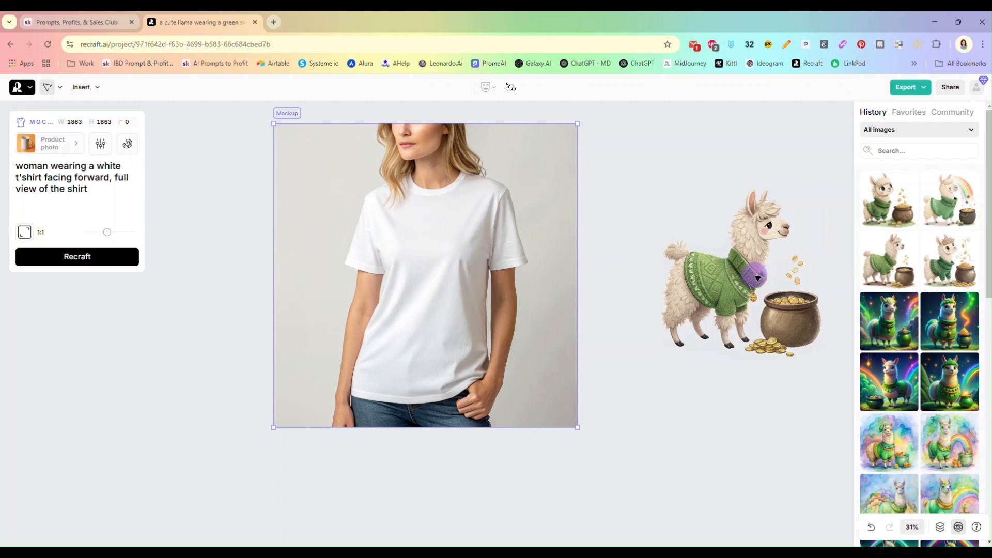
Step: Place the llama on the mockup shirt's chest at about 811 px and keep a duplicate of it beside the mockup
{"action": "left_click_drag", "start_coordinate": [757, 277], "coordinate": [443, 268]}
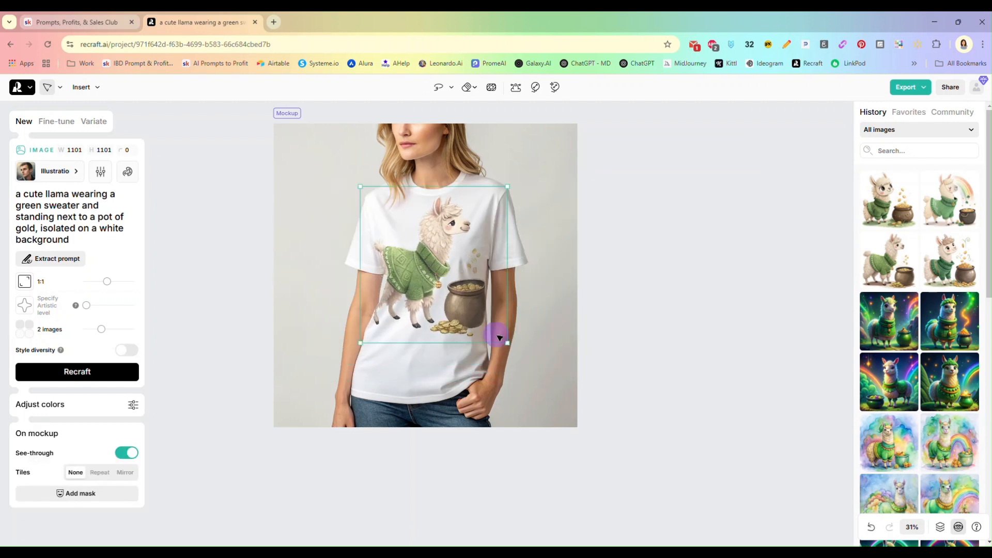
{"action": "left_click_drag", "start_coordinate": [508, 343], "coordinate": [463, 283]}
{"action": "left_click", "coordinate": [633, 290]}
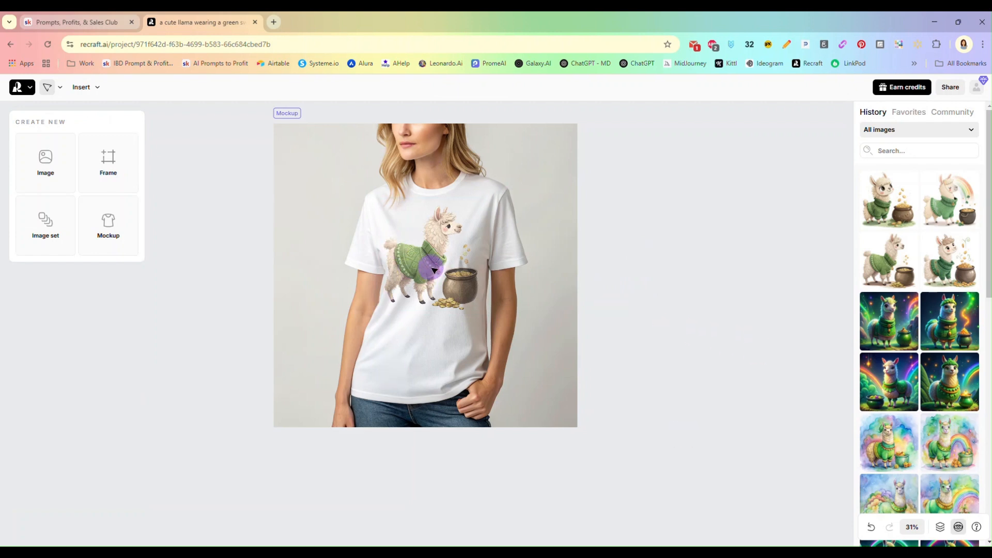
{"action": "left_click_drag", "start_coordinate": [427, 265], "coordinate": [730, 217]}
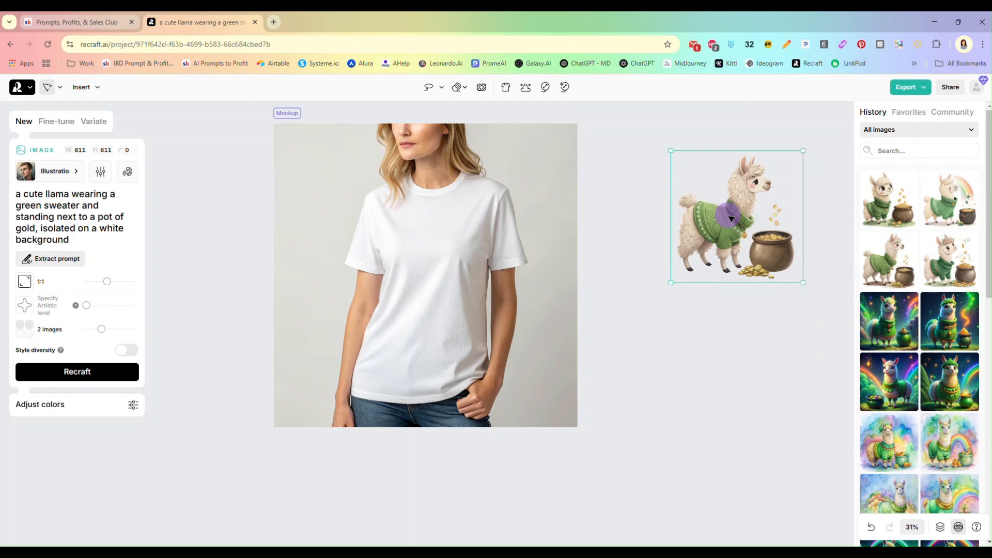
{"action": "left_click_drag", "start_coordinate": [730, 217], "coordinate": [419, 245]}
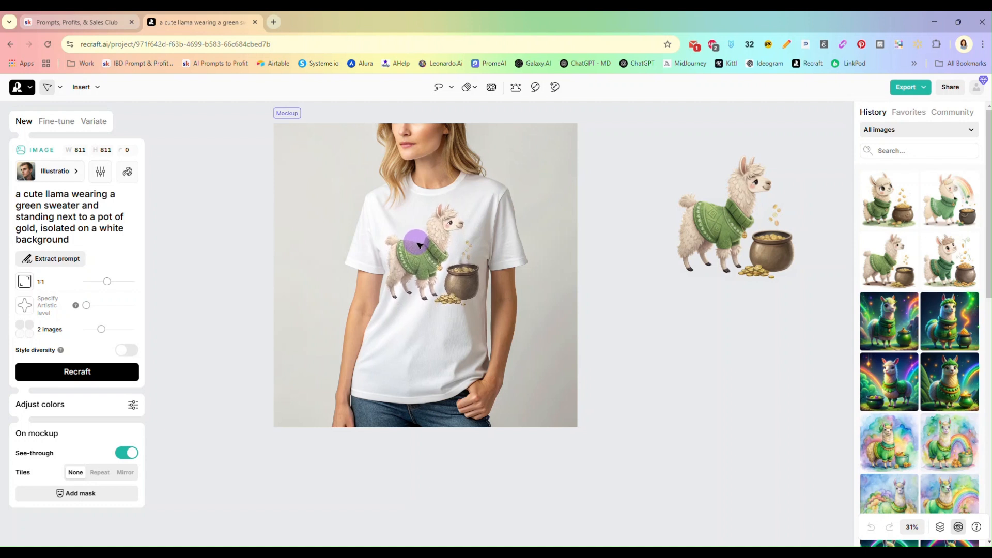
Step: Enlarge the llama copy beside the mockup to about 1564 px and align its upper edge with the mockup's
{"action": "left_click_drag", "start_coordinate": [726, 232], "coordinate": [657, 205]}
{"action": "left_click_drag", "start_coordinate": [738, 255], "coordinate": [793, 379]}
{"action": "left_click_drag", "start_coordinate": [714, 263], "coordinate": [706, 260]}
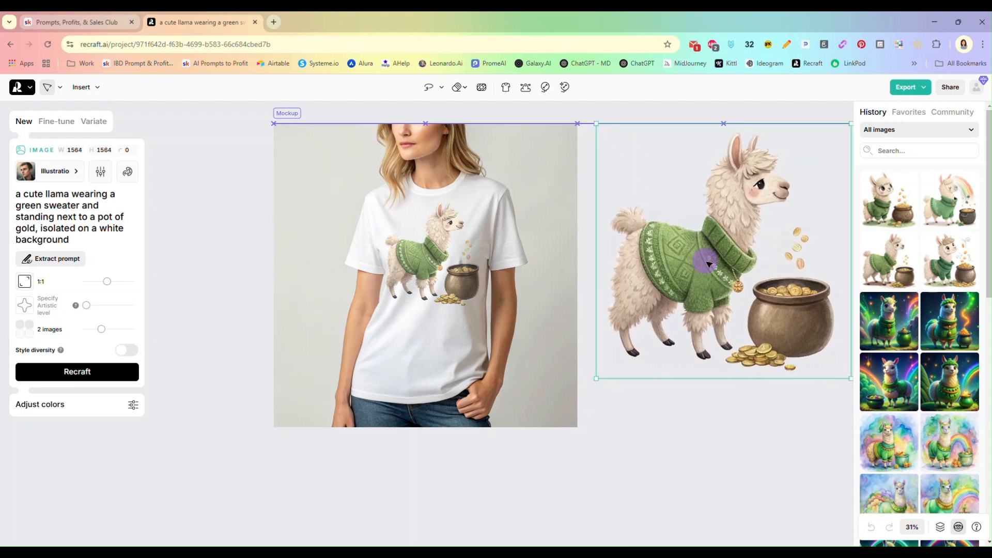
{"action": "left_click", "coordinate": [419, 257]}
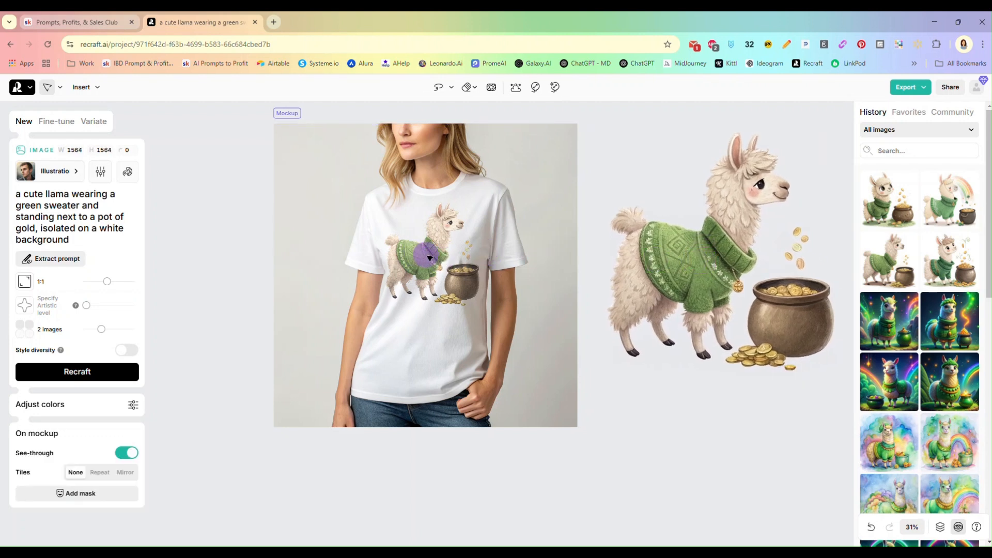
{"action": "left_click", "coordinate": [605, 395]}
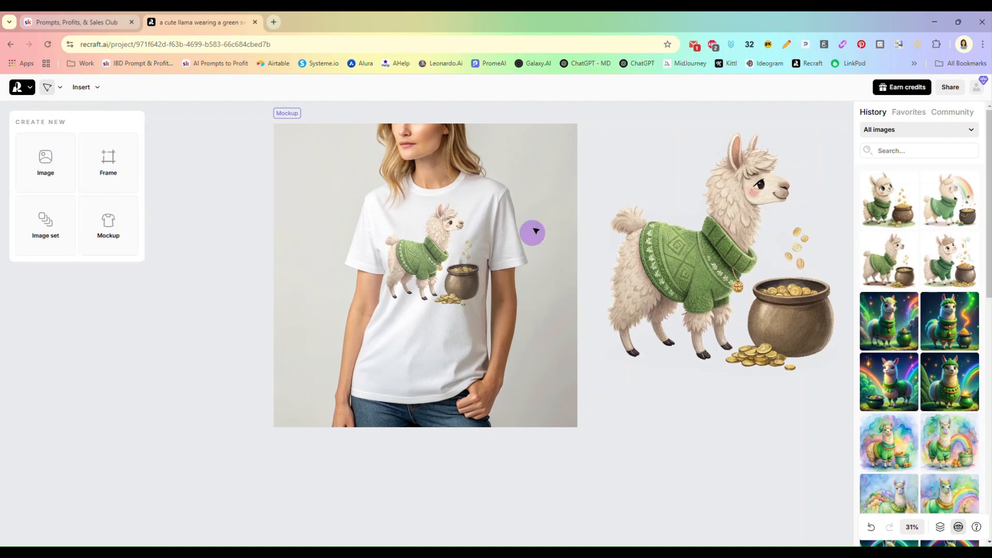
Step: Shrink the t-shirt mockup to about 1176 px and move it closer to the canvas's upper left
{"action": "left_click", "coordinate": [537, 219]}
{"action": "left_click_drag", "start_coordinate": [514, 166], "coordinate": [425, 234]}
{"action": "left_click_drag", "start_coordinate": [381, 264], "coordinate": [343, 192]}
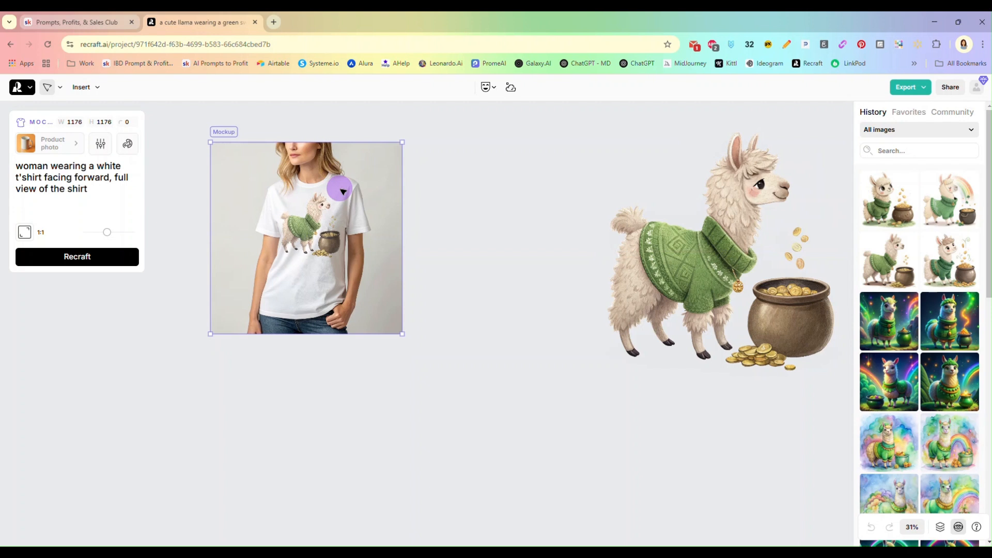
Step: Move the large llama cutout closer to the mockup and upscale it
{"action": "left_click_drag", "start_coordinate": [735, 269], "coordinate": [583, 290]}
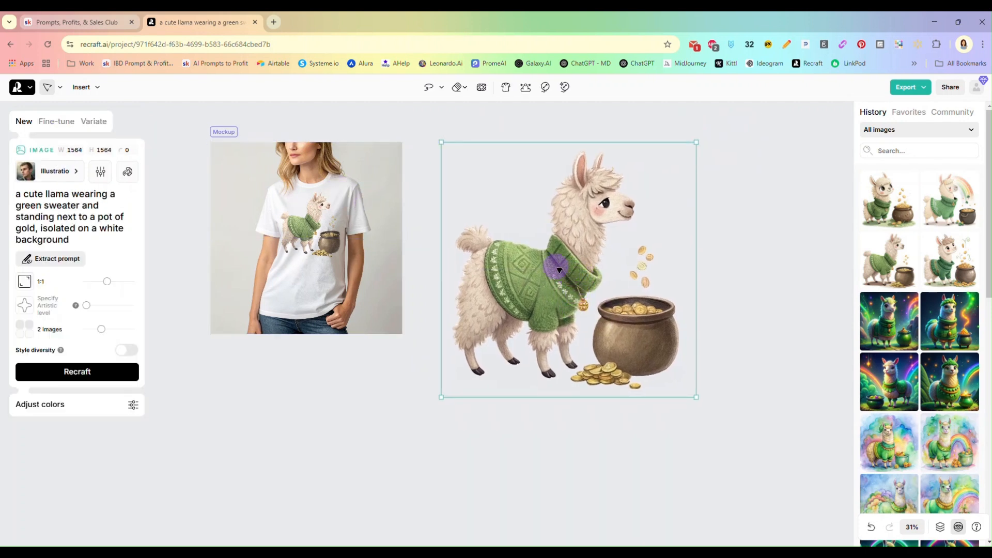
{"action": "left_click", "coordinate": [546, 88]}
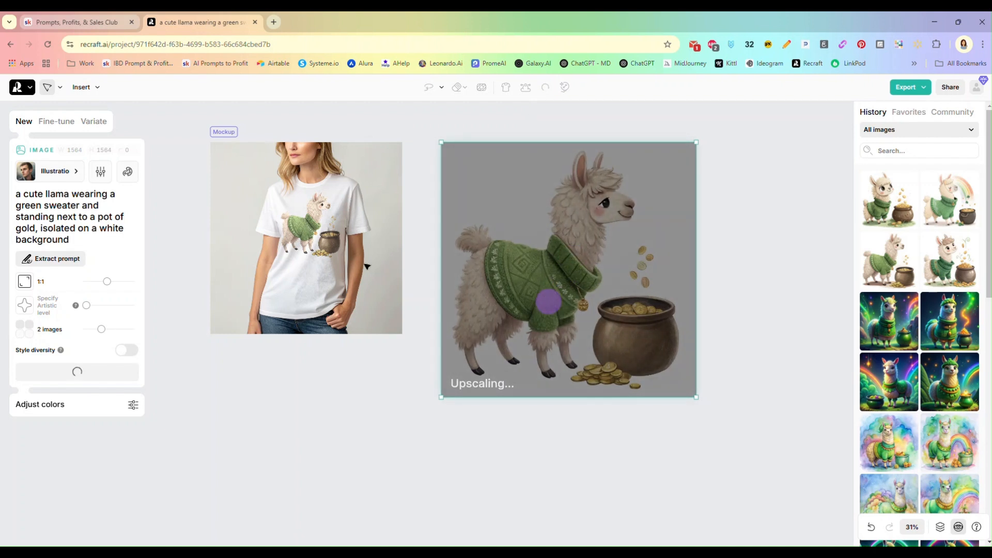
Step: Shrink the t-shirt mockup to about 804 px near the canvas's upper left and shift the large llama closer to it
{"action": "left_click_drag", "start_coordinate": [354, 206], "coordinate": [329, 196]}
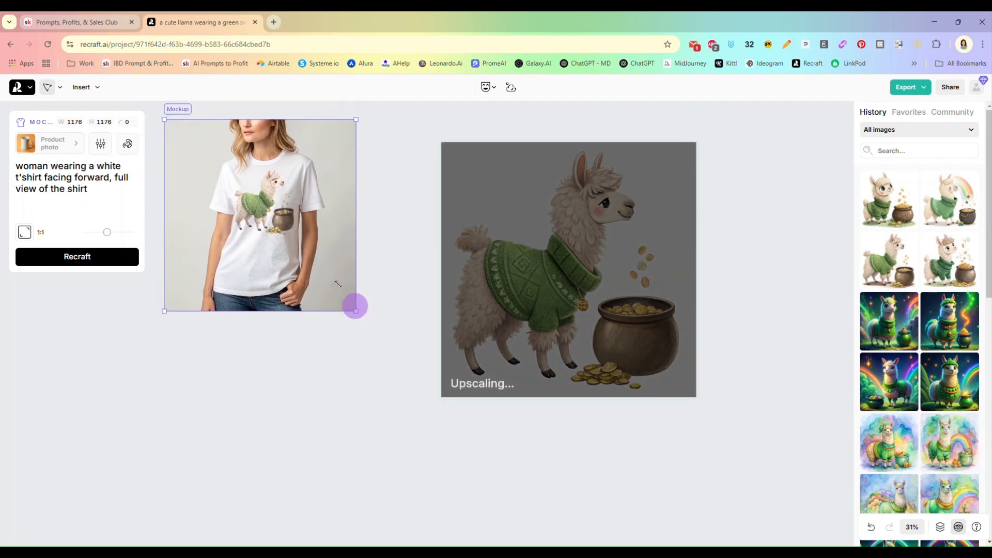
{"action": "left_click_drag", "start_coordinate": [356, 308], "coordinate": [296, 239]}
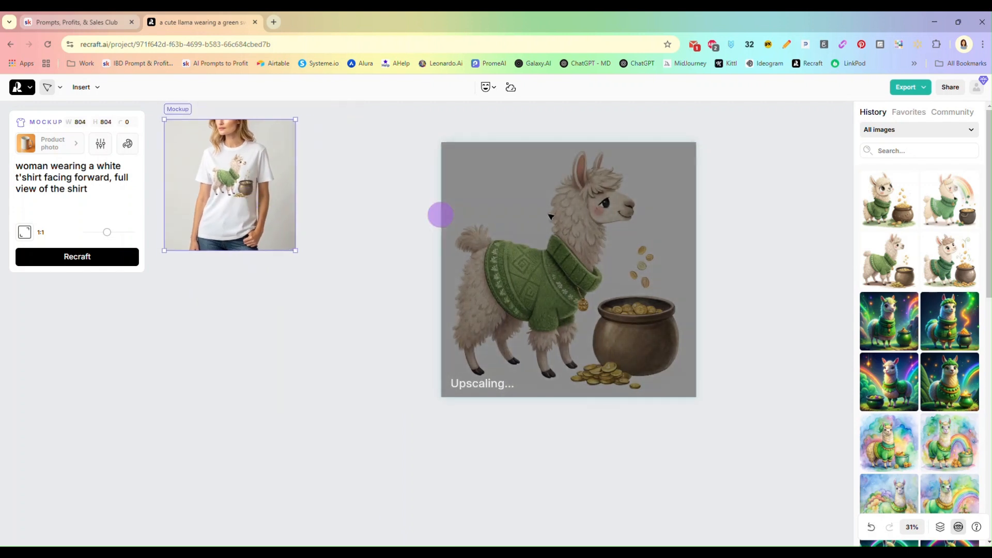
{"action": "left_click_drag", "start_coordinate": [562, 230], "coordinate": [485, 233]}
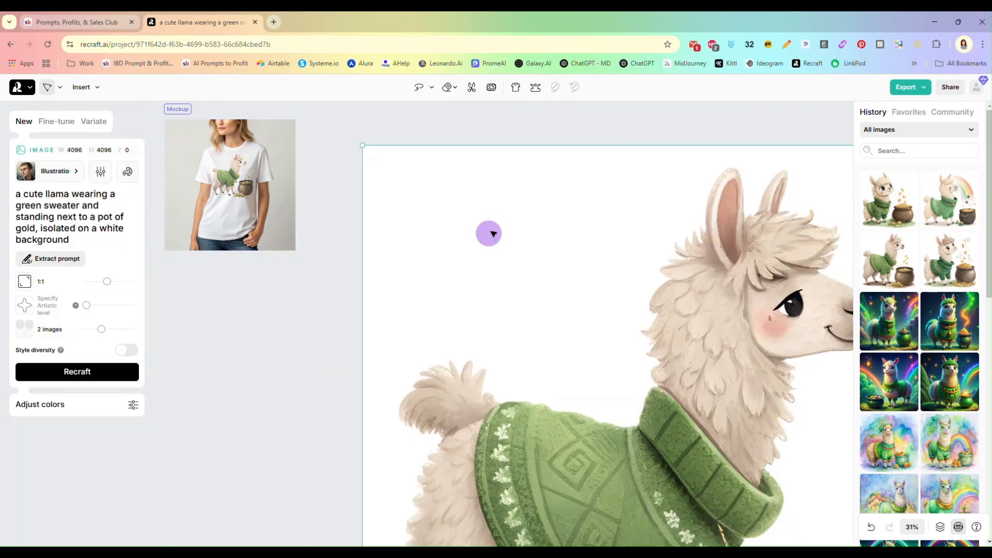
Step: Place the small t-shirt mockup and the upscaled llama near each other with their upper edges aligned
{"action": "scroll", "coordinate": [546, 257], "scroll_direction": "up", "scroll_amount": 2}
{"action": "scroll", "coordinate": [547, 258], "scroll_direction": "down", "scroll_amount": 5}
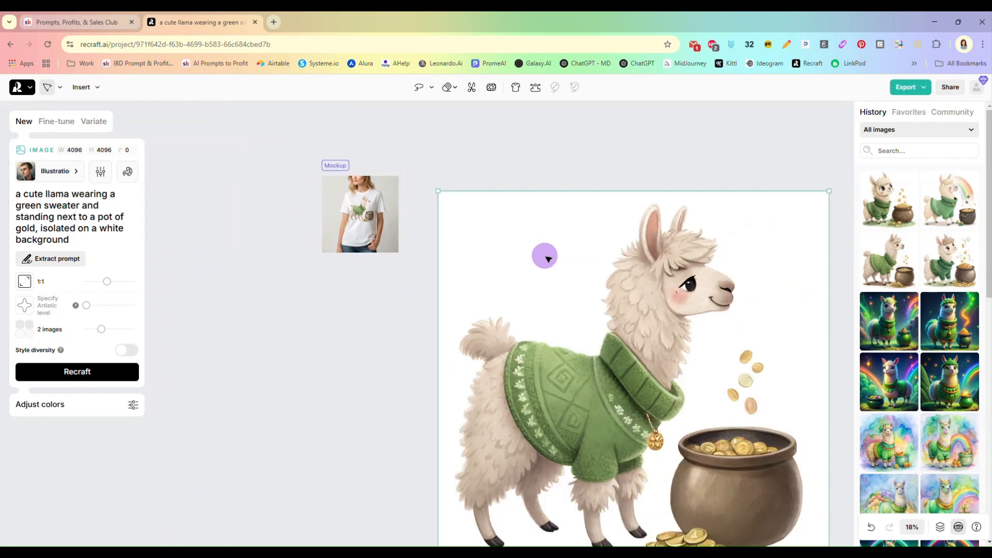
{"action": "scroll", "coordinate": [548, 258], "scroll_direction": "down", "scroll_amount": 2}
{"action": "left_click_drag", "start_coordinate": [425, 227], "coordinate": [248, 166]}
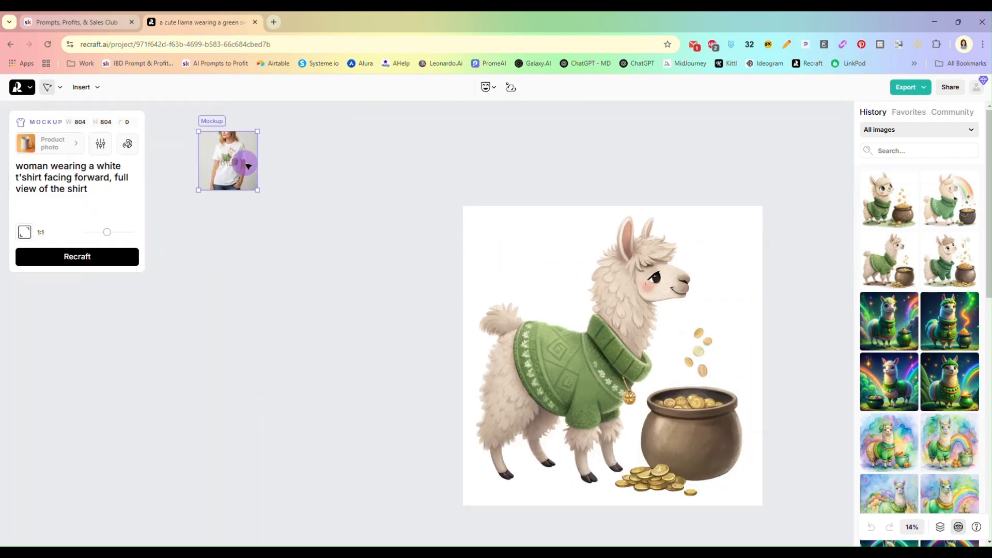
{"action": "left_click_drag", "start_coordinate": [577, 324], "coordinate": [459, 259]}
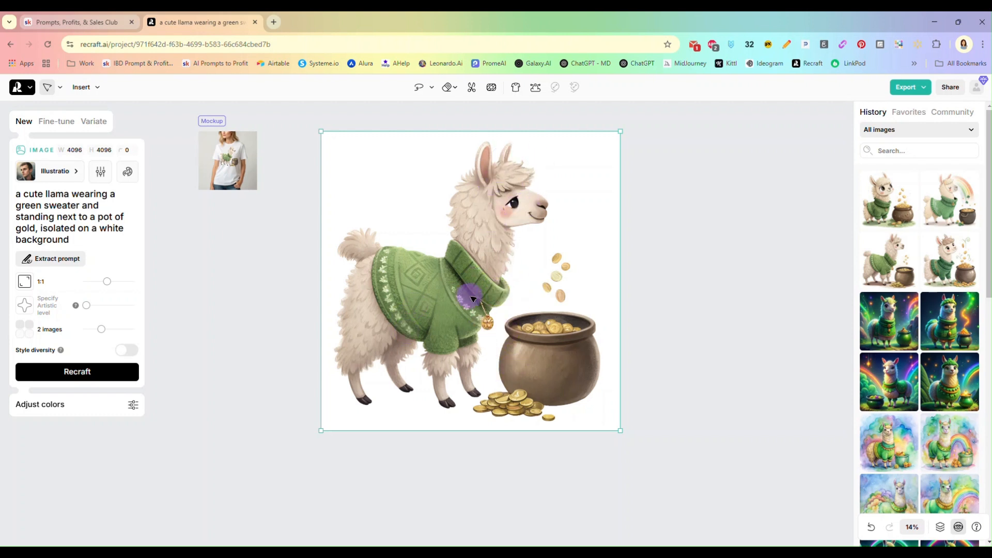
{"action": "left_click_drag", "start_coordinate": [473, 298], "coordinate": [705, 250]}
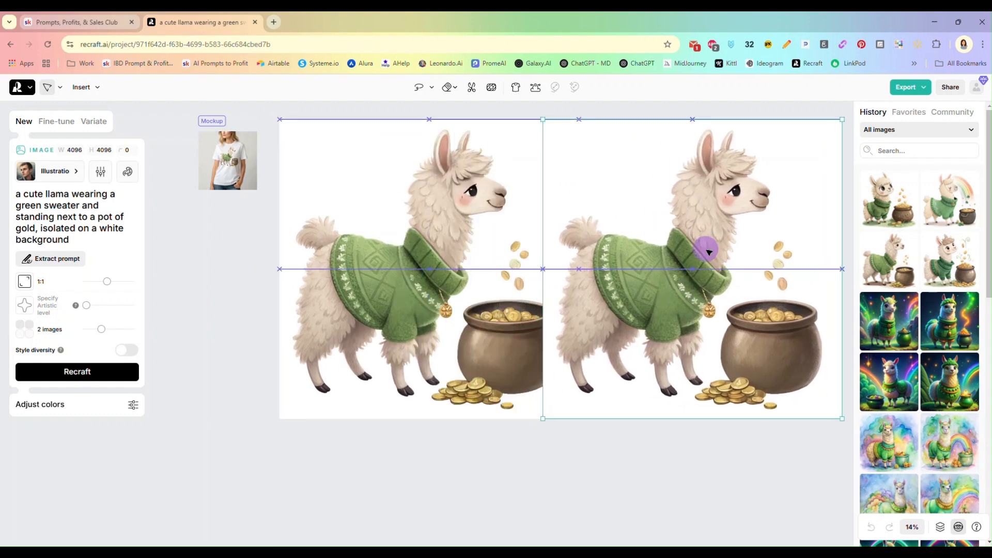
{"action": "left_click_drag", "start_coordinate": [457, 230], "coordinate": [422, 226]}
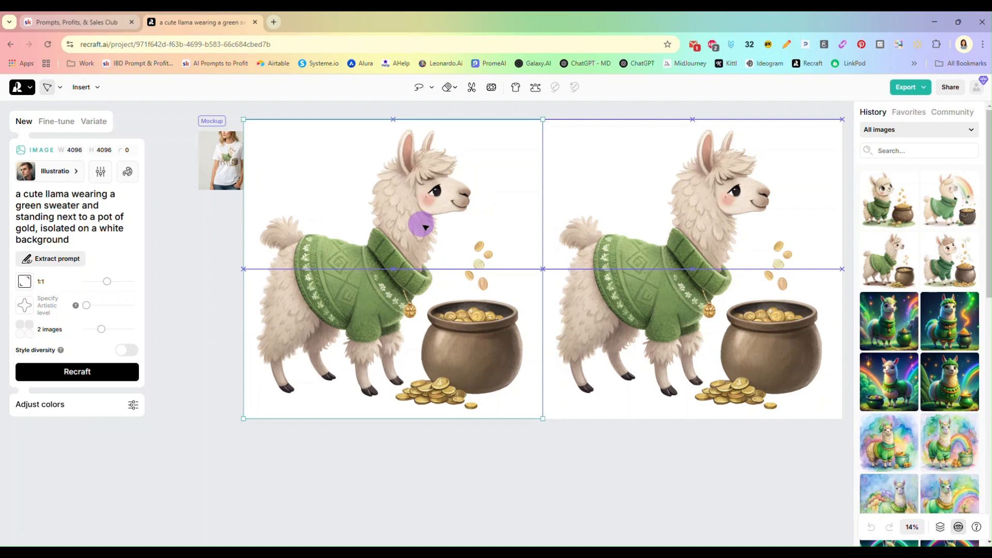
{"action": "left_click_drag", "start_coordinate": [622, 228], "coordinate": [622, 229]}
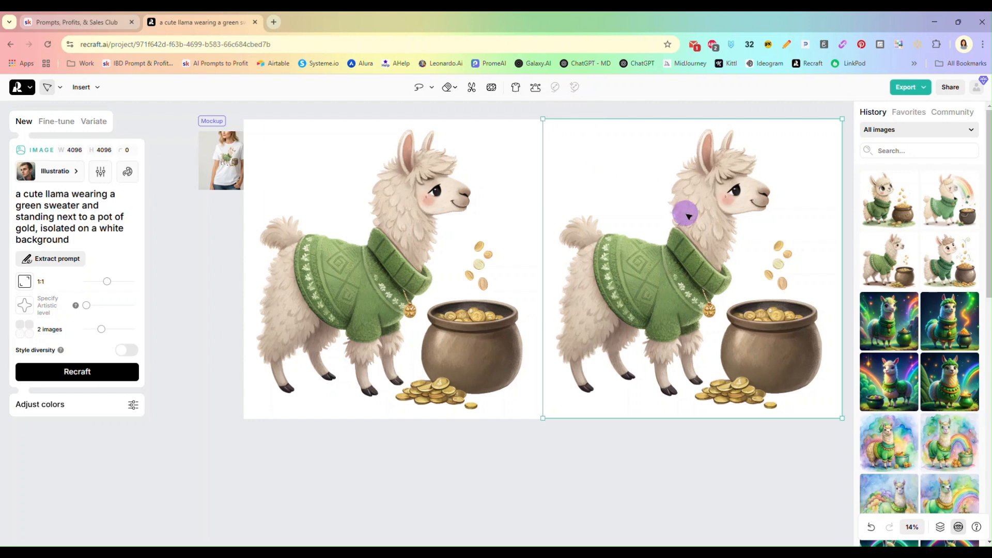
{"action": "key", "text": "Delete"}
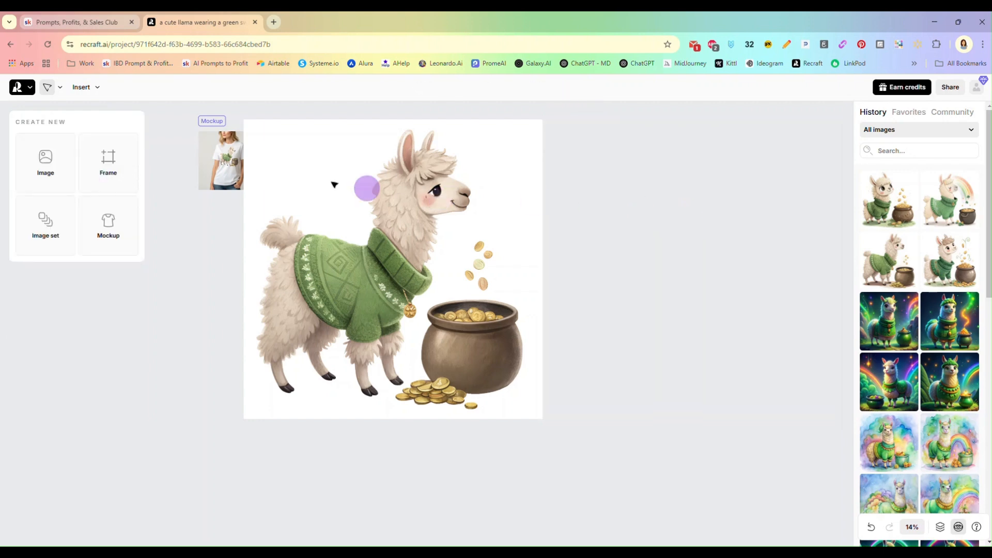
Step: Take the llama off the mockup shirt, place it beside the white-background llama and resize it to about 3043 px
{"action": "left_click_drag", "start_coordinate": [233, 156], "coordinate": [813, 432]}
{"action": "left_click_drag", "start_coordinate": [717, 343], "coordinate": [649, 270]}
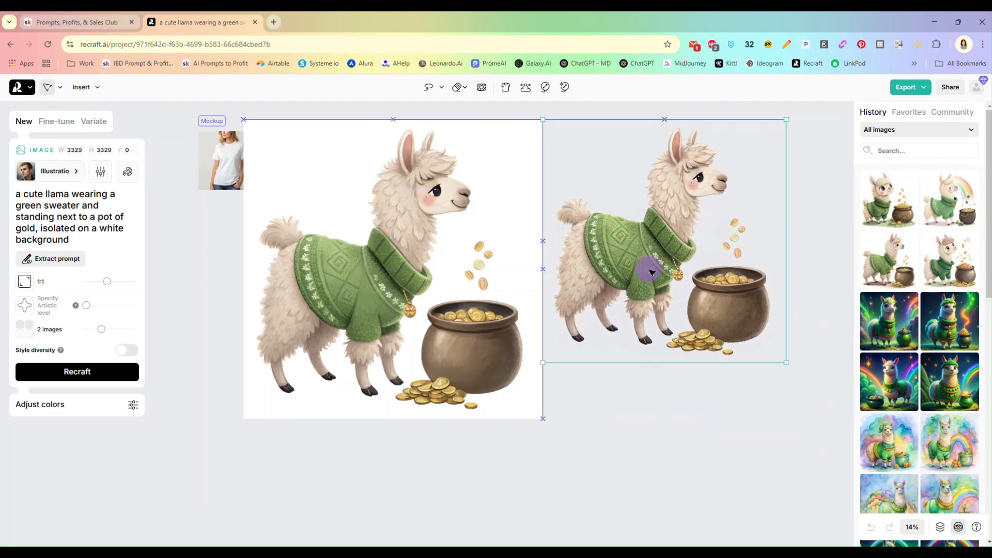
{"action": "left_click_drag", "start_coordinate": [785, 363], "coordinate": [765, 339]}
{"action": "left_click_drag", "start_coordinate": [655, 250], "coordinate": [631, 261]}
Step: Run Creative Upscale on the transparent llama and shift the white-background llama over to make room for it
{"action": "mouse_move", "coordinate": [565, 92]}
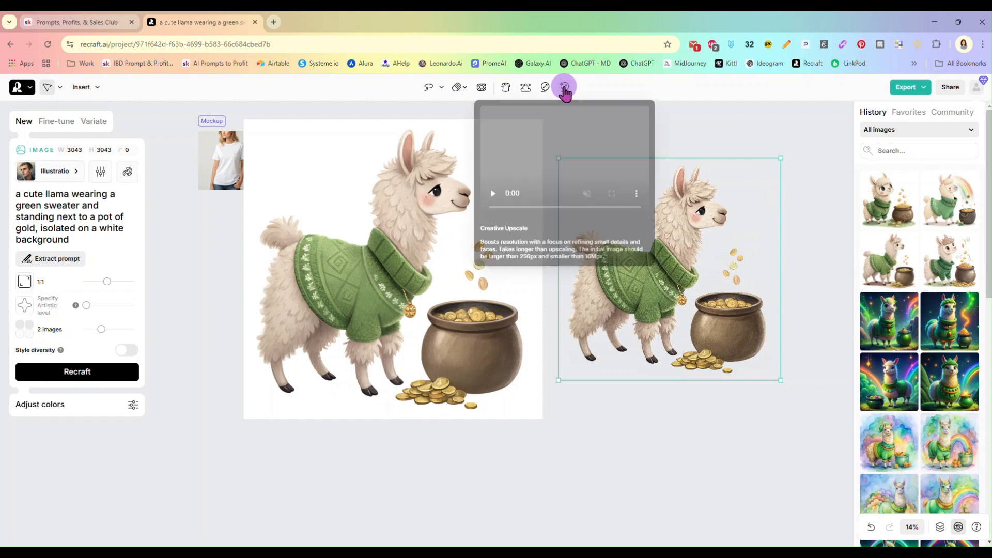
{"action": "left_click", "coordinate": [565, 92]}
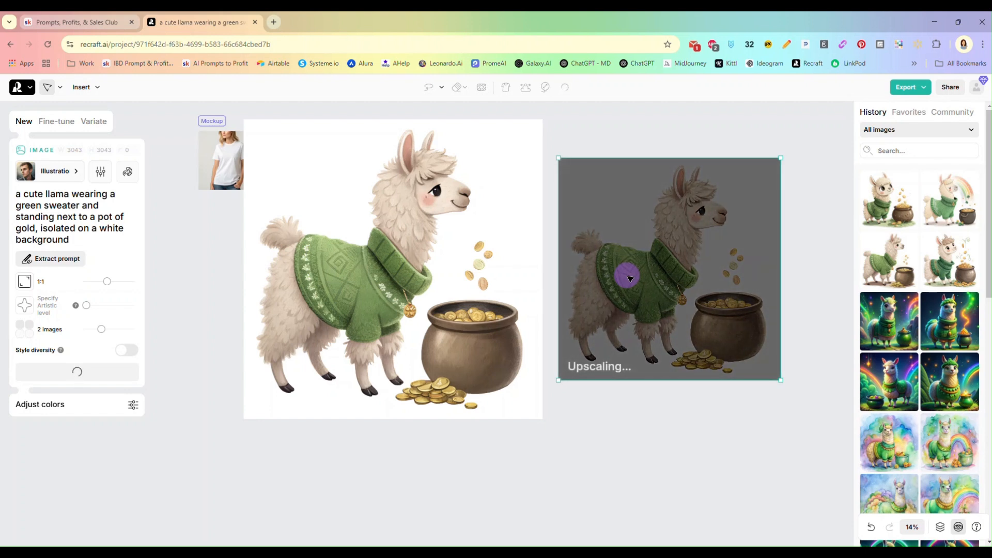
{"action": "left_click_drag", "start_coordinate": [406, 225], "coordinate": [377, 211]}
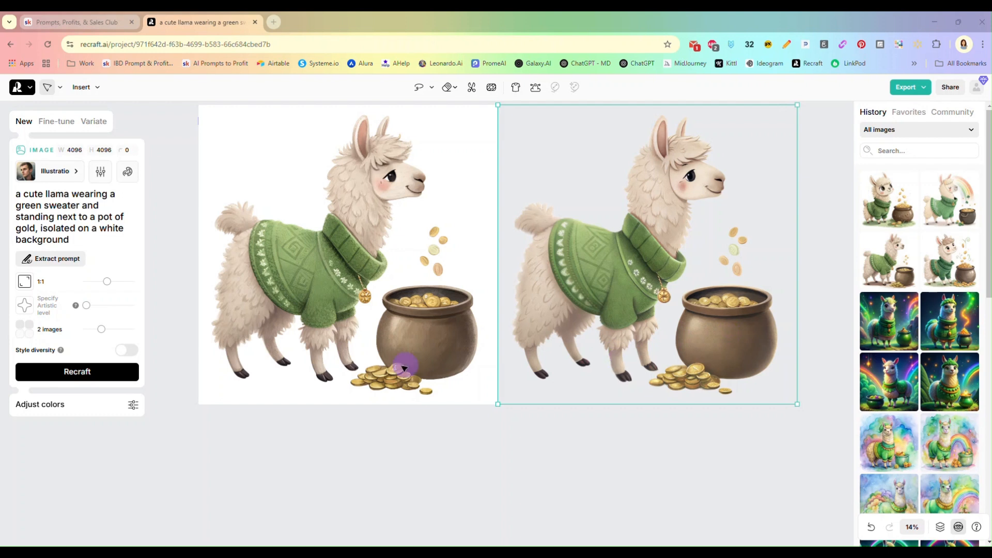
Step: Delete the white-background llama and the t-shirt mockup, and reposition the remaining transparent llama on the canvas
{"action": "left_click", "coordinate": [380, 312]}
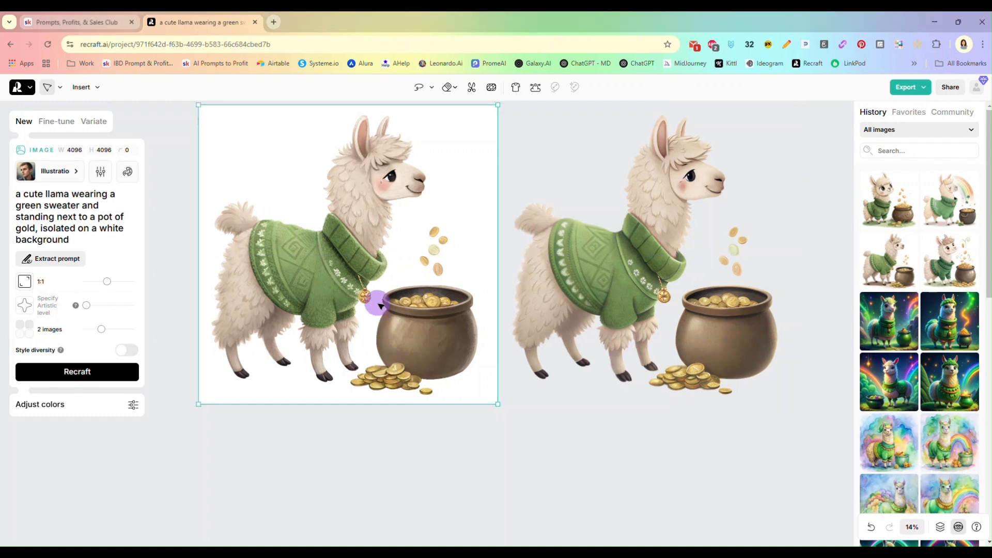
{"action": "key", "text": "Delete"}
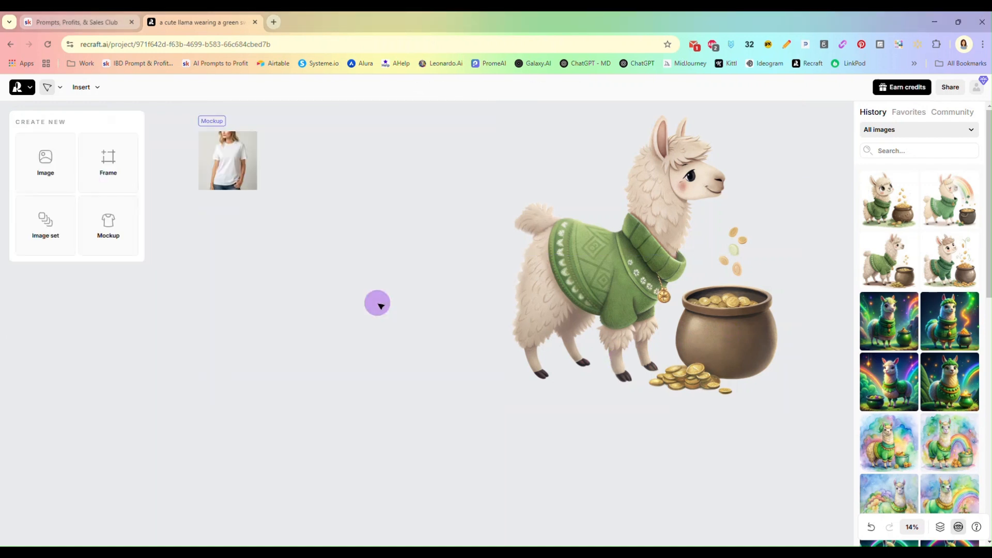
{"action": "left_click", "coordinate": [236, 154]}
{"action": "key", "text": "Delete"}
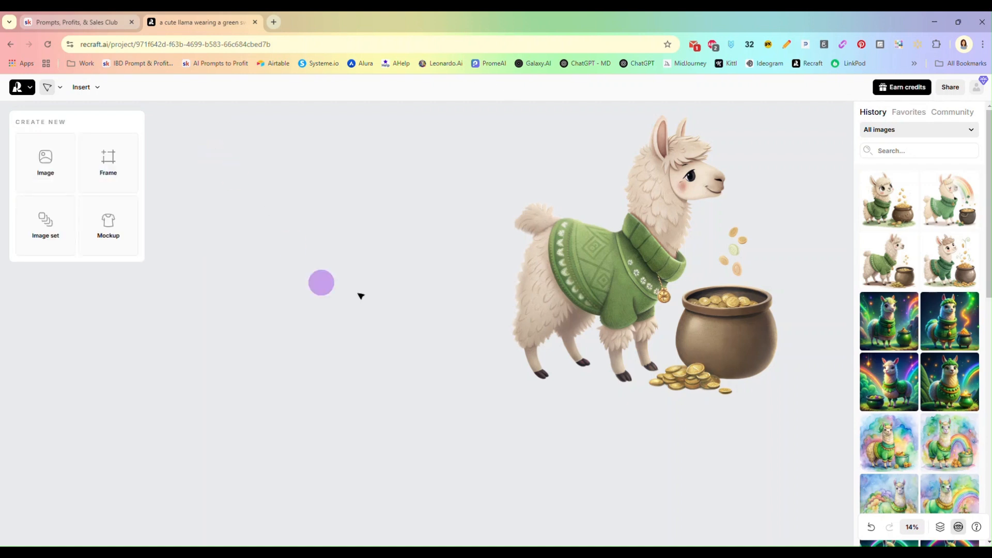
{"action": "left_click", "coordinate": [573, 294]}
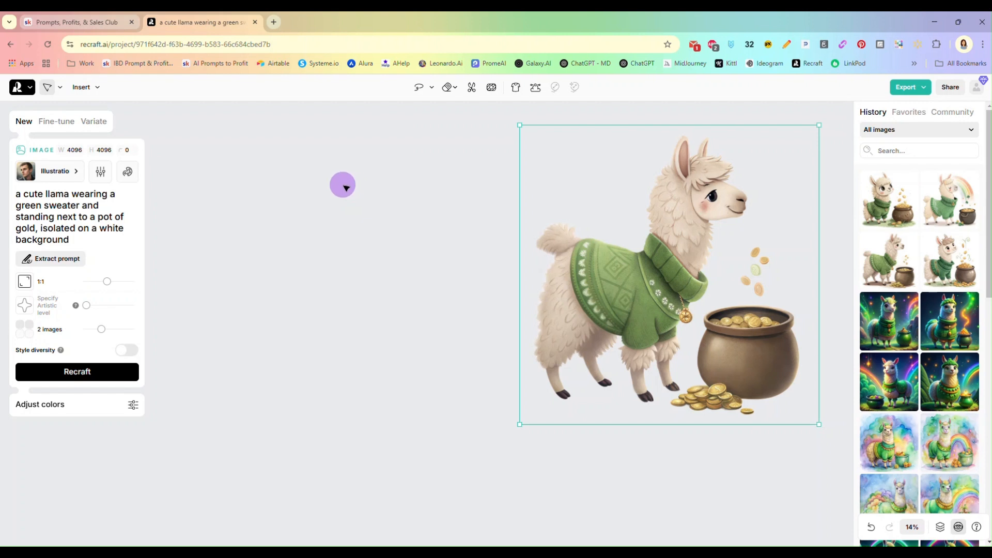
{"action": "left_click_drag", "start_coordinate": [332, 184], "coordinate": [246, 201]}
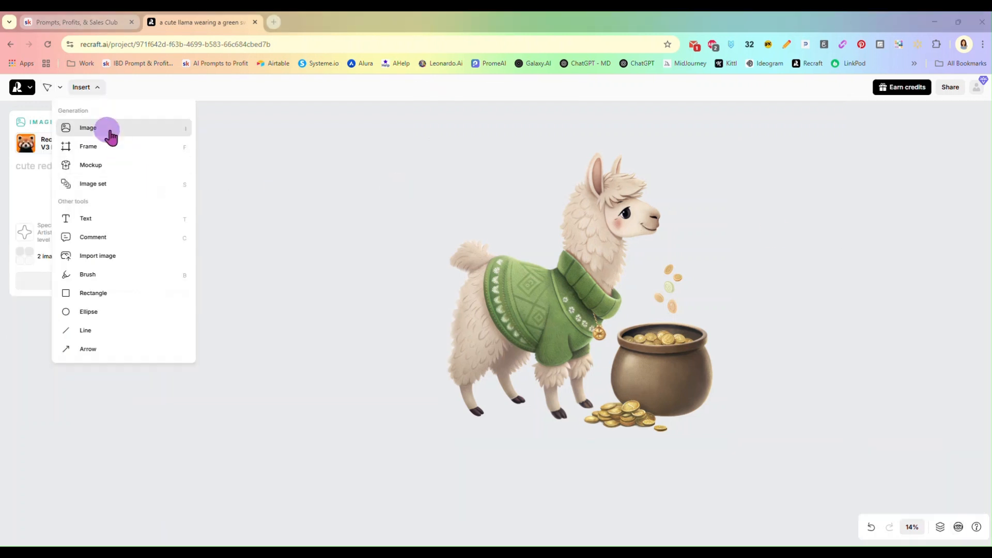
Step: Import the strawberry cake slice image from the Recraft Rundown folder and place it on the canvas
{"action": "left_click", "coordinate": [118, 256]}
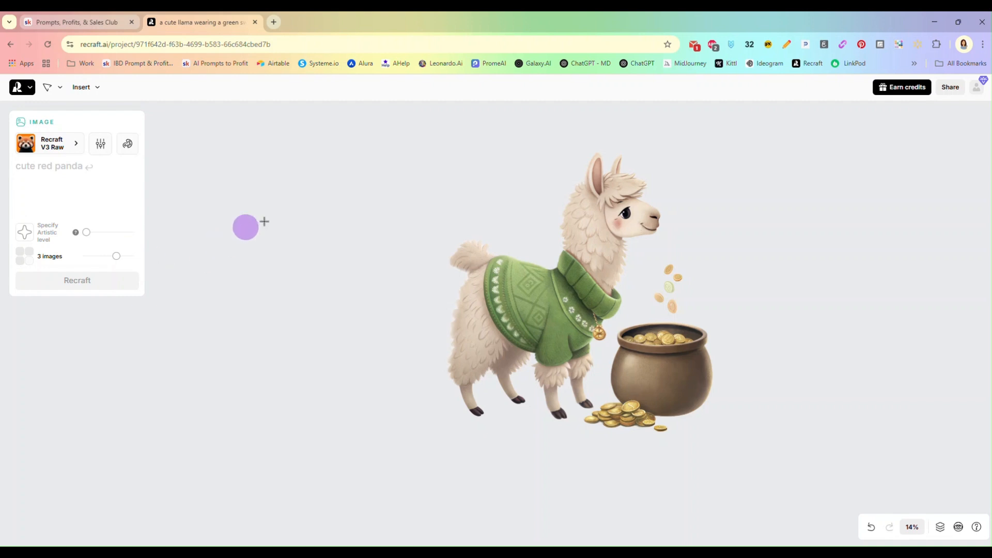
{"action": "left_click", "coordinate": [96, 88]}
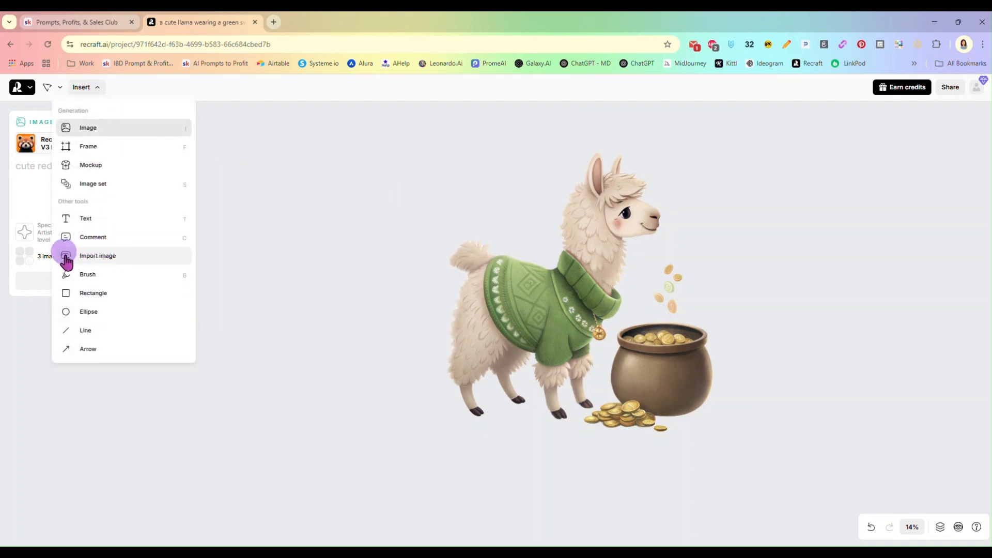
{"action": "left_click", "coordinate": [68, 258]}
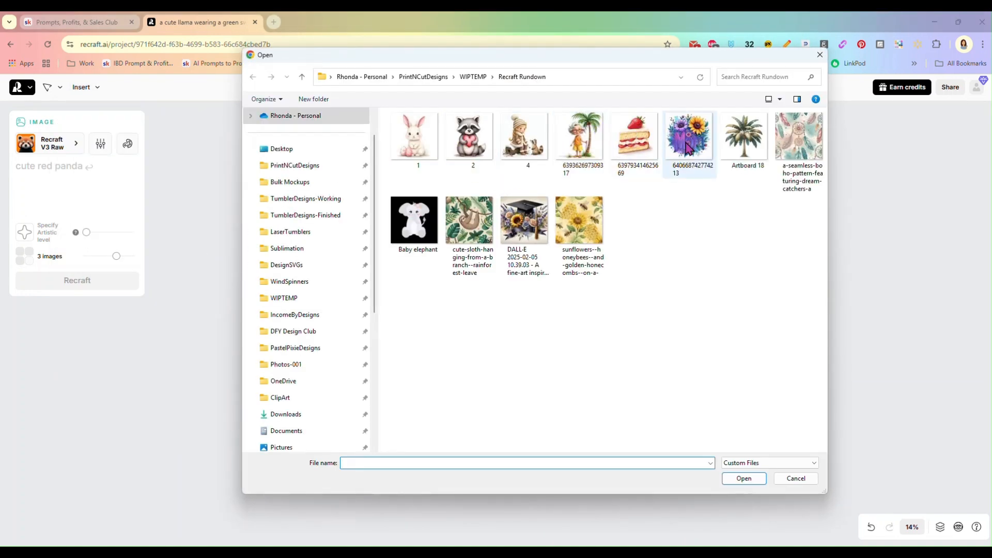
{"action": "double_click", "coordinate": [637, 140]}
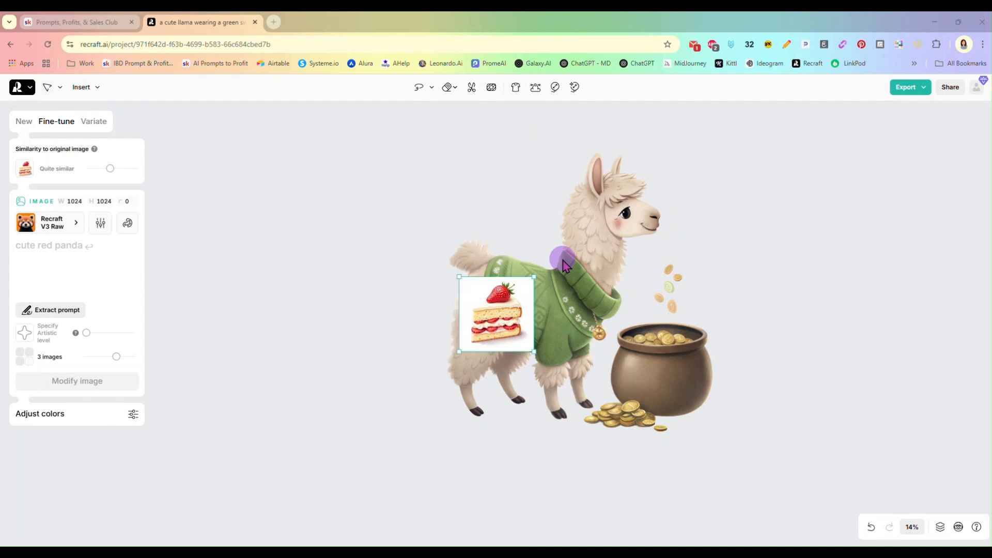
{"action": "left_click", "coordinate": [506, 304]}
{"action": "left_click", "coordinate": [799, 480]}
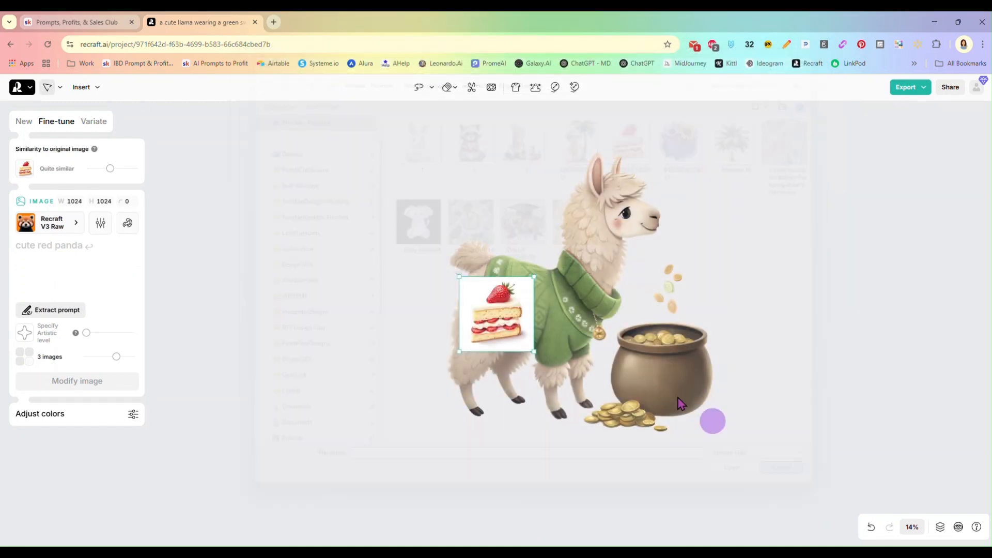
Step: Move the cake image off the llama into the empty area beside it and enlarge it to about 2775 px
{"action": "left_click_drag", "start_coordinate": [499, 297], "coordinate": [281, 184]}
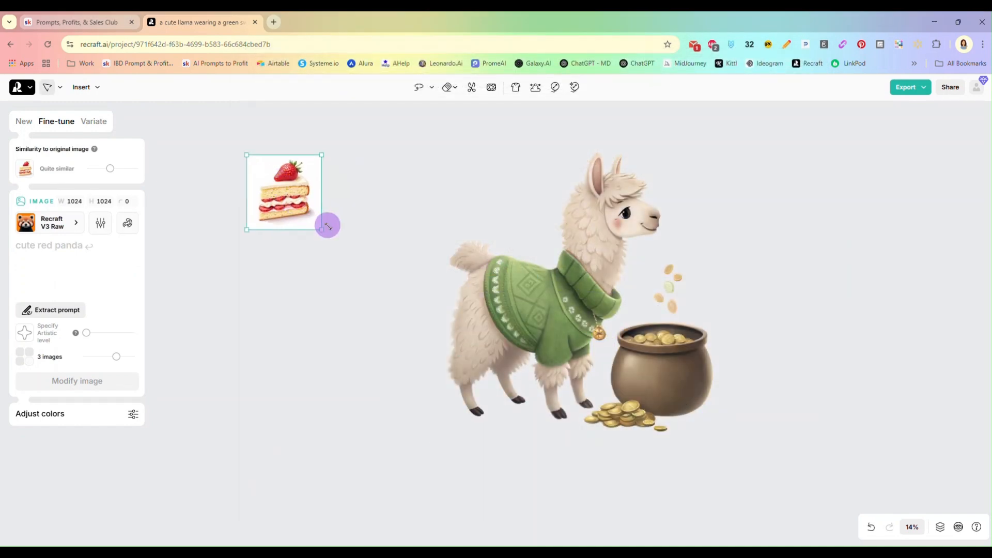
{"action": "left_click_drag", "start_coordinate": [322, 228], "coordinate": [445, 360]}
{"action": "left_click_drag", "start_coordinate": [342, 261], "coordinate": [317, 256]}
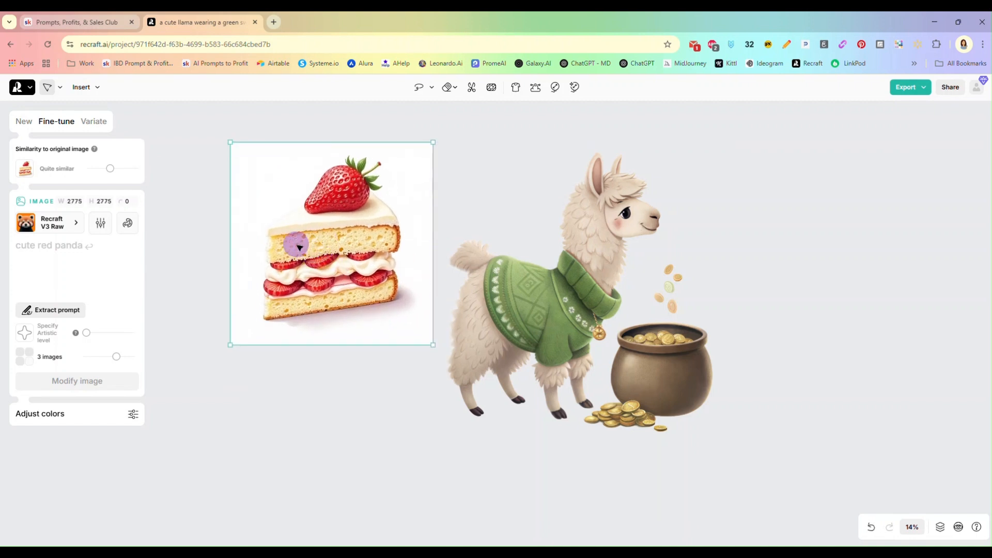
Step: Extract a prompt from the cake image and delete the llama from the canvas
{"action": "left_click", "coordinate": [65, 313]}
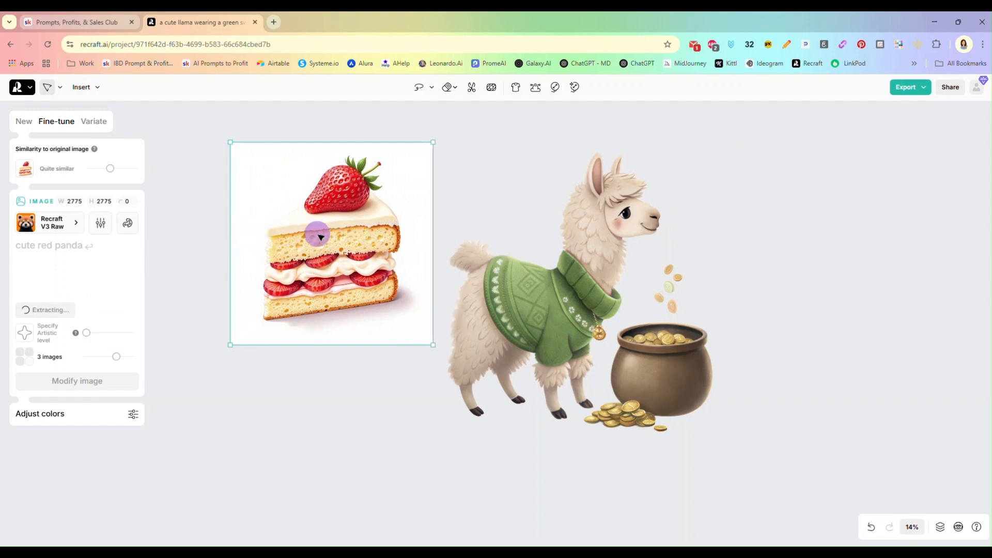
{"action": "left_click_drag", "start_coordinate": [317, 233], "coordinate": [300, 235]}
{"action": "left_click_drag", "start_coordinate": [552, 333], "coordinate": [742, 333]}
{"action": "key", "text": "Delete"}
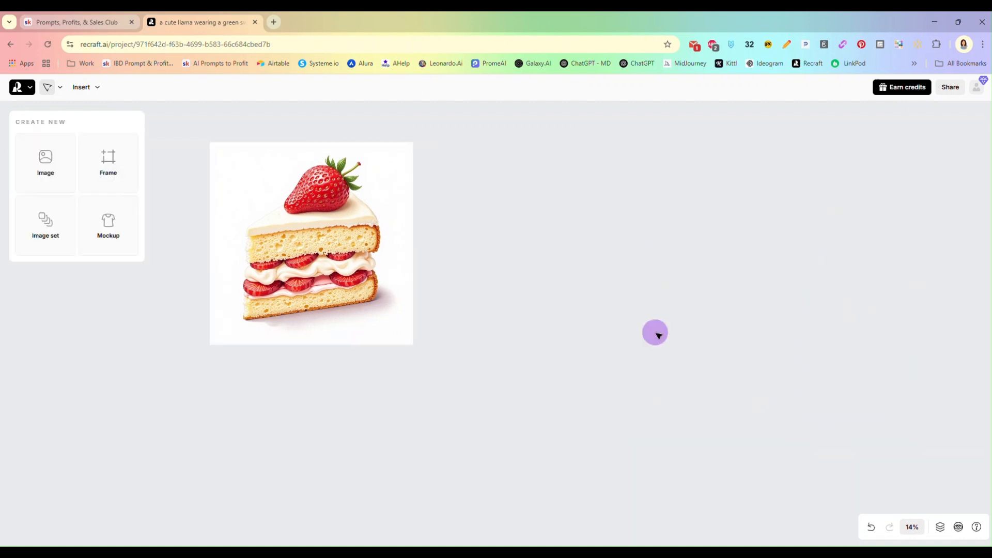
Step: Review the cake image's extracted prompt and change its style from Recraft V3 Raw to Illustration
{"action": "left_click", "coordinate": [320, 205]}
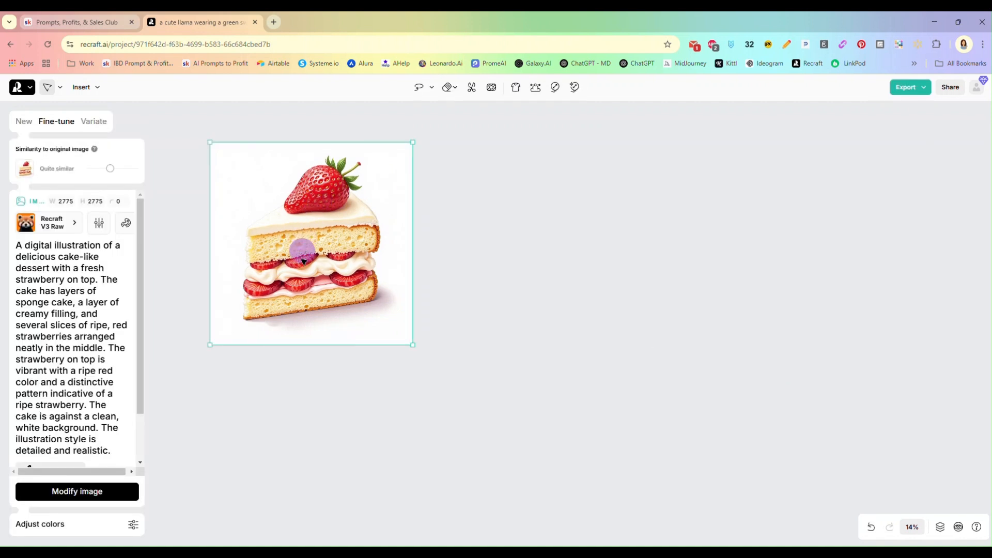
{"action": "scroll", "coordinate": [78, 338], "scroll_direction": "down", "scroll_amount": 1}
{"action": "scroll", "coordinate": [78, 341], "scroll_direction": "up", "scroll_amount": 1}
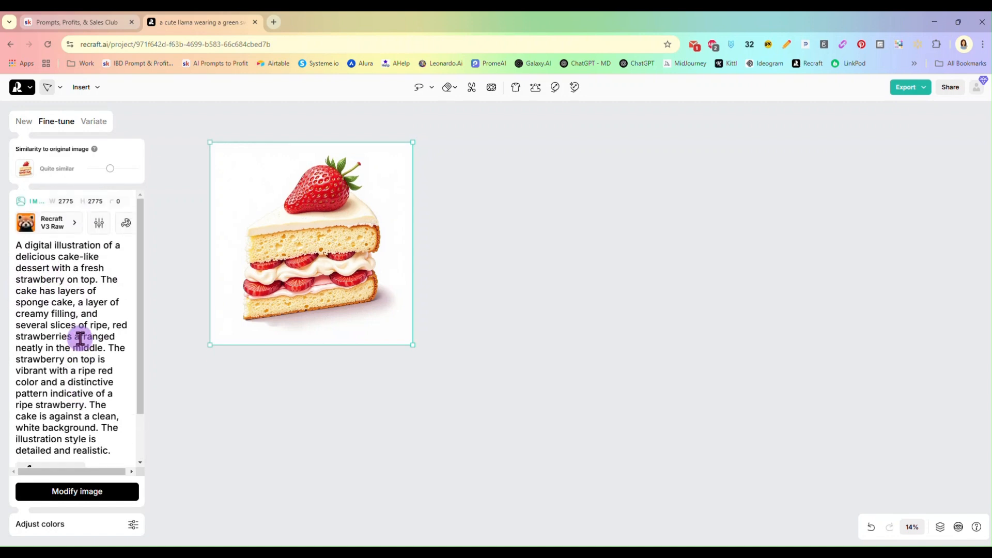
{"action": "left_click", "coordinate": [76, 223]}
{"action": "left_click", "coordinate": [77, 223]}
{"action": "left_click", "coordinate": [61, 224]}
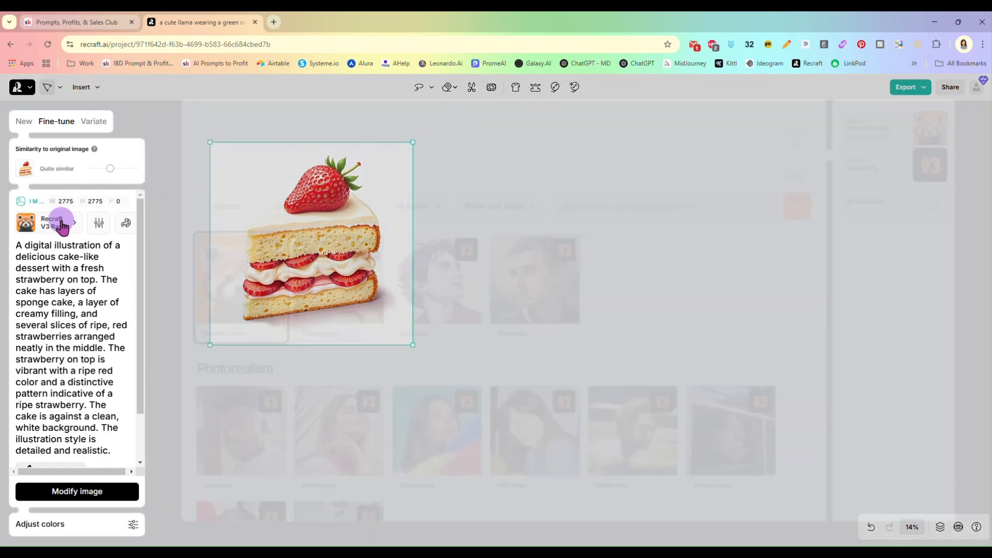
{"action": "left_click", "coordinate": [500, 307]}
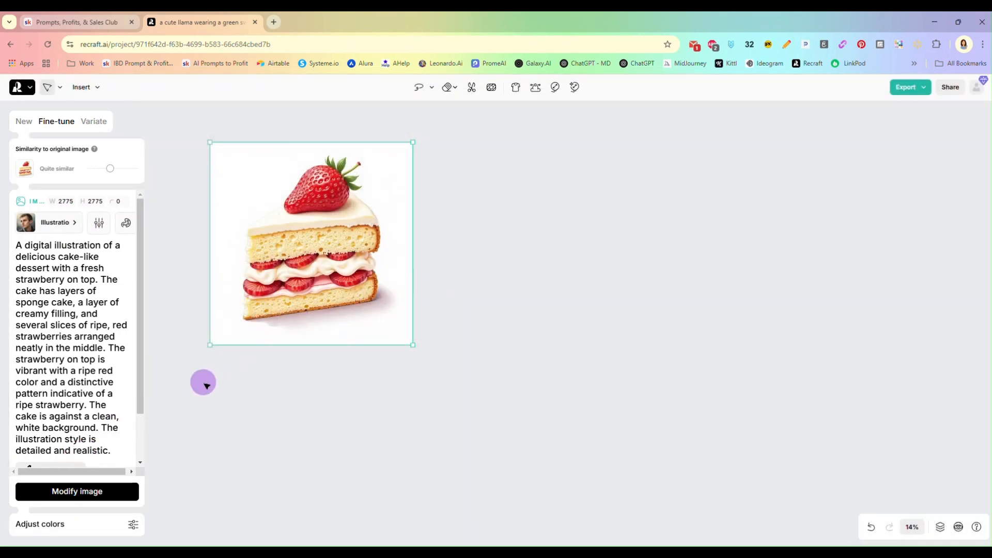
Step: Move the cake image to the right, draw a new empty image frame beside it and reselect the cake
{"action": "left_click_drag", "start_coordinate": [312, 261], "coordinate": [574, 277]}
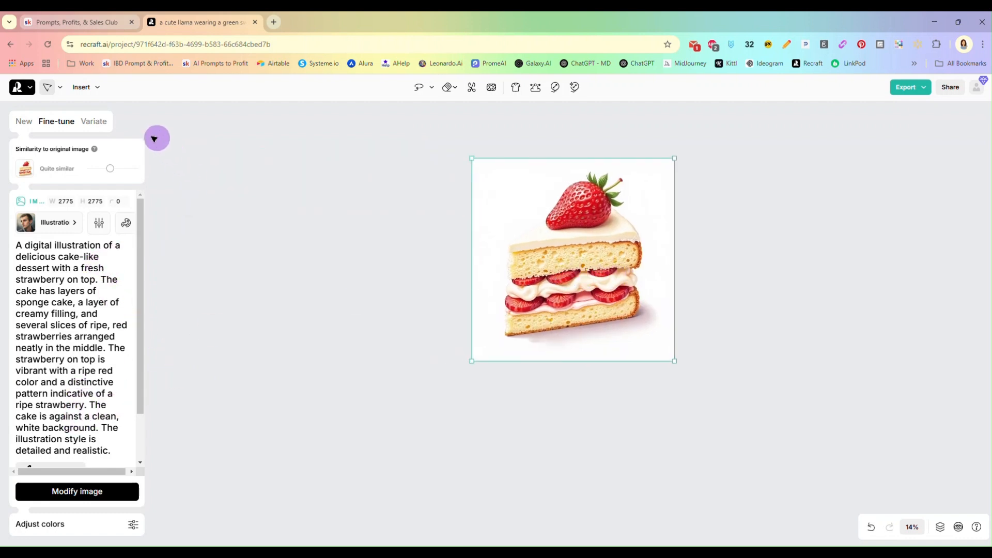
{"action": "left_click", "coordinate": [96, 88]}
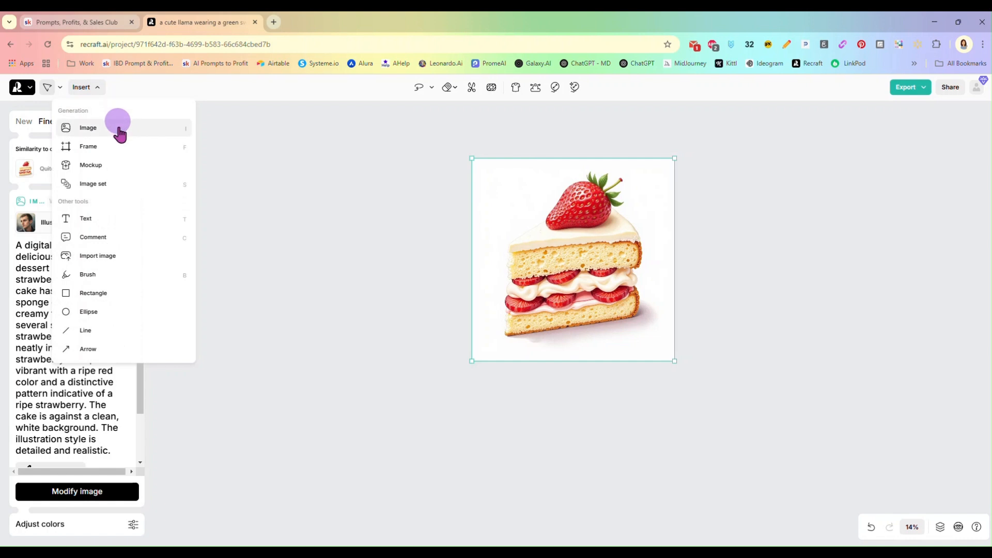
{"action": "left_click", "coordinate": [120, 133]}
{"action": "left_click_drag", "start_coordinate": [226, 172], "coordinate": [453, 403]}
{"action": "left_click", "coordinate": [537, 301]}
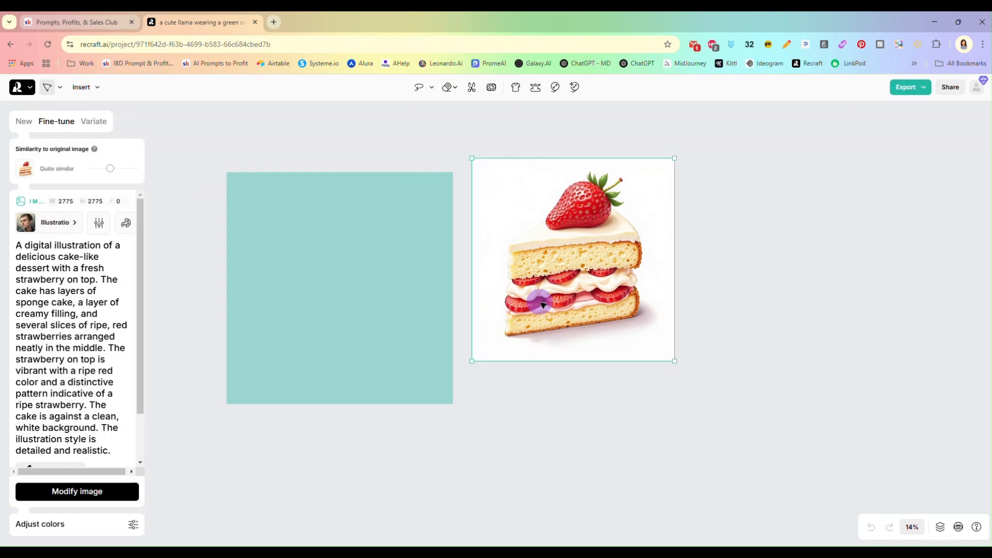
Step: Generate images in the empty frame using the prompt copied from the cake slice and the Illustration style
{"action": "triple_click", "coordinate": [67, 312]}
{"action": "key", "text": "ctrl+c"}
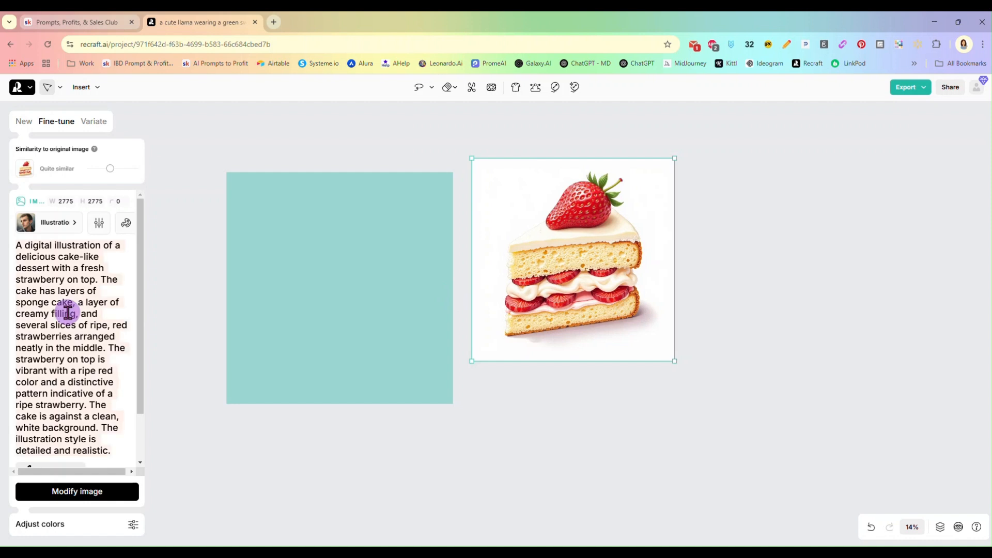
{"action": "left_click", "coordinate": [304, 316]}
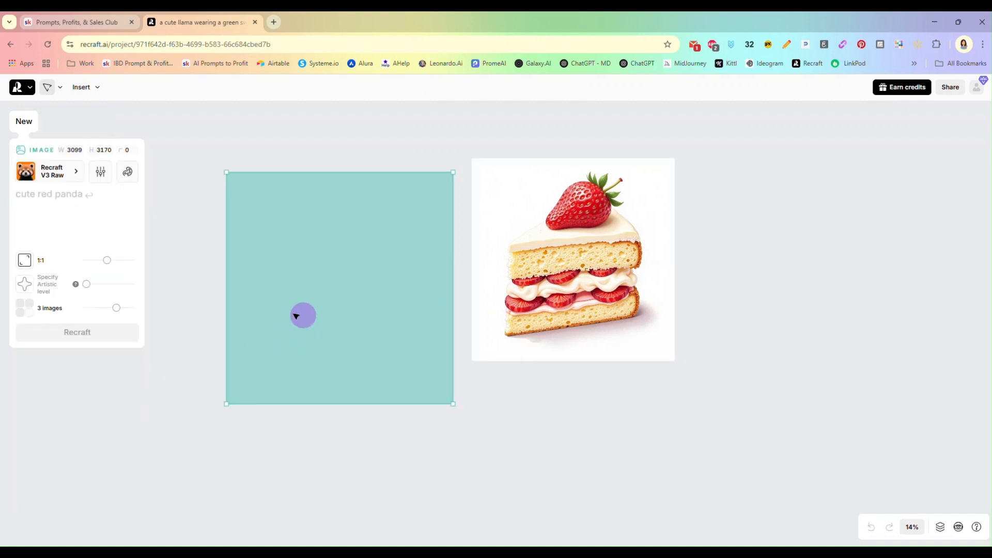
{"action": "key", "text": "ctrl+v"}
{"action": "left_click", "coordinate": [73, 172]}
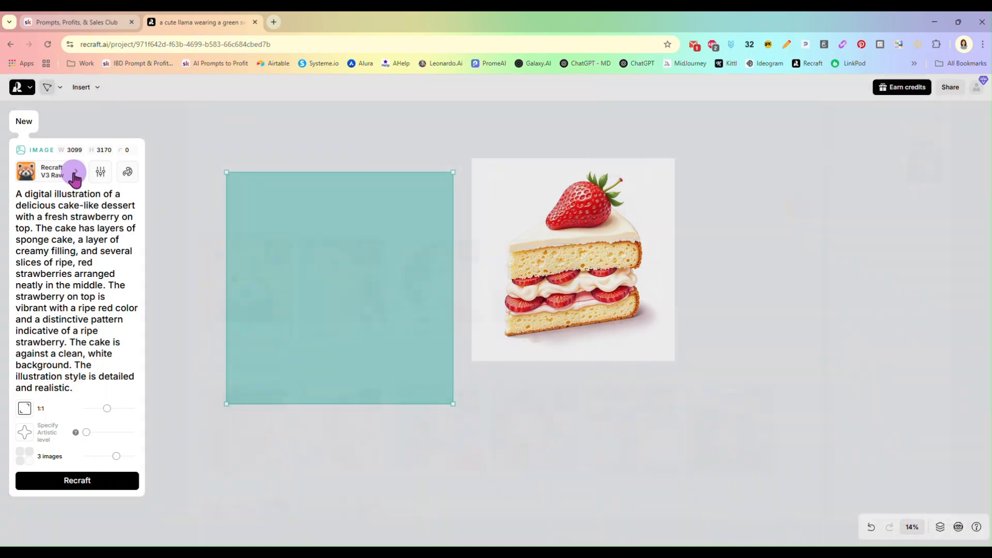
{"action": "left_click", "coordinate": [523, 310]}
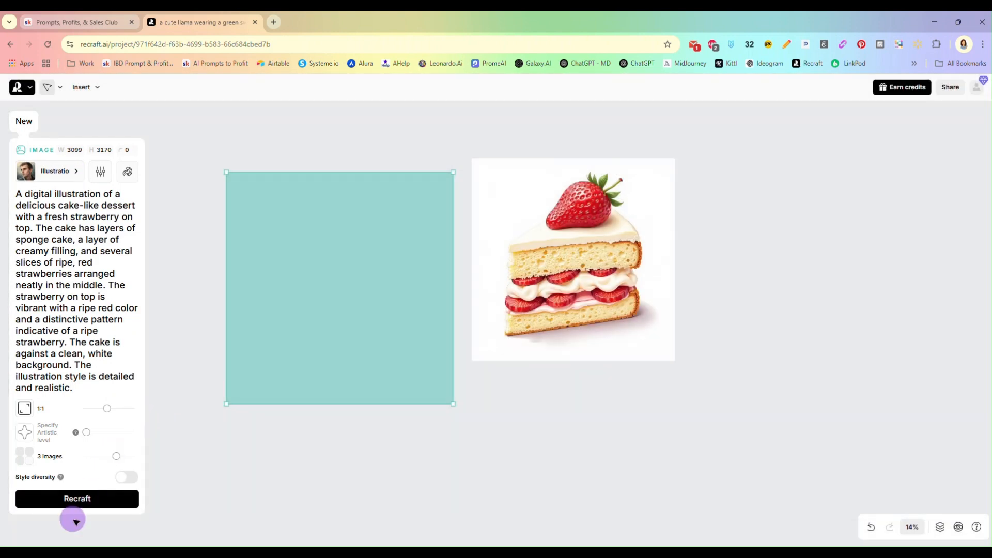
{"action": "left_click", "coordinate": [75, 500]}
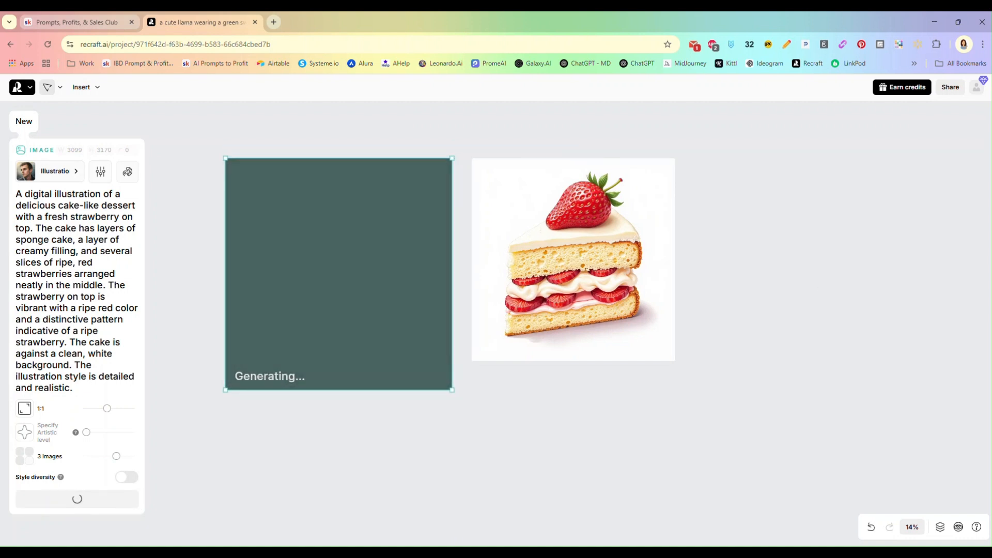
Step: Align the generated cake image with the cake slice and switch through its variants to the third one
{"action": "left_click_drag", "start_coordinate": [350, 259], "coordinate": [355, 249]}
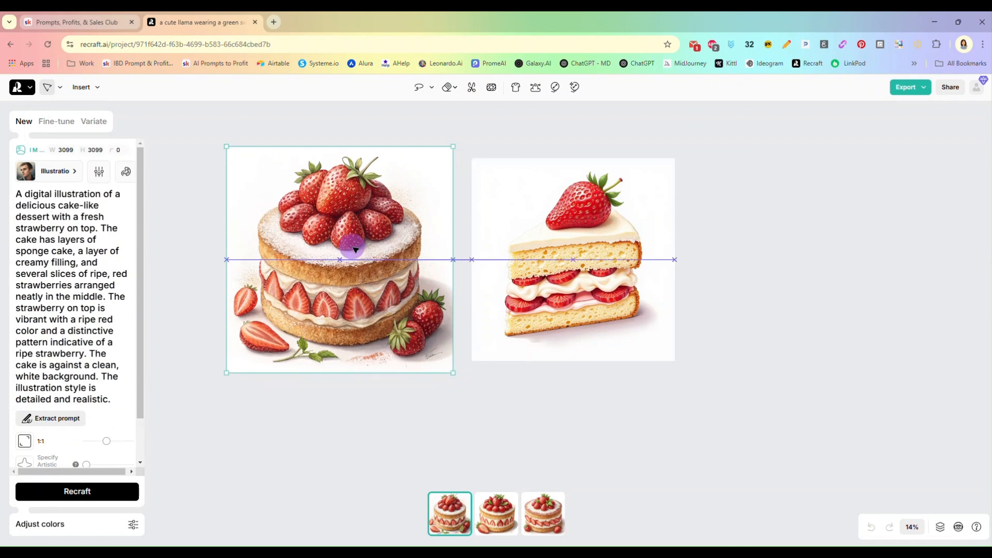
{"action": "left_click", "coordinate": [502, 521]}
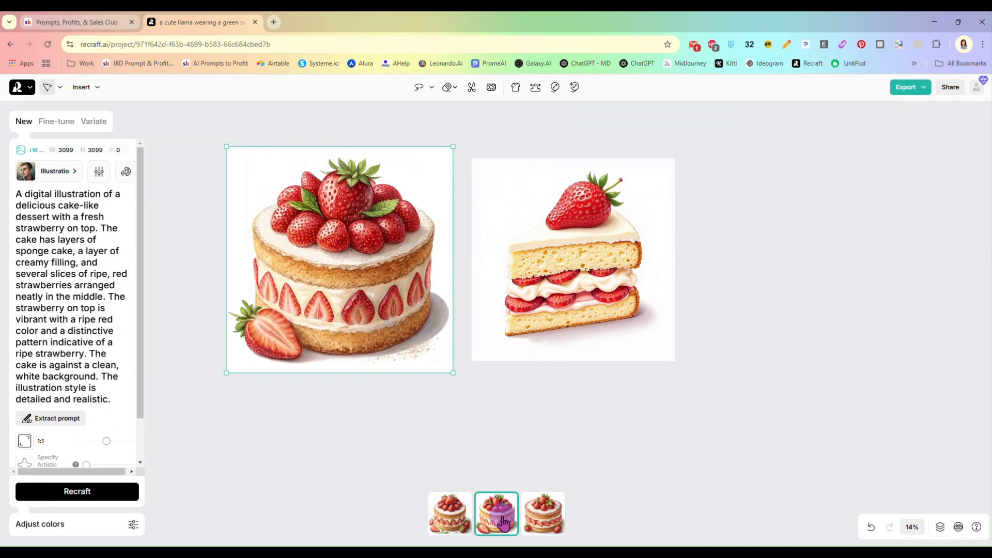
{"action": "left_click", "coordinate": [544, 523]}
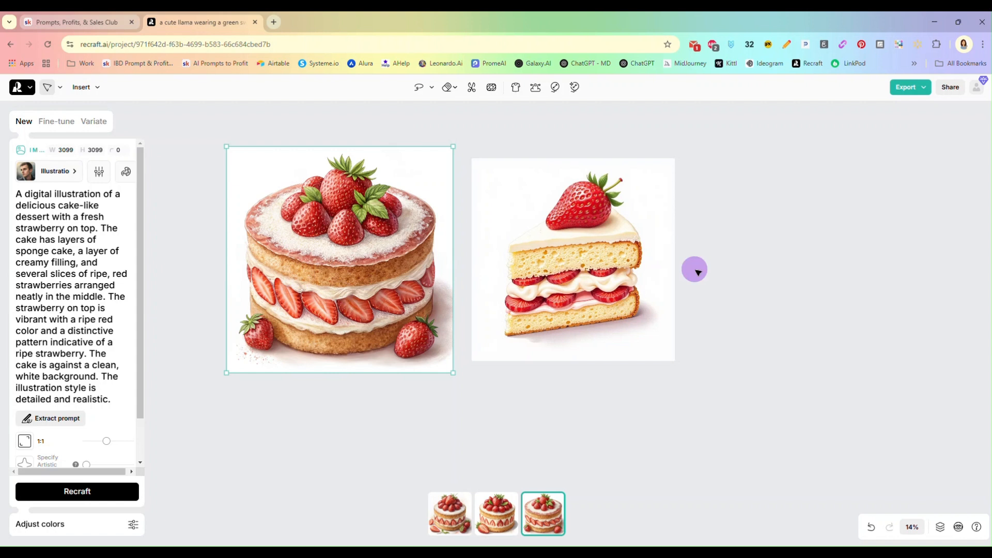
Step: Shrink the whole-cake image to about 2971 px and move both cake images further right on the canvas, side by side
{"action": "left_click_drag", "start_coordinate": [348, 276], "coordinate": [349, 271]}
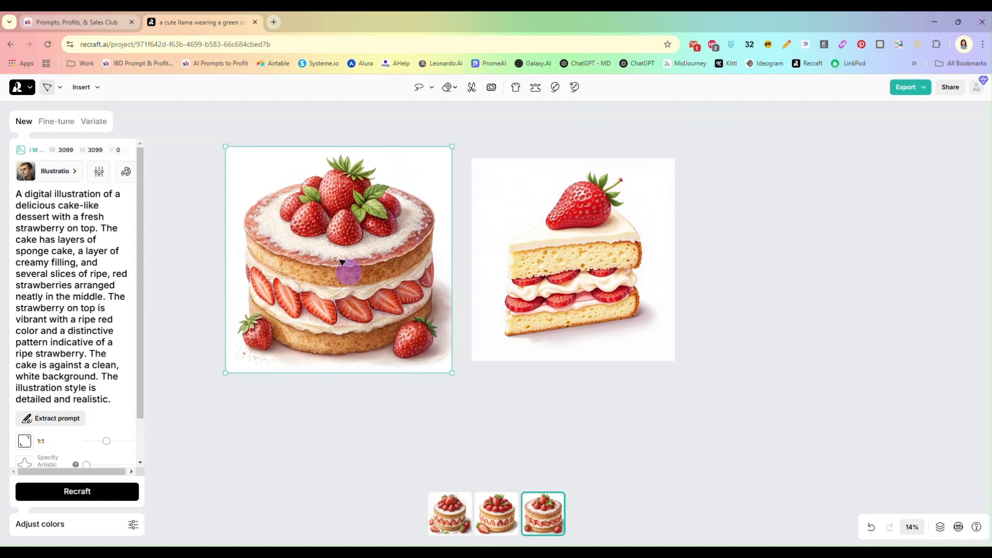
{"action": "left_click_drag", "start_coordinate": [222, 148], "coordinate": [235, 163]}
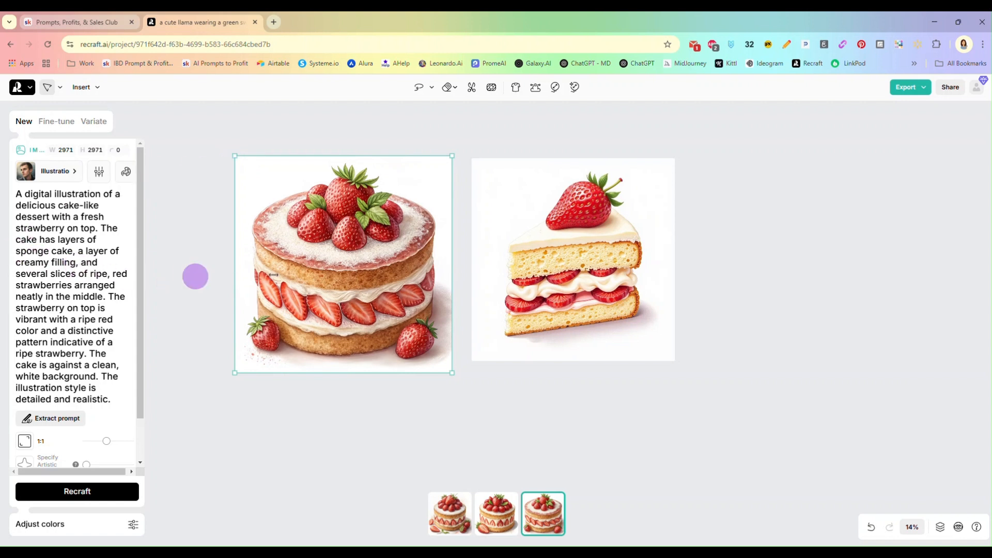
{"action": "left_click_drag", "start_coordinate": [358, 262], "coordinate": [364, 265]}
{"action": "left_click_drag", "start_coordinate": [580, 284], "coordinate": [791, 251]}
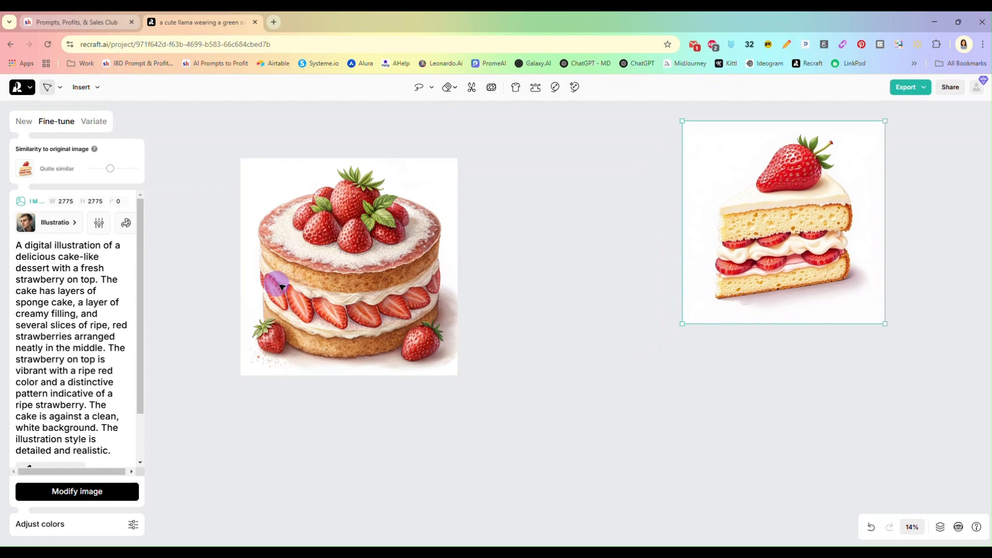
{"action": "left_click_drag", "start_coordinate": [285, 286], "coordinate": [475, 257]}
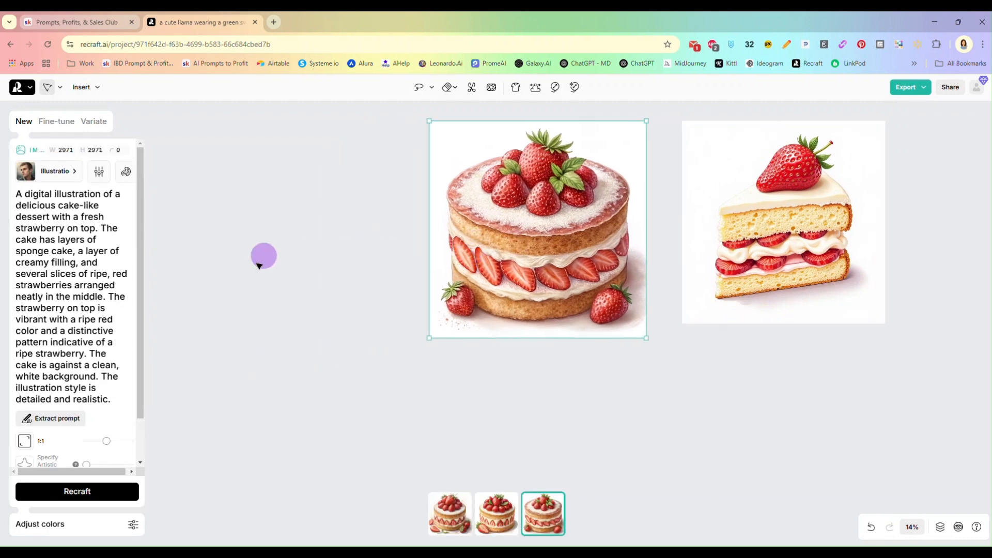
Step: Start creating a new custom style and open the file selection for its reference images
{"action": "left_click", "coordinate": [71, 178]}
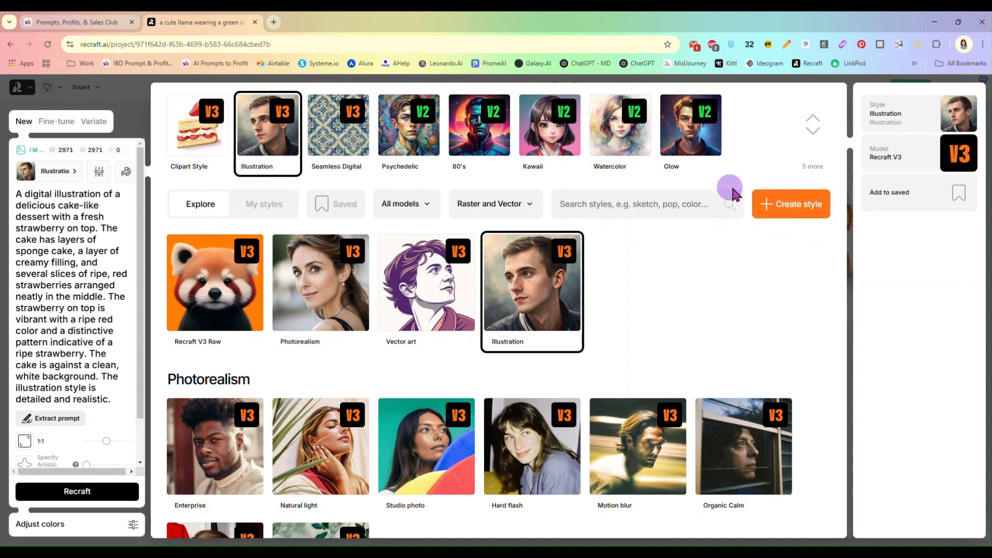
{"action": "left_click", "coordinate": [792, 206]}
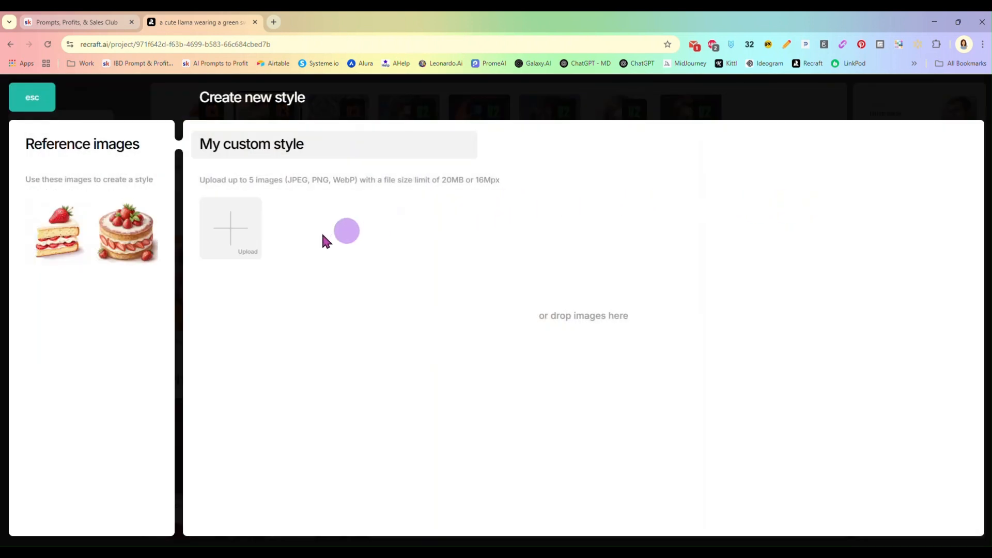
{"action": "left_click", "coordinate": [239, 226]}
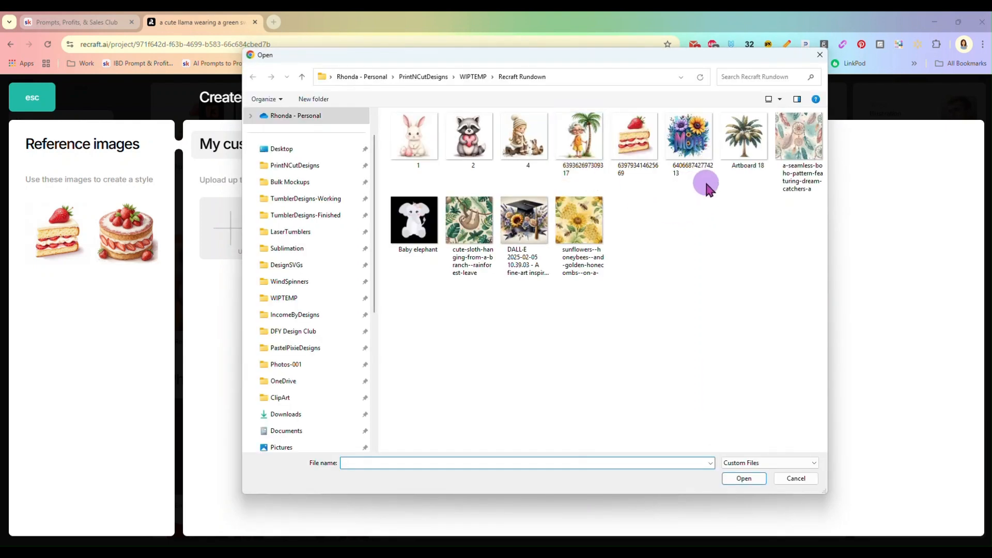
{"action": "left_click", "coordinate": [688, 149]}
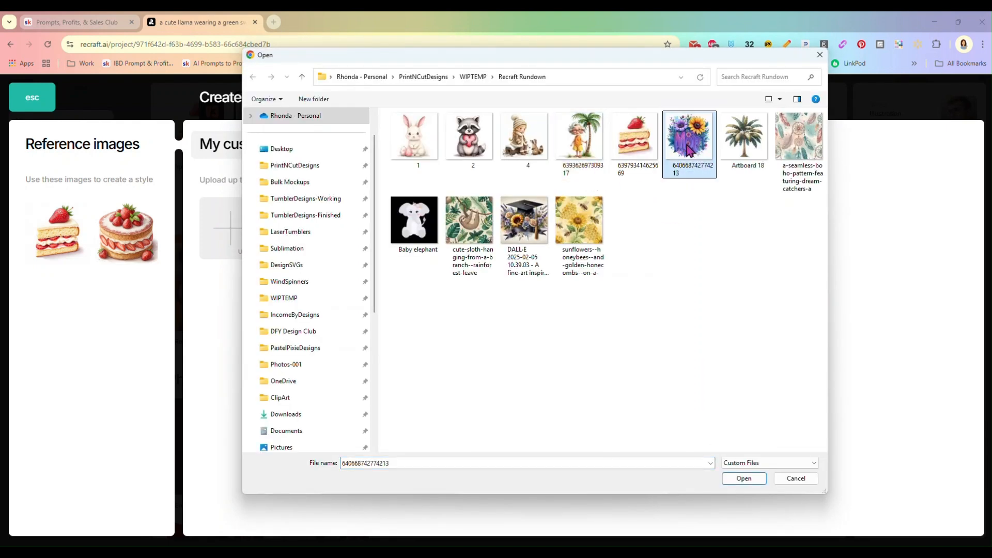
{"action": "left_click", "coordinate": [645, 142], "text": "ctrl"}
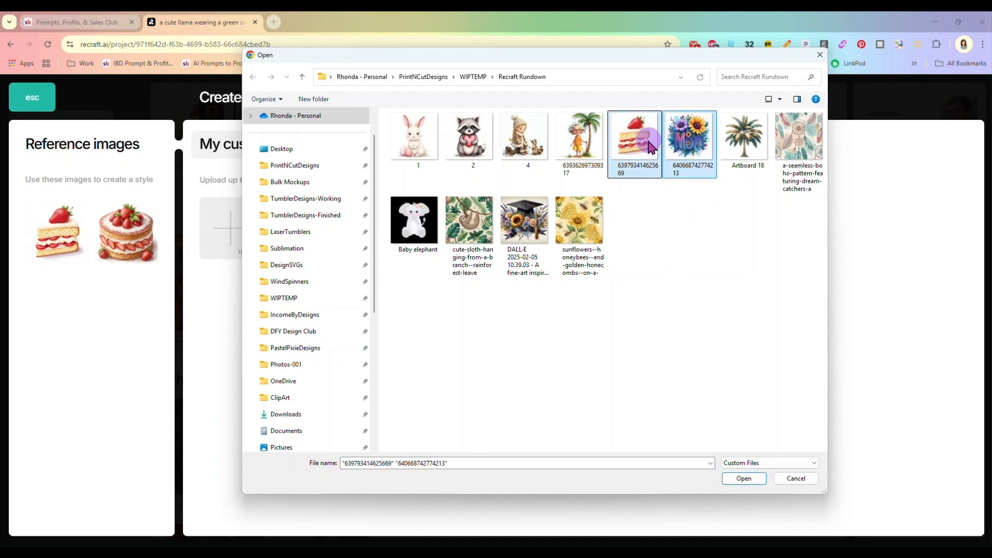
{"action": "left_click", "coordinate": [586, 137], "text": "ctrl"}
{"action": "left_click", "coordinate": [631, 144]}
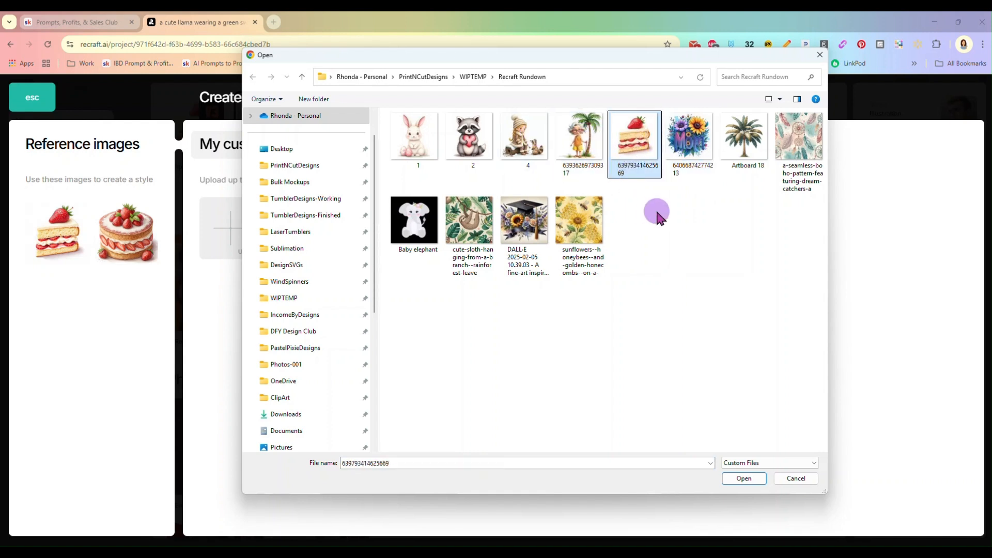
{"action": "left_click", "coordinate": [581, 139], "text": "ctrl"}
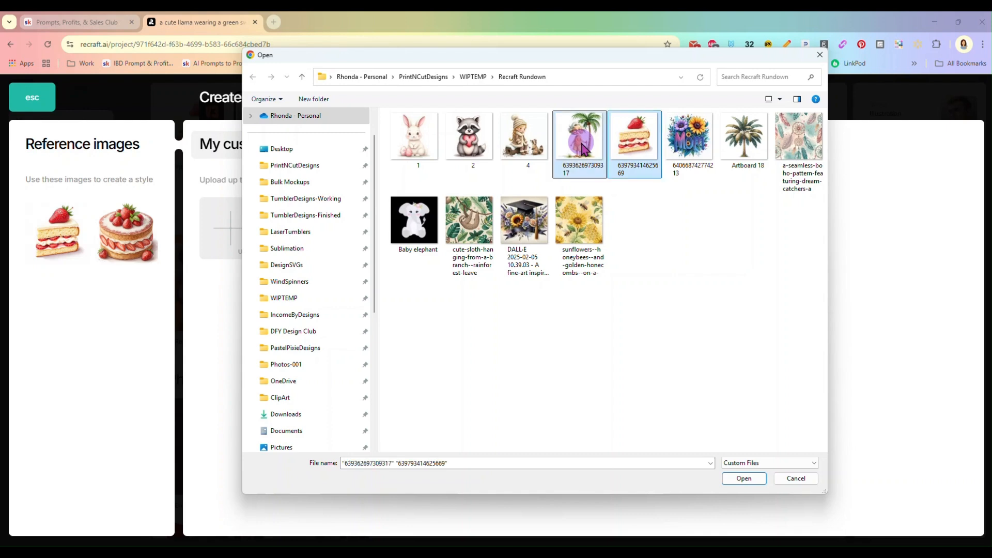
{"action": "left_click", "coordinate": [534, 144], "text": "ctrl"}
{"action": "left_click", "coordinate": [470, 142], "text": "ctrl"}
{"action": "left_click", "coordinate": [419, 143], "text": "ctrl"}
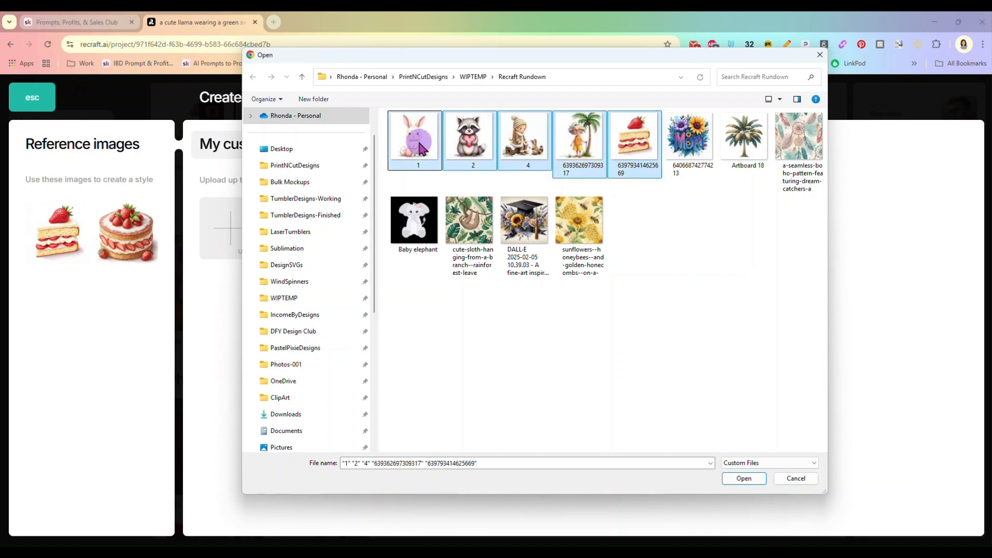
{"action": "left_click", "coordinate": [743, 478]}
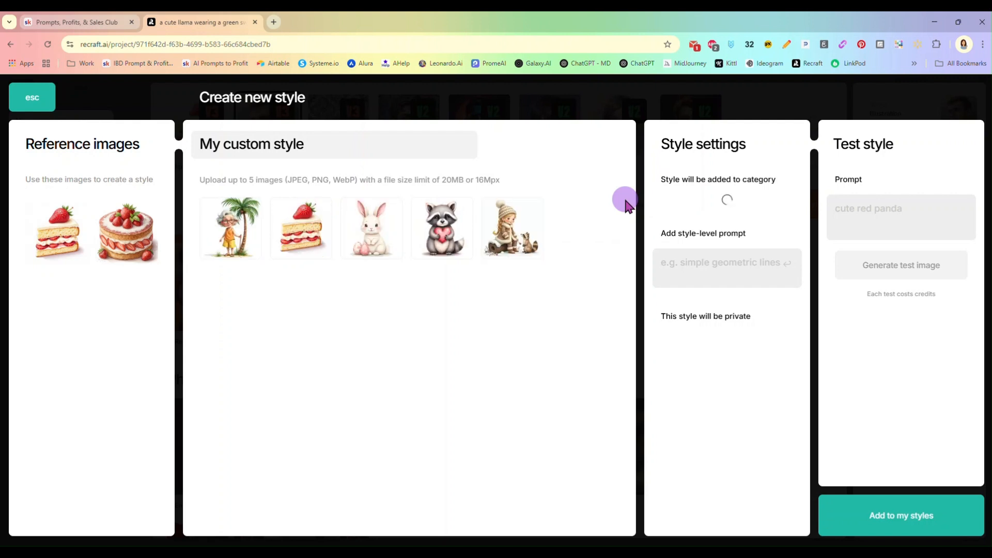
{"action": "triple_click", "coordinate": [327, 146]}
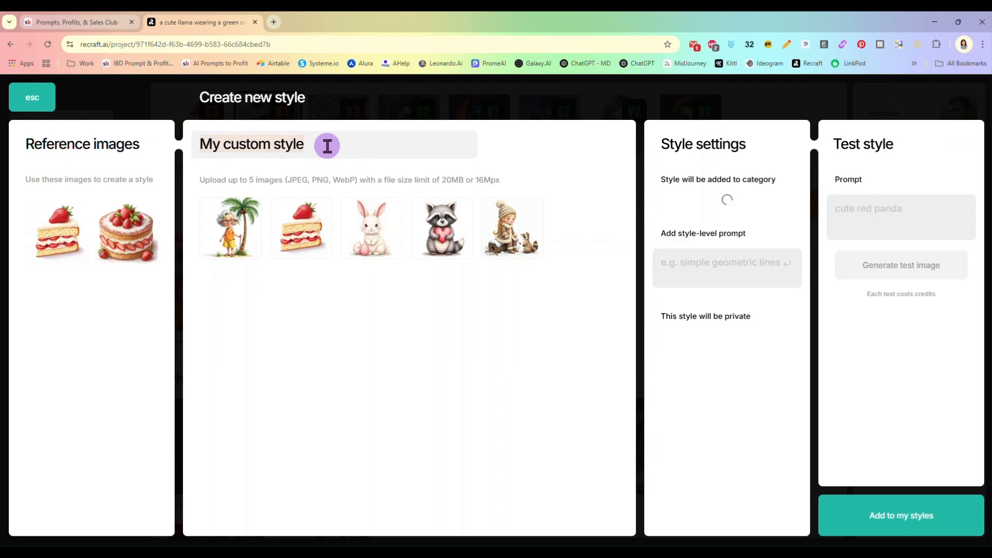
{"action": "type", "text": "CustomClipart"}
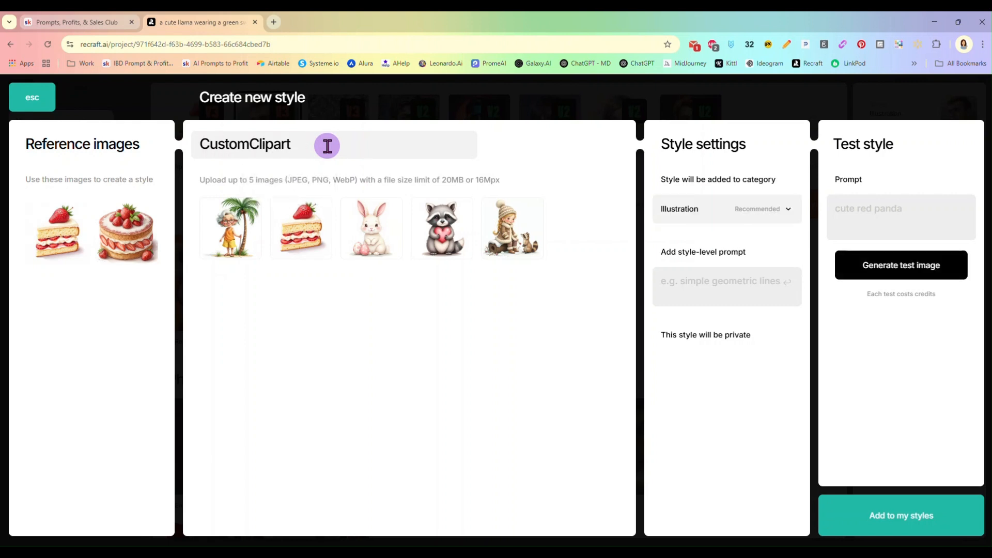
Step: Set the style-level prompt to "Isolated on white background" and generate a test image of a "cute raccoon"
{"action": "left_click", "coordinate": [726, 278]}
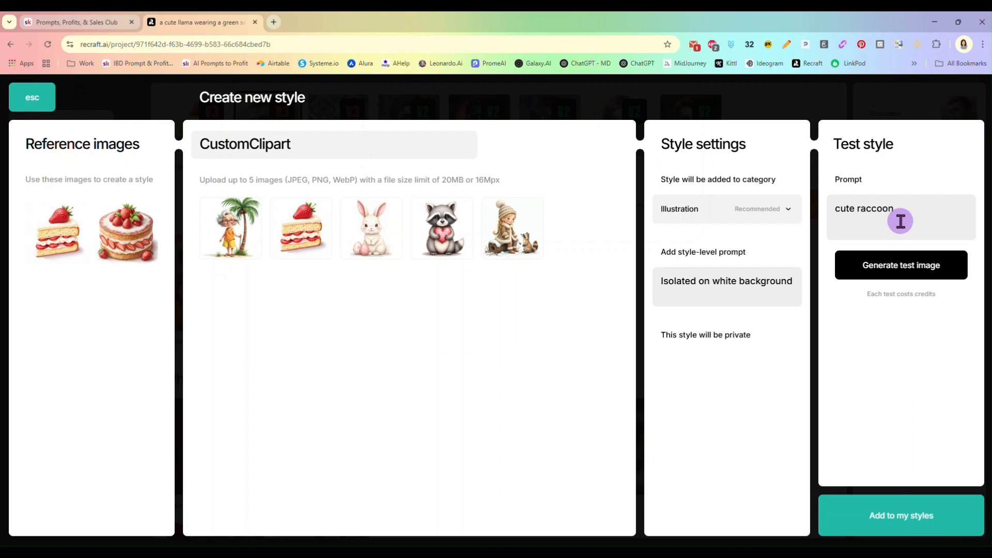
{"action": "left_click", "coordinate": [887, 271]}
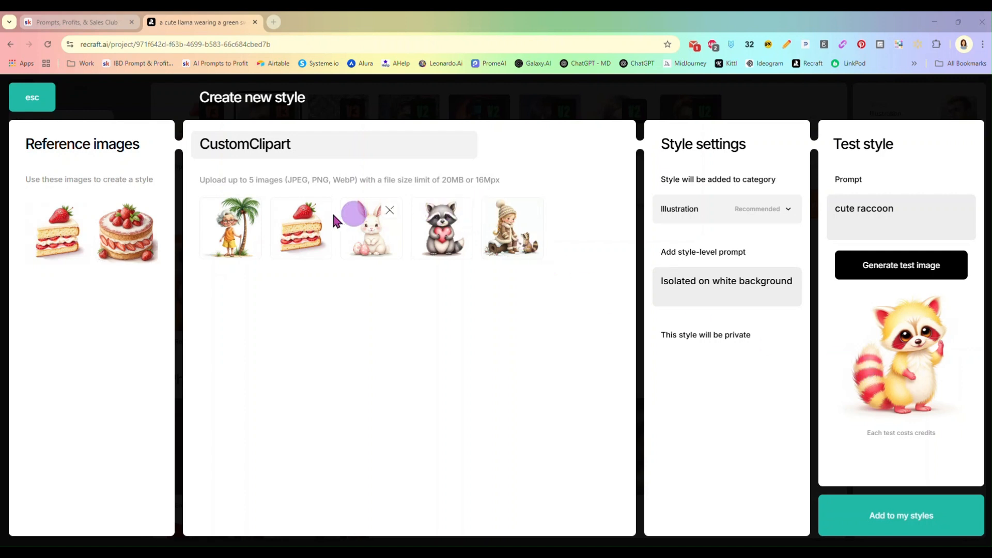
{"action": "mouse_move", "coordinate": [225, 233]}
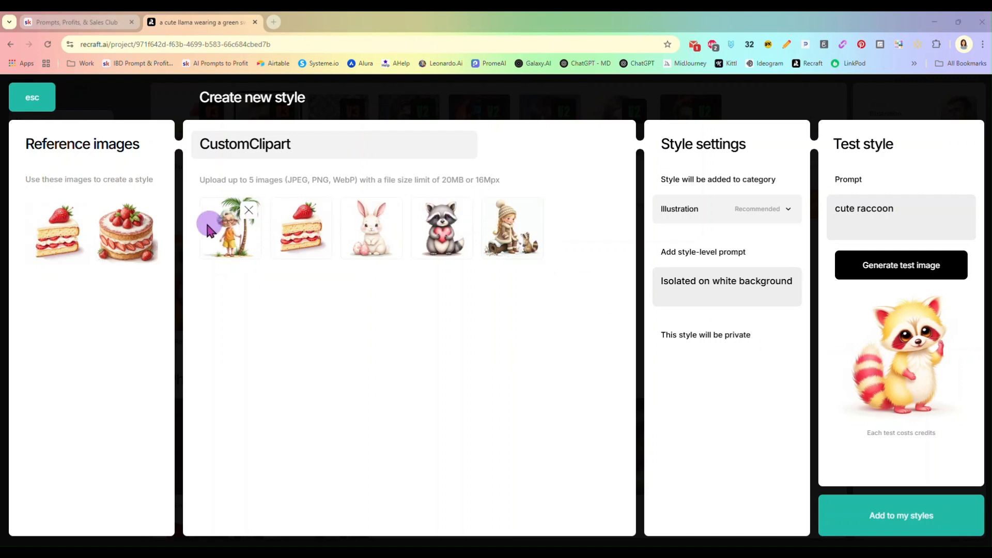
{"action": "mouse_move", "coordinate": [314, 235]}
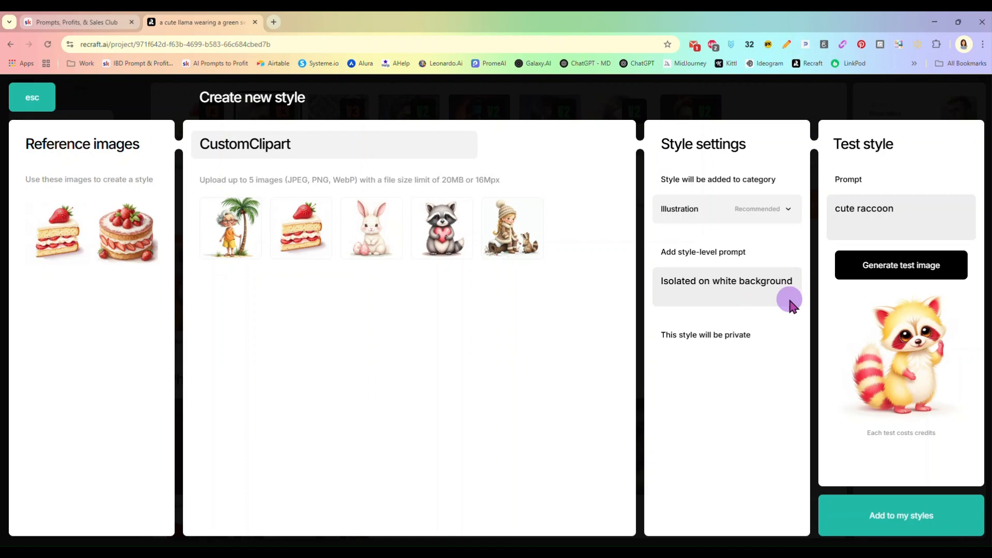
Step: Add "natural color palette," at the start of the style-level prompt and generate another test image
{"action": "left_click", "coordinate": [662, 281]}
{"action": "type", "text": "natur"}
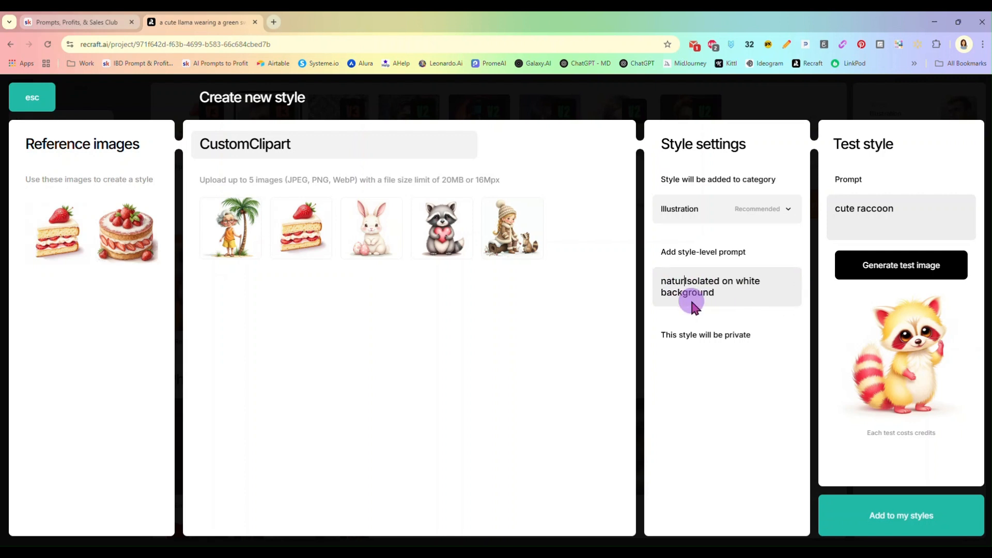
{"action": "type", "text": "al color p"}
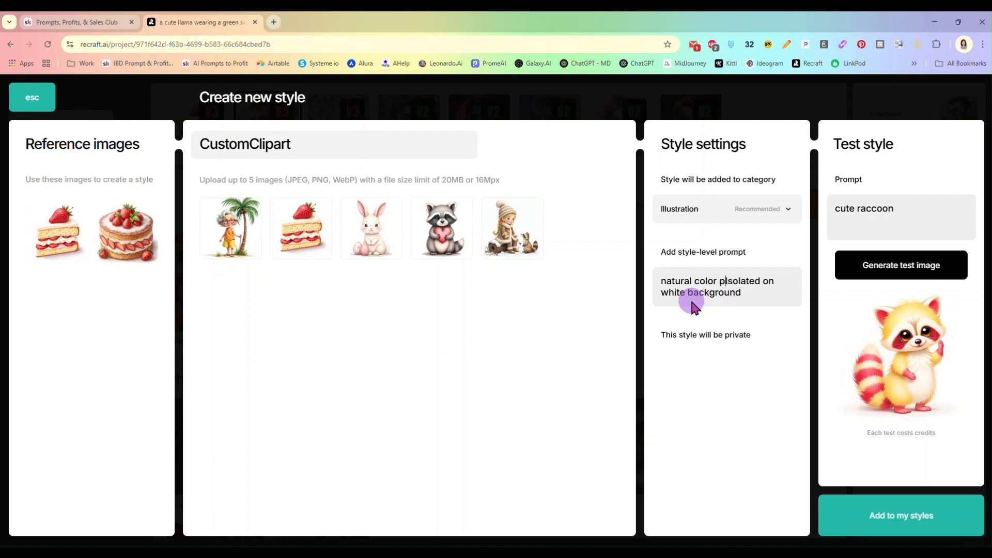
{"action": "type", "text": "alette,"}
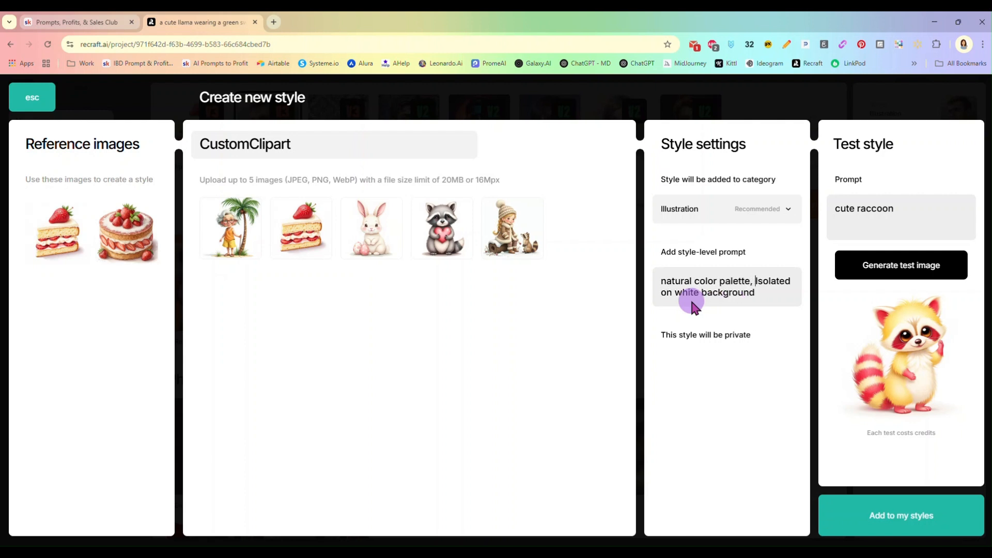
{"action": "left_click", "coordinate": [879, 271]}
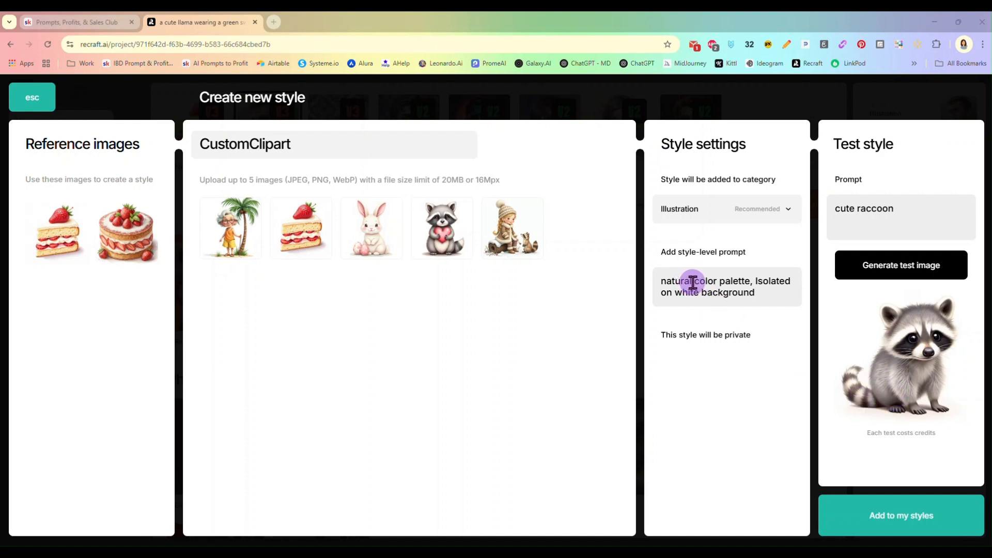
Step: Try "realistic" in place of "natural" in the style-level prompt and generate a test image
{"action": "double_click", "coordinate": [664, 280]}
{"action": "type", "text": "realistic"}
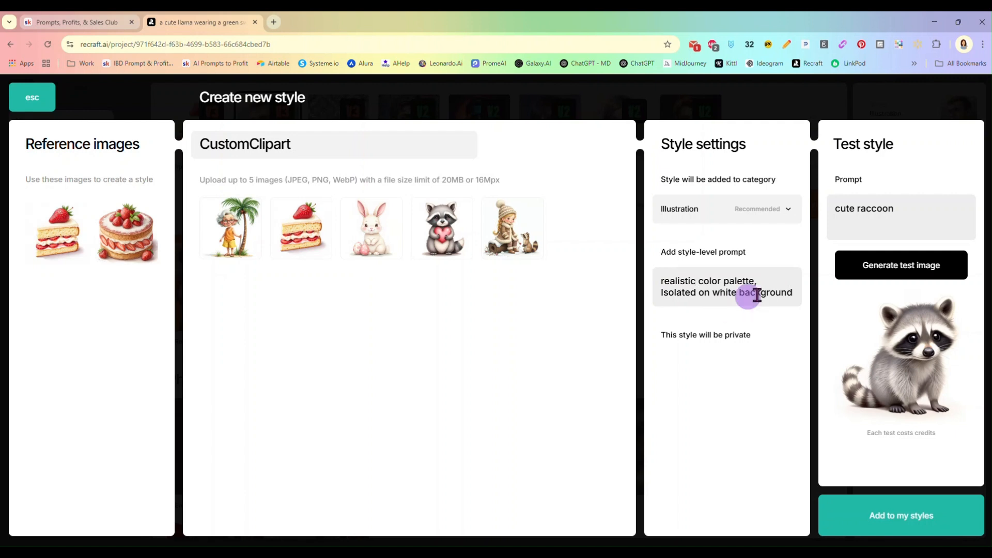
{"action": "left_click", "coordinate": [899, 264]}
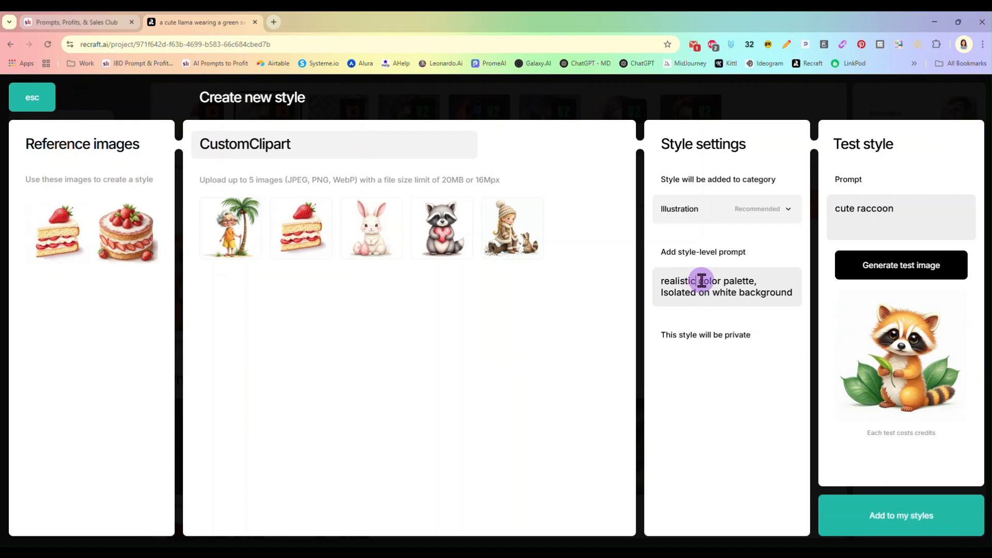
Step: Change "realistic" back to "natural" in the style-level prompt
{"action": "key", "text": "BackSpace"}
{"action": "key", "text": "BackSpace"}
{"action": "key", "text": "BackSpace"}
{"action": "key", "text": "BackSpace"}
{"action": "key", "text": "BackSpace"}
{"action": "key", "text": "BackSpace"}
{"action": "key", "text": "BackSpace"}
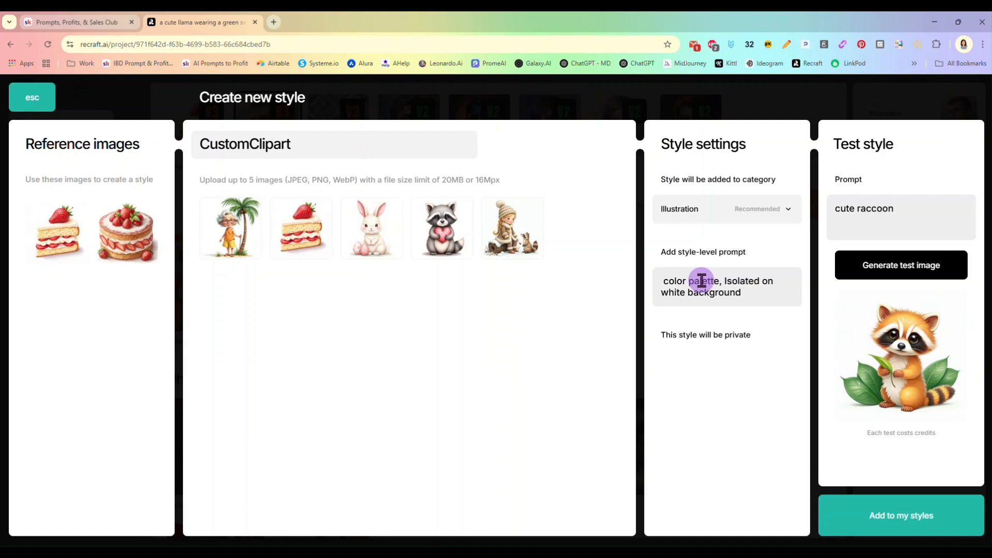
{"action": "type", "text": "natural"}
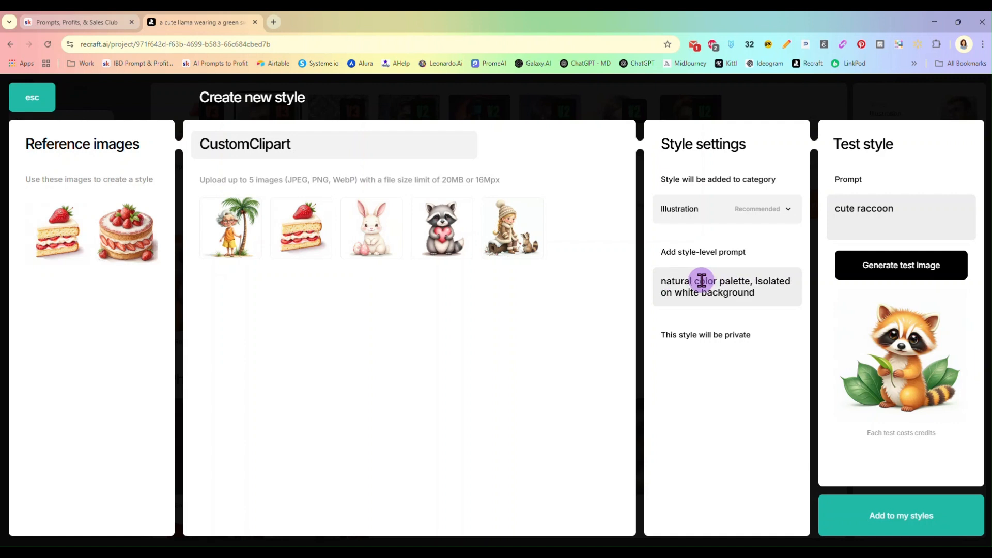
Step: Test and save the CustomClipart style, and regenerate the whole strawberry cake image with it
{"action": "left_click", "coordinate": [907, 273]}
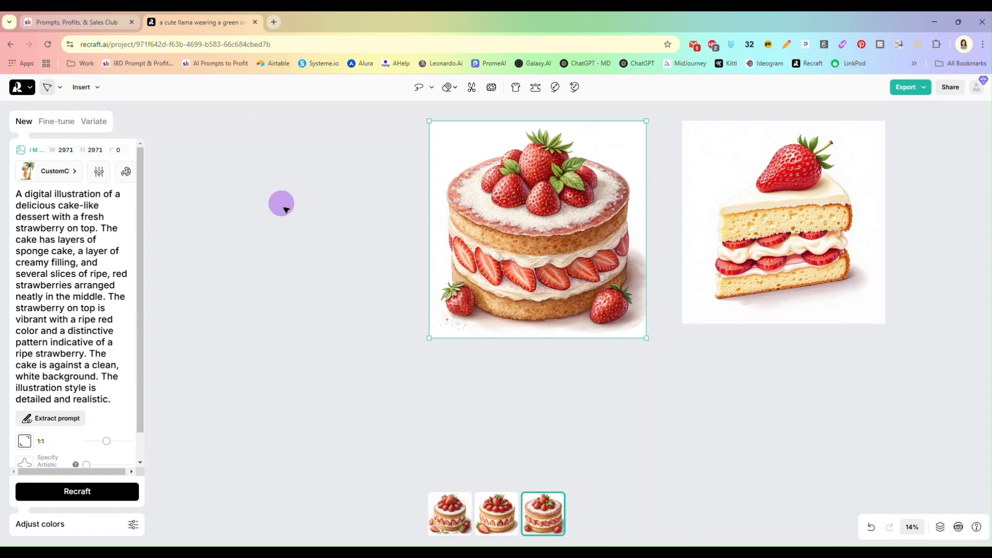
{"action": "left_click_drag", "start_coordinate": [513, 224], "coordinate": [408, 253]}
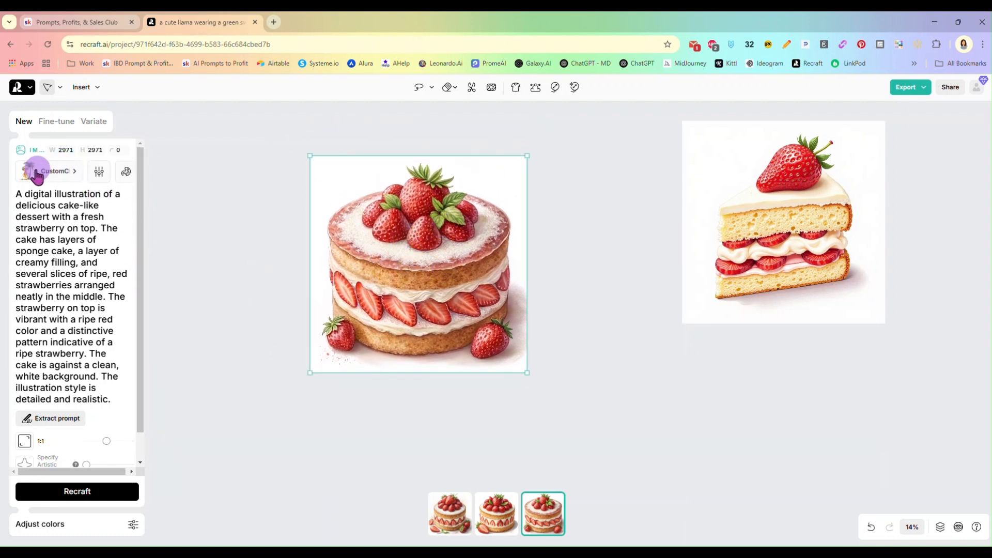
{"action": "left_click", "coordinate": [75, 493]}
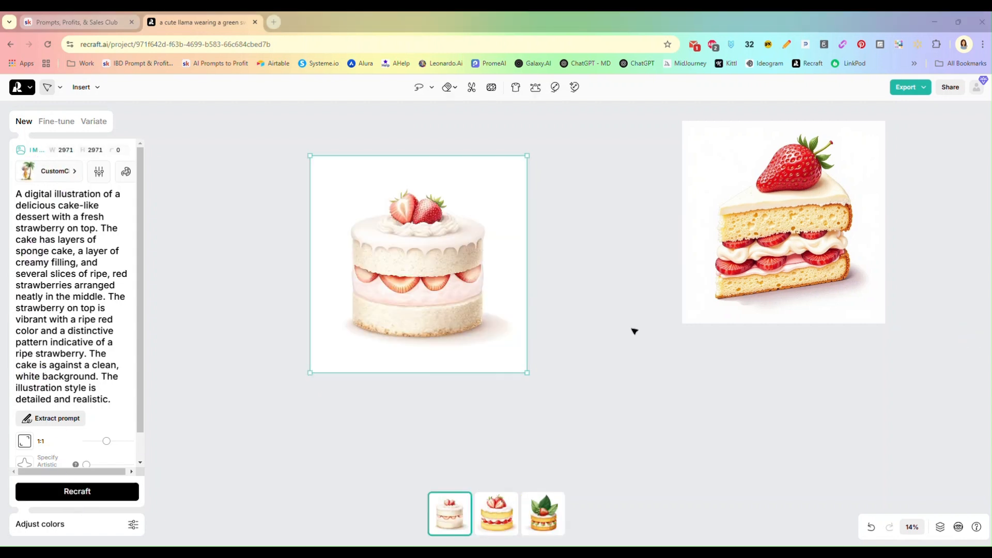
Step: Compare the three generated whole-cake variations and return to the first one
{"action": "left_click_drag", "start_coordinate": [405, 264], "coordinate": [408, 251]}
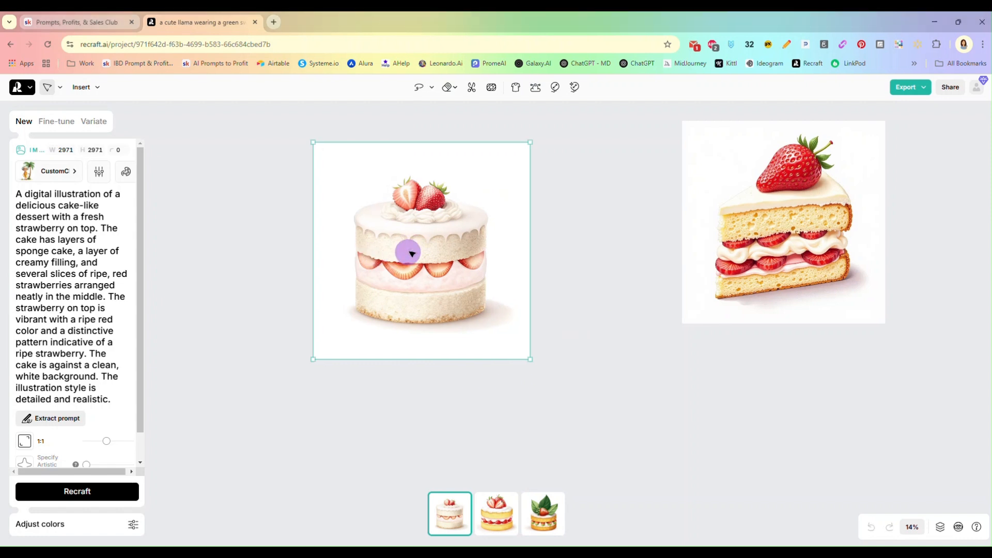
{"action": "left_click", "coordinate": [497, 513]}
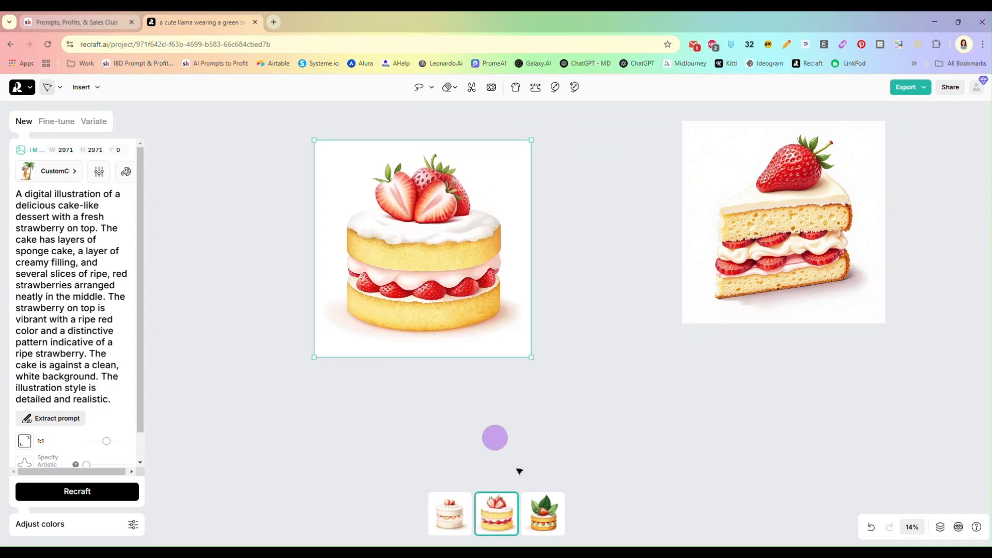
{"action": "left_click", "coordinate": [543, 513]}
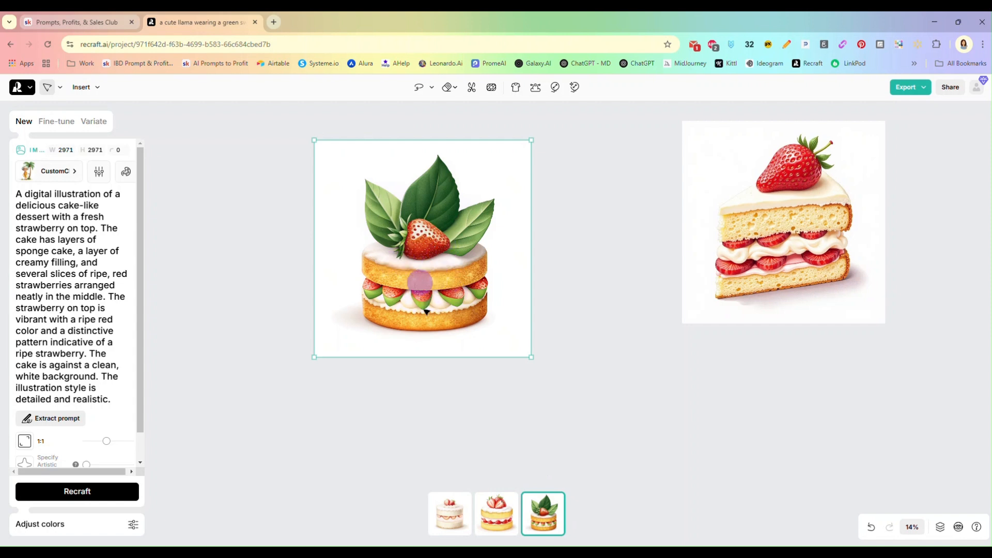
{"action": "left_click", "coordinate": [498, 518]}
{"action": "left_click", "coordinate": [456, 505]}
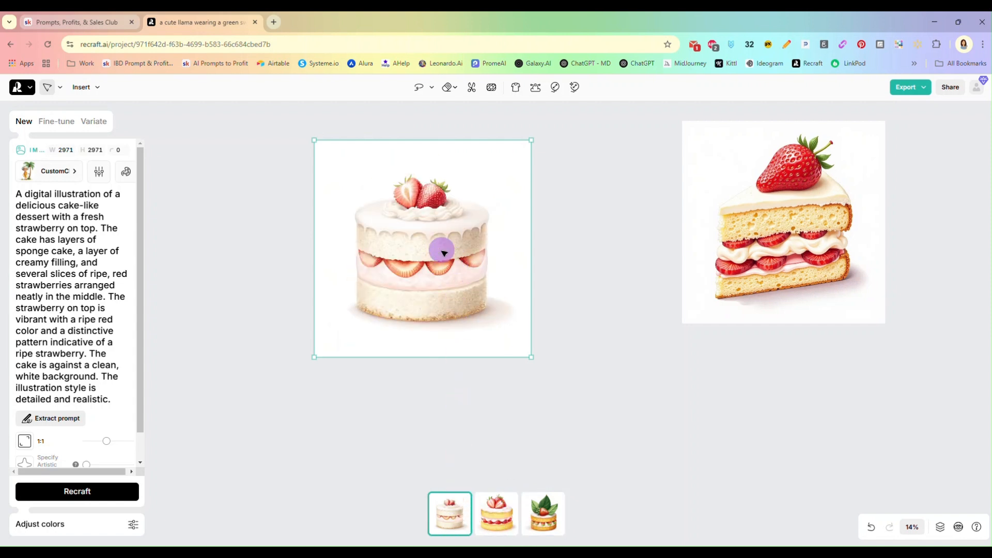
Step: Delete the whole strawberry cake and the cake slice images from the canvas
{"action": "left_click_drag", "start_coordinate": [457, 253], "coordinate": [523, 271]}
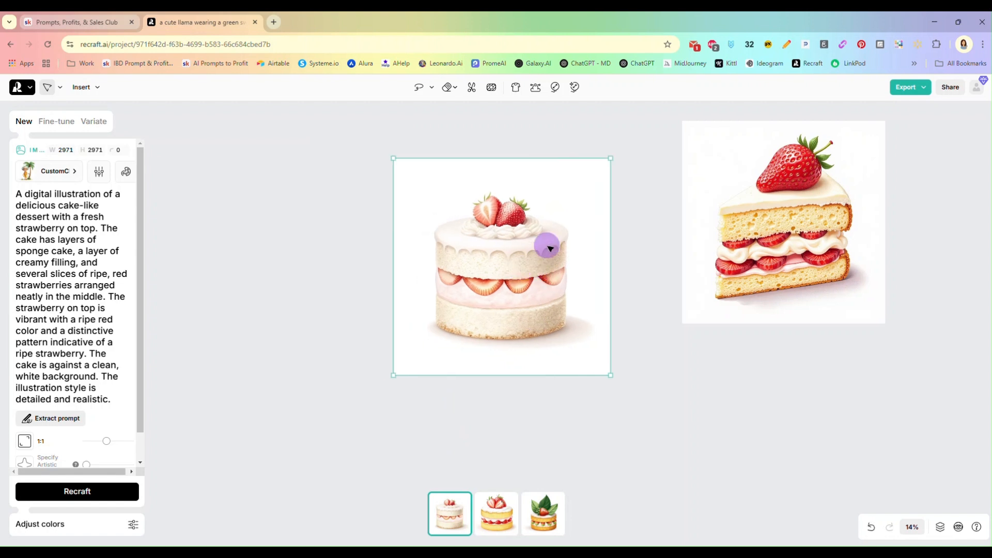
{"action": "key", "text": "Delete"}
{"action": "left_click", "coordinate": [773, 231]}
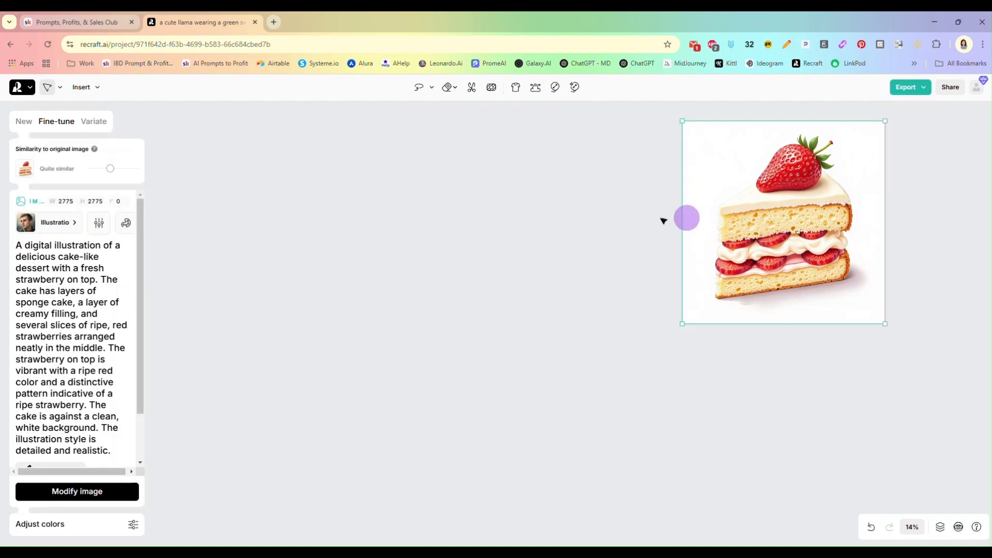
{"action": "key", "text": "Delete"}
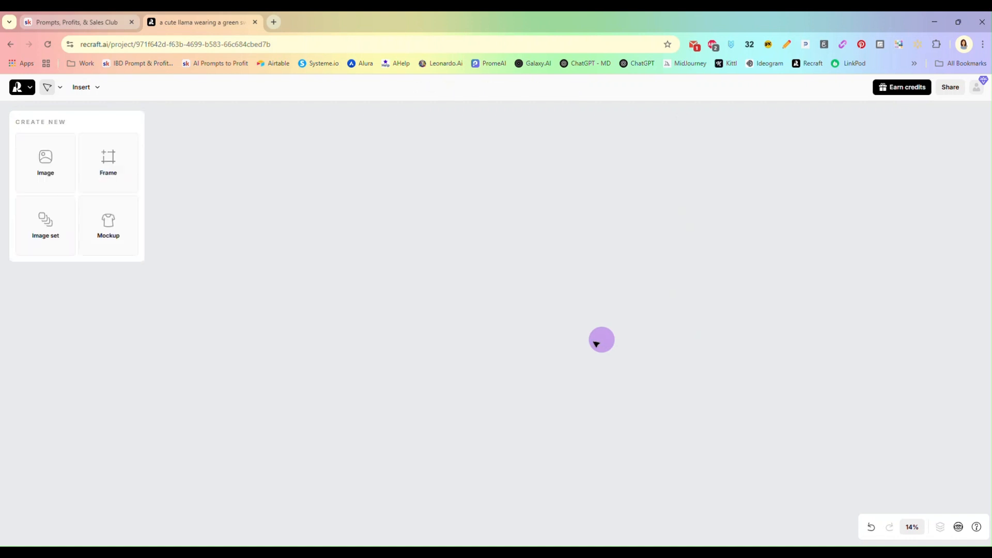
Step: Add a new blank image to the canvas, enlarge it to about 4427 × 4427 and center it
{"action": "left_click", "coordinate": [46, 164]}
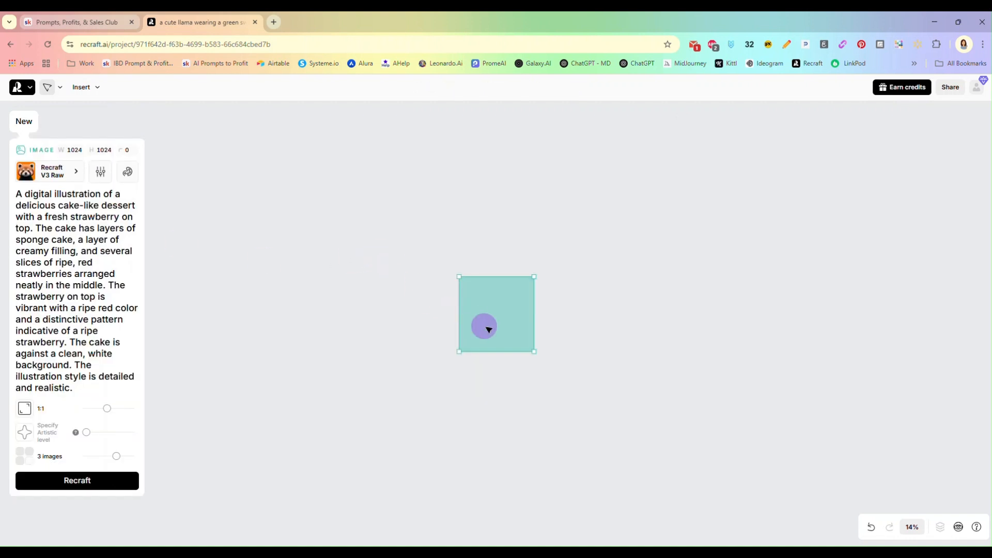
{"action": "left_click_drag", "start_coordinate": [483, 328], "coordinate": [376, 219]}
{"action": "left_click_drag", "start_coordinate": [425, 248], "coordinate": [675, 427]}
{"action": "left_click_drag", "start_coordinate": [532, 361], "coordinate": [514, 325]}
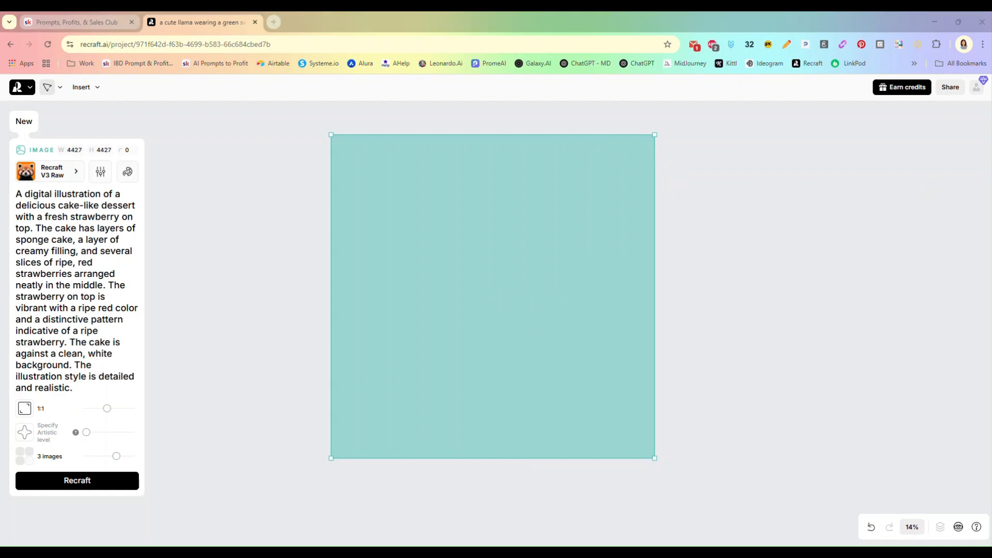
Step: Generate images in the Seamless Digital style from a prompt for a seamless pattern with vibrant sunflowers, honeybees, and golden honeycombs on a warm yellow background
{"action": "left_click", "coordinate": [89, 282]}
{"action": "type", "text": "A seamless pattern with vibrant sunflowers, honeybees, and golden honeycombs on a warm yellow background. The sunflowers have intricate petals, the honeybees are detailed with tiny wings, and the honeycombs add a geometric touch. The design is bright and cheerful."}
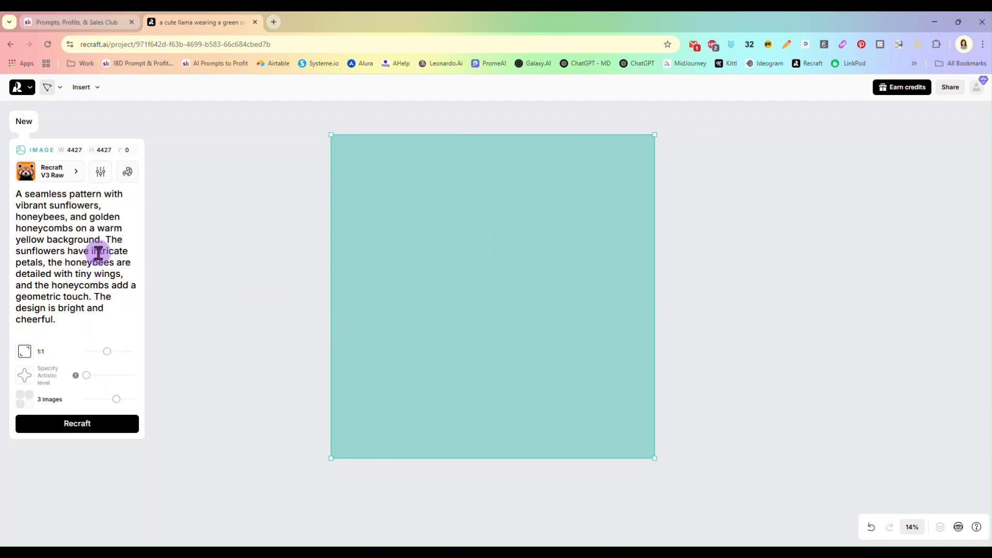
{"action": "left_click", "coordinate": [60, 175]}
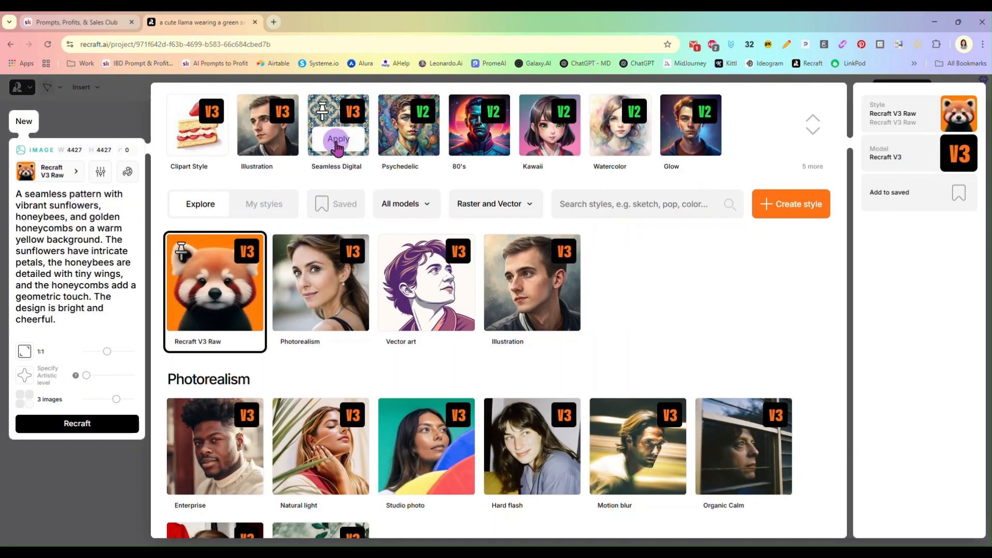
{"action": "scroll", "coordinate": [580, 264], "scroll_direction": "down", "scroll_amount": 10}
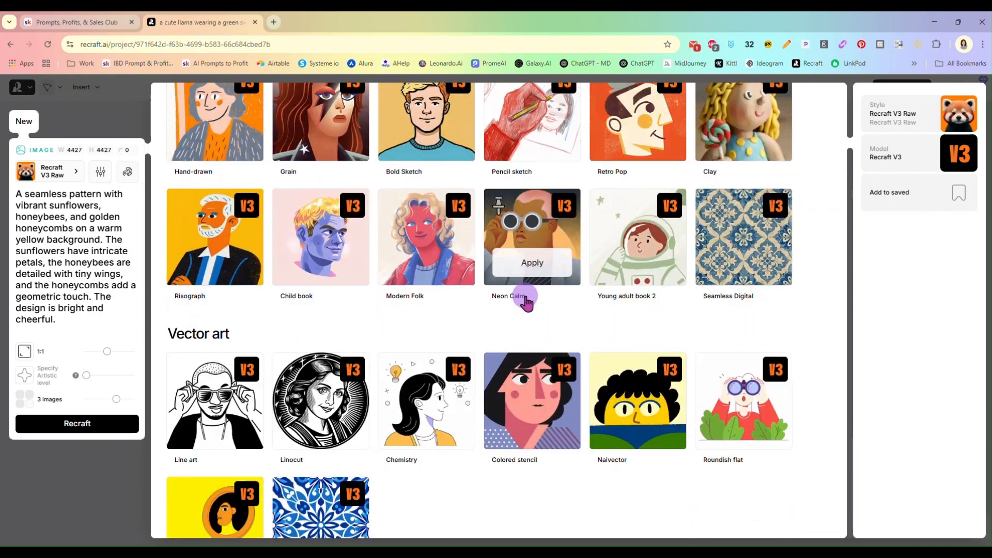
{"action": "left_click", "coordinate": [744, 266]}
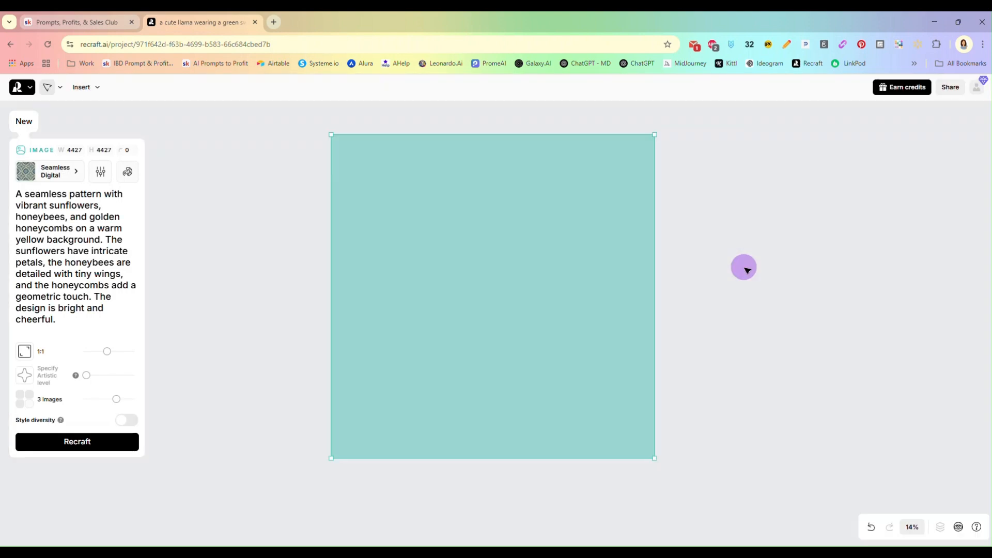
{"action": "left_click", "coordinate": [91, 443]}
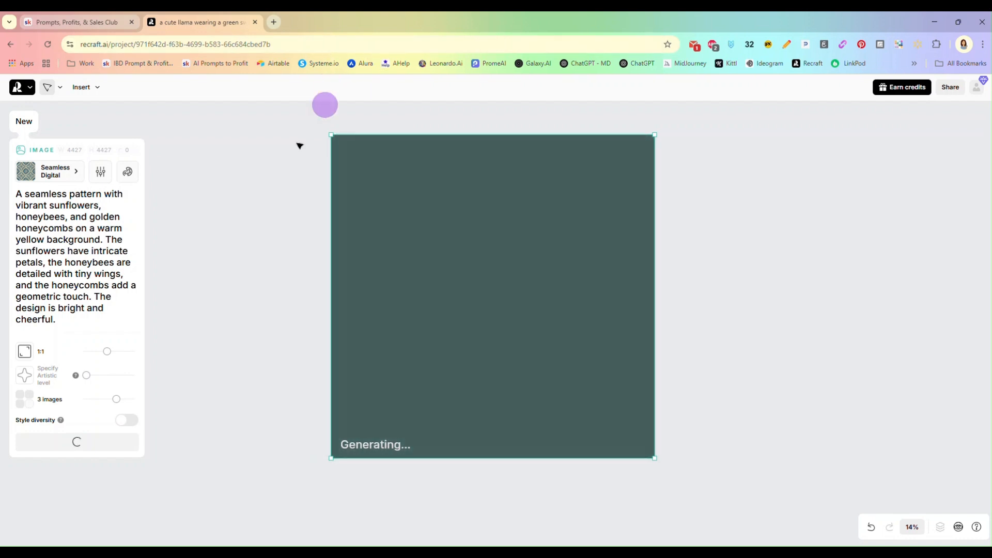
Step: Open patternchecker.com in a new browser tab
{"action": "left_click", "coordinate": [273, 22]}
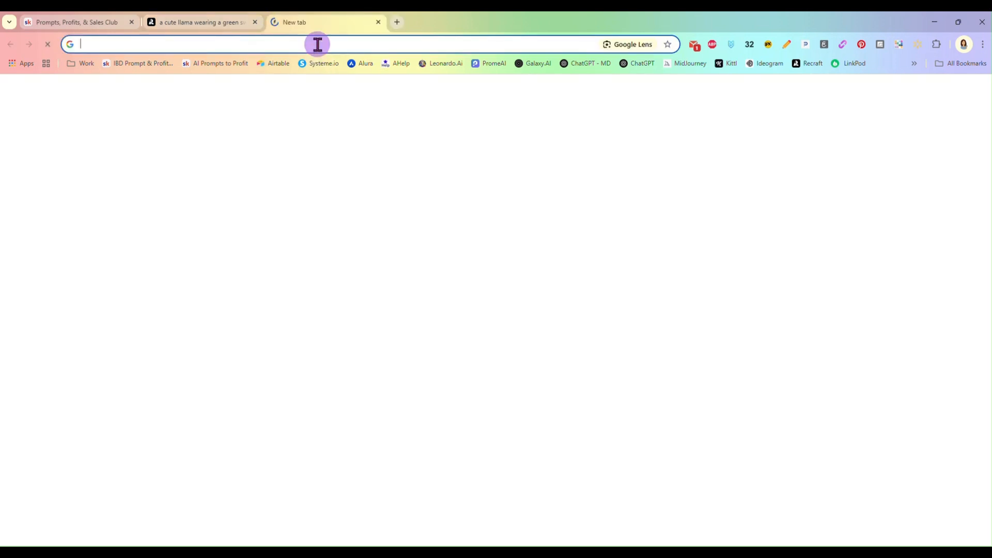
{"action": "left_click", "coordinate": [317, 44]}
{"action": "type", "text": "patternchecker.com"}
{"action": "key", "text": "Return"}
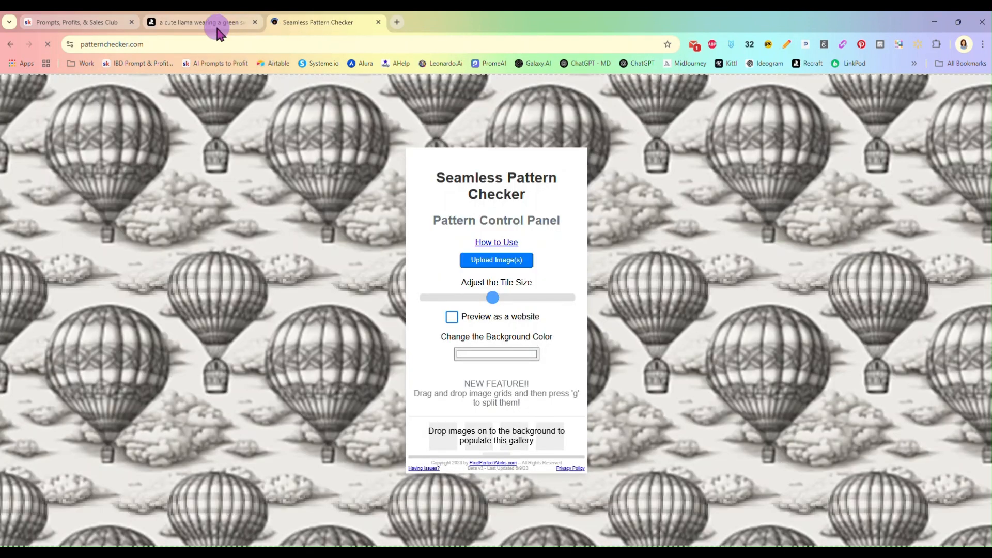
Step: Switch back to Recraft, choose the second of the three sunflower pattern variations and export it as a PNG
{"action": "left_click", "coordinate": [207, 23]}
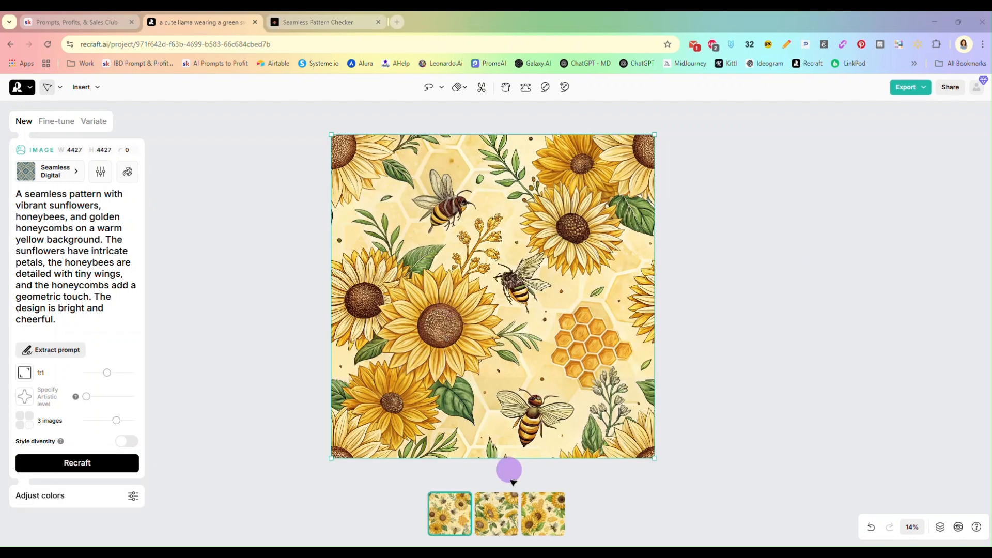
{"action": "left_click", "coordinate": [499, 513]}
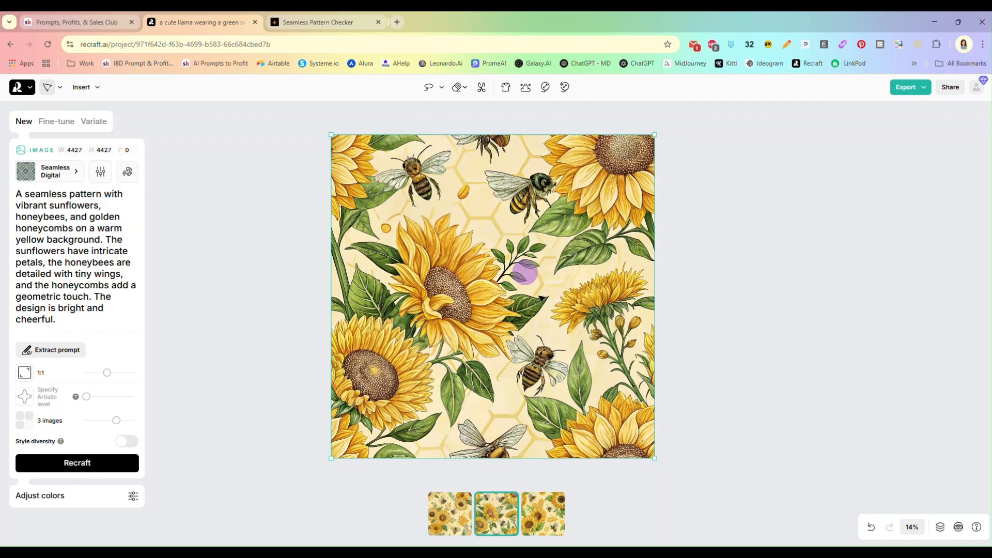
{"action": "left_click", "coordinate": [543, 511]}
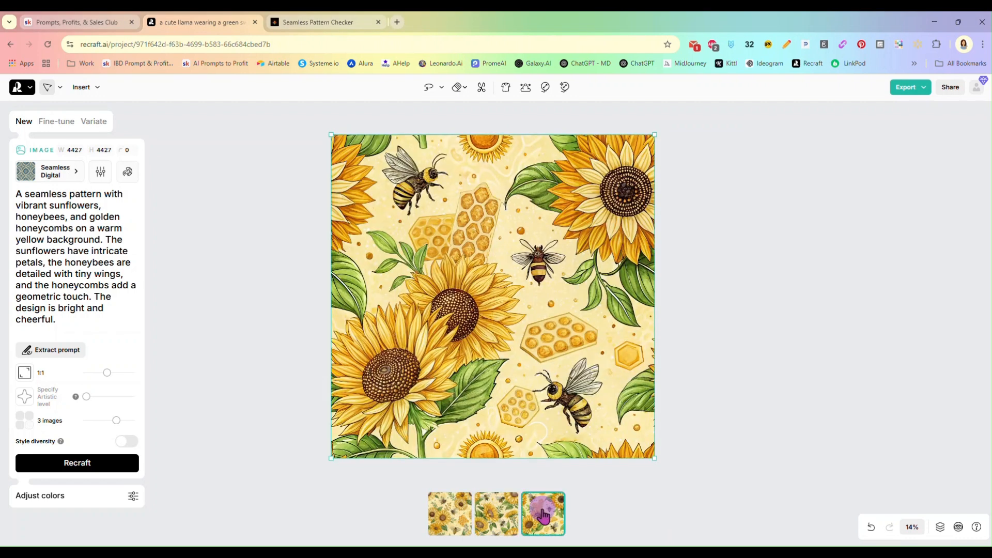
{"action": "left_click", "coordinate": [495, 516]}
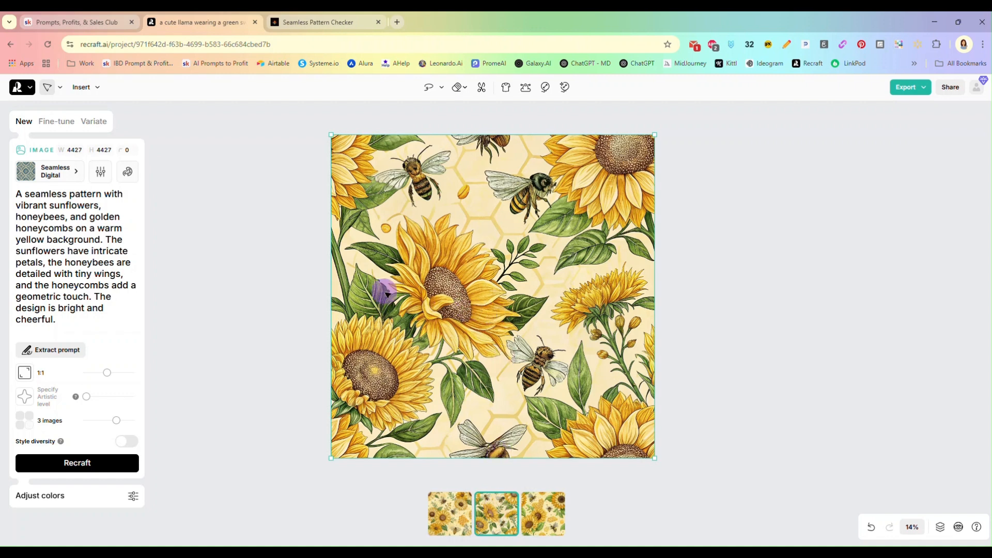
{"action": "right_click", "coordinate": [561, 265]}
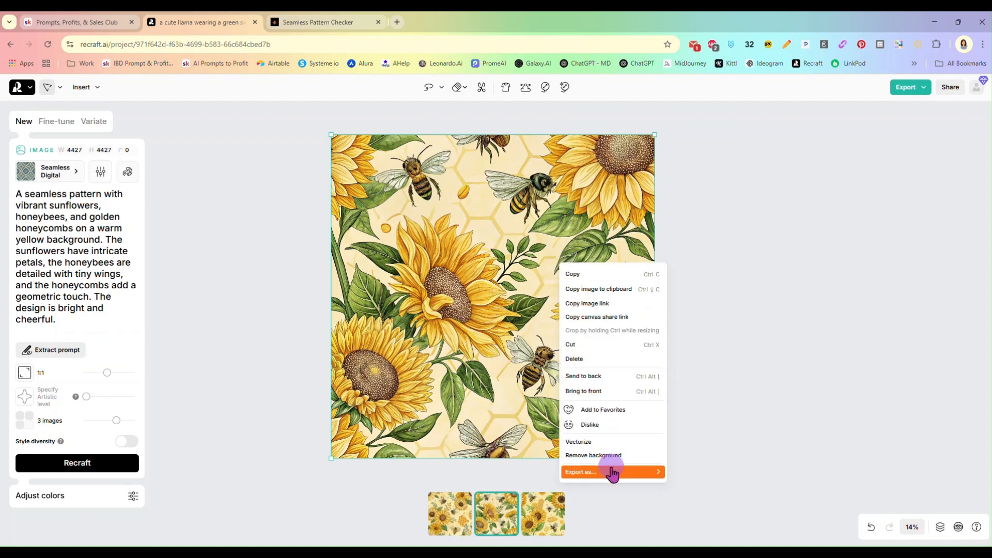
{"action": "mouse_move", "coordinate": [608, 470]}
{"action": "left_click", "coordinate": [681, 466]}
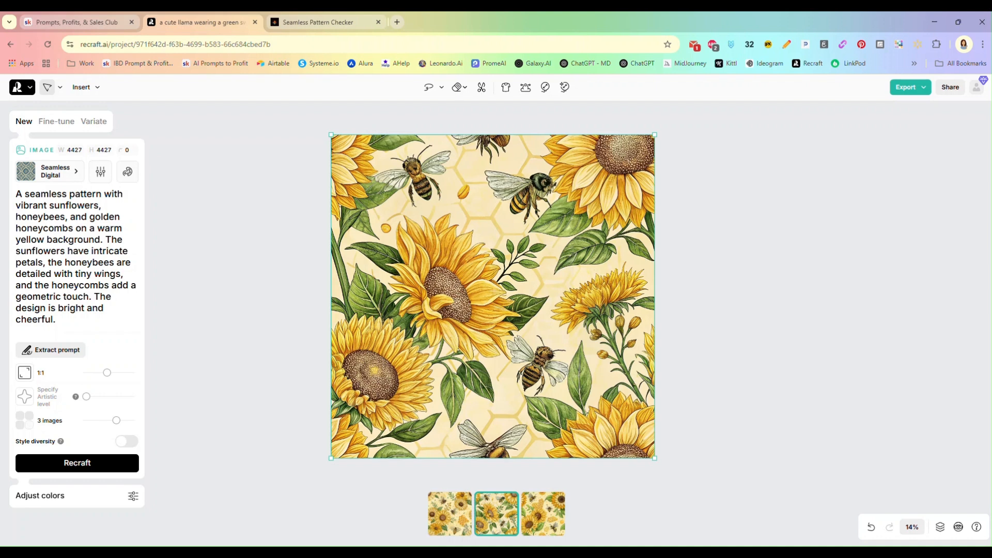
Step: Switch to Seamless Pattern Checker and load the downloaded sunflower and honeybee pattern PNG into it as the tiled background
{"action": "left_click", "coordinate": [316, 23]}
{"action": "left_click", "coordinate": [941, 50]}
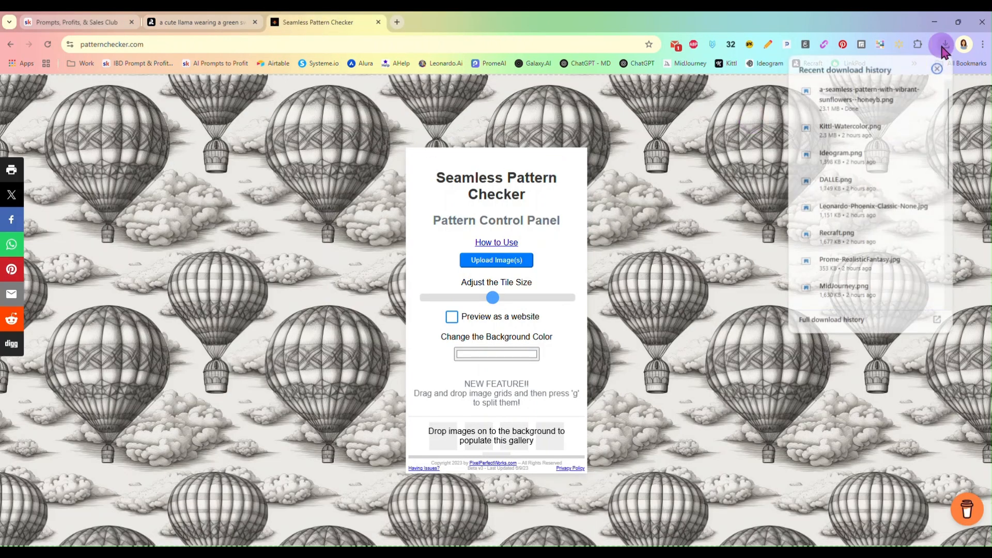
{"action": "left_click_drag", "start_coordinate": [863, 93], "coordinate": [655, 187]}
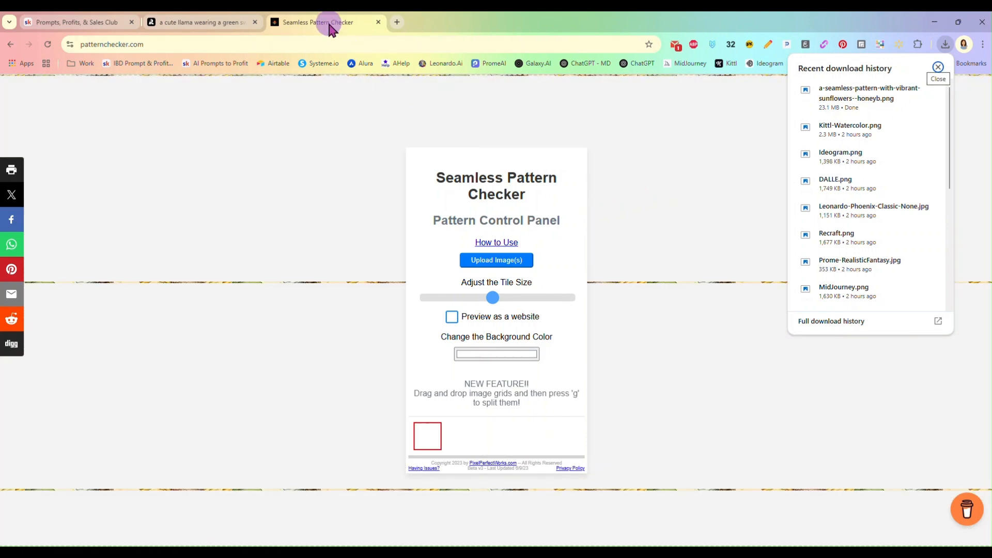
{"action": "left_click", "coordinate": [204, 23]}
{"action": "left_click", "coordinate": [283, 22]}
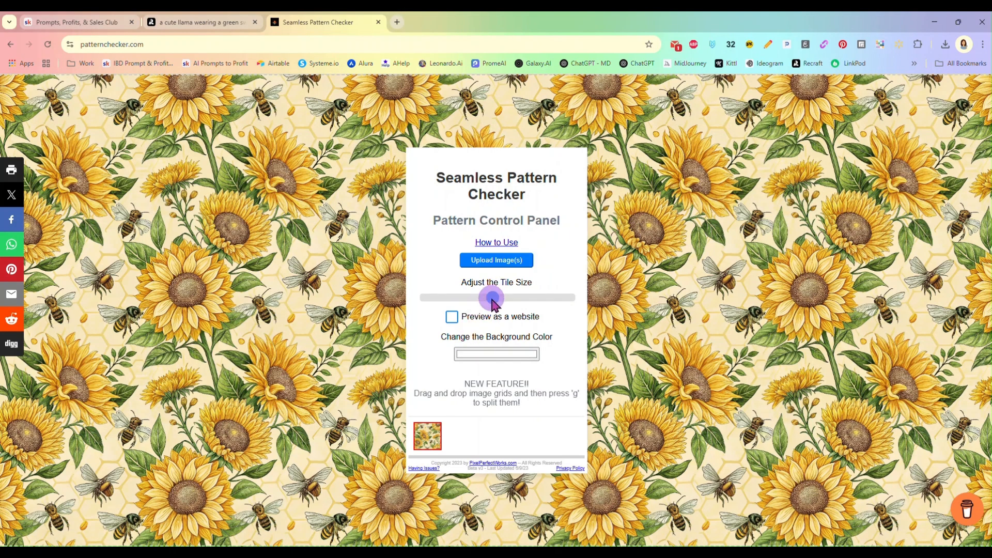
Step: Increase the tile size to inspect the repeating sunflower pattern for seams, and close the pattern checker
{"action": "left_click_drag", "start_coordinate": [522, 308], "coordinate": [515, 309]}
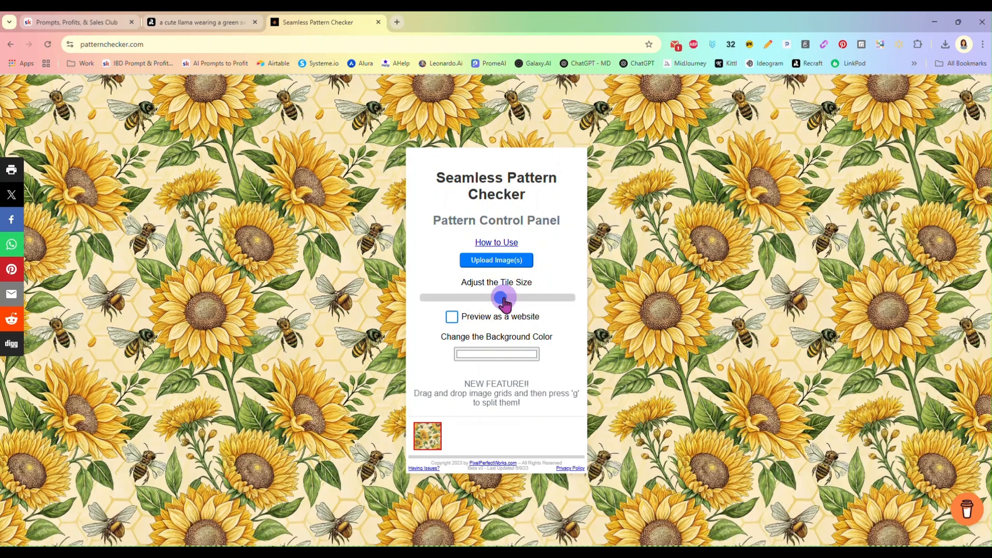
{"action": "left_click", "coordinate": [515, 299]}
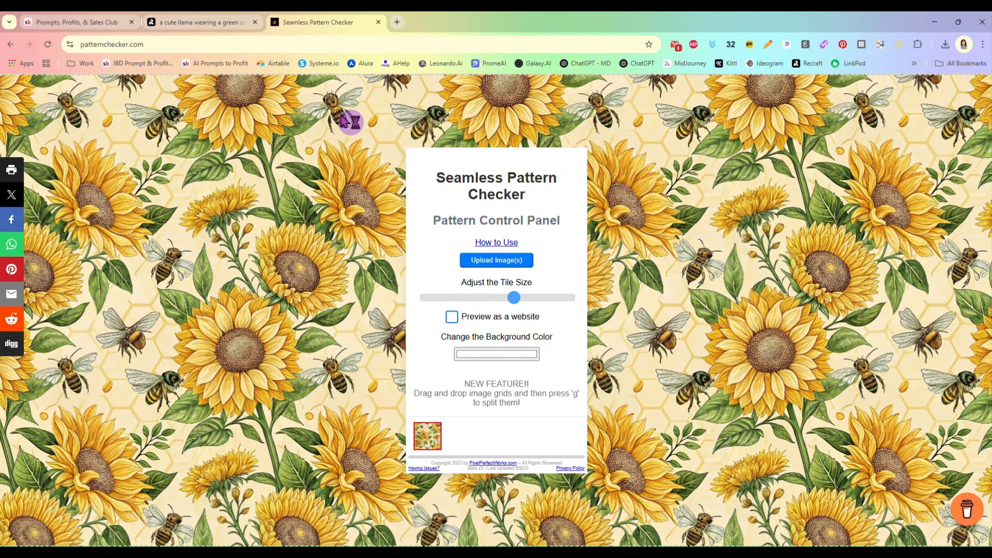
{"action": "left_click", "coordinate": [378, 22]}
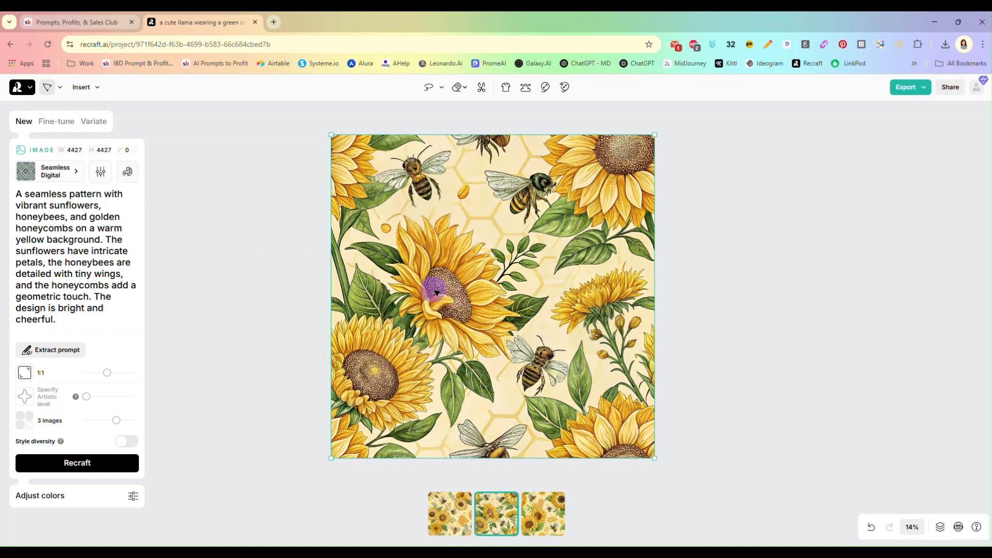
Step: Delete the sunflower pattern and place a new six-image set near the middle of the canvas
{"action": "key", "text": "Delete"}
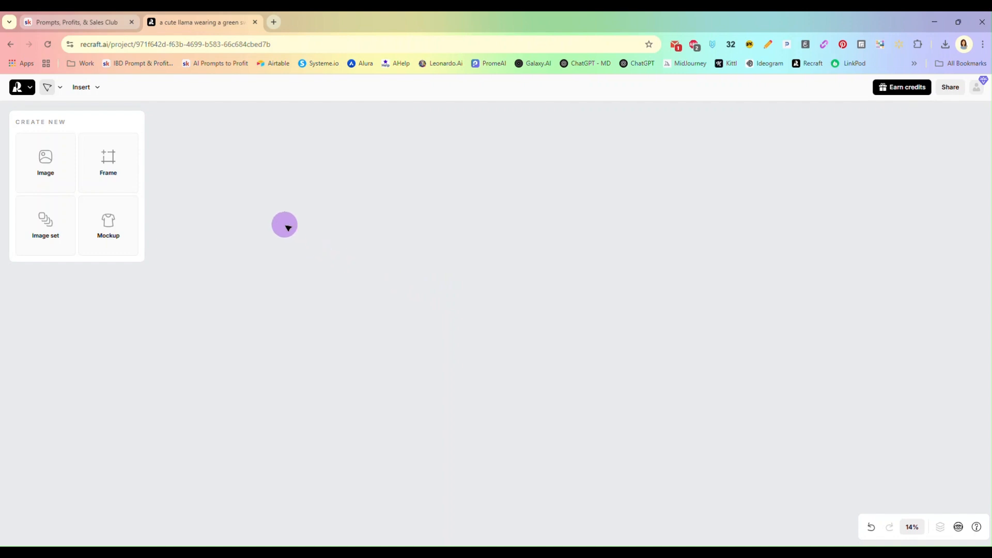
{"action": "left_click", "coordinate": [36, 223]}
{"action": "left_click_drag", "start_coordinate": [614, 286], "coordinate": [535, 175]}
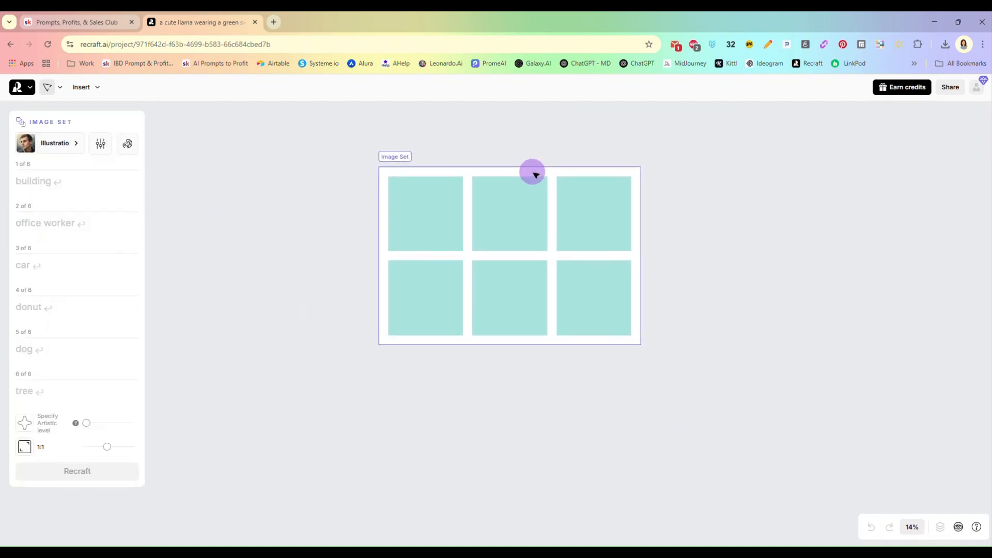
Step: Apply the Clipart Style to the image set
{"action": "left_click", "coordinate": [70, 149]}
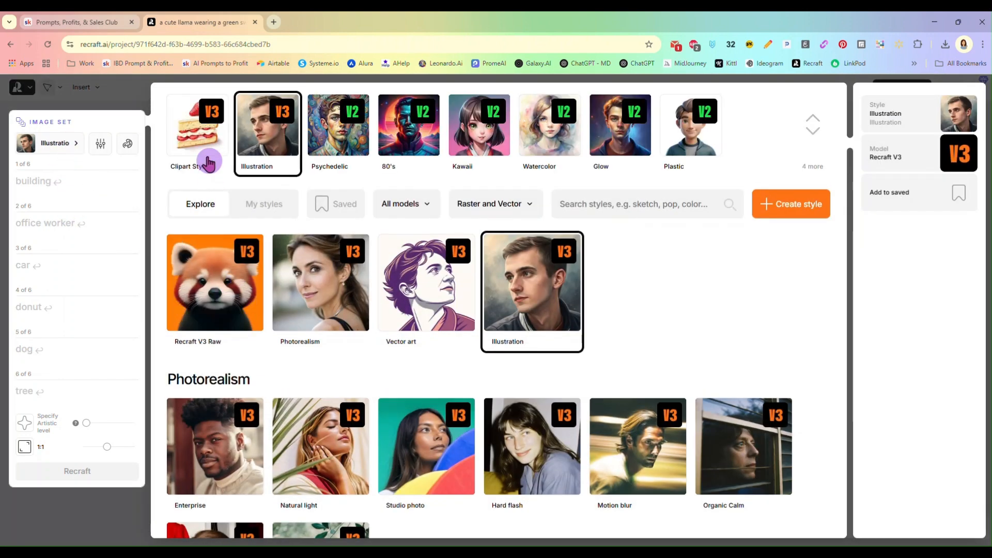
{"action": "left_click", "coordinate": [197, 139]}
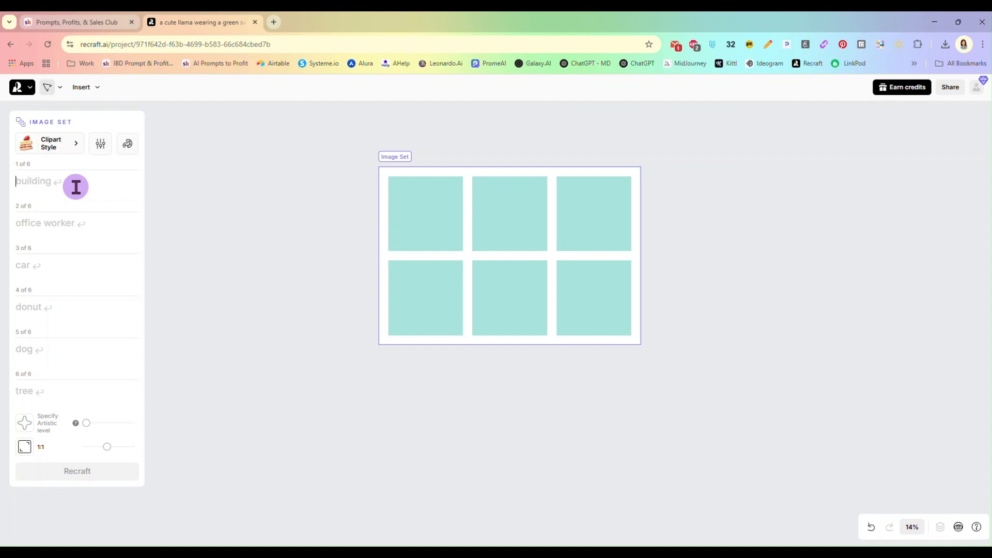
Step: Generate the first three images of the set with the prompts "dog in the grass", "cat in the grass" and "raccoon in the grass"
{"action": "left_click", "coordinate": [66, 195]}
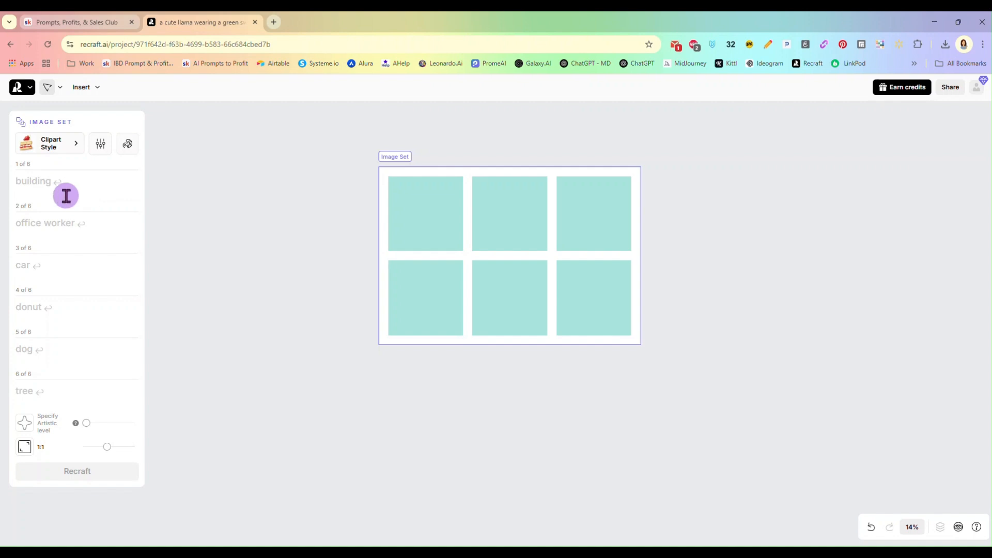
{"action": "type", "text": "DOG"}
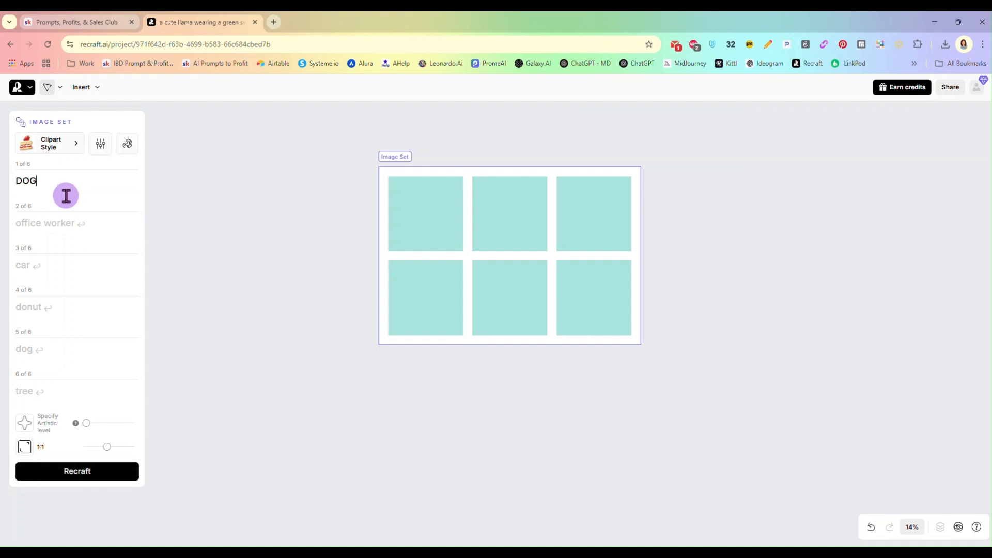
{"action": "key", "text": "BackSpace"}
{"action": "key", "text": "BackSpace"}
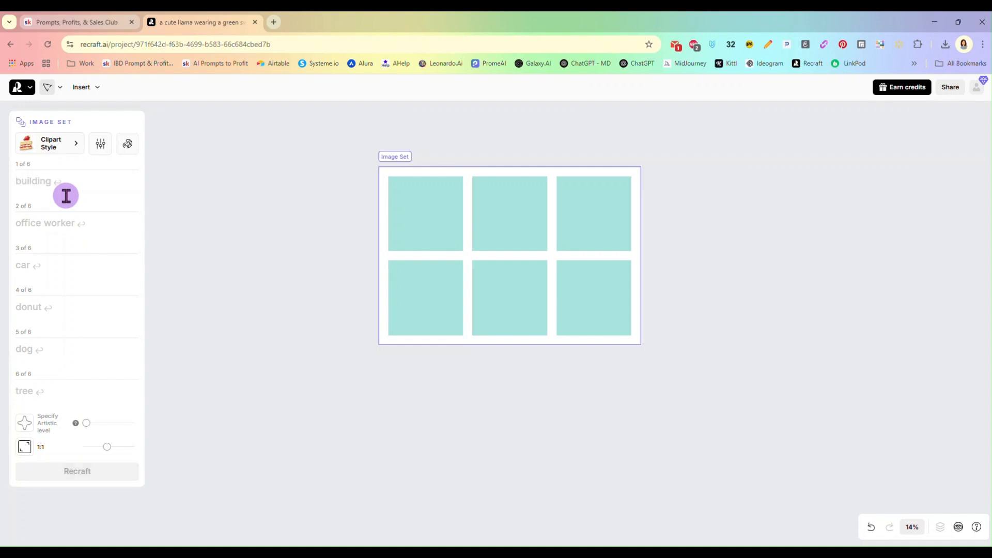
{"action": "type", "text": "dog in the grass"}
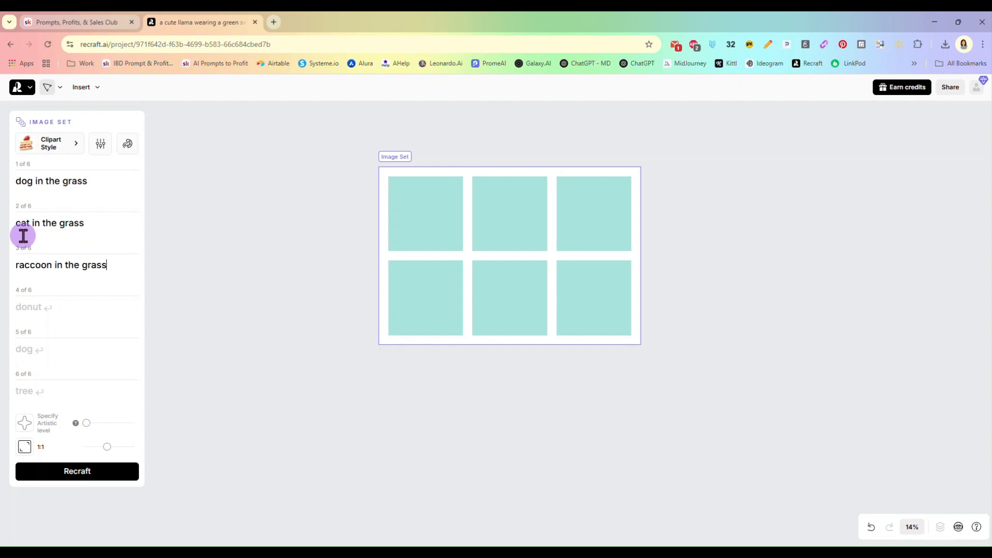
{"action": "key", "text": "ctrl+Return"}
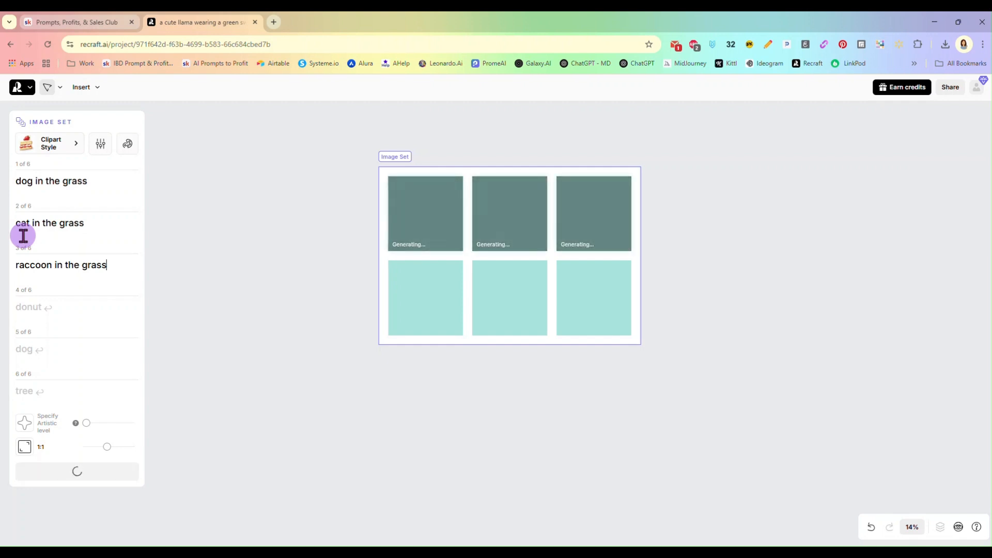
Step: Shift the image set slightly up and to the left, and inspect the generated dog, cat and raccoon images
{"action": "left_click", "coordinate": [71, 318]}
{"action": "left_click", "coordinate": [7, 314]}
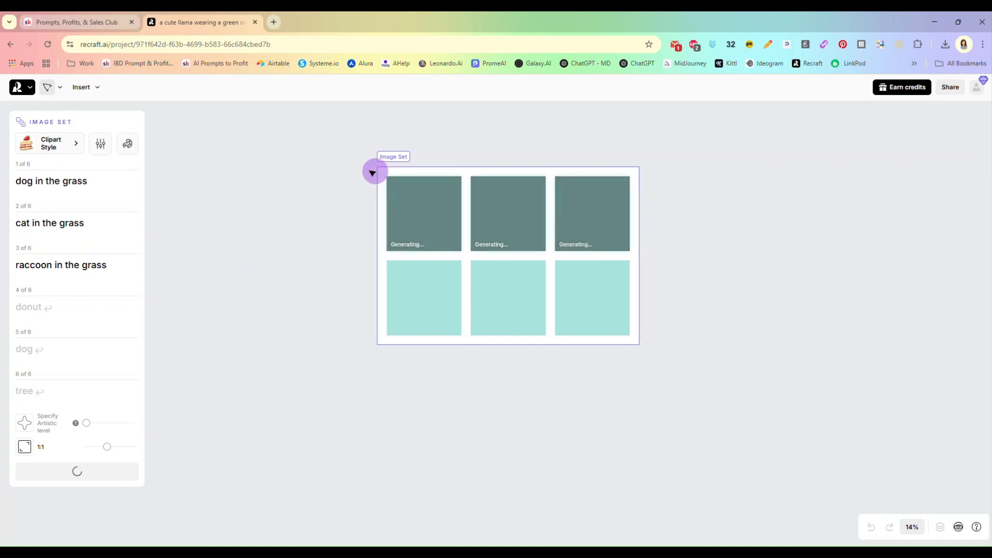
{"action": "left_click_drag", "start_coordinate": [383, 177], "coordinate": [344, 167]}
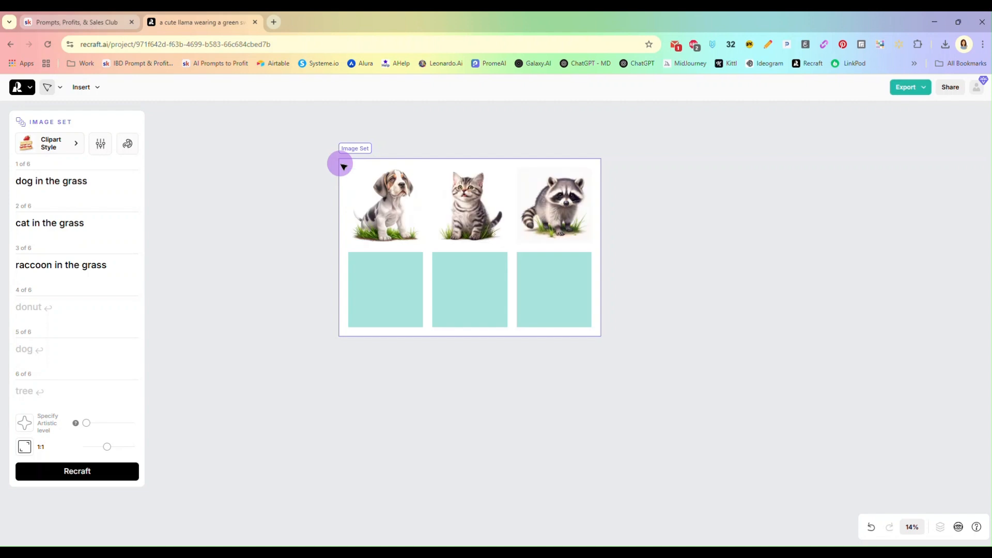
{"action": "left_click", "coordinate": [506, 192]}
{"action": "scroll", "coordinate": [587, 298], "scroll_direction": "up", "scroll_amount": 3}
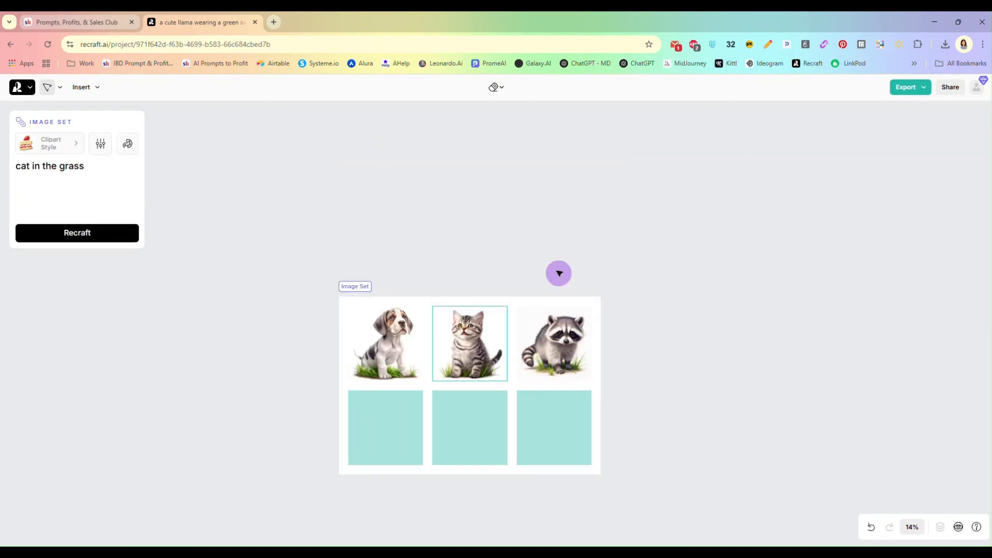
{"action": "scroll", "coordinate": [555, 269], "scroll_direction": "down", "scroll_amount": 3}
{"action": "scroll", "coordinate": [552, 269], "scroll_direction": "up", "scroll_amount": 5}
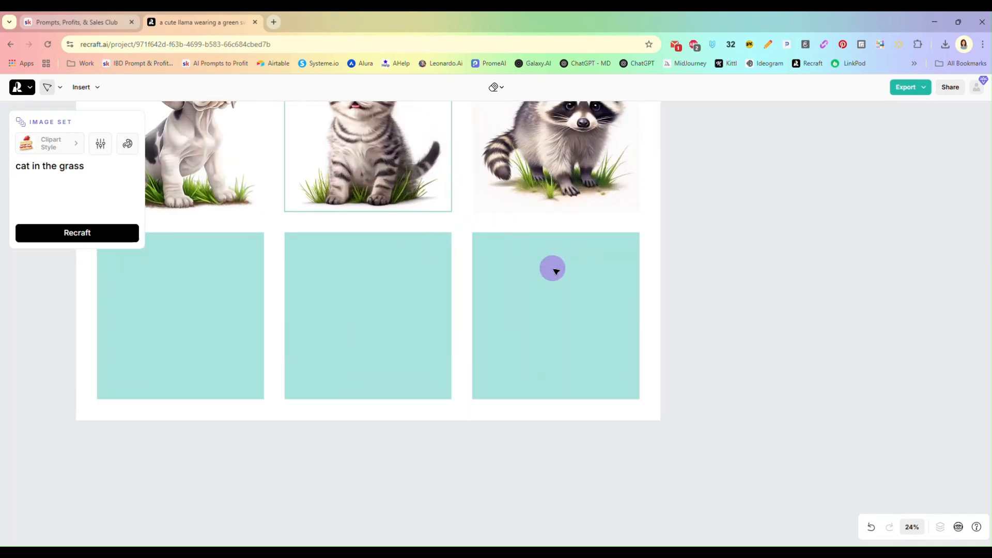
{"action": "left_click_drag", "start_coordinate": [554, 225], "coordinate": [669, 326]}
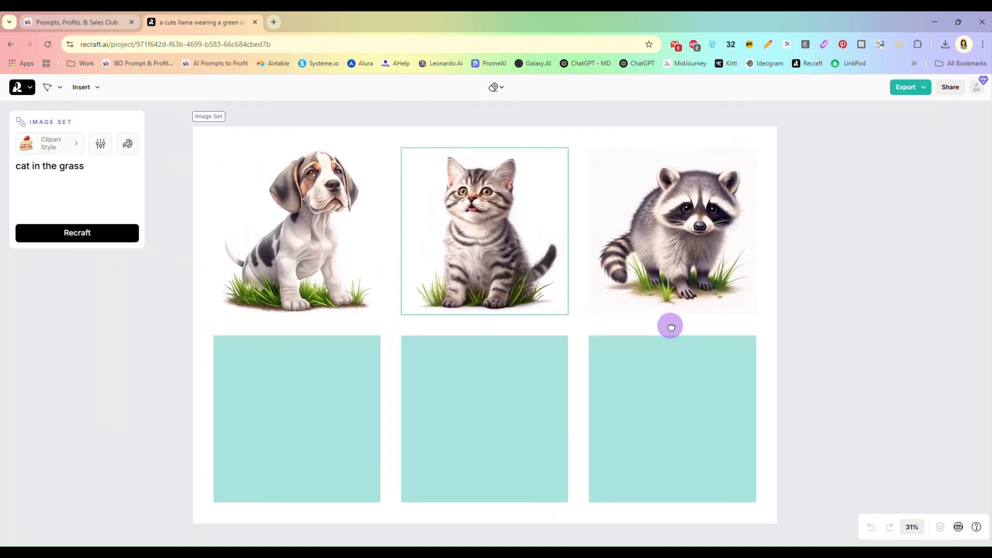
{"action": "left_click", "coordinate": [825, 239]}
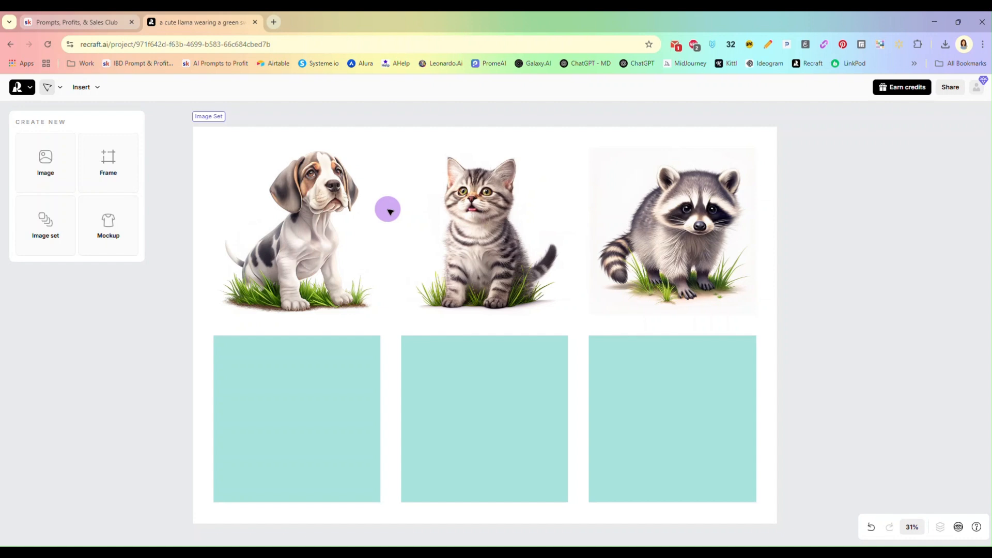
Step: Generate "llama in the grass" in the fourth slot of the image set
{"action": "left_click", "coordinate": [359, 185]}
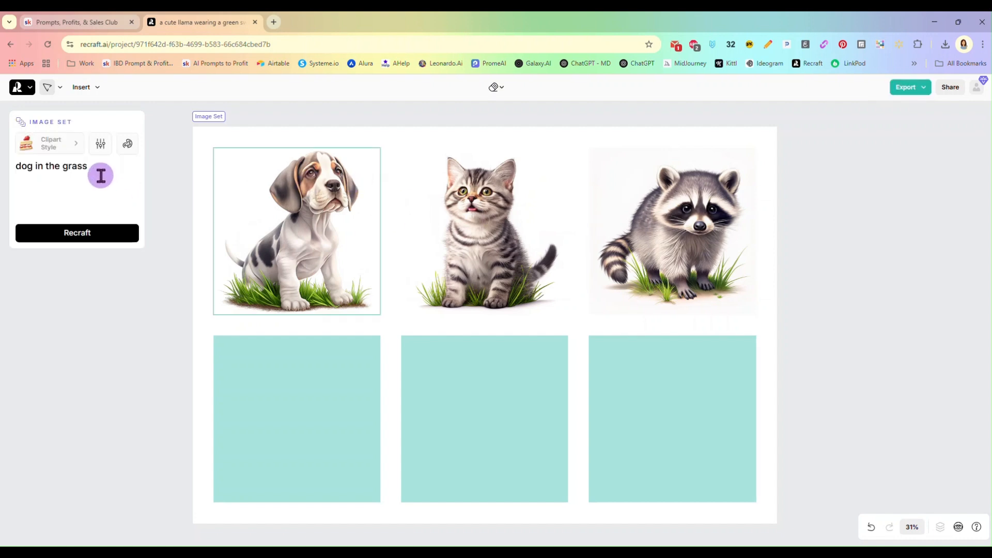
{"action": "left_click", "coordinate": [326, 374]}
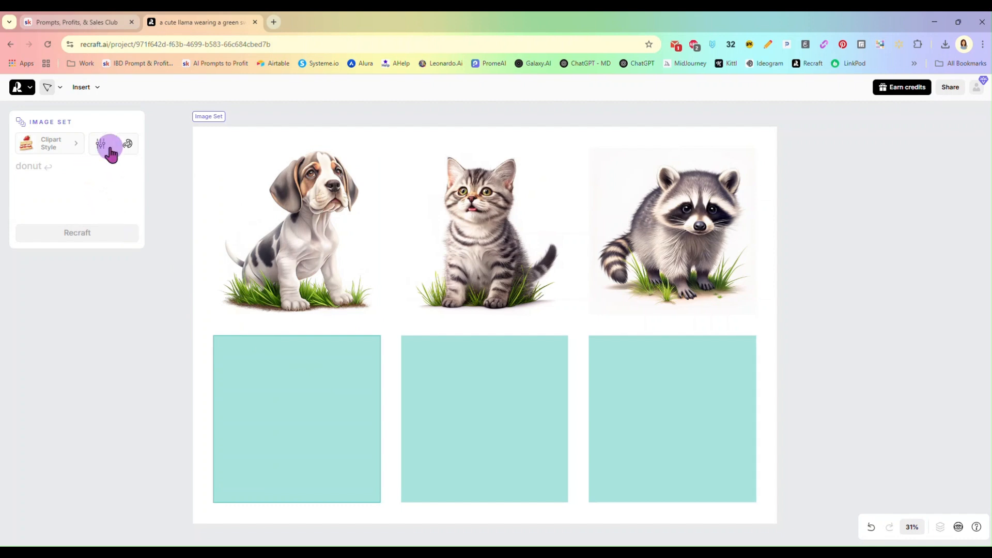
{"action": "type", "text": "llama"}
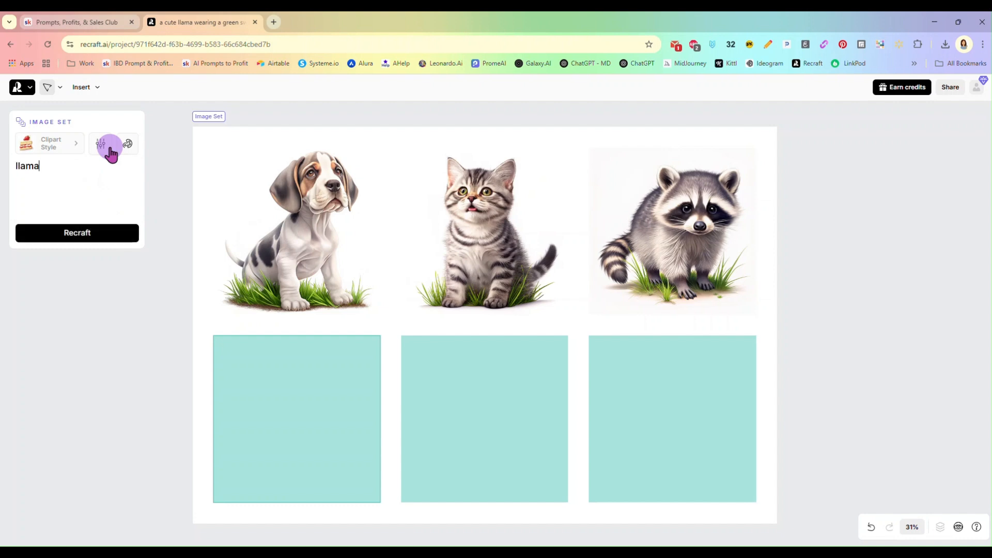
{"action": "type", "text": " in the grass"}
{"action": "key", "text": "Return"}
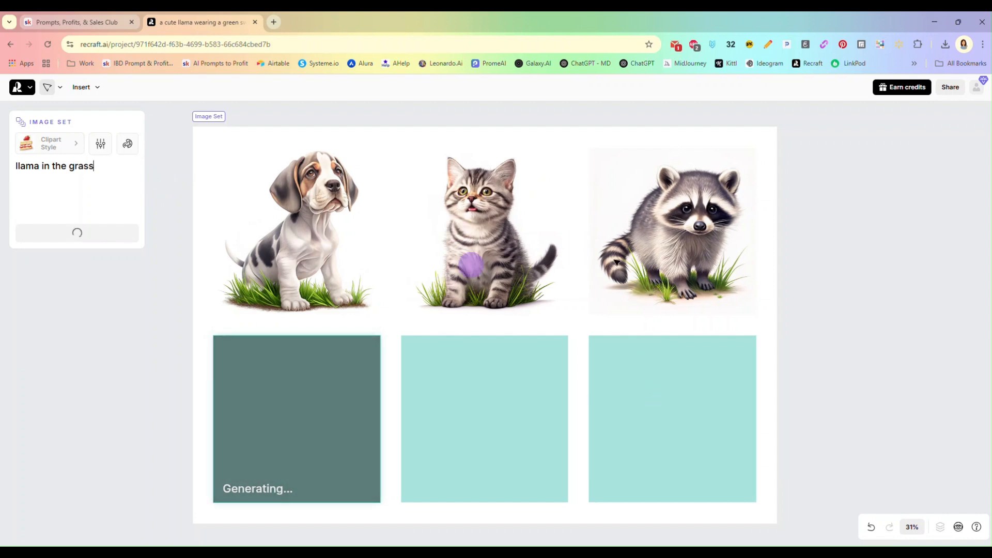
Step: Place copies of the cat, raccoon, dog and llama images on the empty canvas to the right of the image set
{"action": "left_click", "coordinate": [473, 195]}
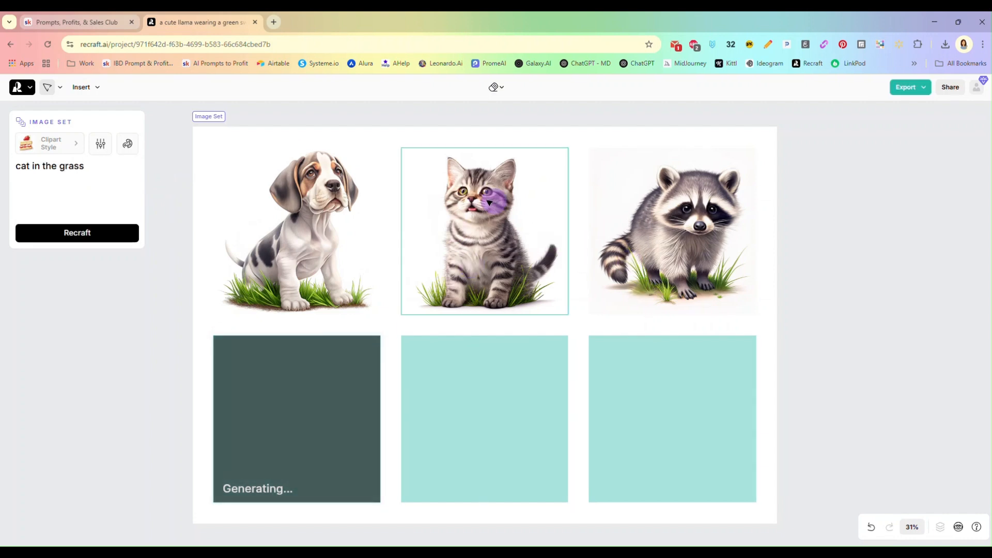
{"action": "left_click_drag", "start_coordinate": [471, 195], "coordinate": [874, 208]}
{"action": "left_click_drag", "start_coordinate": [693, 212], "coordinate": [911, 383]}
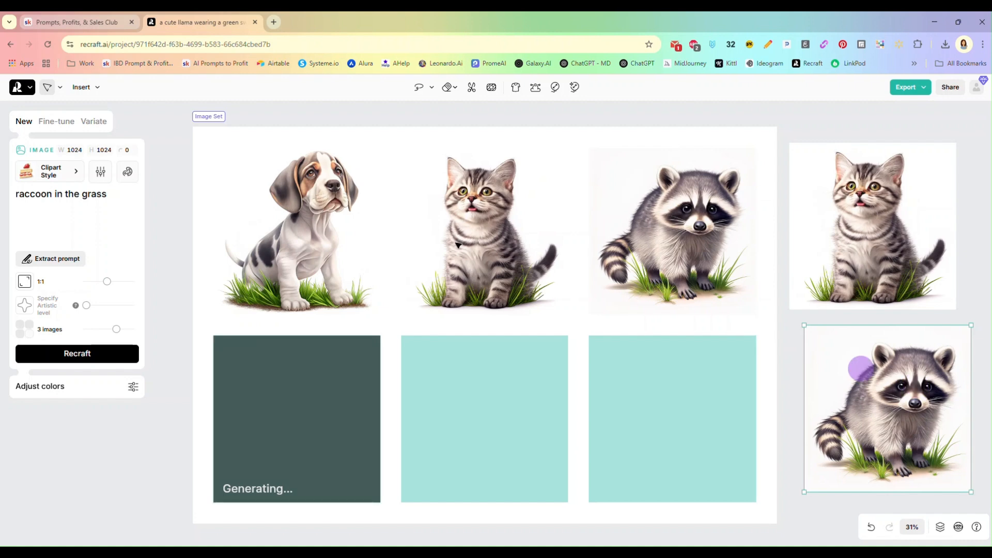
{"action": "left_click_drag", "start_coordinate": [308, 222], "coordinate": [943, 305]}
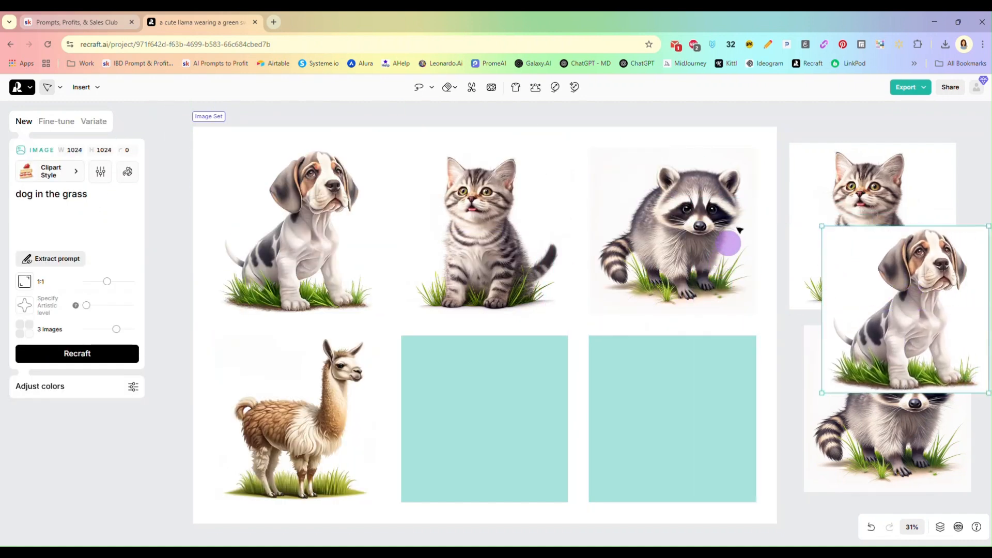
{"action": "left_click_drag", "start_coordinate": [276, 427], "coordinate": [855, 272]}
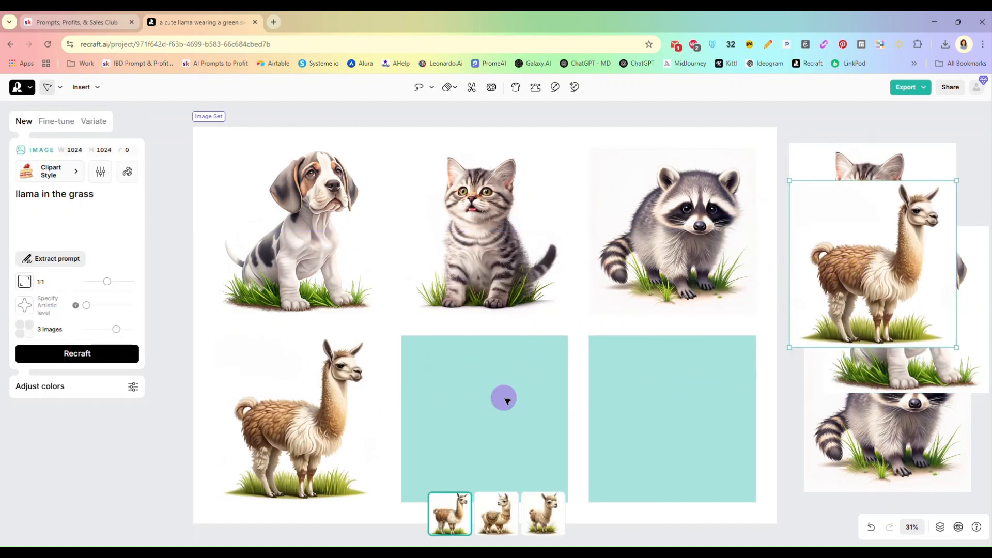
Step: Generate "little boy in the grass" in the fifth slot of the image set
{"action": "left_click", "coordinate": [461, 387]}
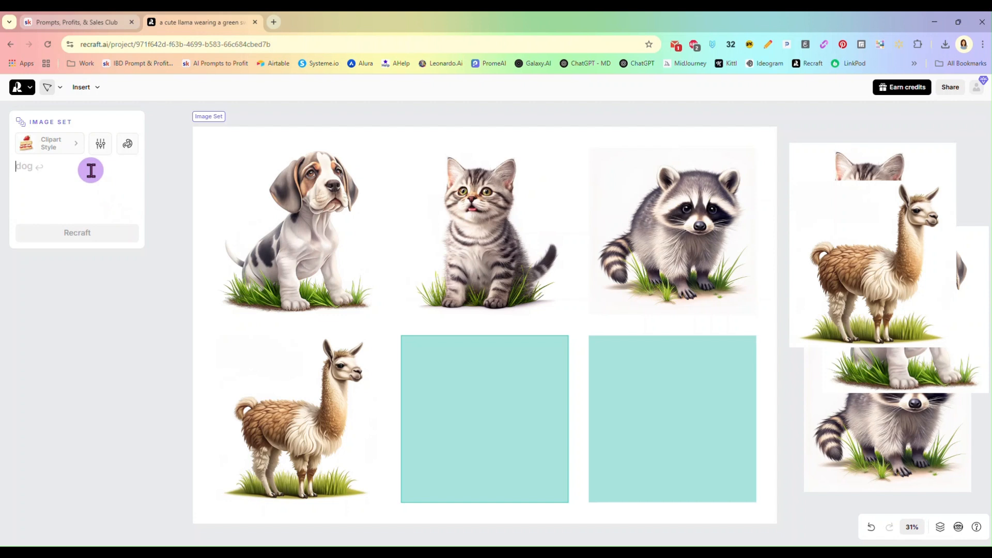
{"action": "left_click", "coordinate": [52, 178]}
{"action": "type", "text": "little boy in th"}
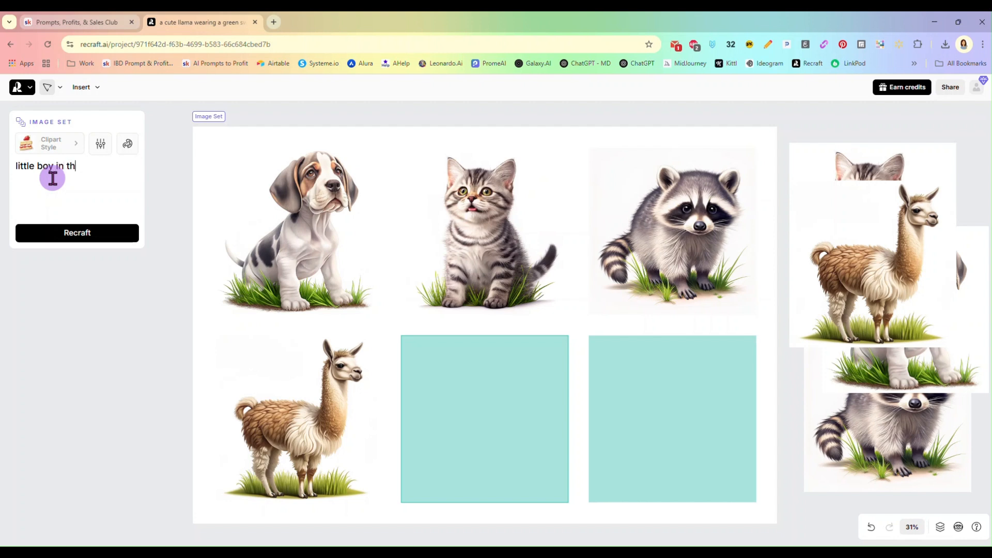
{"action": "type", "text": "e grass"}
{"action": "key", "text": "Return"}
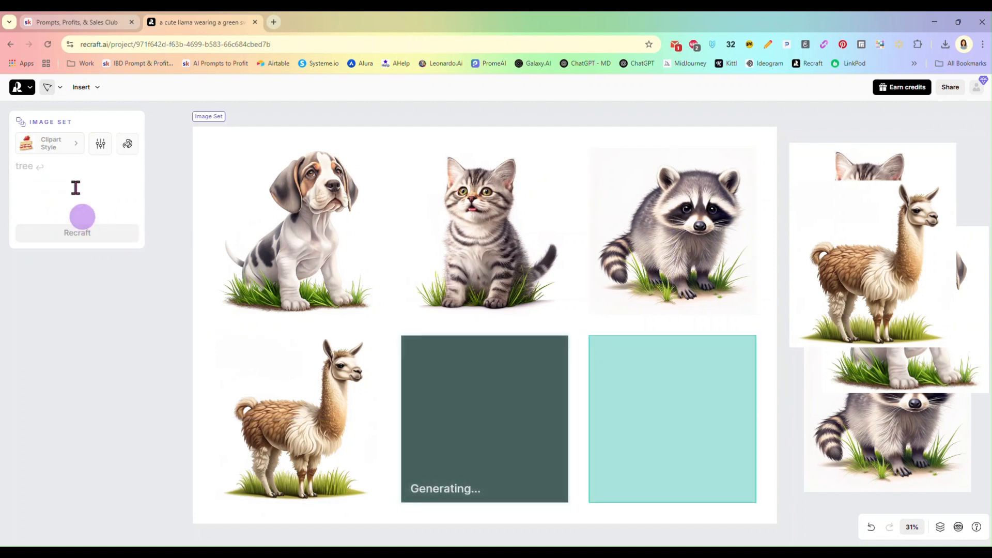
Step: Generate "little girl in the grass" in the sixth slot of the image set
{"action": "type", "text": "little"}
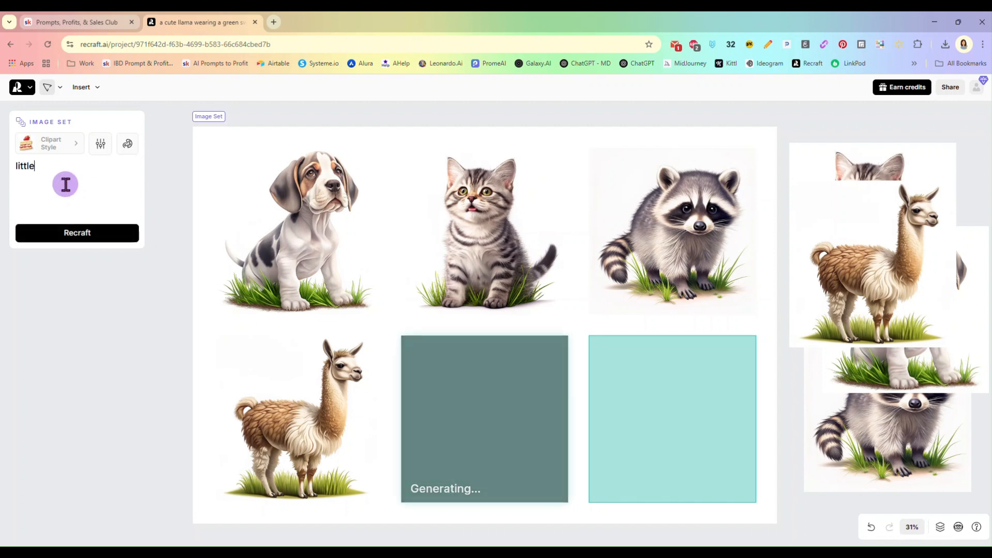
{"action": "type", "text": " gir"}
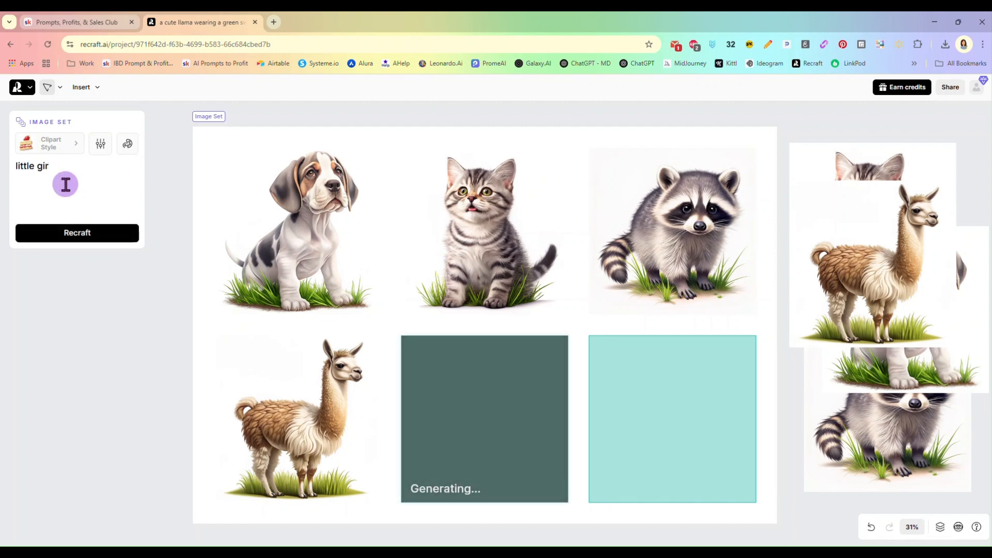
{"action": "type", "text": " ll in the grass"}
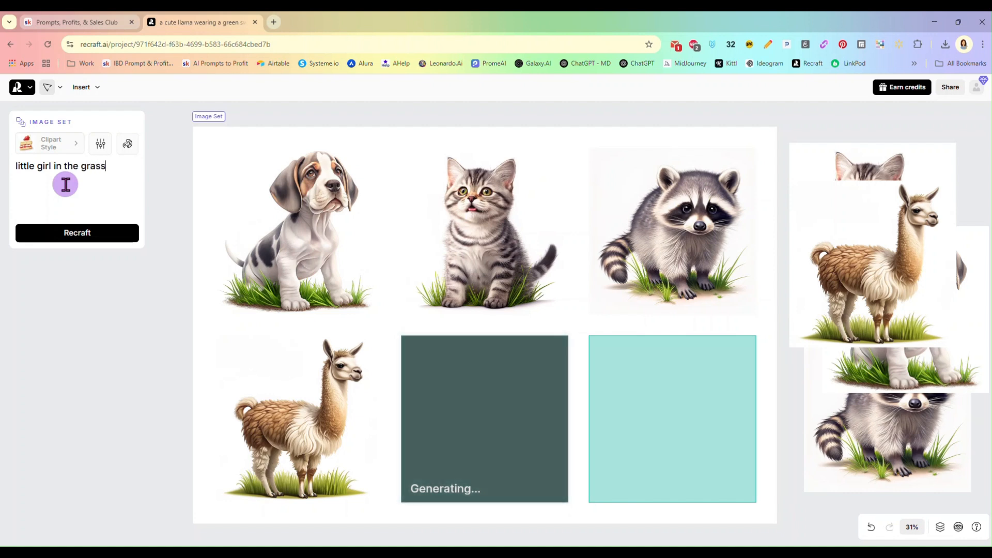
{"action": "key", "text": "Return"}
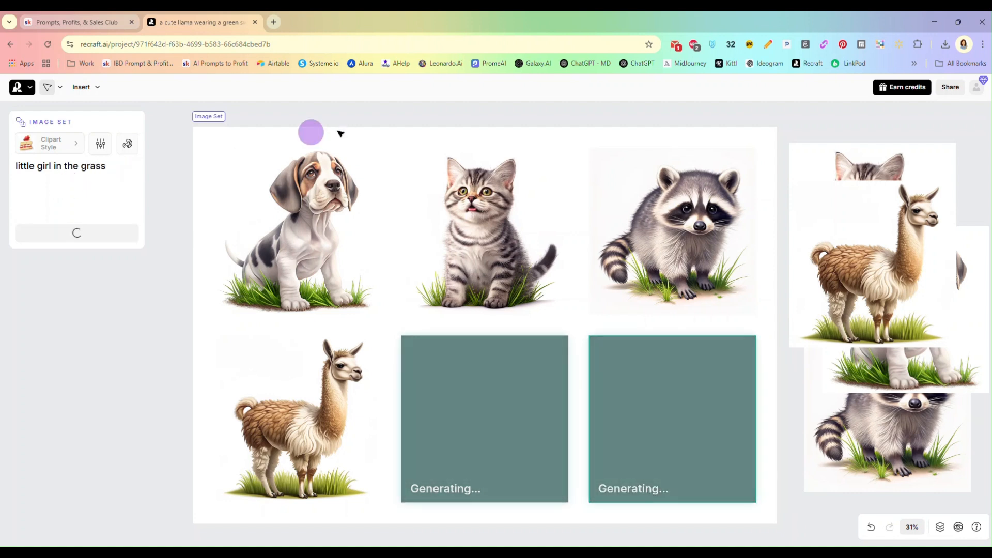
Step: Move the whole image set up and to the left, away from the separate animal copies
{"action": "left_click", "coordinate": [309, 130]}
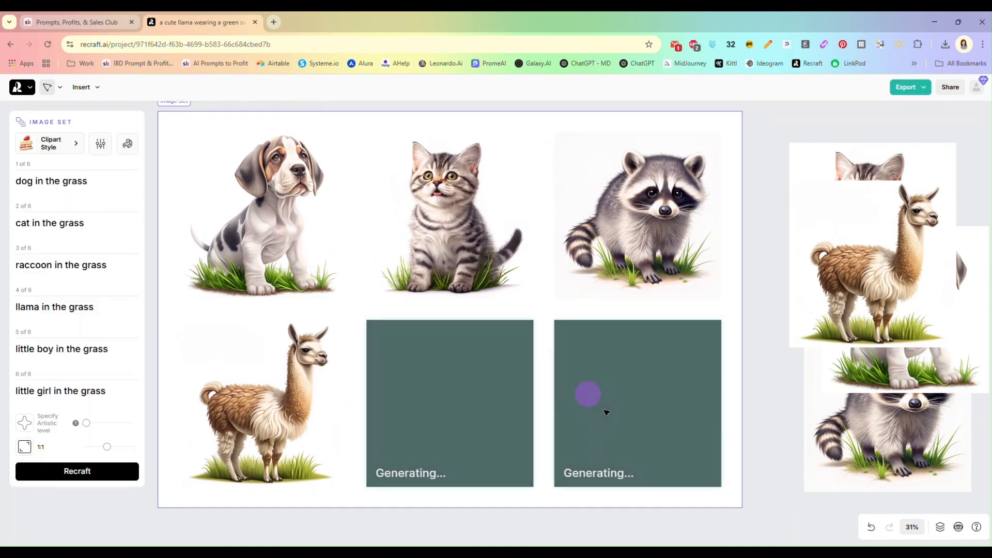
{"action": "scroll", "coordinate": [553, 353], "scroll_direction": "down", "scroll_amount": 2}
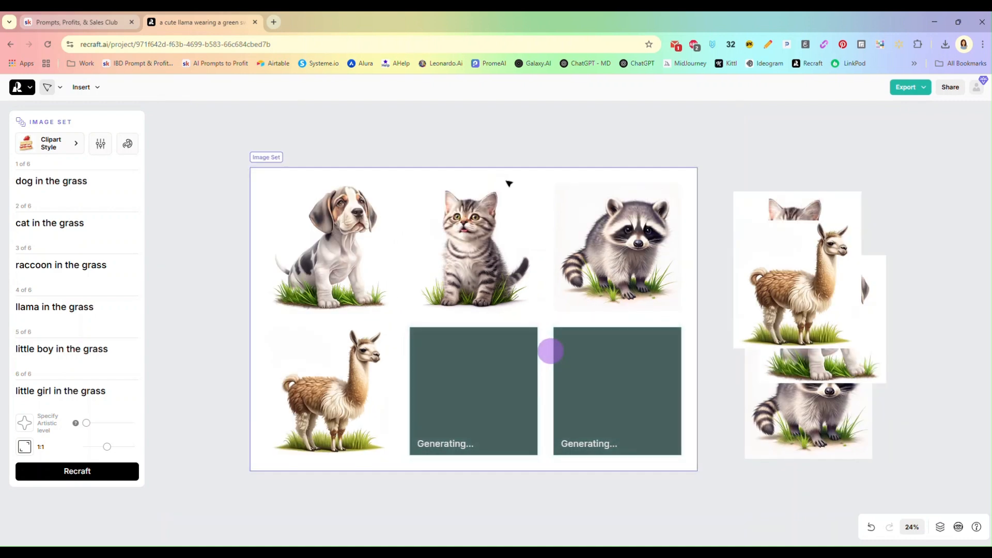
{"action": "left_click_drag", "start_coordinate": [506, 181], "coordinate": [455, 152]}
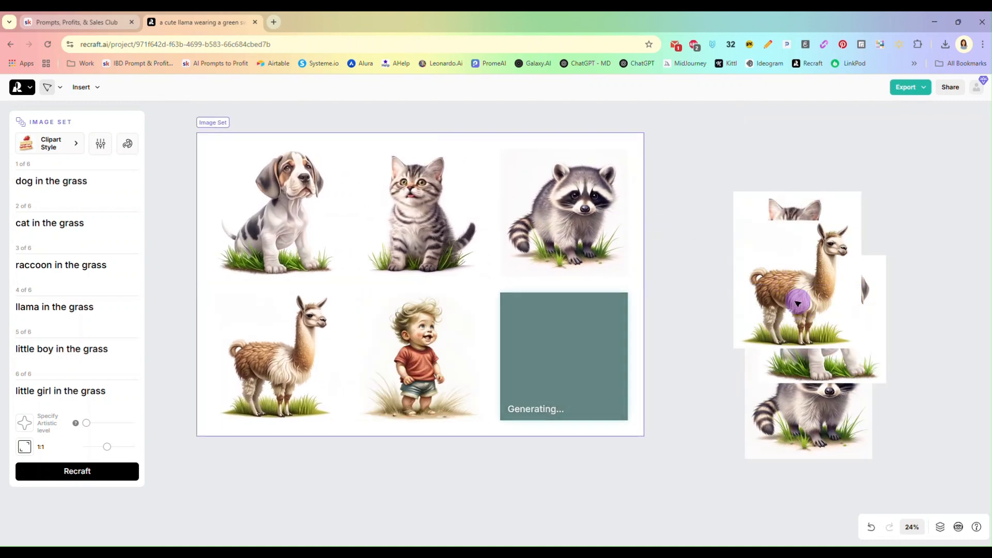
Step: Move the llama copy up beside the image set, and place copies of the little boy and little girl images among the other copies
{"action": "left_click_drag", "start_coordinate": [798, 300], "coordinate": [717, 197]}
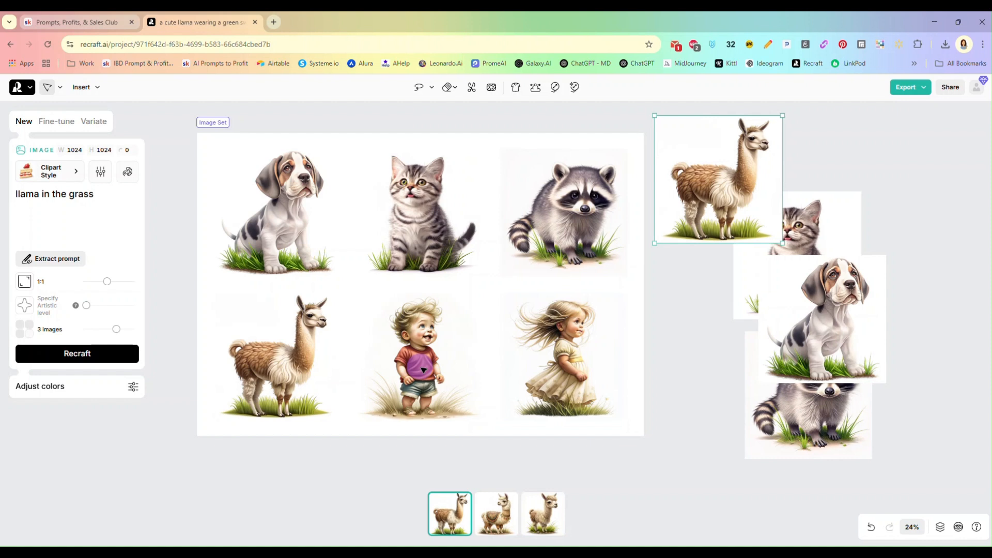
{"action": "left_click_drag", "start_coordinate": [424, 369], "coordinate": [756, 337]}
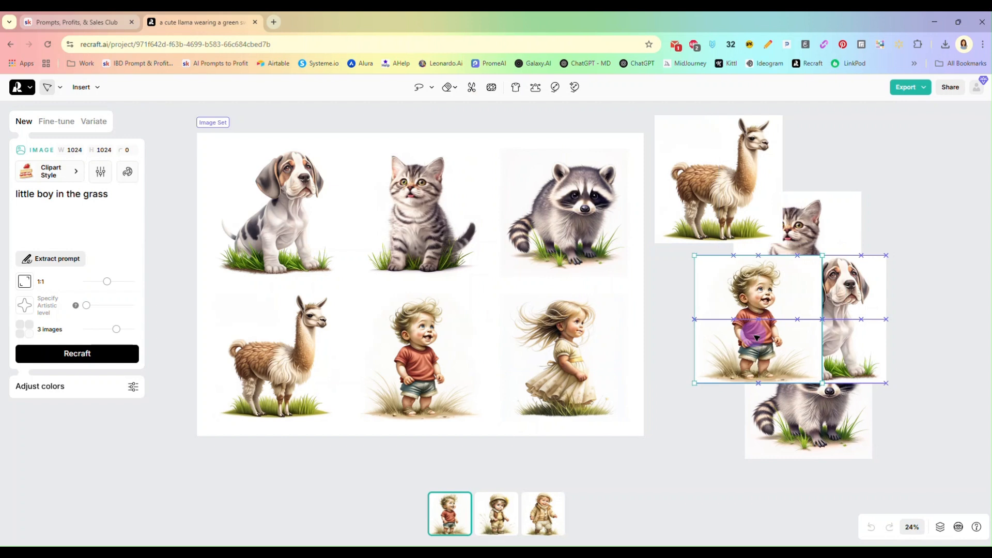
{"action": "left_click_drag", "start_coordinate": [527, 365], "coordinate": [852, 237]}
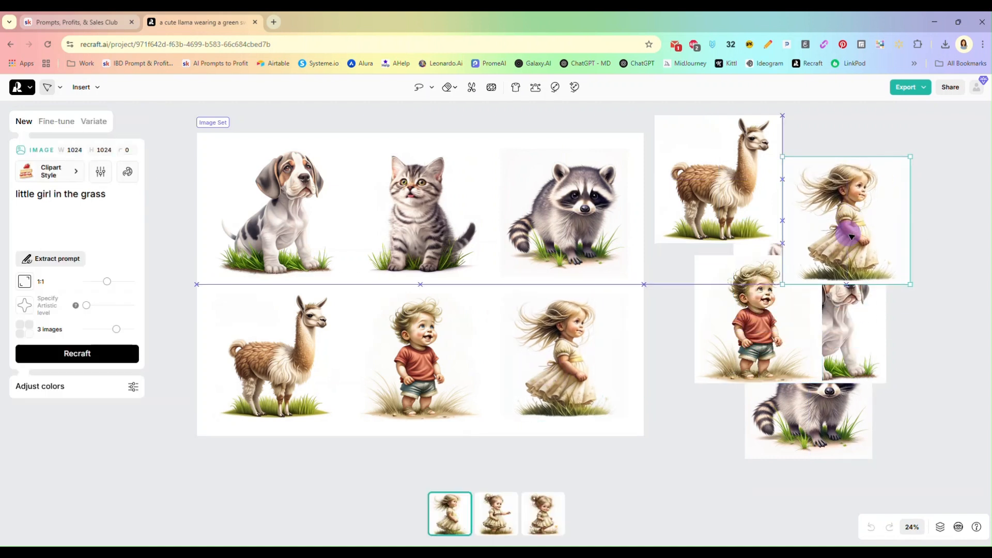
Step: Delete the image set and draw a 16:9 frame of about 3759 × 2048 in its place
{"action": "left_click", "coordinate": [349, 148]}
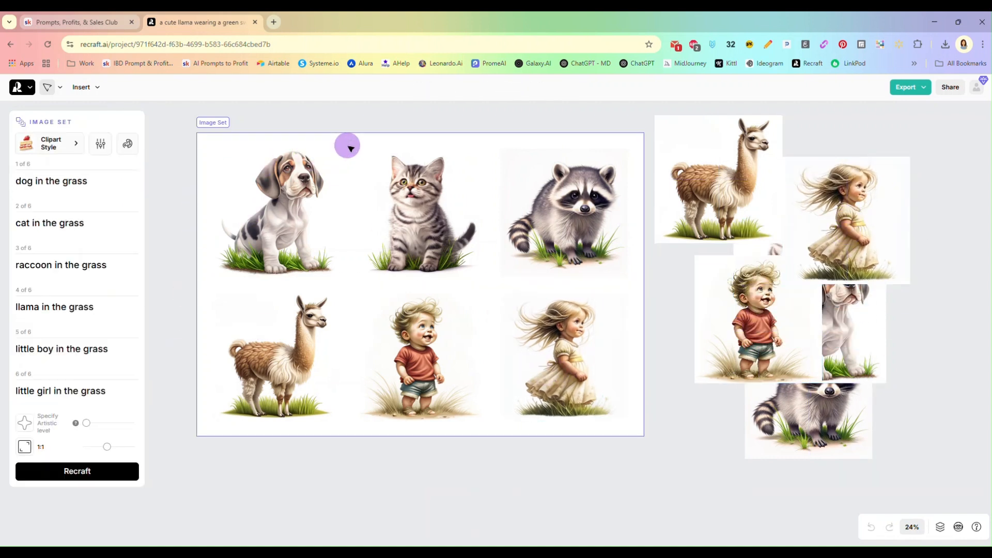
{"action": "key", "text": "Delete"}
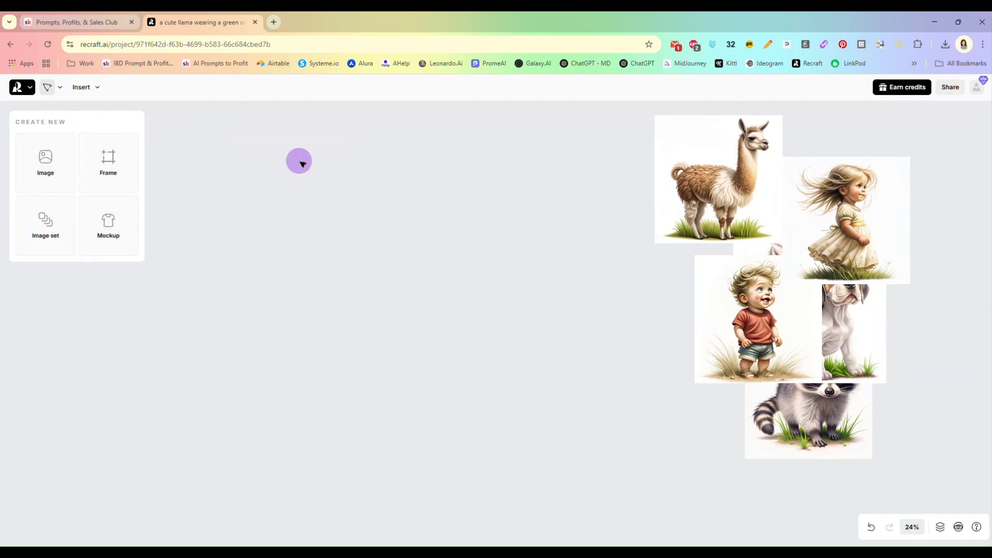
{"action": "left_click", "coordinate": [105, 164]}
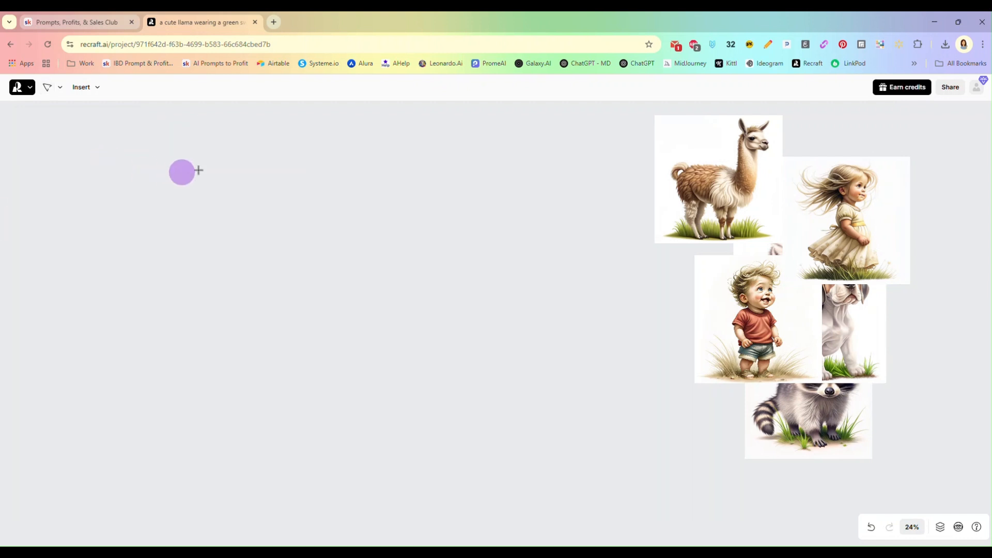
{"action": "left_click_drag", "start_coordinate": [171, 125], "coordinate": [640, 380]}
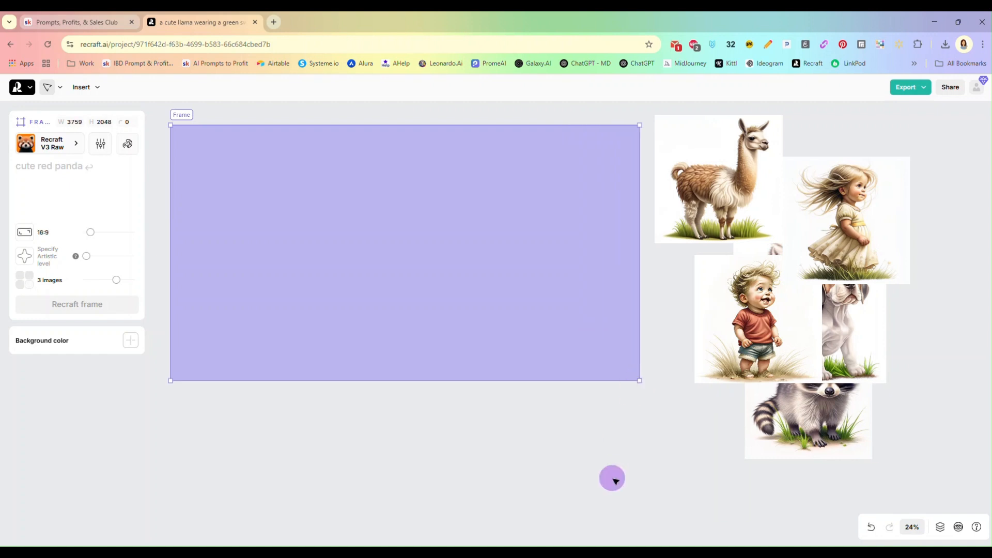
Step: Place the little boy image in the frame's lower-left corner and the little girl image in its lower-right corner
{"action": "left_click_drag", "start_coordinate": [770, 325], "coordinate": [249, 314]}
{"action": "left_click_drag", "start_coordinate": [865, 214], "coordinate": [590, 310]}
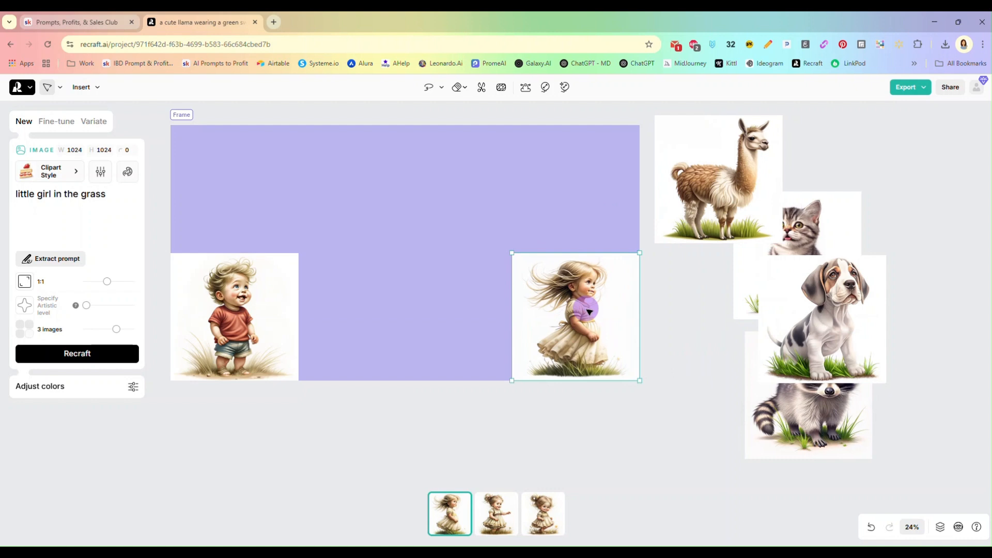
{"action": "right_click", "coordinate": [590, 312]}
{"action": "left_click", "coordinate": [577, 307]}
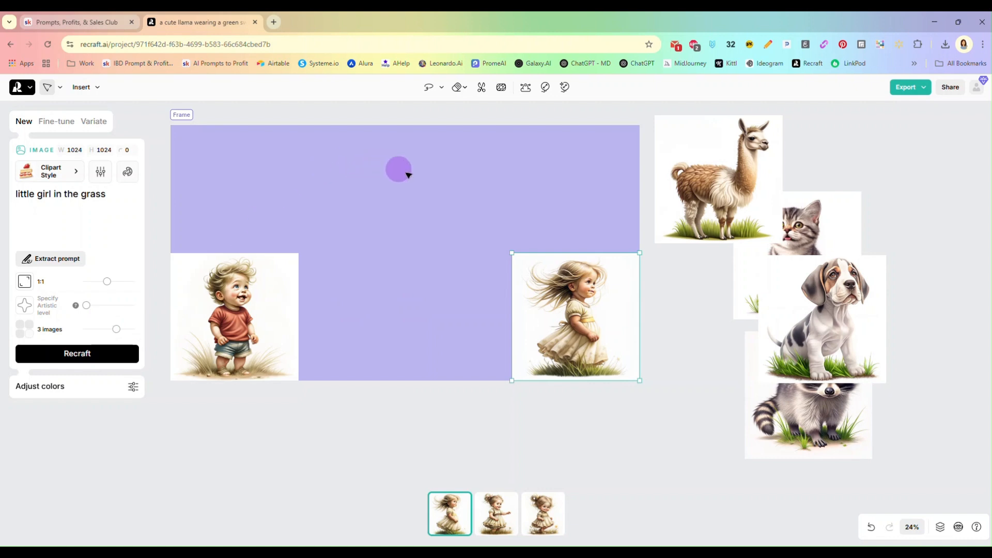
Step: Add the text "Summer Fun" to the upper part of the frame
{"action": "left_click", "coordinate": [402, 170]}
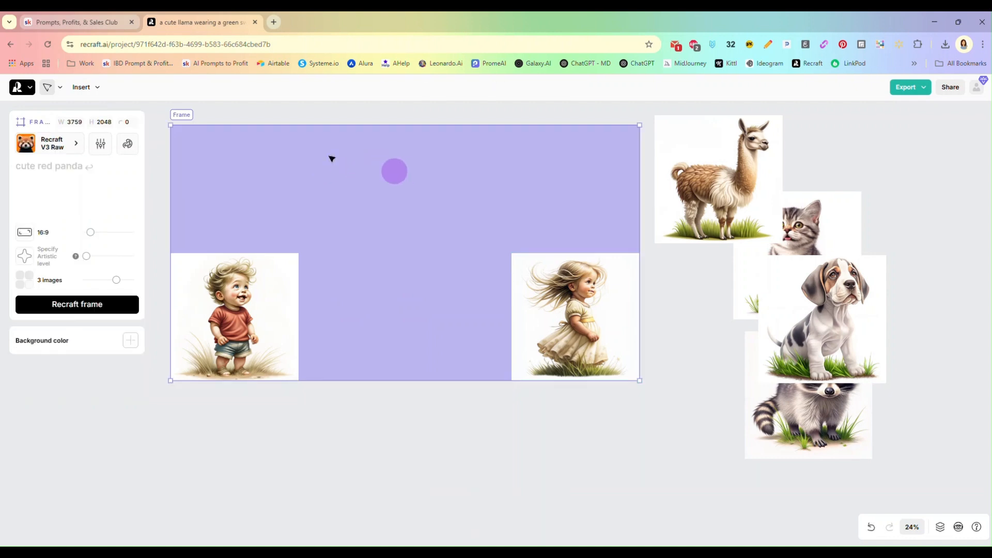
{"action": "left_click", "coordinate": [99, 88]}
{"action": "left_click", "coordinate": [118, 222]}
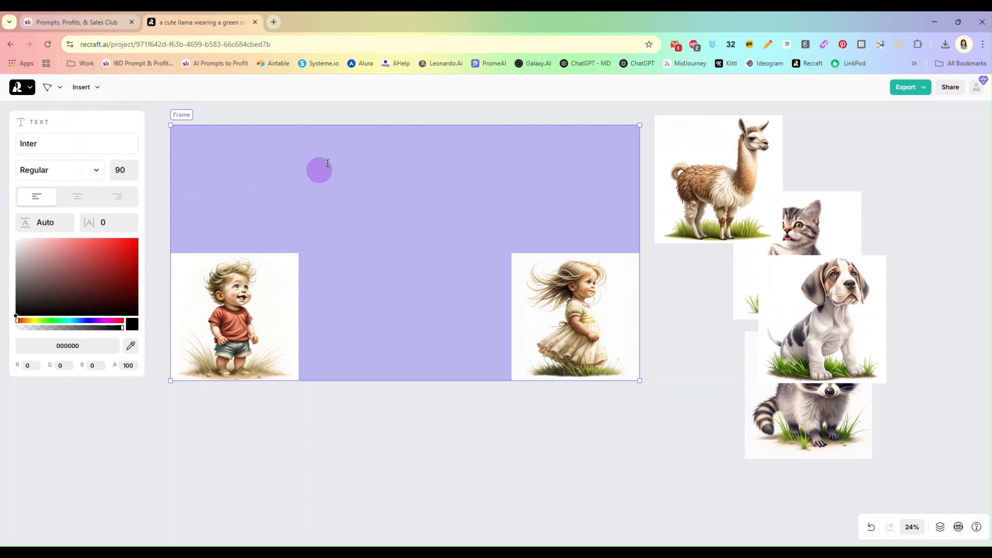
{"action": "left_click", "coordinate": [406, 181]}
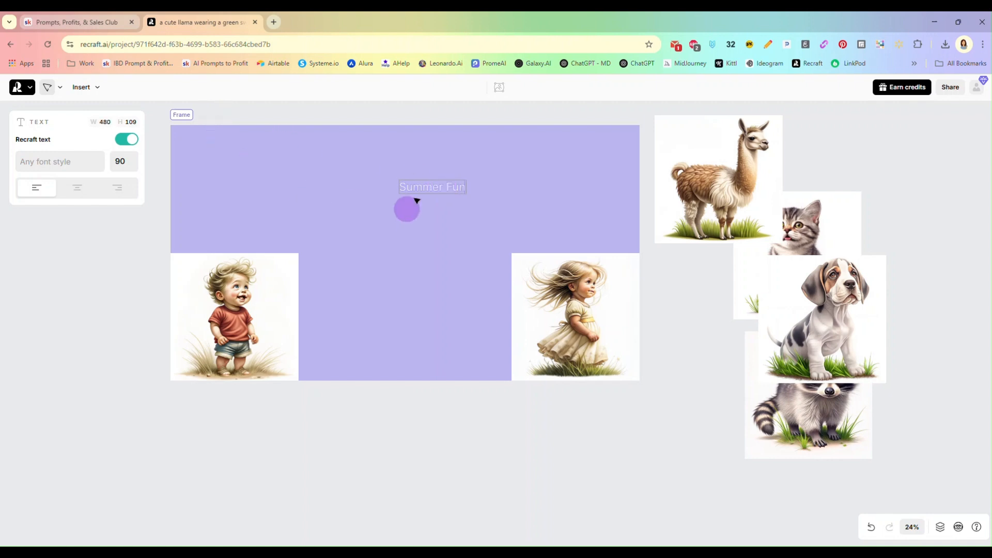
Step: Enlarge the "Summer Fun" text to a size of about 322 and centre it in the frame's upper area
{"action": "left_click", "coordinate": [397, 184]}
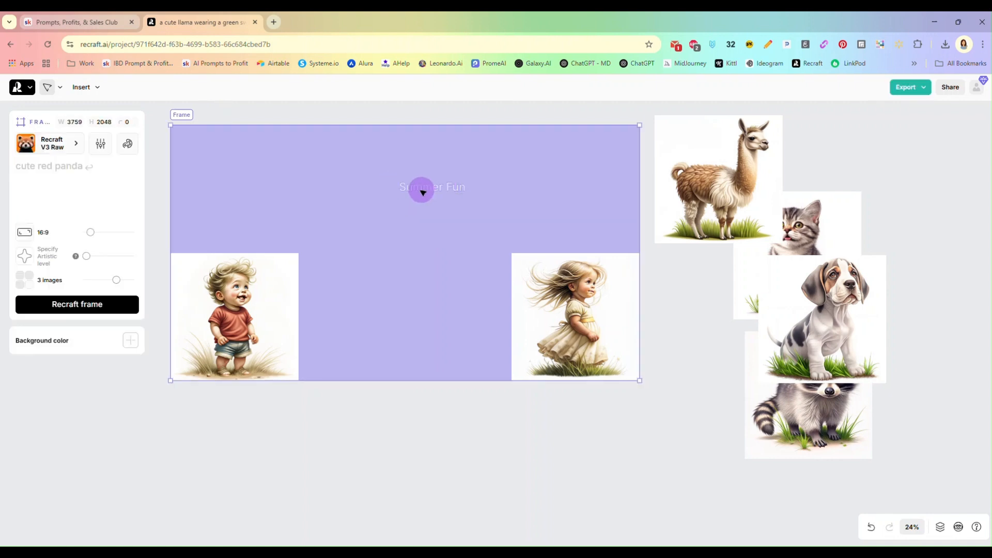
{"action": "left_click", "coordinate": [415, 190]}
{"action": "left_click_drag", "start_coordinate": [399, 180], "coordinate": [224, 144]}
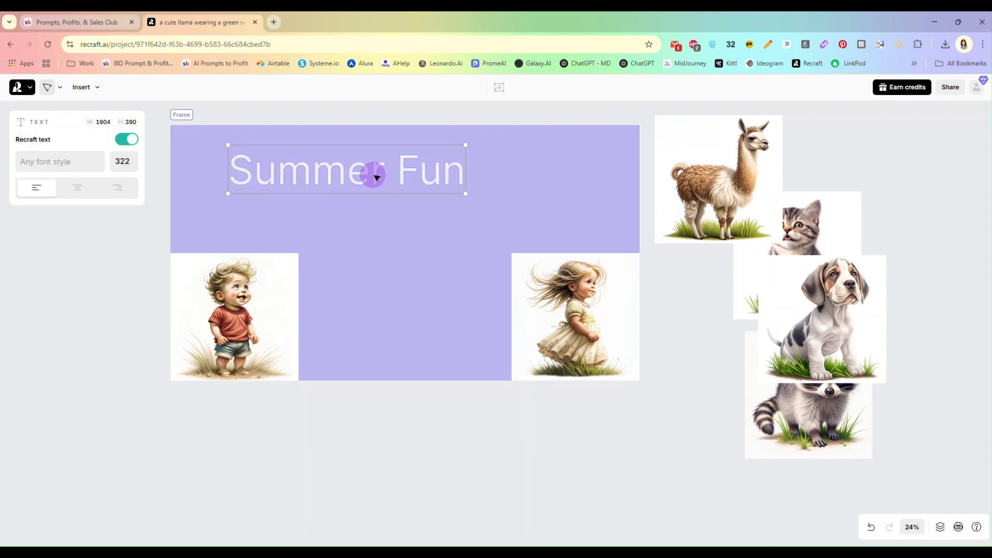
{"action": "left_click_drag", "start_coordinate": [377, 177], "coordinate": [435, 188]}
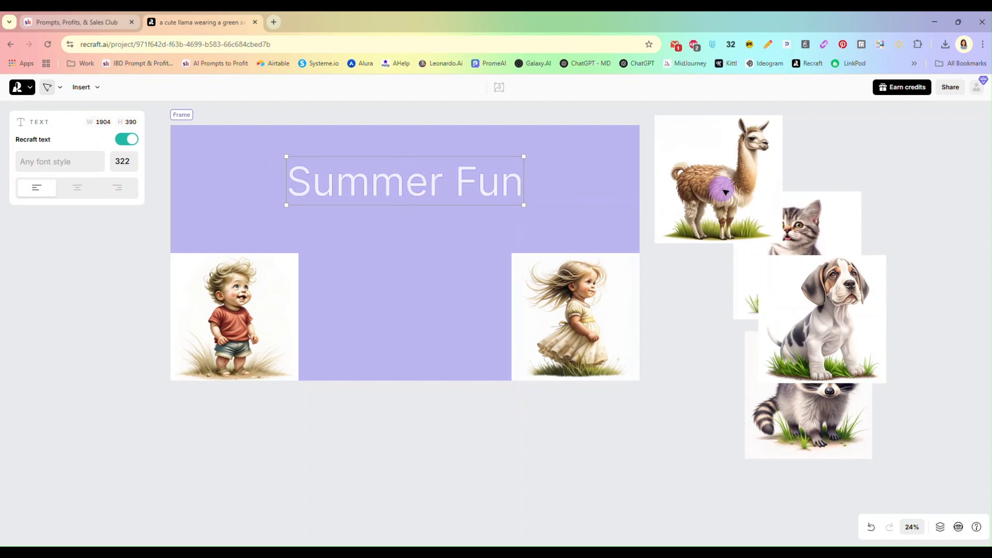
Step: Place the cat and dog images between the two children, shrinking the cat to about 715 × 715 and the dog to about 652 × 652
{"action": "left_click_drag", "start_coordinate": [806, 222], "coordinate": [465, 296]}
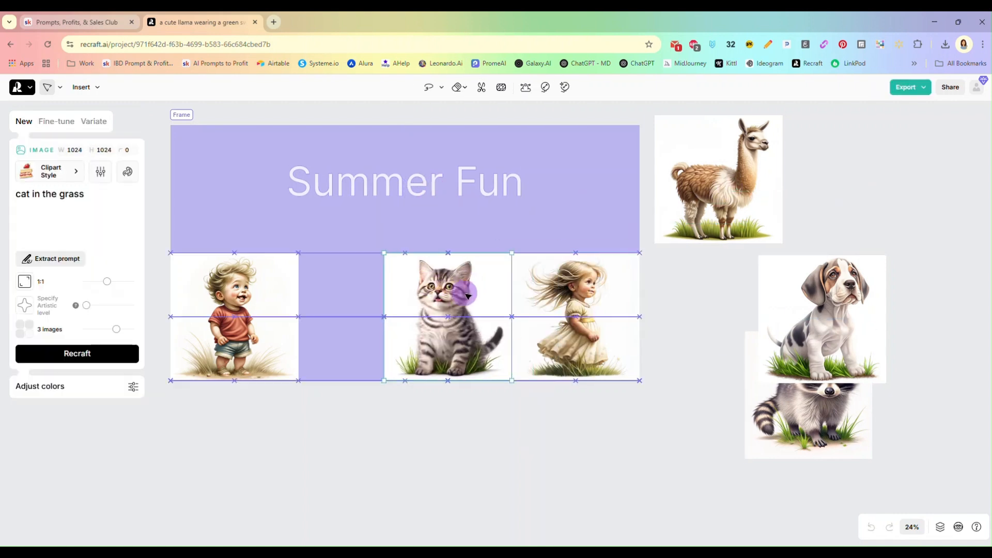
{"action": "left_click_drag", "start_coordinate": [385, 252], "coordinate": [442, 293]}
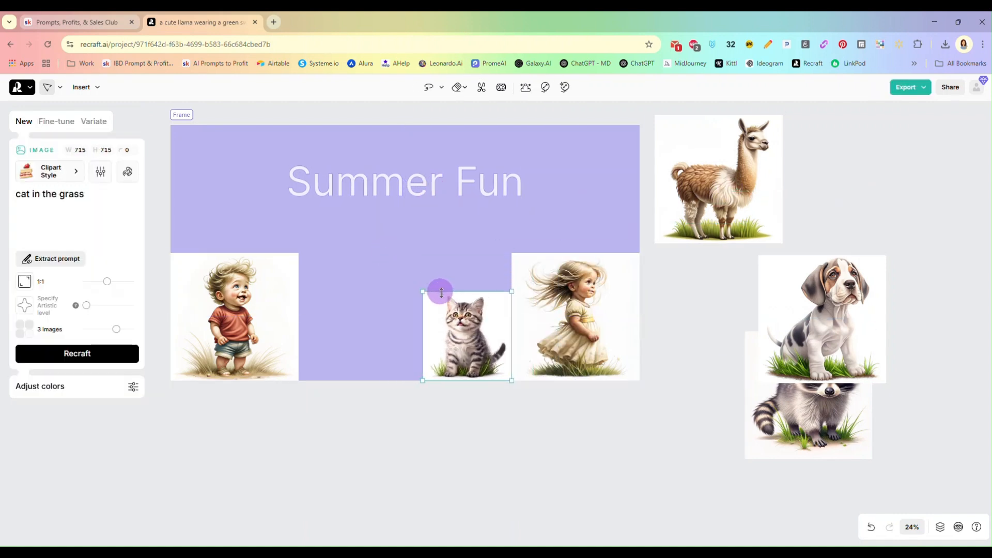
{"action": "left_click_drag", "start_coordinate": [818, 327], "coordinate": [380, 311]}
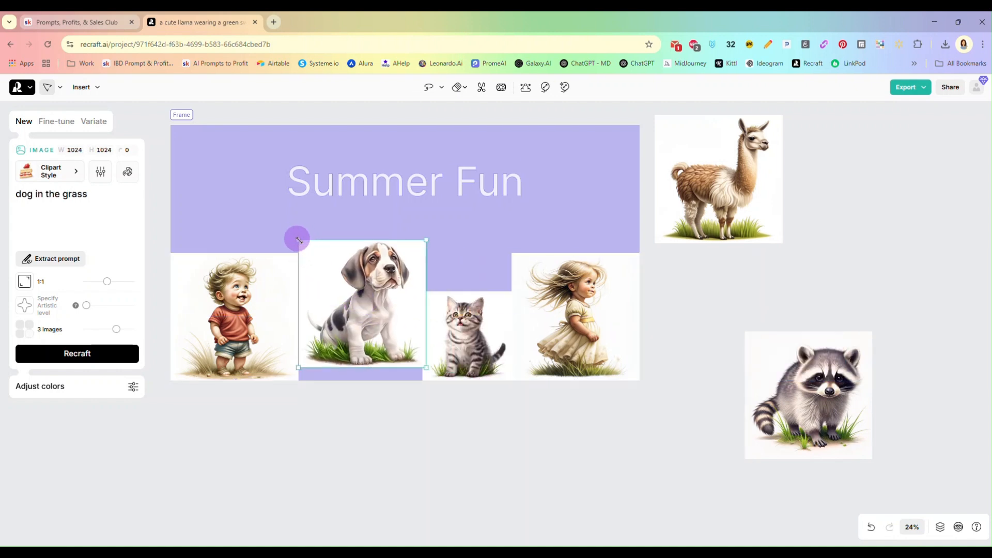
{"action": "left_click_drag", "start_coordinate": [298, 239], "coordinate": [345, 286]}
{"action": "left_click_drag", "start_coordinate": [381, 329], "coordinate": [349, 332]}
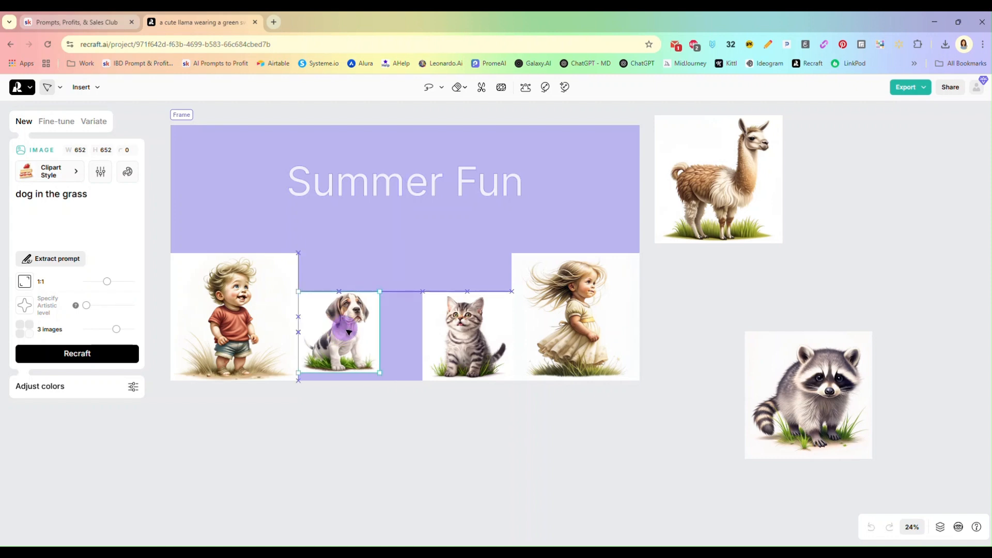
{"action": "mouse_move", "coordinate": [452, 343]}
{"action": "left_mouse_down"}
{"action": "mouse_move", "coordinate": [454, 333]}
{"action": "mouse_move", "coordinate": [451, 340]}
{"action": "left_mouse_up"}
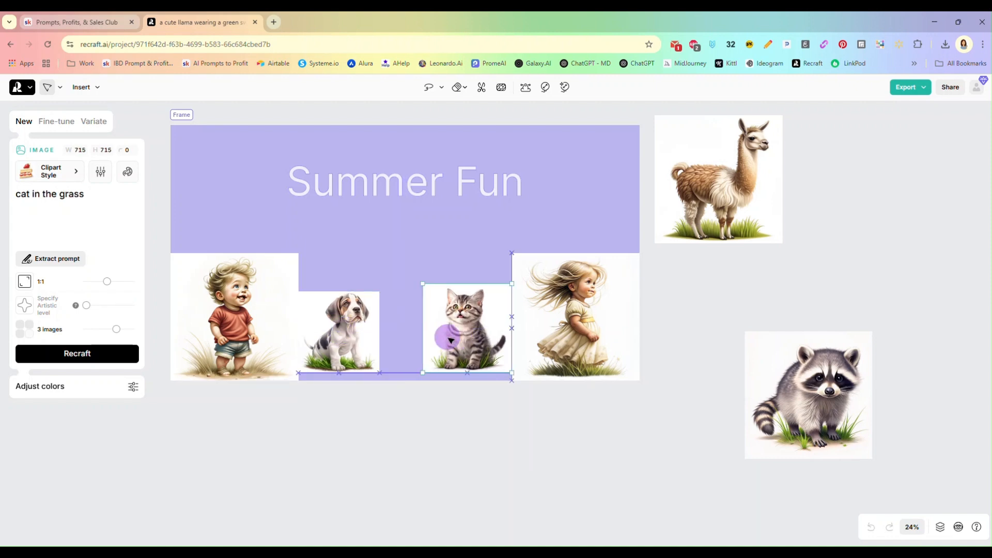
{"action": "left_click_drag", "start_coordinate": [351, 329], "coordinate": [374, 323]}
Step: Generate a picture from the frame with the prompt "Fun bold font - wildflower field in bright sunshine"
{"action": "left_click", "coordinate": [257, 148]}
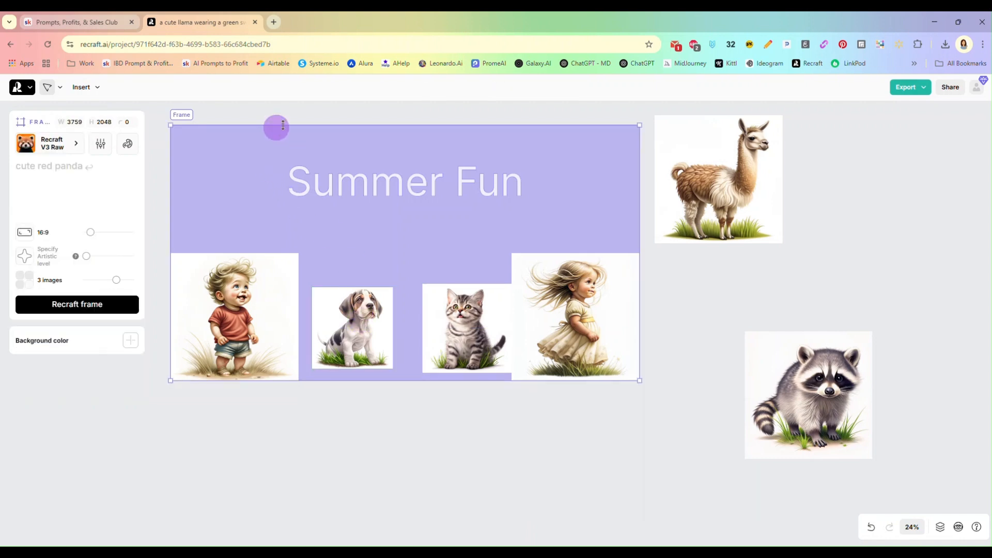
{"action": "left_click", "coordinate": [77, 168]}
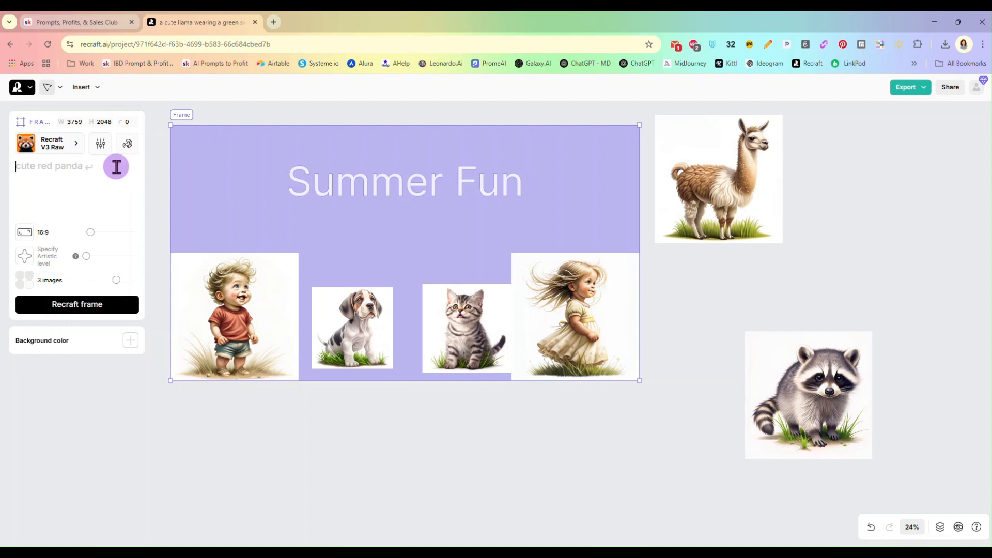
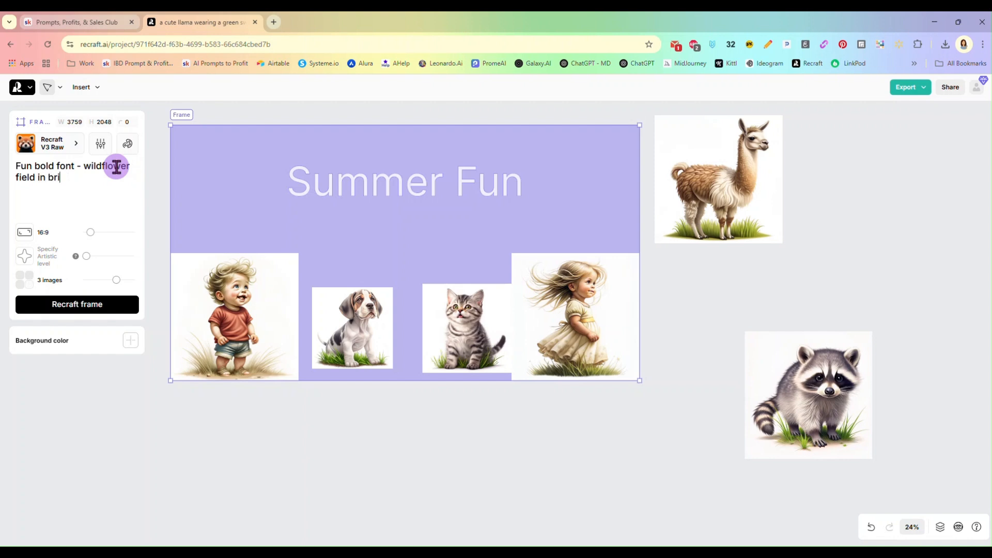
{"action": "type", "text": "e"}
{"action": "key", "text": "Return"}
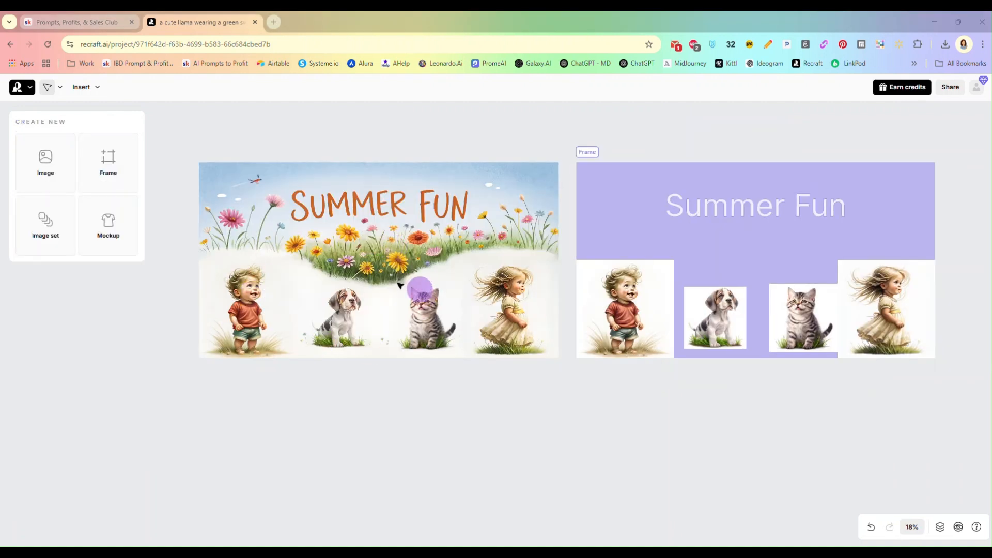
Step: Compare the generated Summer Fun variants, showing the second and the third one
{"action": "left_click_drag", "start_coordinate": [386, 236], "coordinate": [379, 216]}
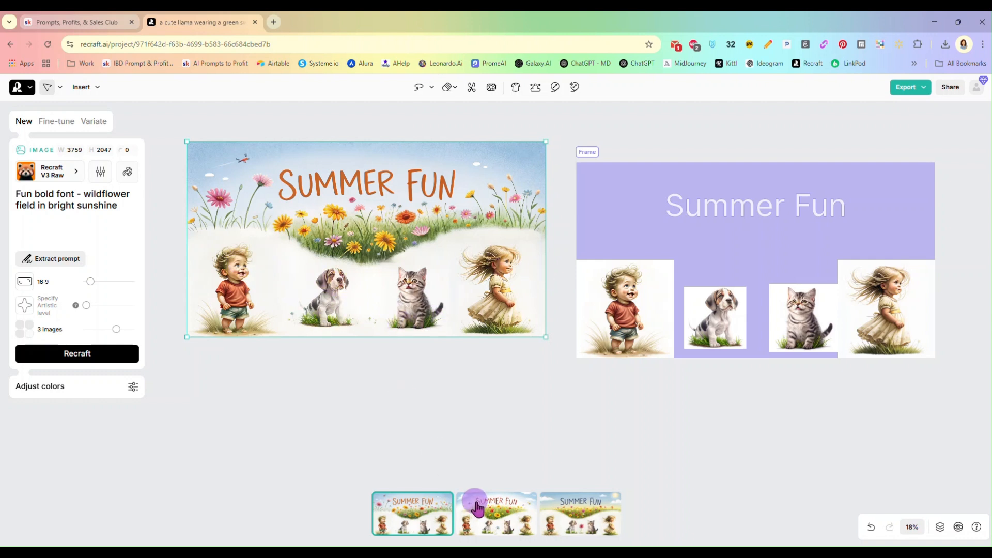
{"action": "left_click", "coordinate": [494, 514]}
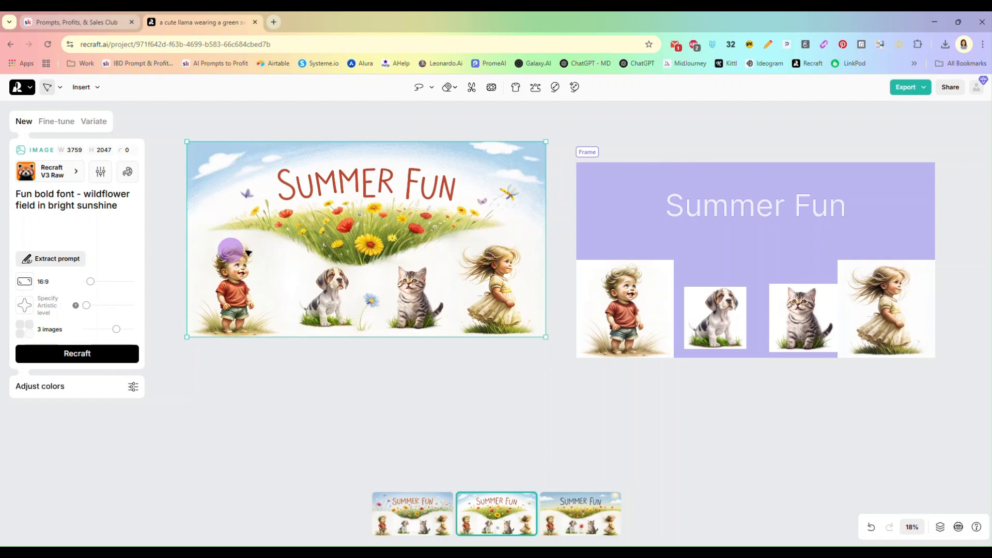
{"action": "left_click", "coordinate": [594, 514]}
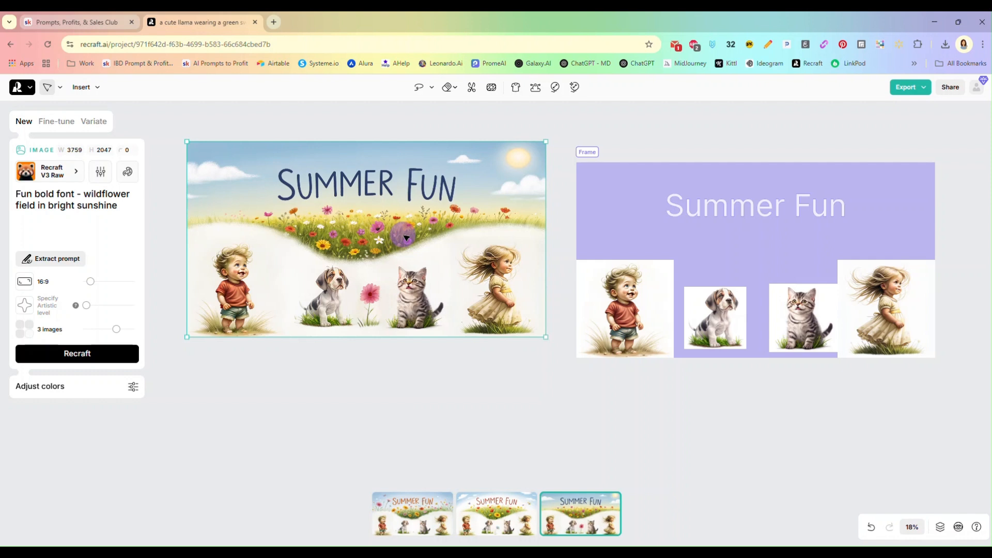
{"action": "left_click_drag", "start_coordinate": [408, 233], "coordinate": [409, 227]}
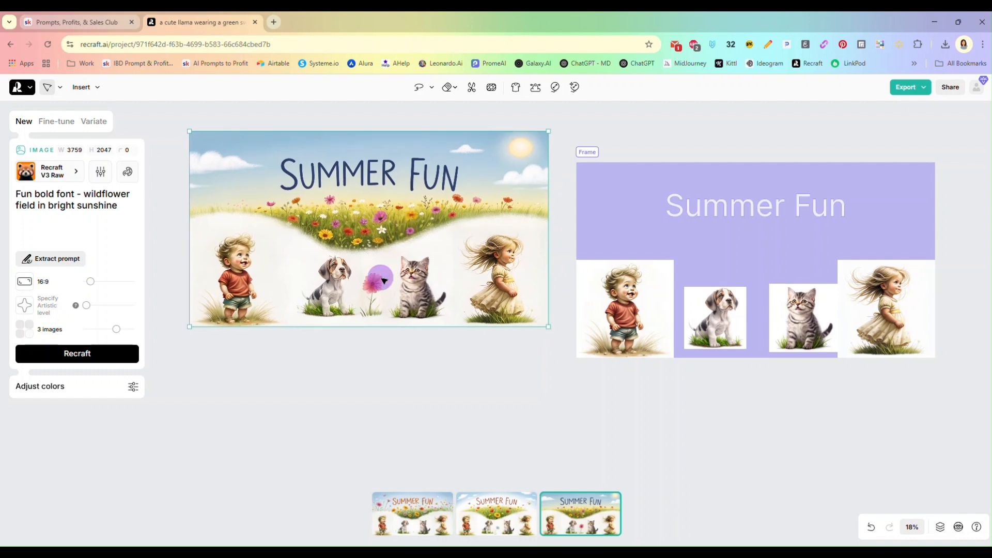
Step: Remove the backgrounds of the little boy, dog, cat and little girl images in the frame
{"action": "left_click", "coordinate": [653, 299]}
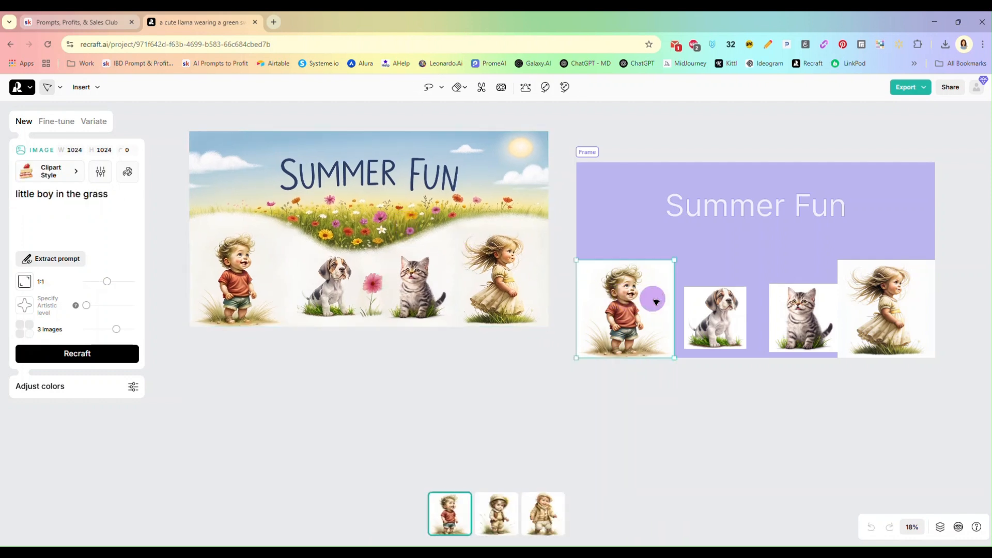
{"action": "left_click", "coordinate": [481, 89]}
{"action": "left_click", "coordinate": [724, 318]}
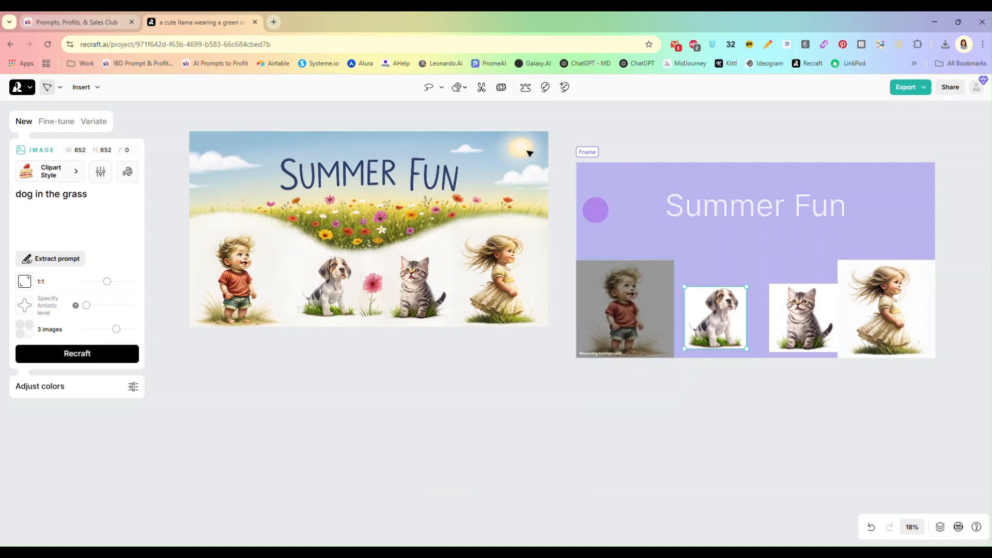
{"action": "left_click", "coordinate": [481, 87]}
{"action": "left_click", "coordinate": [796, 310]}
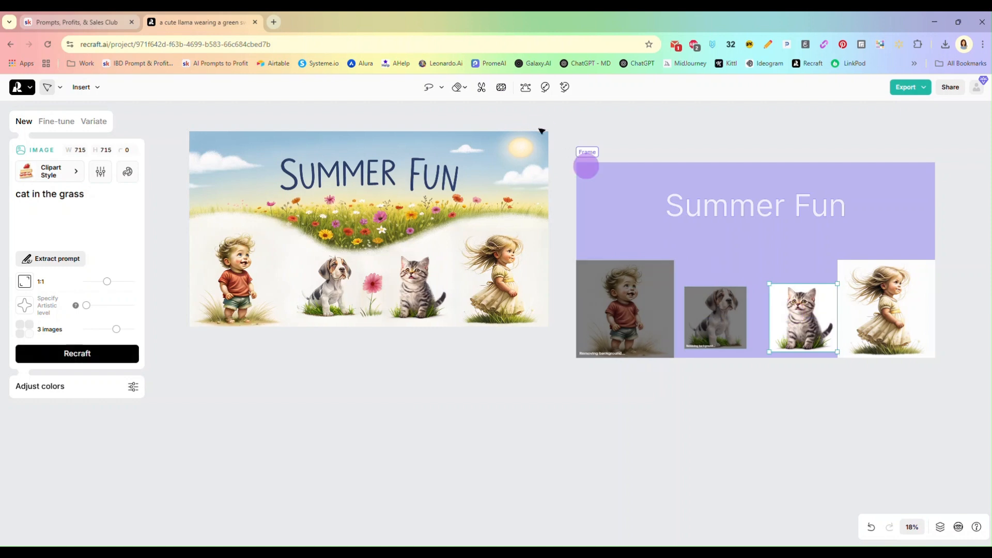
{"action": "left_click", "coordinate": [481, 87]}
{"action": "left_click", "coordinate": [867, 321]}
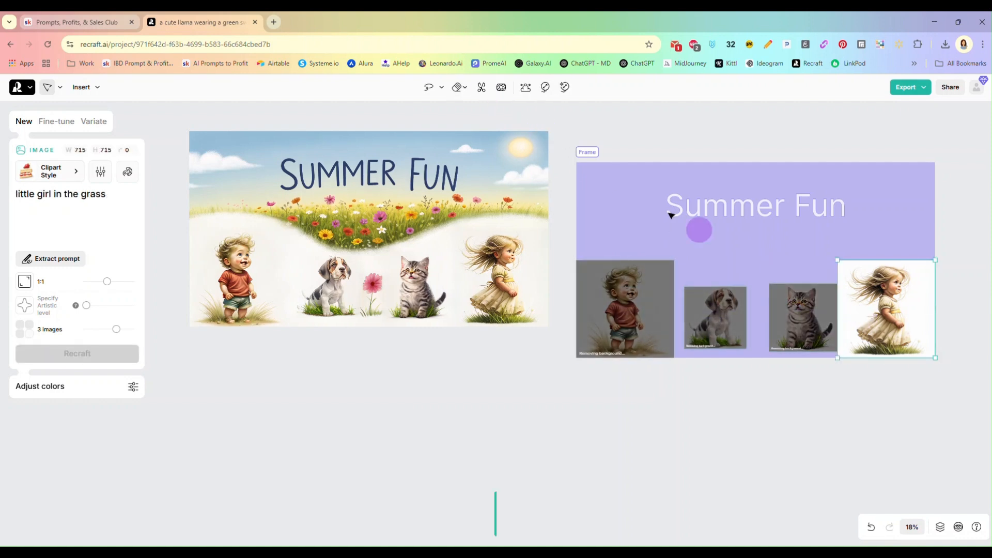
{"action": "left_click", "coordinate": [482, 87]}
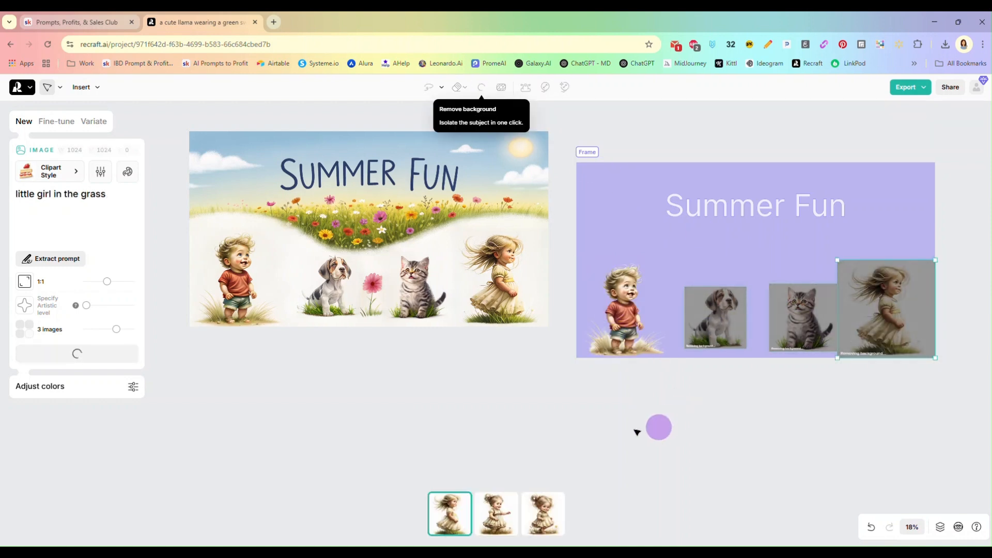
Step: Delete the generated Summer Fun picture, regenerate the frame with the same prompt, and shift the new picture slightly away from the frame
{"action": "left_click", "coordinate": [339, 207]}
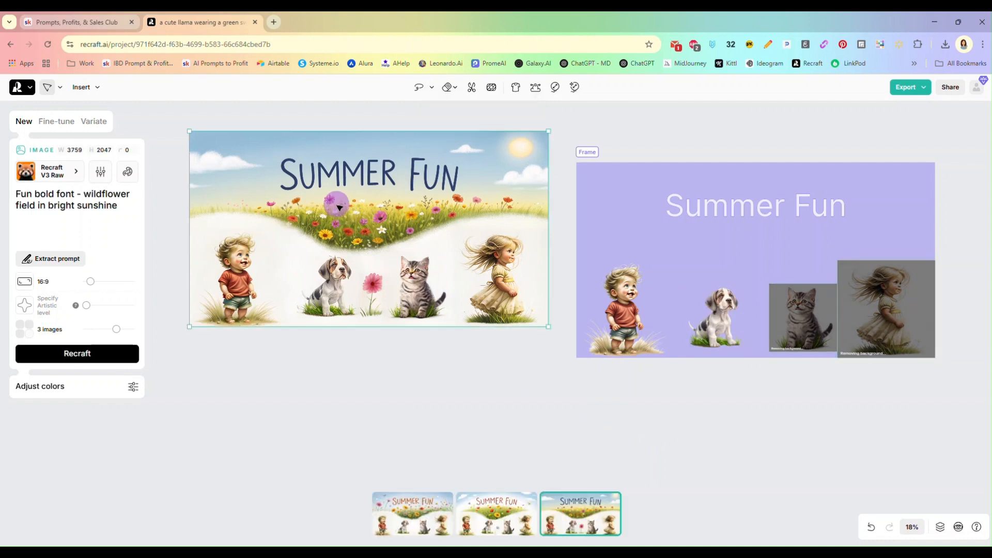
{"action": "key", "text": "Delete"}
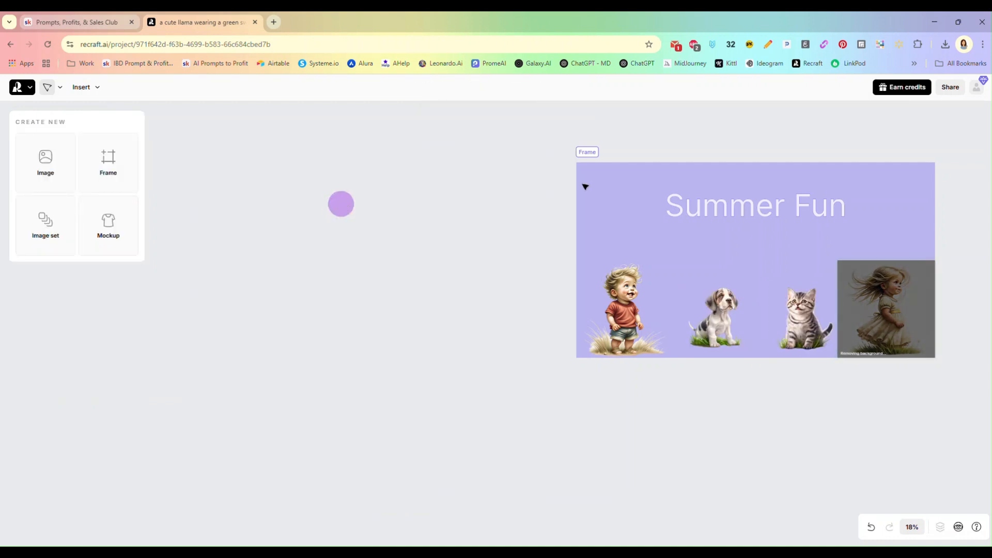
{"action": "left_click", "coordinate": [664, 163]}
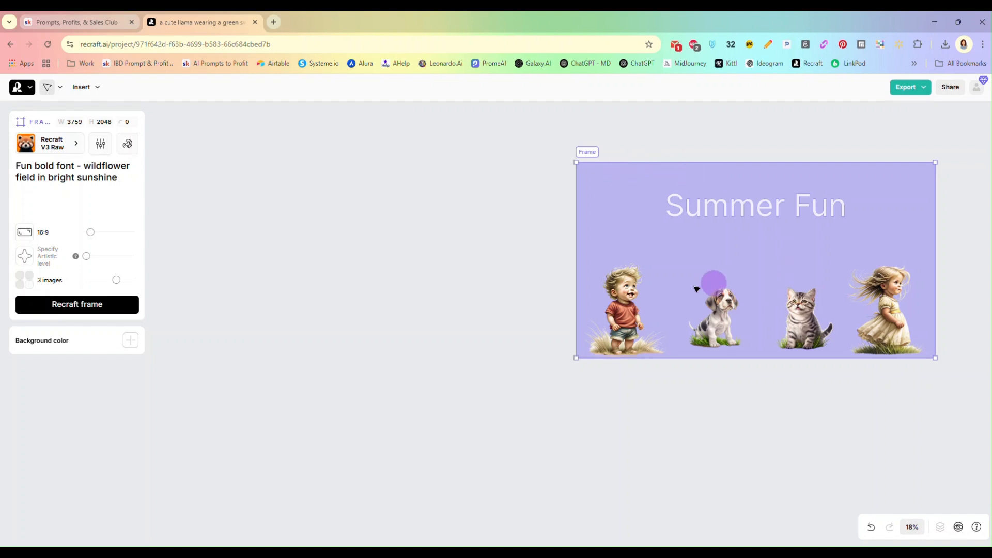
{"action": "left_click", "coordinate": [80, 306]}
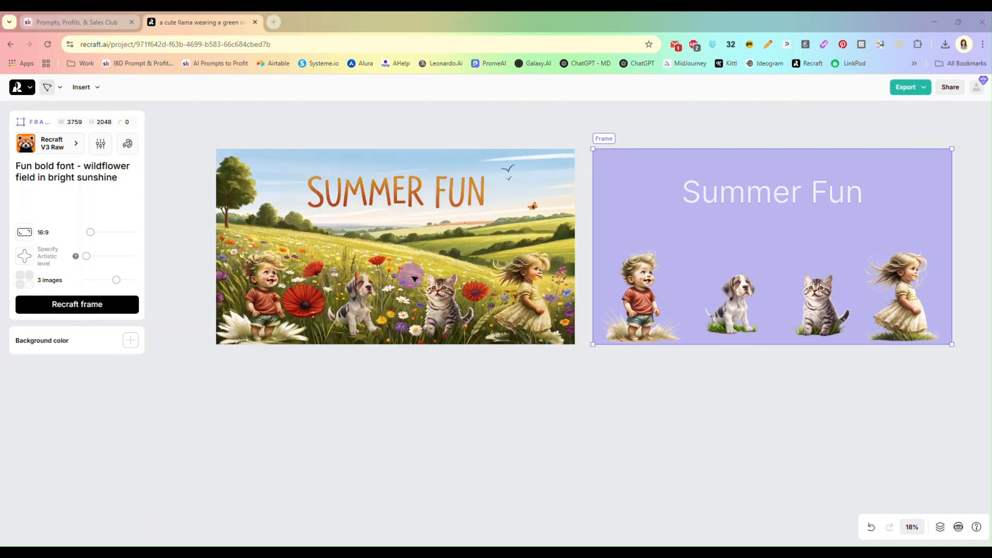
{"action": "left_click_drag", "start_coordinate": [414, 279], "coordinate": [407, 272]}
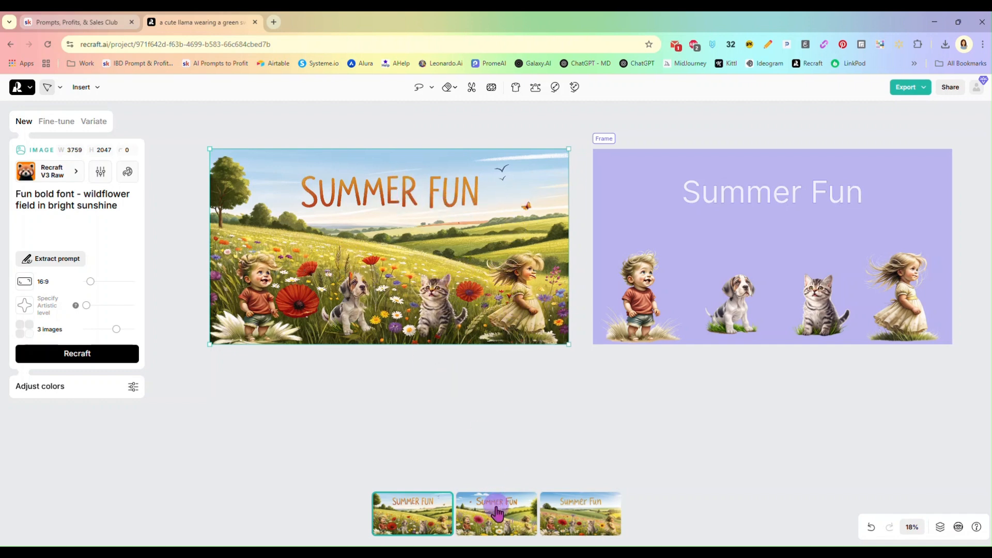
Step: View the second and third variants of the regenerated Summer Fun picture, and delete both the picture and the source frame
{"action": "left_click", "coordinate": [496, 505]}
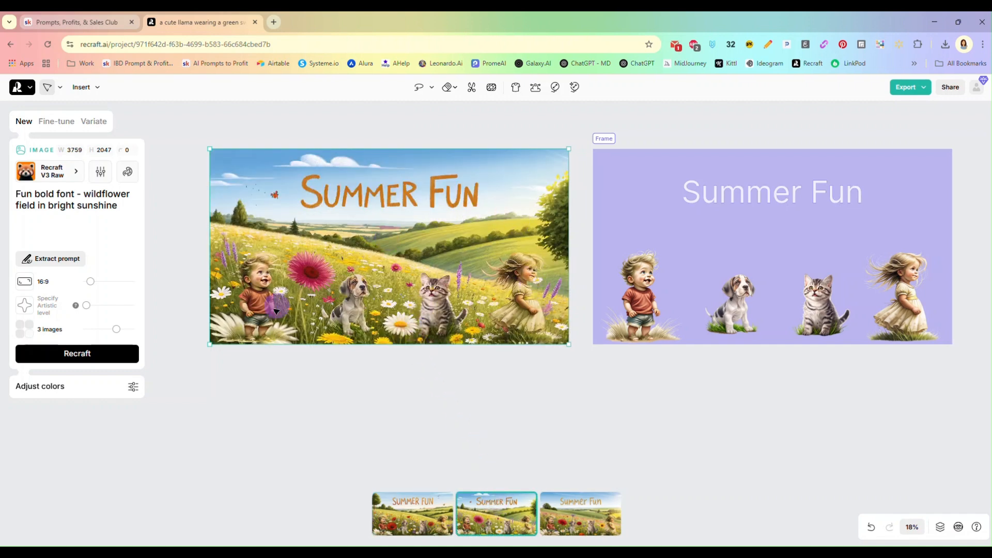
{"action": "left_click", "coordinate": [568, 514]}
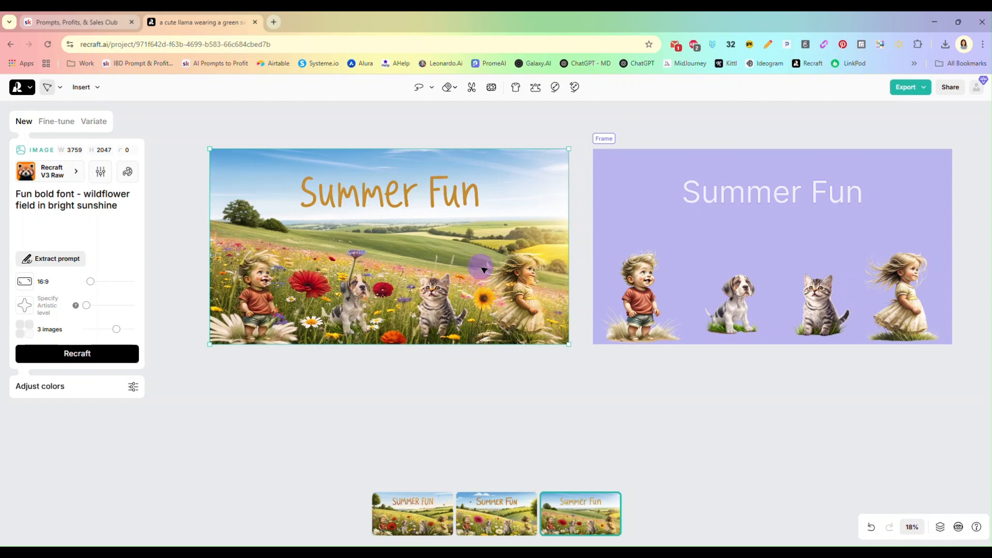
{"action": "key", "text": "Delete"}
{"action": "left_click", "coordinate": [811, 165]}
{"action": "key", "text": "Delete"}
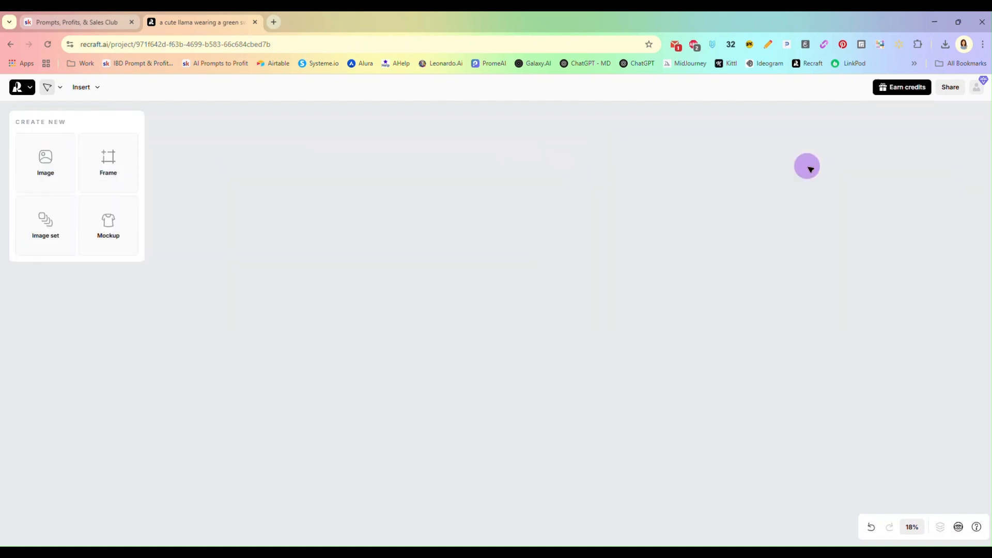
{"action": "left_click", "coordinate": [122, 233]}
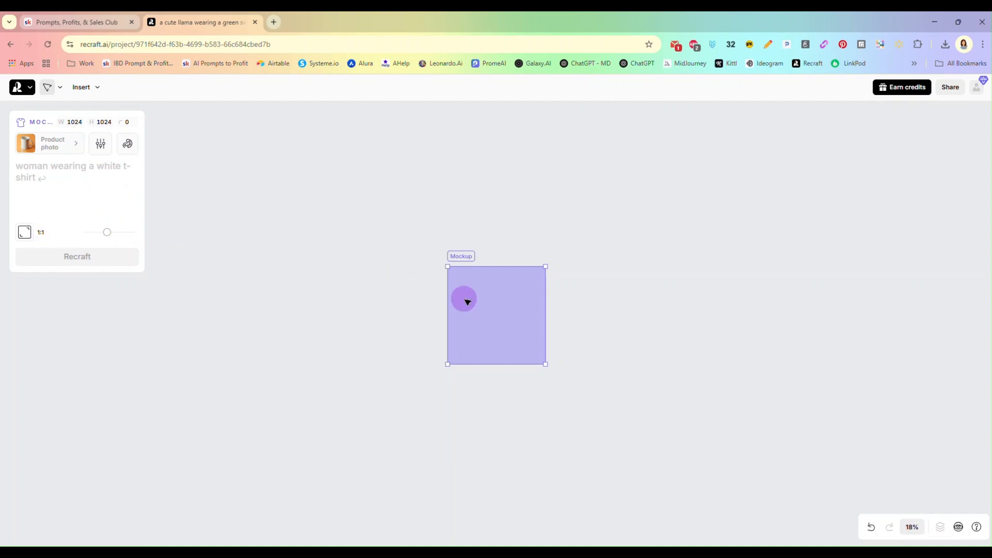
{"action": "left_click_drag", "start_coordinate": [467, 302], "coordinate": [414, 284]}
{"action": "key", "text": "Delete"}
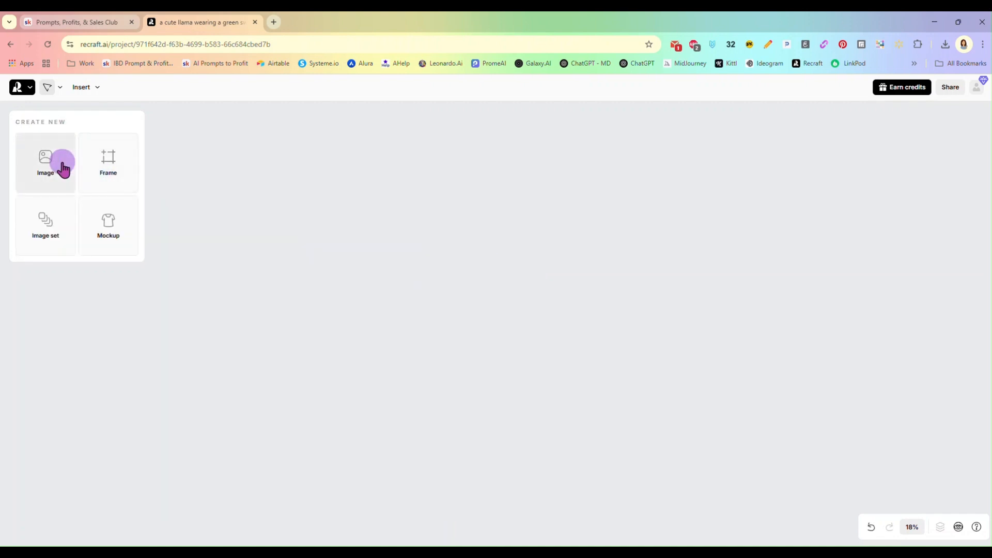
Step: Place the llama with the decorated blanket from the image history on the canvas, enlarged to about 3340 × 3340 and roughly centred
{"action": "left_click", "coordinate": [958, 527]}
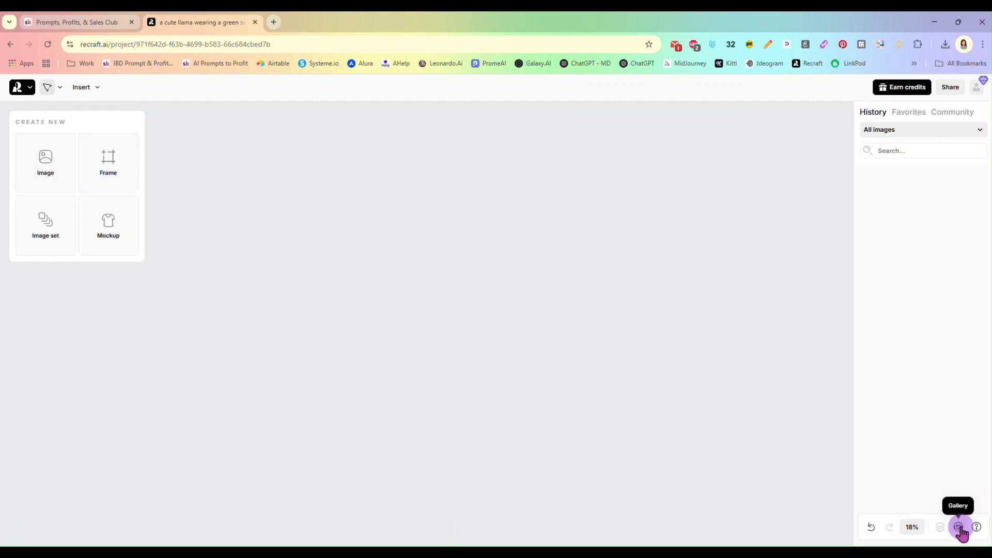
{"action": "scroll", "coordinate": [940, 288], "scroll_direction": "down", "scroll_amount": 3}
{"action": "scroll", "coordinate": [939, 270], "scroll_direction": "up", "scroll_amount": 1}
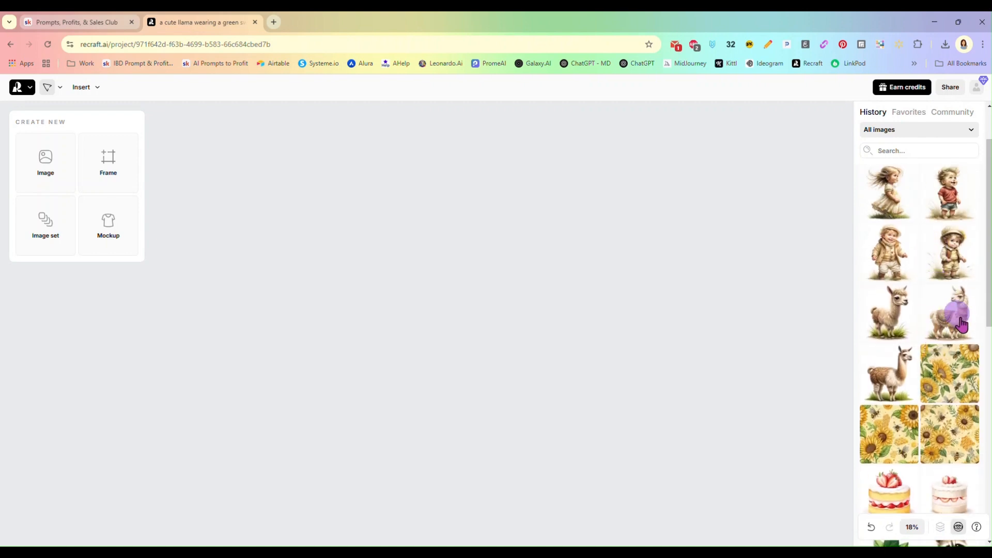
{"action": "left_click", "coordinate": [926, 319]}
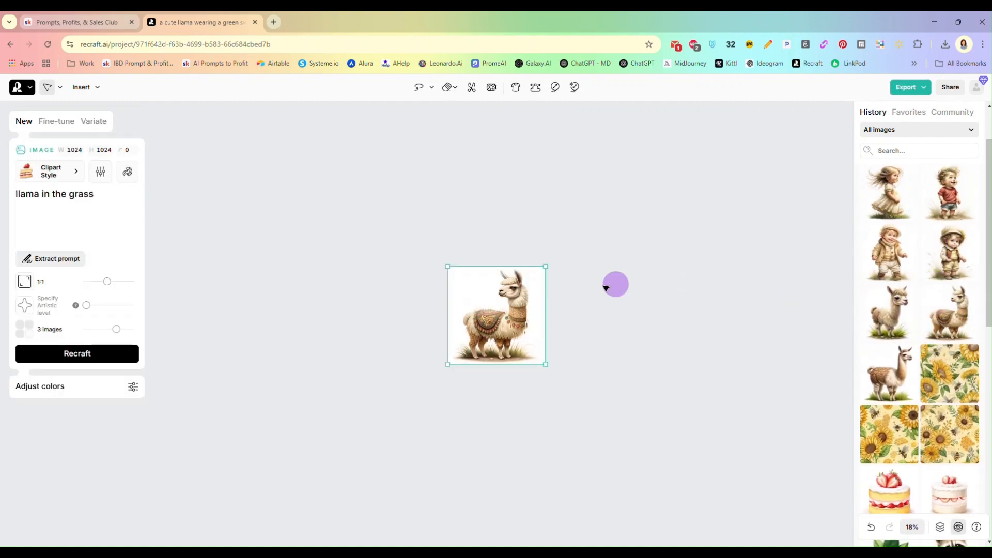
{"action": "left_click_drag", "start_coordinate": [478, 301], "coordinate": [370, 189]}
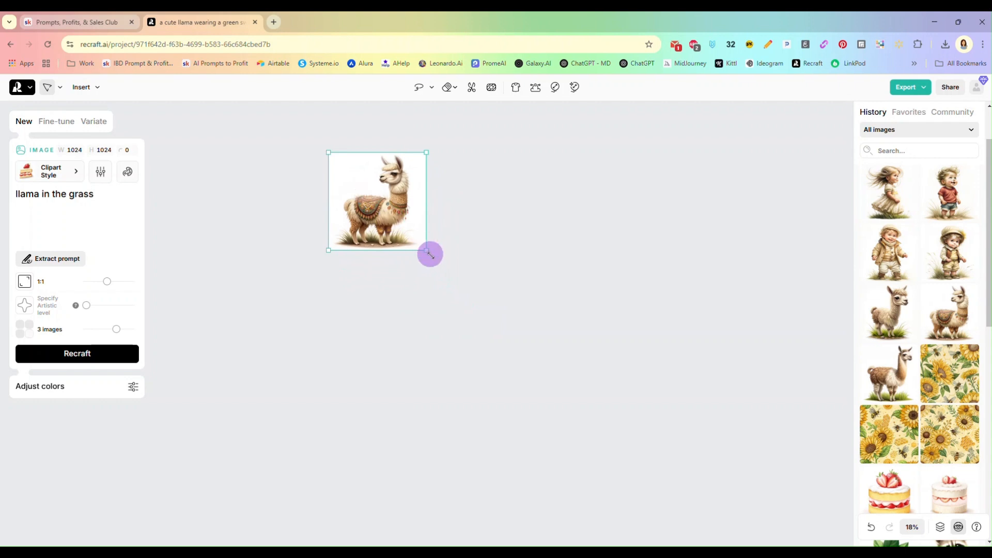
{"action": "left_click_drag", "start_coordinate": [427, 251], "coordinate": [647, 425]}
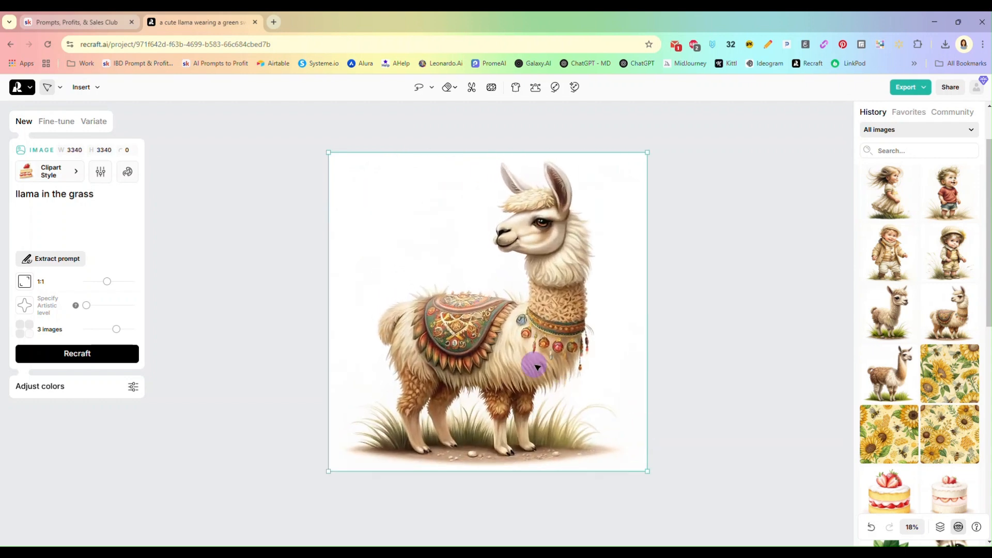
{"action": "left_click_drag", "start_coordinate": [532, 365], "coordinate": [544, 349]}
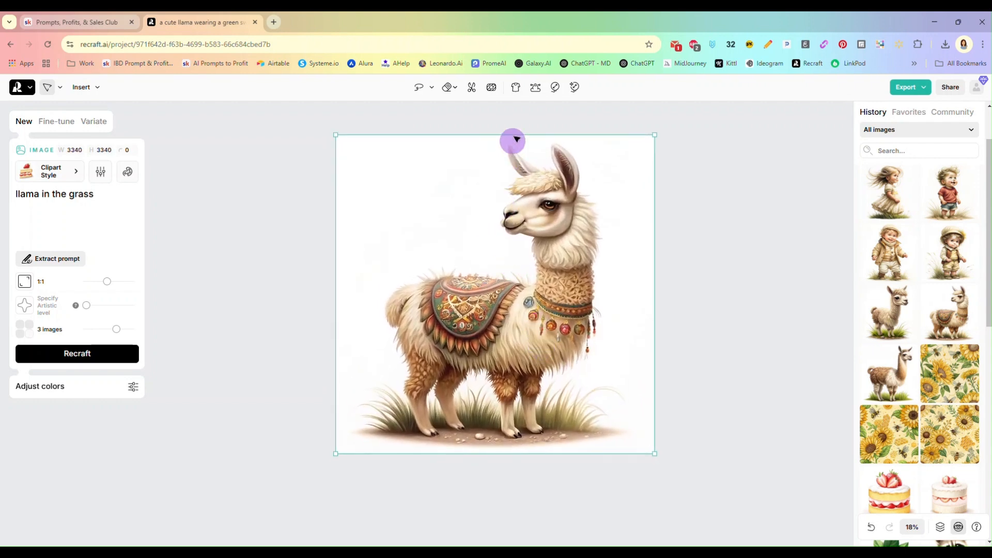
Step: Review the kinds of elements that can be inserted into the project, and hide the image gallery
{"action": "left_click", "coordinate": [87, 88]}
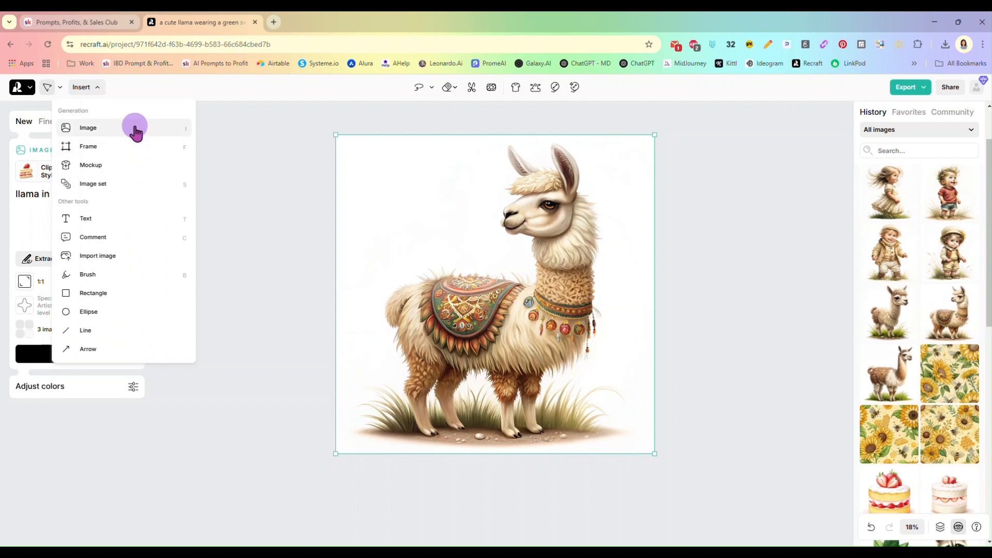
{"action": "left_click", "coordinate": [715, 98]}
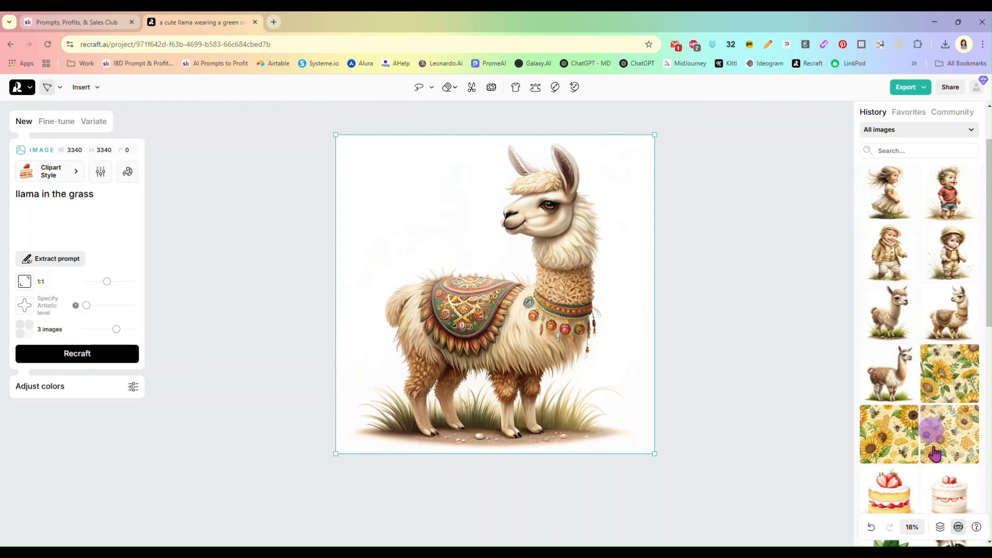
{"action": "left_click", "coordinate": [957, 528]}
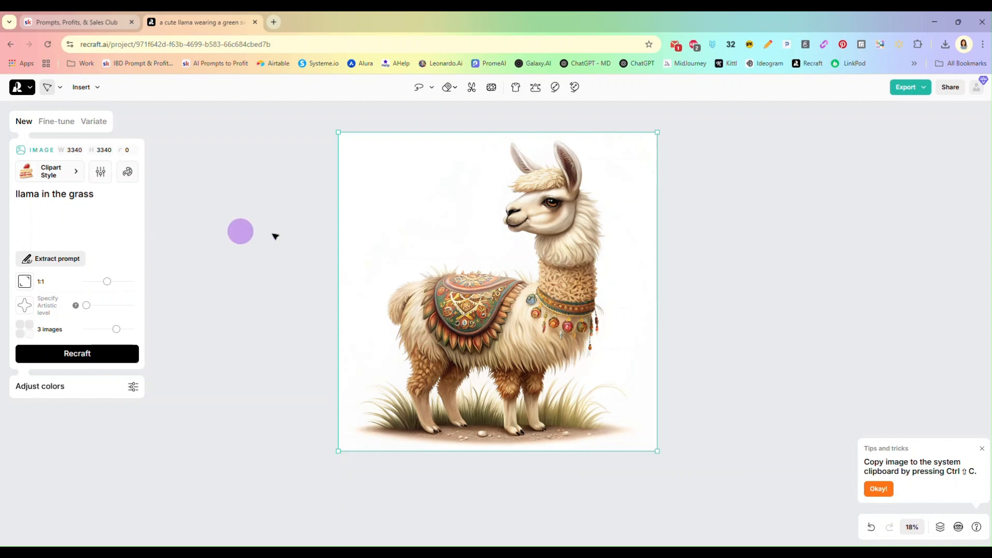
Step: Move the llama image toward the upper left of the canvas and shrink it to about 2015 × 2015
{"action": "key", "text": "ctrl+z"}
{"action": "left_click_drag", "start_coordinate": [519, 309], "coordinate": [416, 286]}
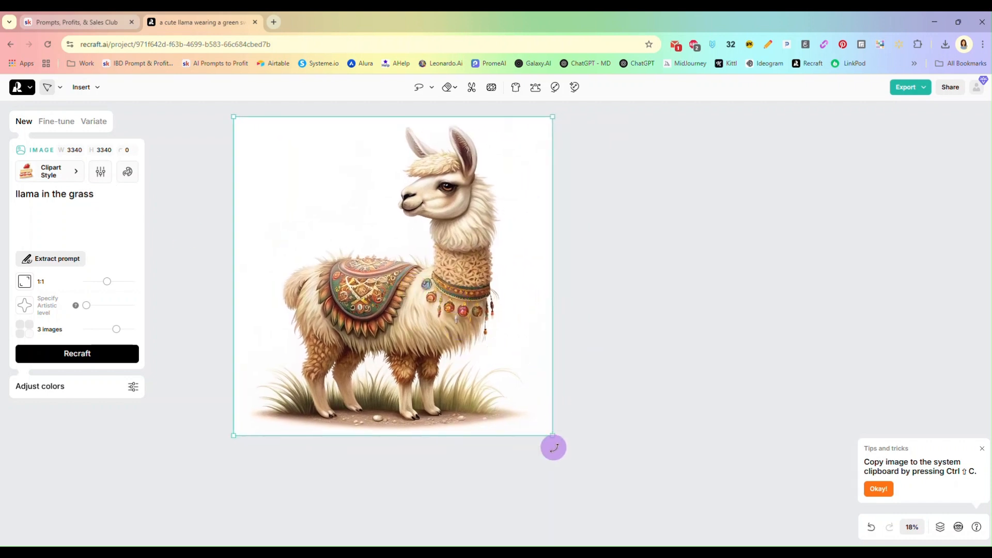
{"action": "left_click_drag", "start_coordinate": [553, 432], "coordinate": [426, 309]}
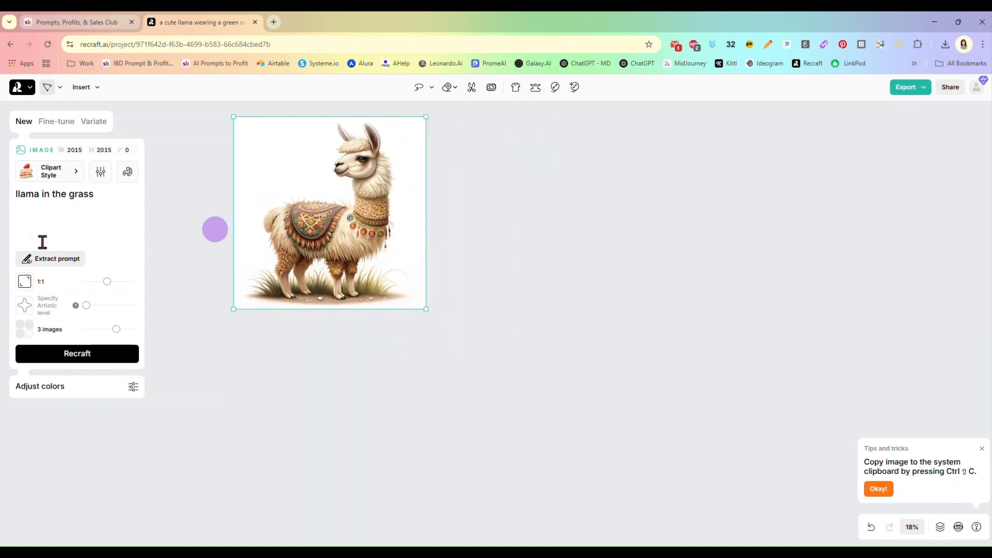
Step: Regenerate the llama image in the Illustration style and shift it slightly down and right
{"action": "left_click", "coordinate": [64, 178]}
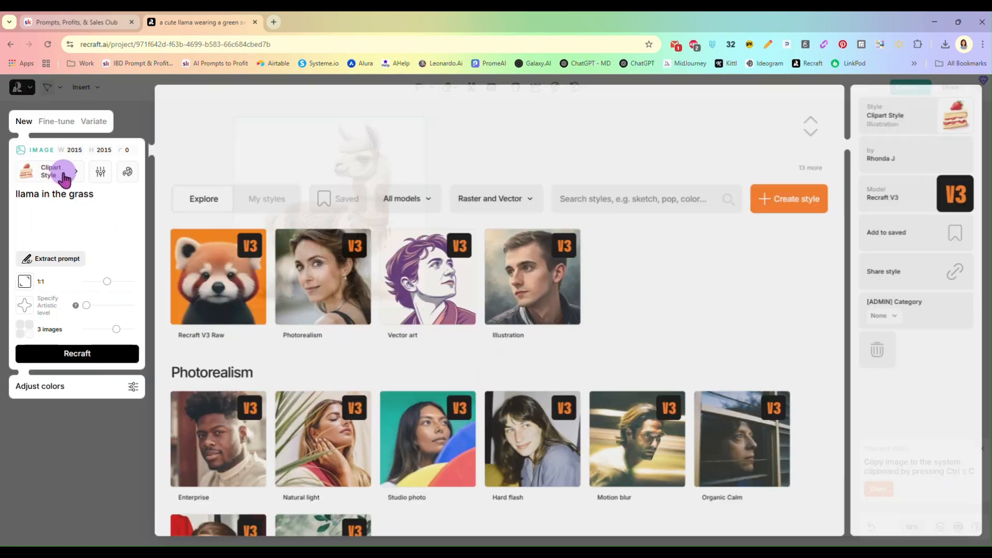
{"action": "left_click", "coordinate": [531, 309]}
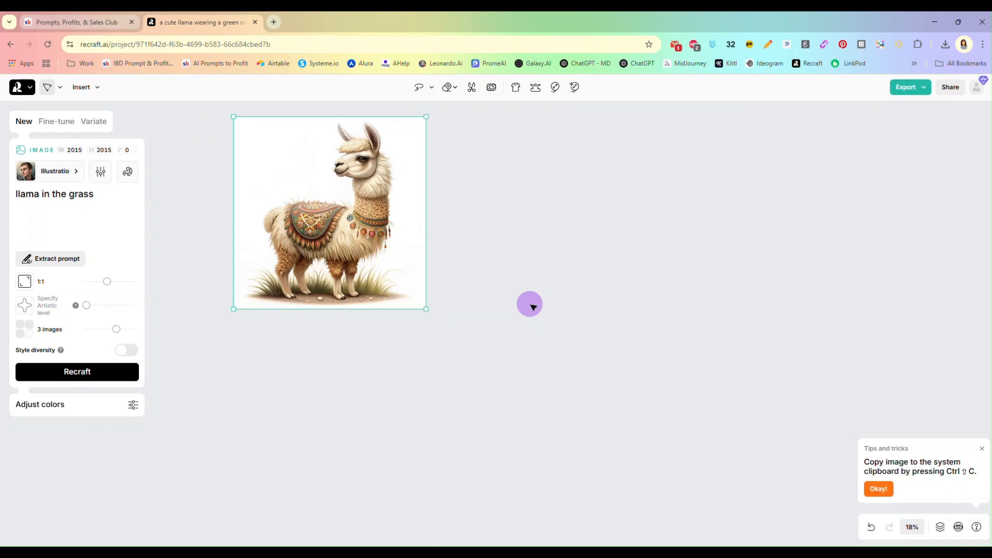
{"action": "left_click", "coordinate": [105, 372]}
{"action": "left_click_drag", "start_coordinate": [325, 264], "coordinate": [353, 279]}
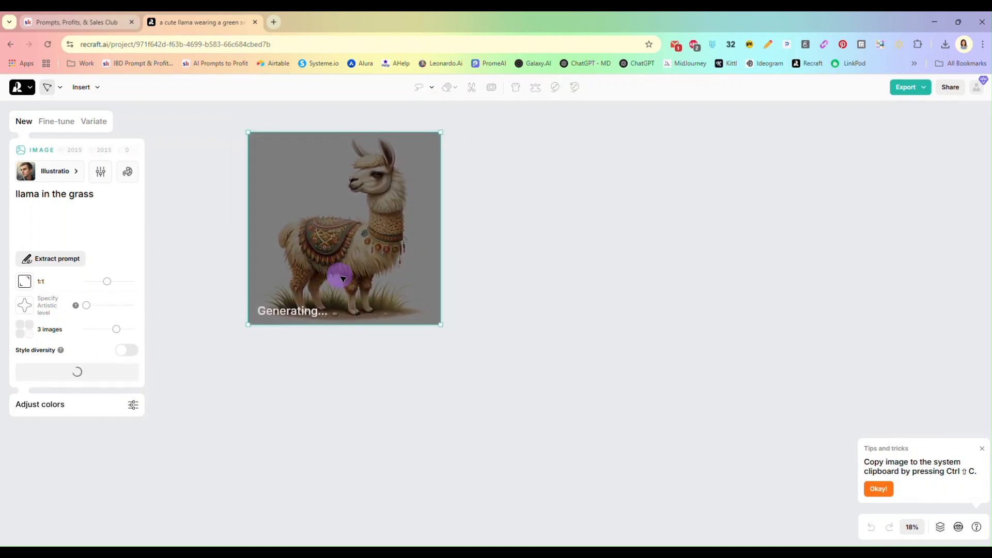
Step: Place another copy of the blanketed llama from the image history beside the generating image, enlarged to about 2015 × 2015
{"action": "left_click", "coordinate": [958, 527]}
{"action": "left_click", "coordinate": [954, 387]}
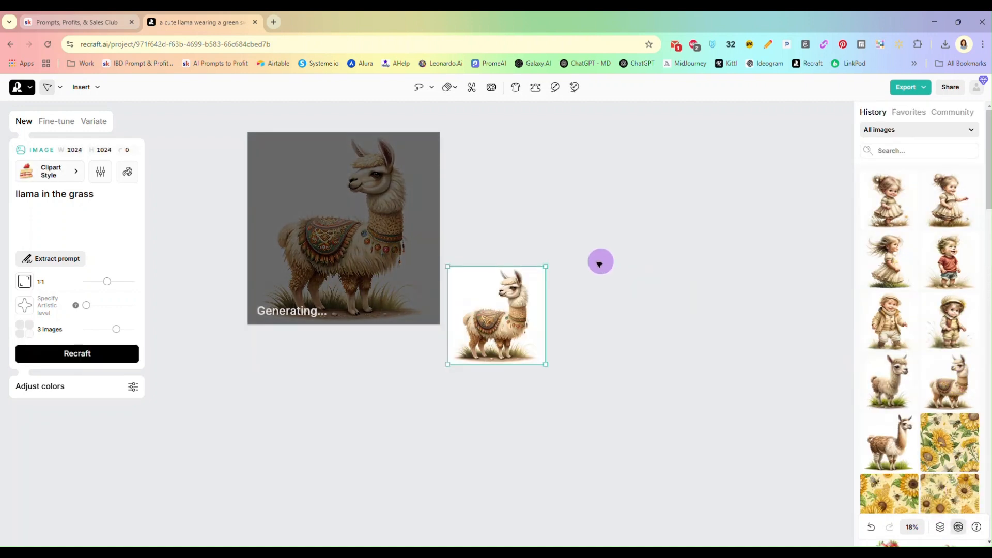
{"action": "left_click_drag", "start_coordinate": [483, 303], "coordinate": [515, 177]}
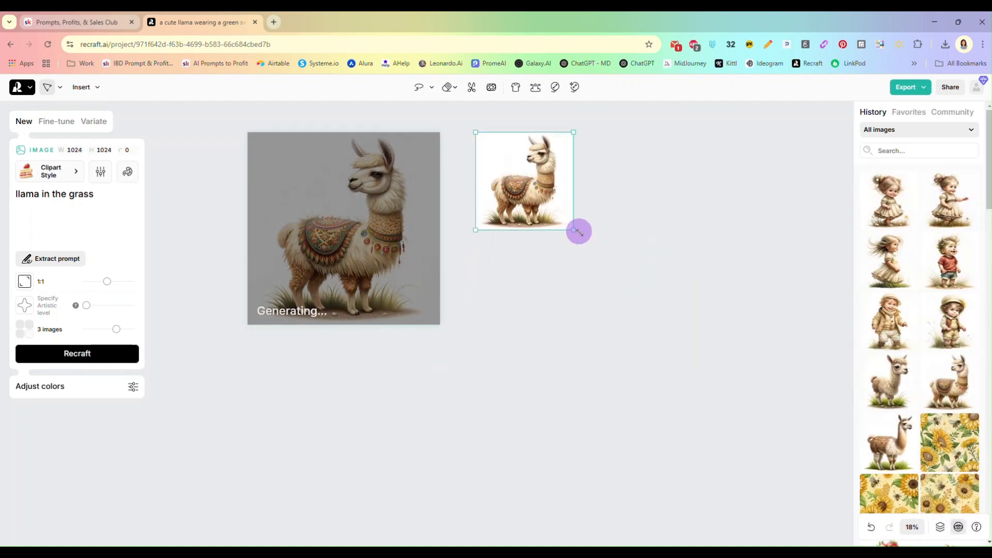
{"action": "left_click_drag", "start_coordinate": [575, 231], "coordinate": [668, 325]}
{"action": "left_click", "coordinate": [800, 316]}
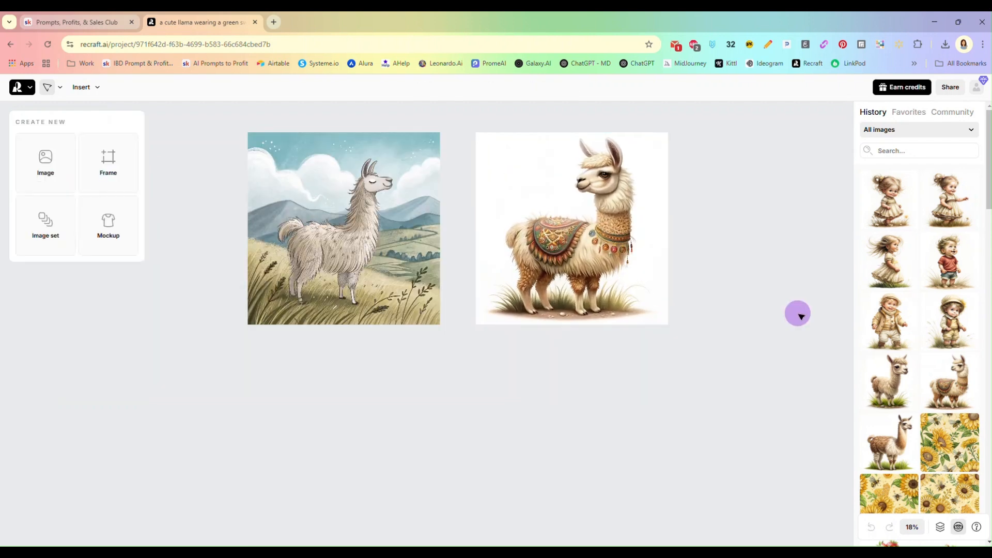
Step: Compare the Illustration-style llama variants and keep the second one, the grey llama standing in green grass
{"action": "left_click", "coordinate": [399, 223]}
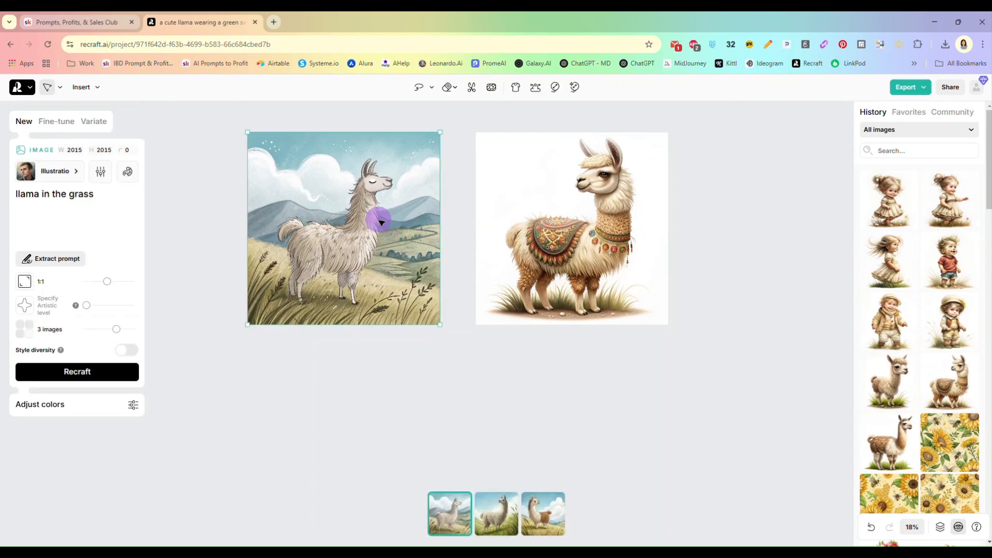
{"action": "left_click", "coordinate": [494, 514]}
{"action": "left_click", "coordinate": [537, 523]}
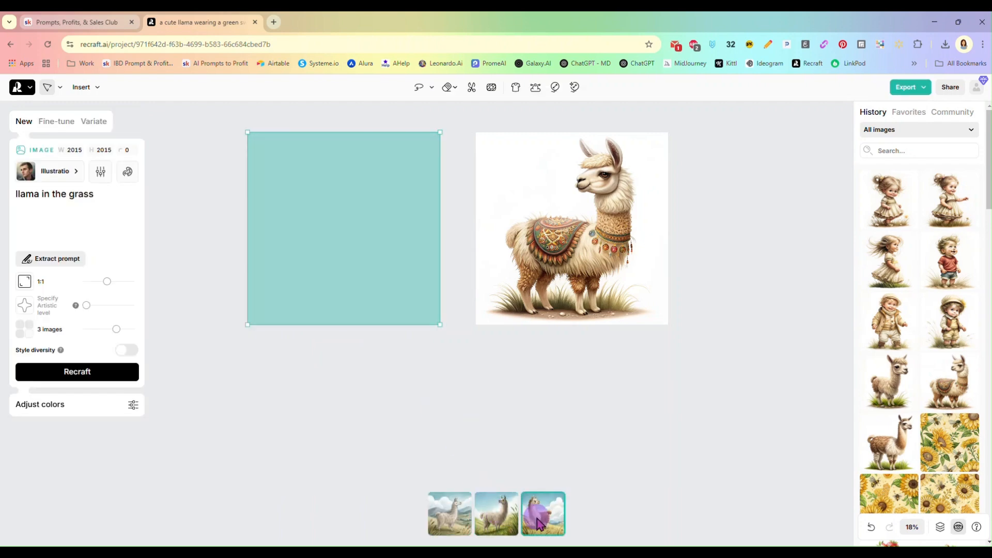
{"action": "left_click", "coordinate": [502, 495]}
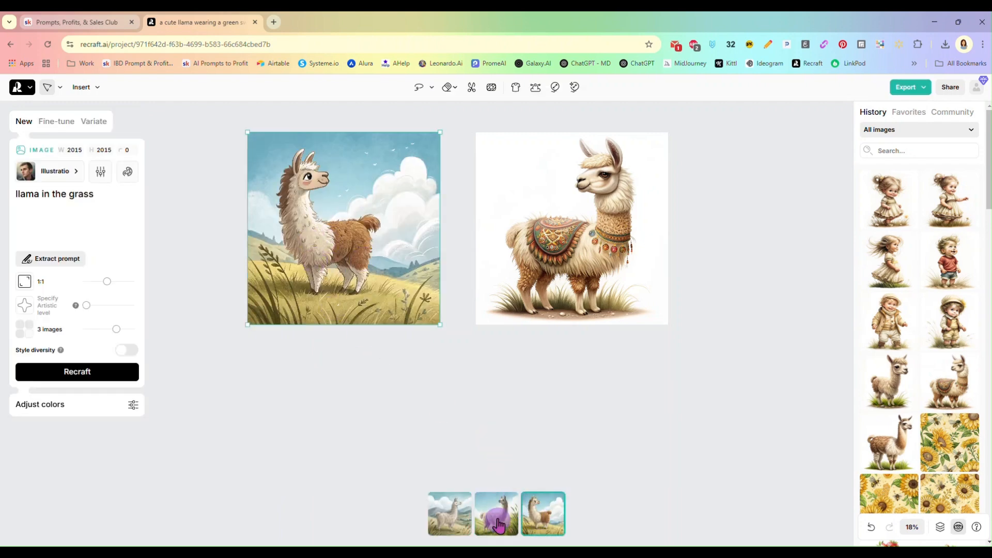
Step: Regenerate the Clipart Style llama with the prompt "llama in the grass with the words "no drama" in the image", spacing the two images slightly apart
{"action": "left_click_drag", "start_coordinate": [570, 280], "coordinate": [599, 271]}
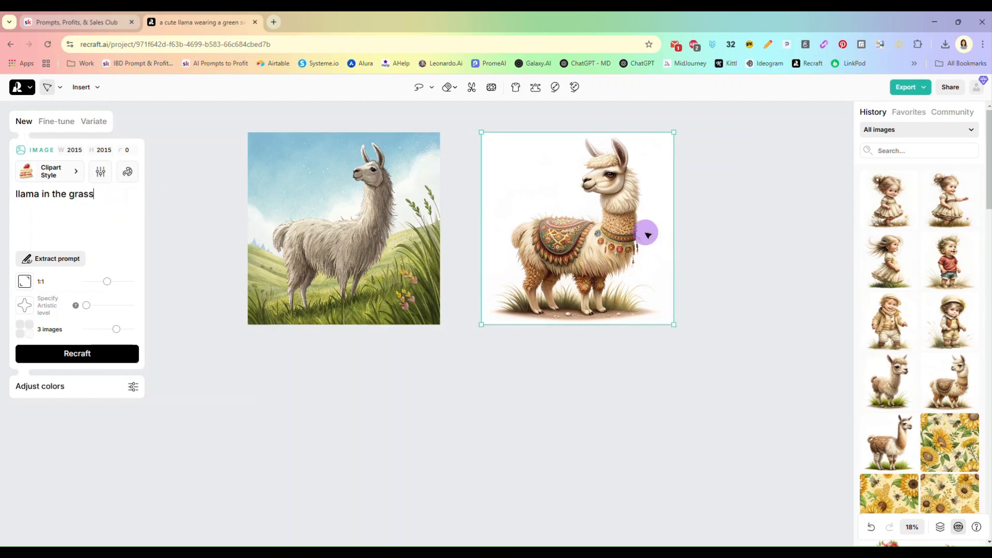
{"action": "left_click", "coordinate": [115, 201]}
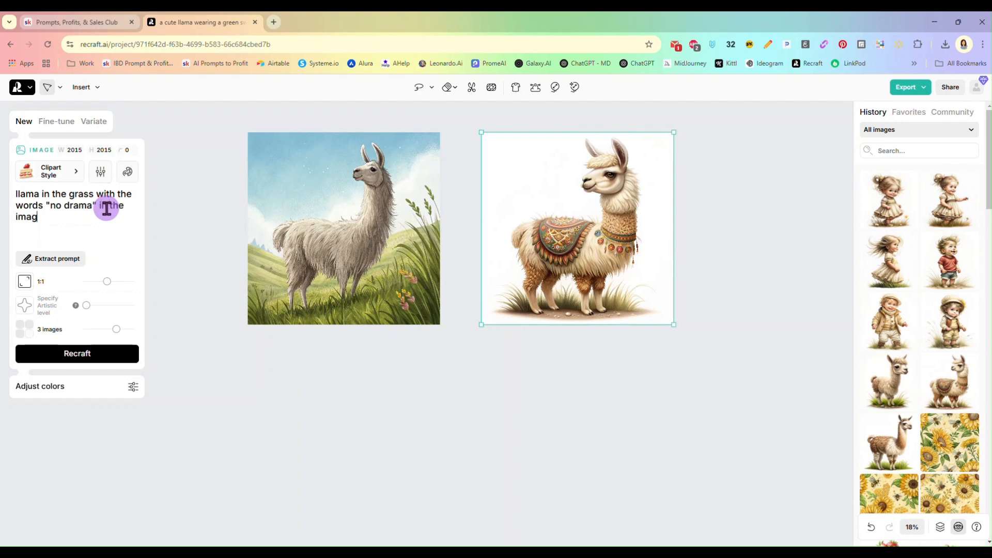
{"action": "left_click", "coordinate": [100, 354]}
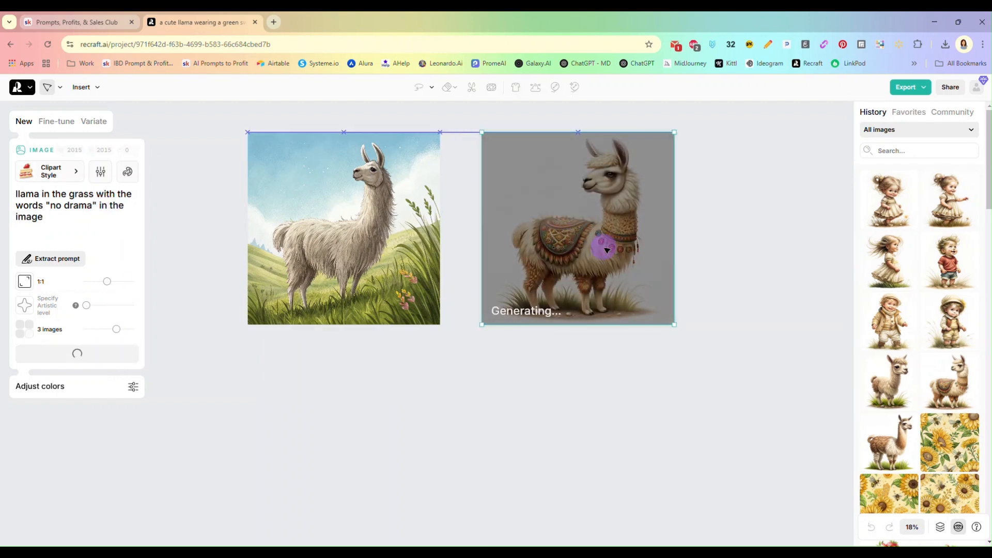
{"action": "left_click_drag", "start_coordinate": [375, 221], "coordinate": [364, 222]}
{"action": "left_click", "coordinate": [566, 231]}
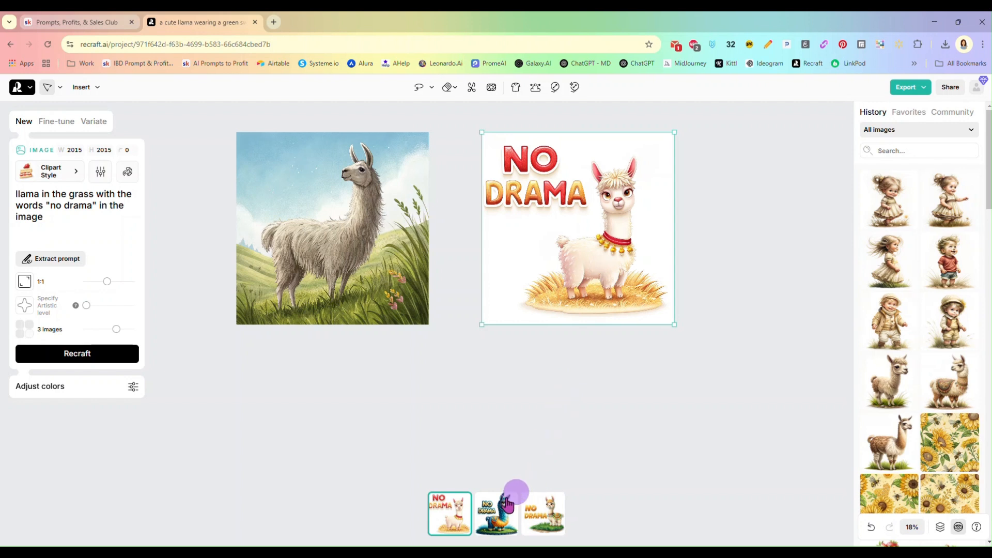
Step: View the second and third No Drama llama variants and nudge the image slightly left
{"action": "left_click", "coordinate": [493, 519]}
{"action": "left_click", "coordinate": [527, 528]}
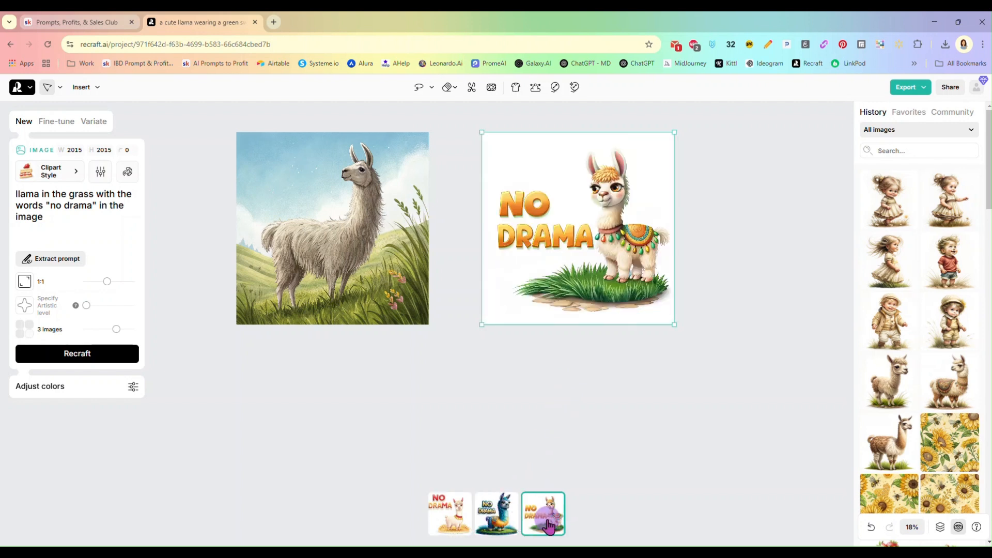
{"action": "left_click_drag", "start_coordinate": [599, 247], "coordinate": [591, 247]}
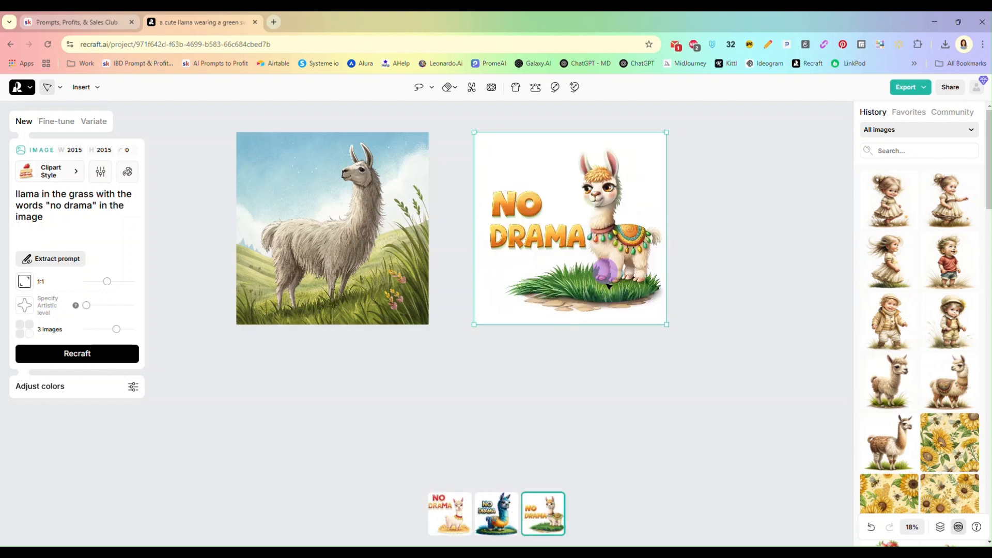
Step: Enlarge the No Drama image to about 3269 × 3269, shift it up and left, and show the second and first variants at that size
{"action": "left_click_drag", "start_coordinate": [667, 325], "coordinate": [786, 445]}
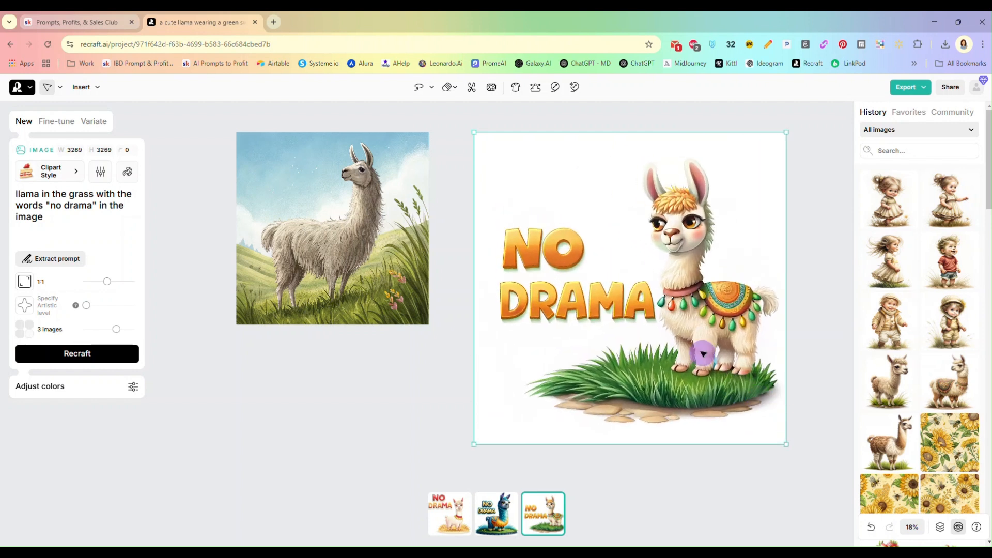
{"action": "left_click_drag", "start_coordinate": [704, 349], "coordinate": [674, 320]}
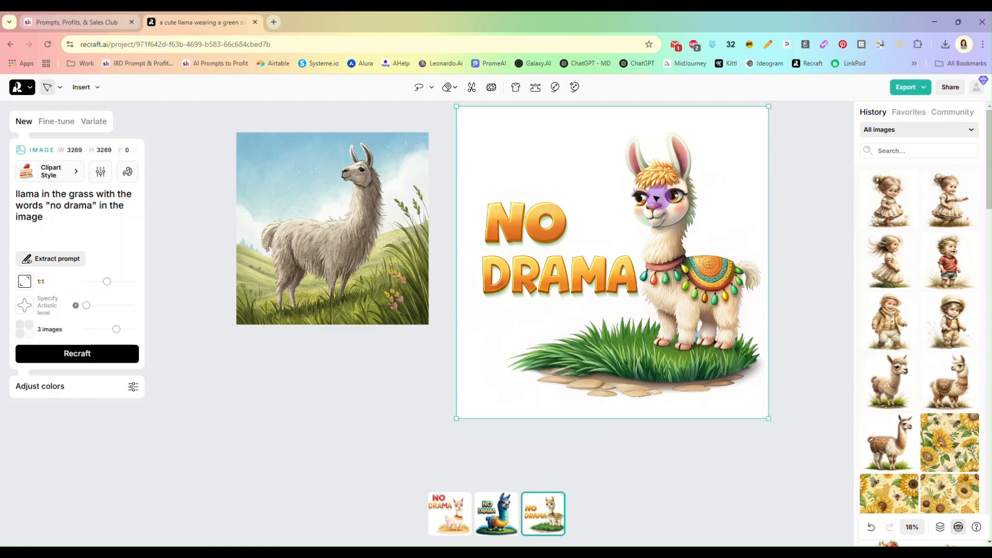
{"action": "left_click", "coordinate": [517, 512]}
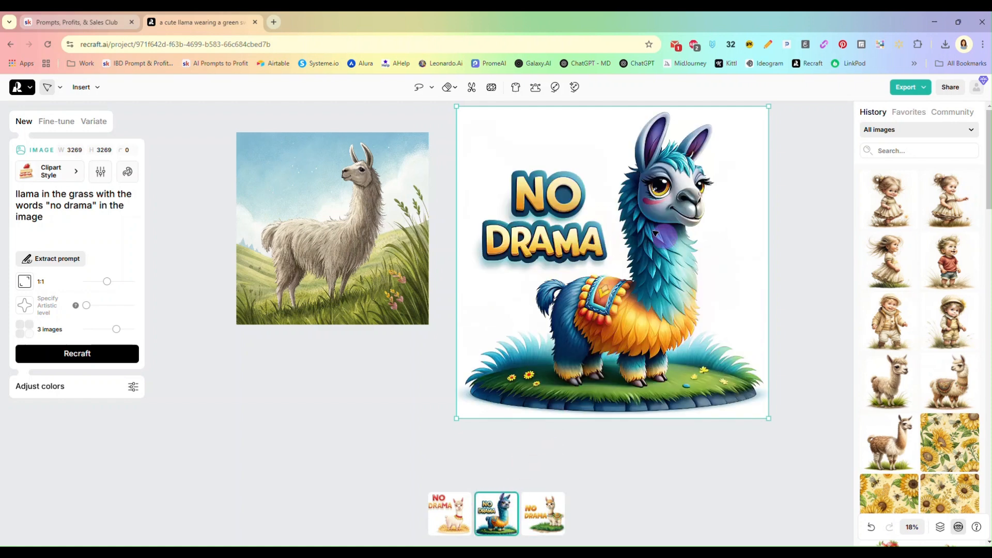
{"action": "left_click", "coordinate": [451, 510]}
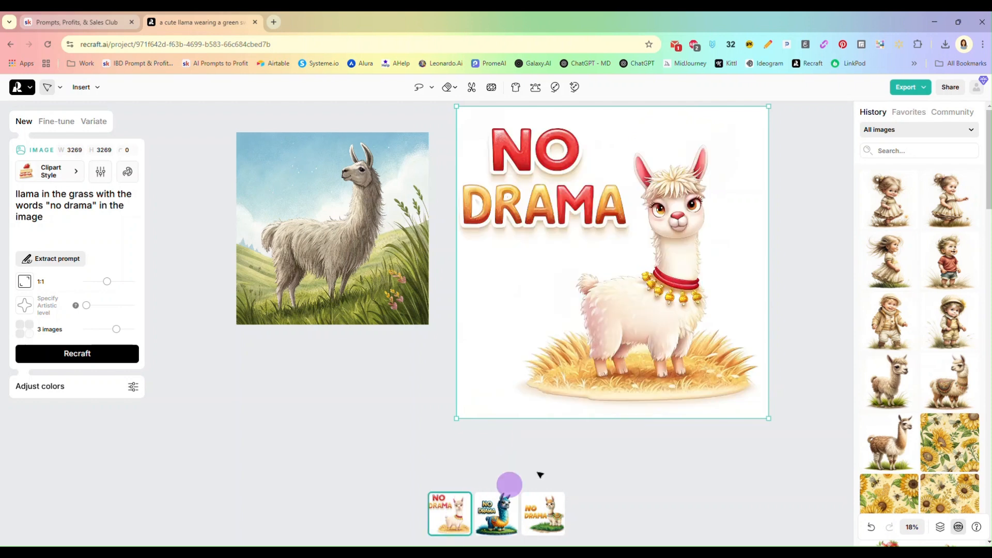
Step: Compare the No Drama variants, keep the third one with the orange lettering and green grass, and move it farther from the illustration
{"action": "left_click", "coordinate": [497, 518]}
{"action": "left_click", "coordinate": [543, 521]}
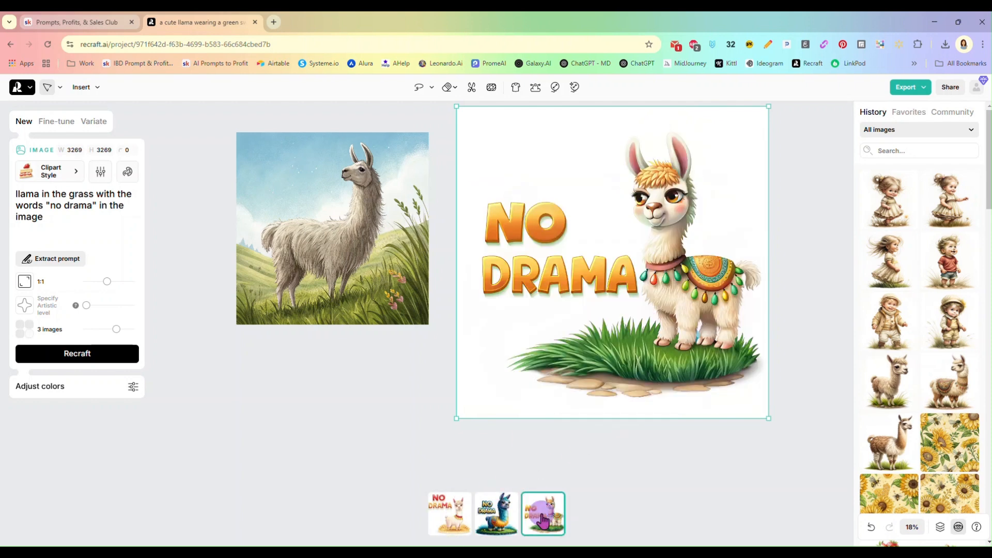
{"action": "left_click", "coordinate": [490, 517]}
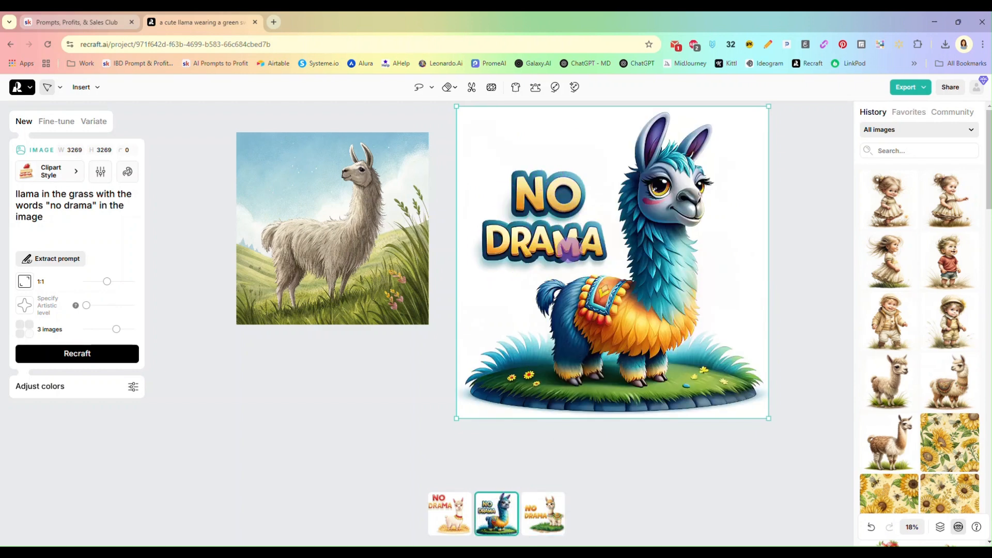
{"action": "left_click", "coordinate": [542, 516]}
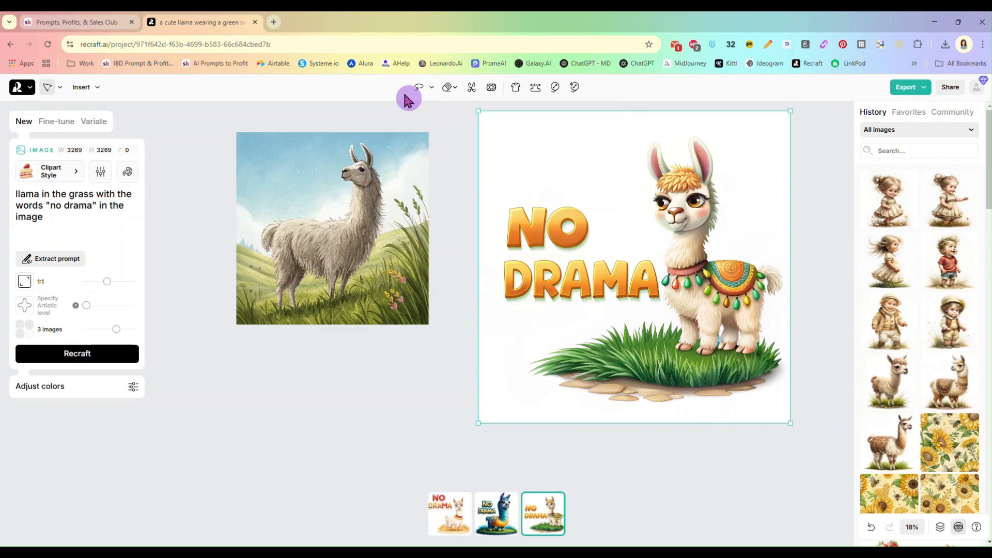
{"action": "left_click_drag", "start_coordinate": [594, 237], "coordinate": [567, 243]}
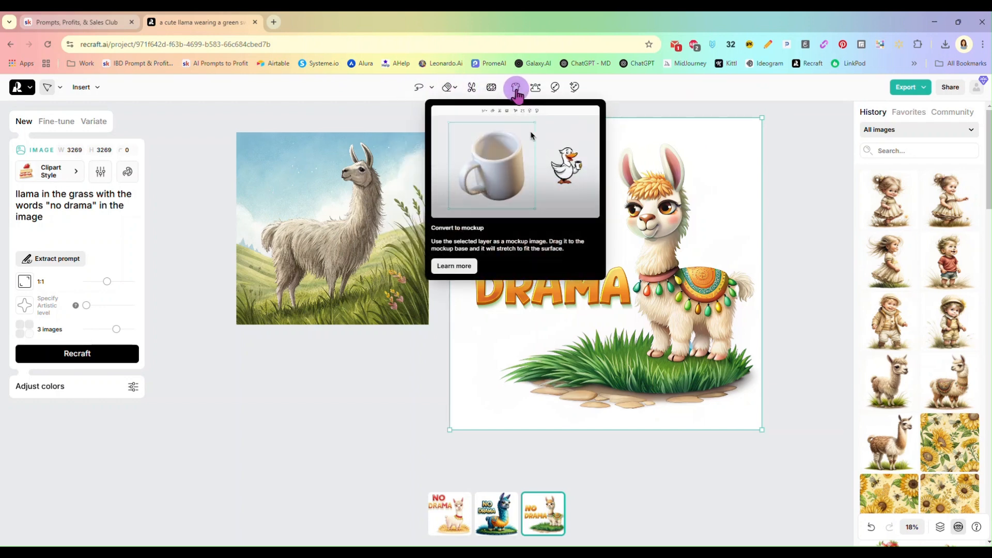
{"action": "left_click_drag", "start_coordinate": [683, 294], "coordinate": [723, 309]}
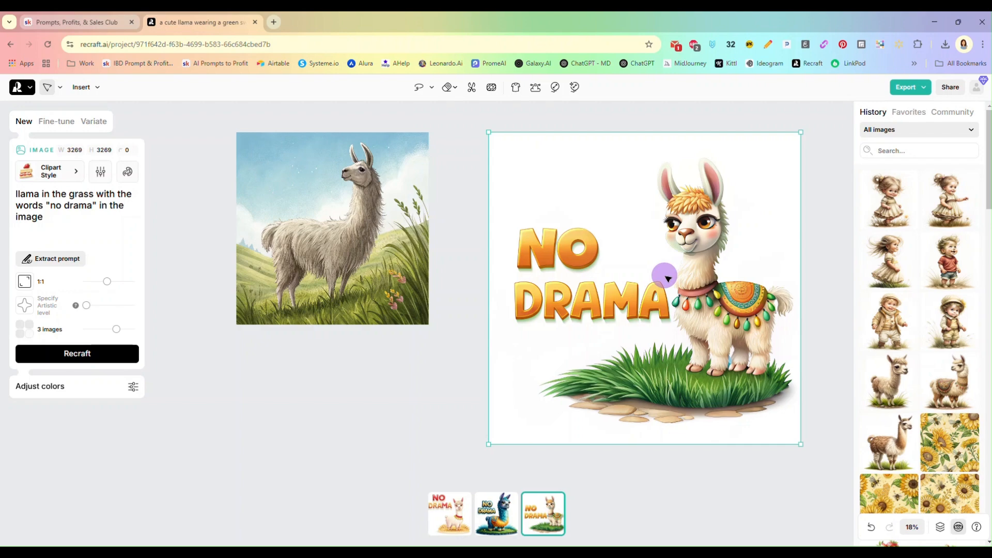
Step: Regenerate the grey llama illustration in the Photorealism style with the prompt "white coffee mug on a rustic wooden table"
{"action": "left_click", "coordinate": [341, 189]}
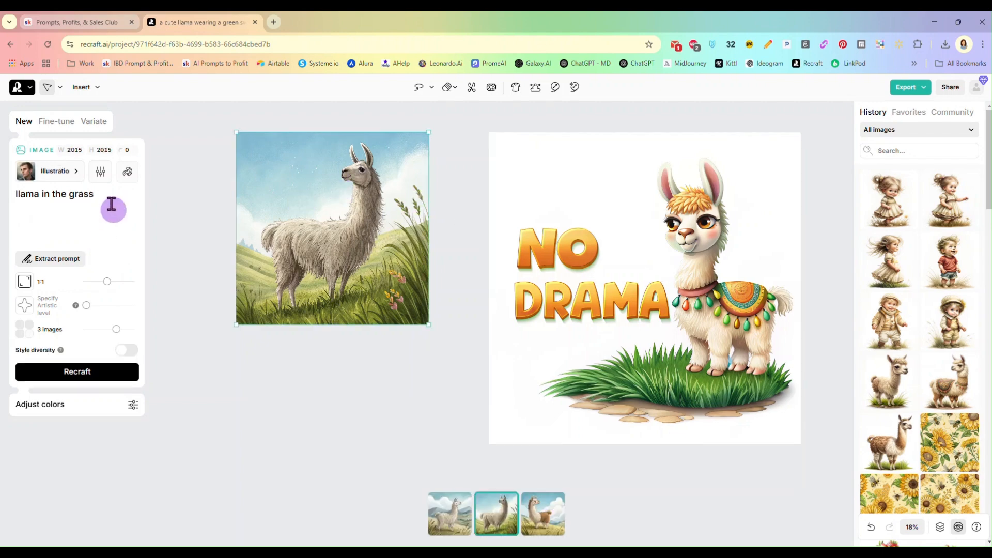
{"action": "left_click", "coordinate": [71, 172]}
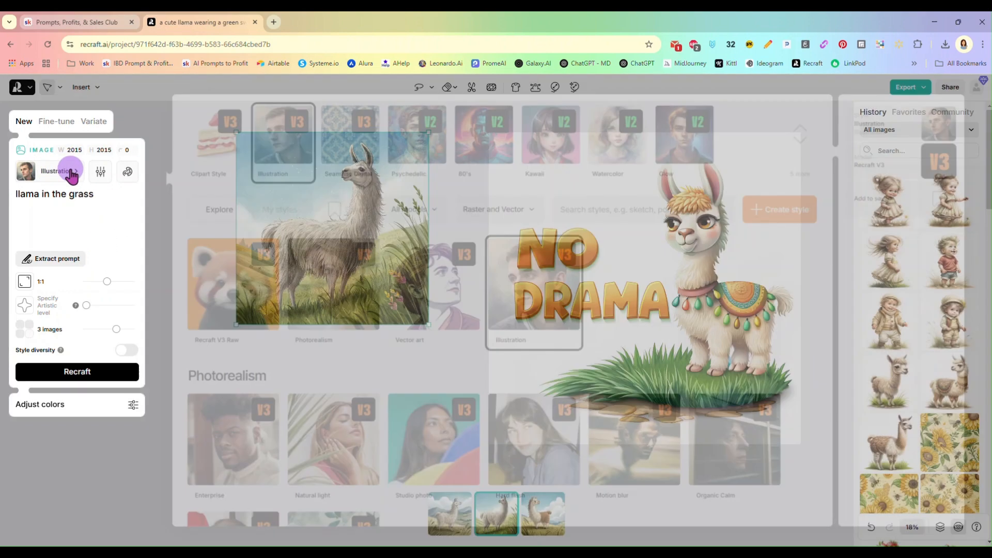
{"action": "left_click", "coordinate": [72, 172]}
{"action": "left_click", "coordinate": [73, 172]}
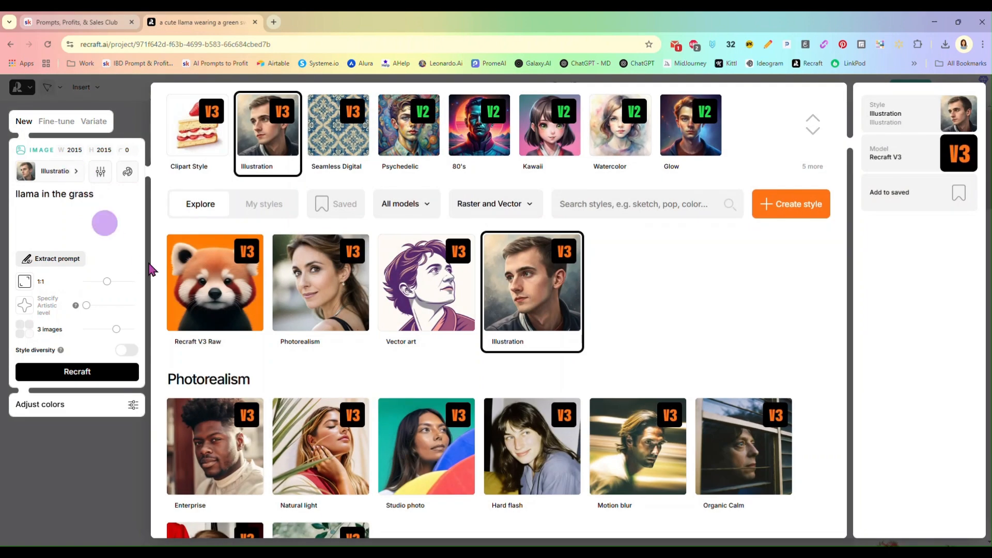
{"action": "left_click", "coordinate": [321, 310]}
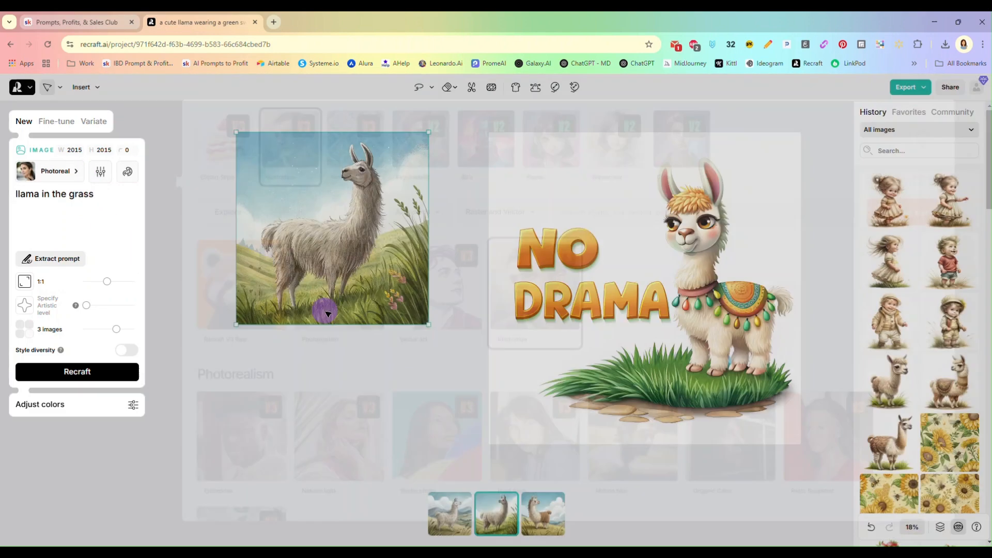
{"action": "left_click", "coordinate": [107, 198]}
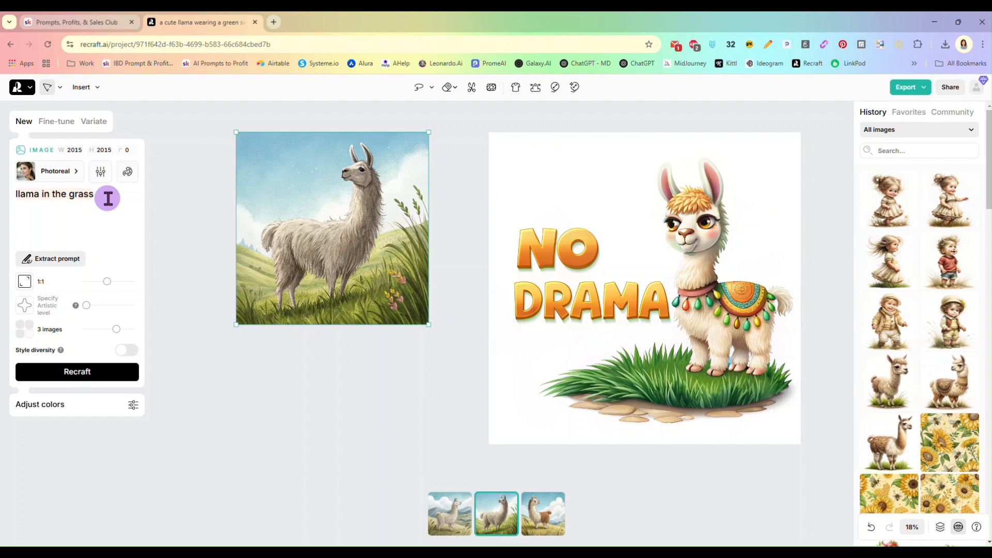
{"action": "key", "text": "ctrl+a"}
{"action": "type", "text": "whi"}
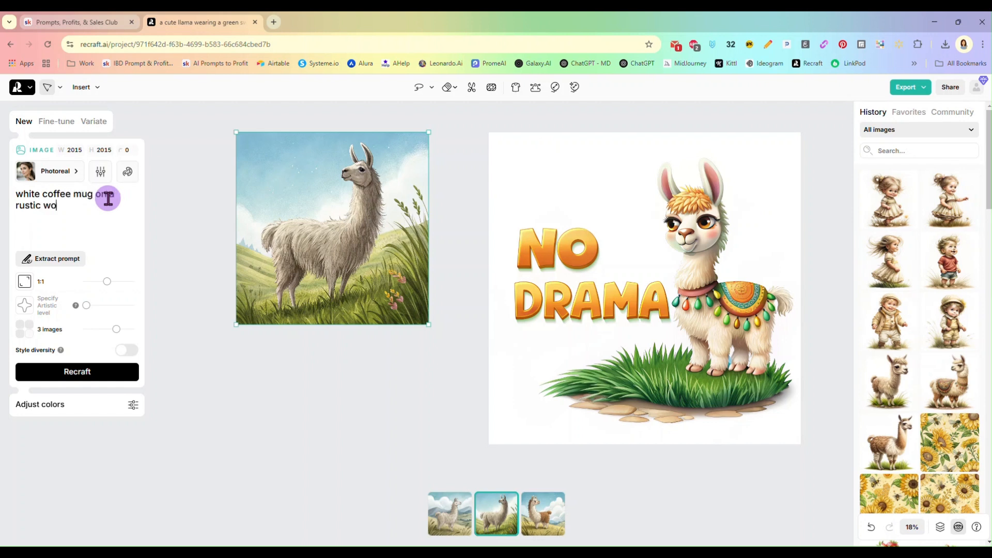
{"action": "key", "text": "Return"}
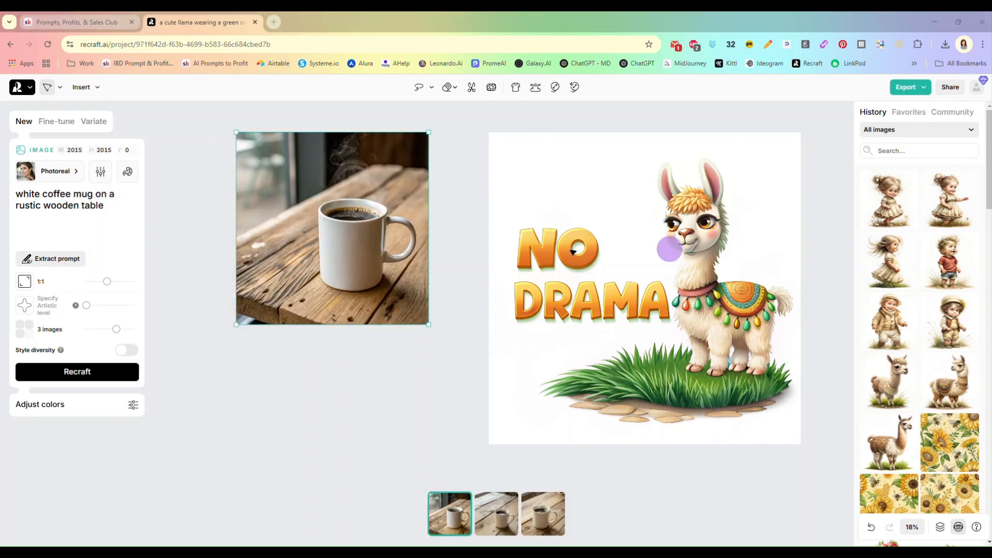
Step: Enlarge the coffee mug image to about 3171 × 3171 and compare its variants, keeping the first one
{"action": "left_click_drag", "start_coordinate": [342, 249], "coordinate": [293, 234]}
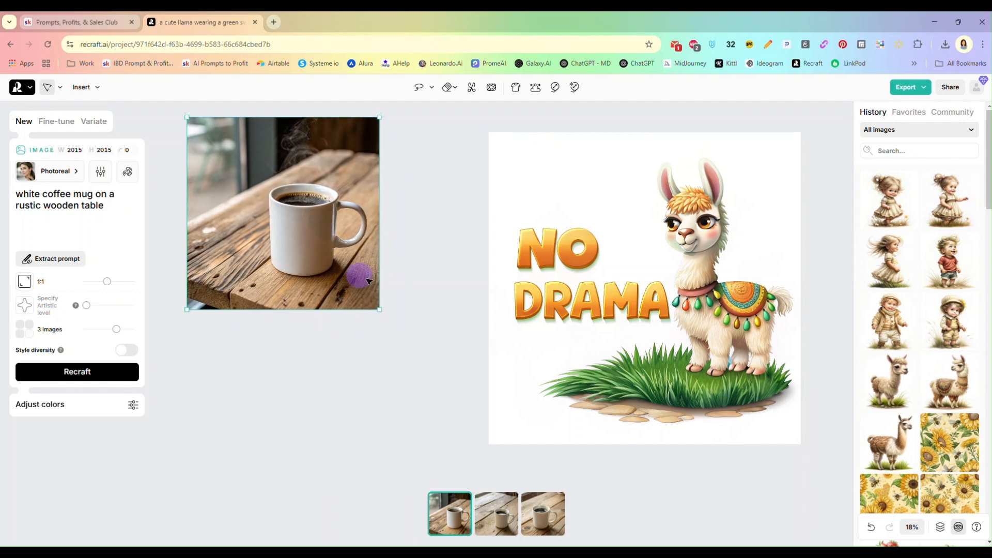
{"action": "mouse_move", "coordinate": [391, 316]}
{"action": "left_mouse_down"}
{"action": "mouse_move", "coordinate": [484, 381]}
{"action": "mouse_move", "coordinate": [489, 417]}
{"action": "mouse_move", "coordinate": [394, 299]}
{"action": "left_mouse_up"}
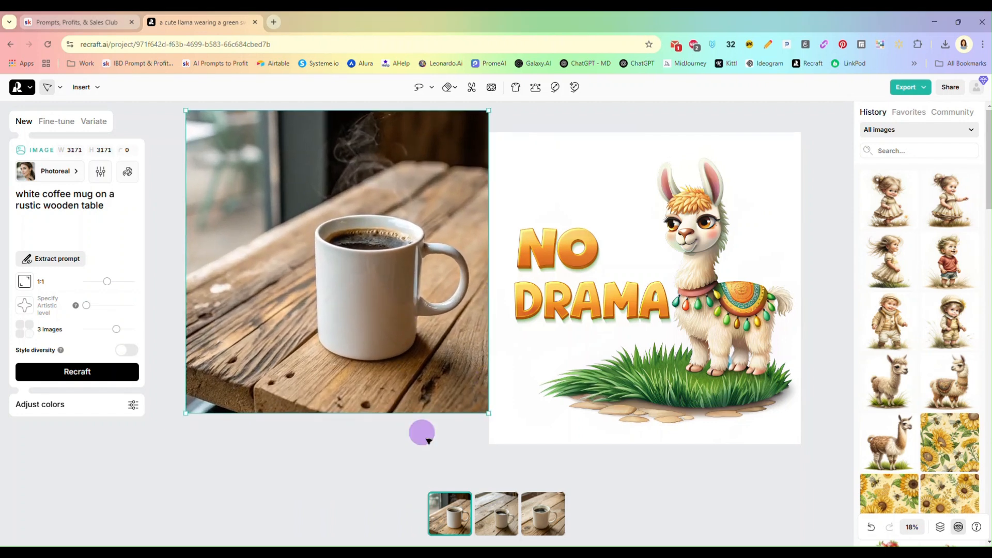
{"action": "left_click", "coordinate": [493, 511]}
{"action": "left_click", "coordinate": [532, 517]}
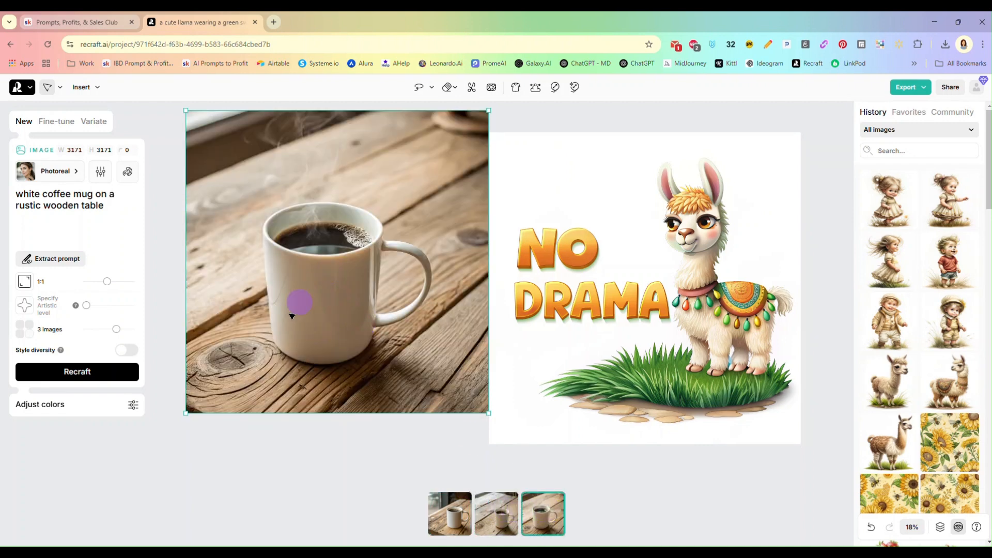
{"action": "left_click", "coordinate": [452, 517]}
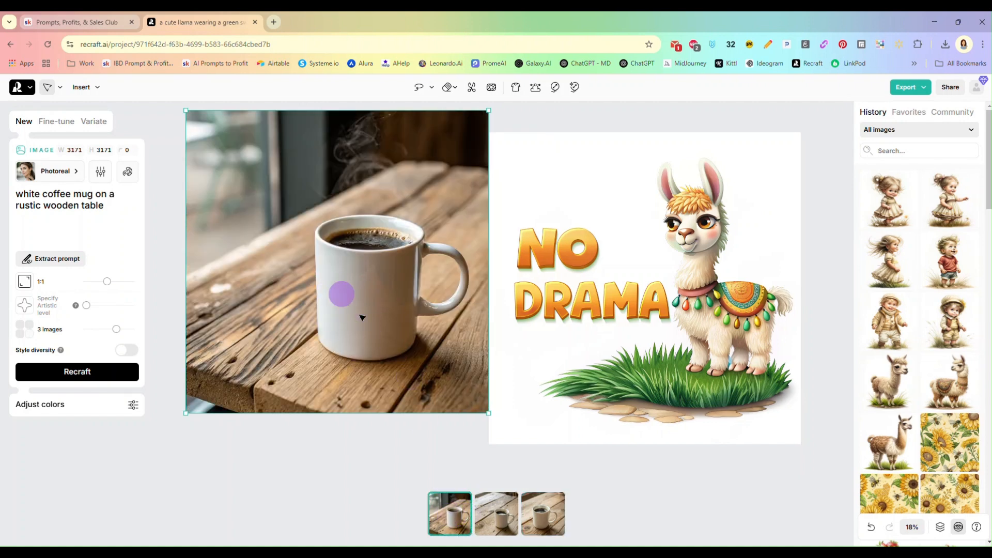
{"action": "left_click_drag", "start_coordinate": [378, 308], "coordinate": [349, 306]}
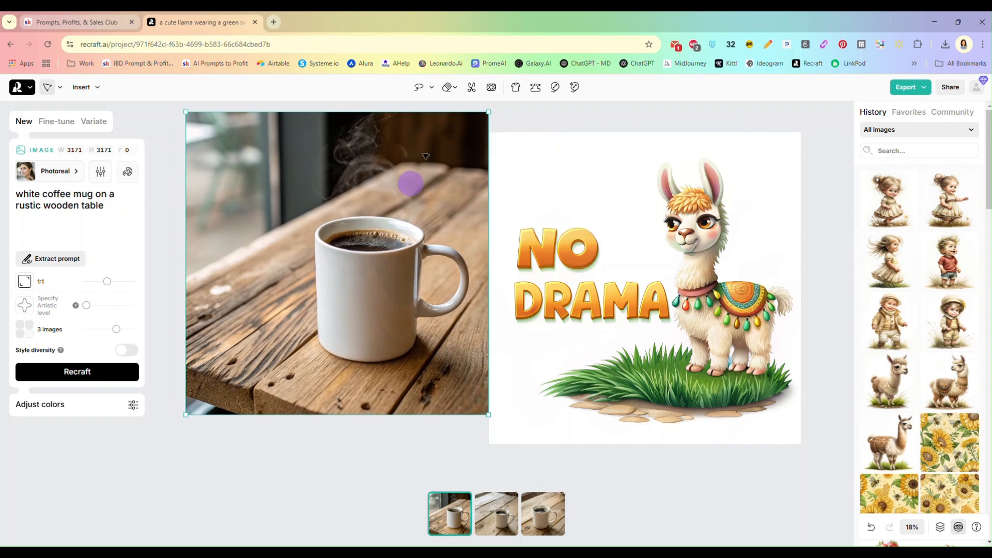
Step: Convert the coffee mug image to a mockup and space it apart from the No Drama image
{"action": "mouse_move", "coordinate": [515, 93]}
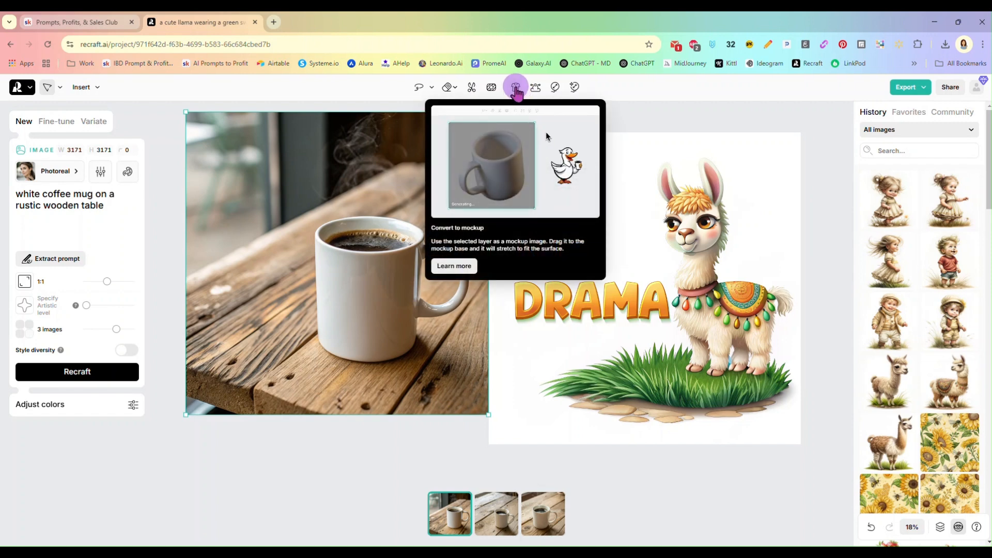
{"action": "left_click", "coordinate": [516, 92]}
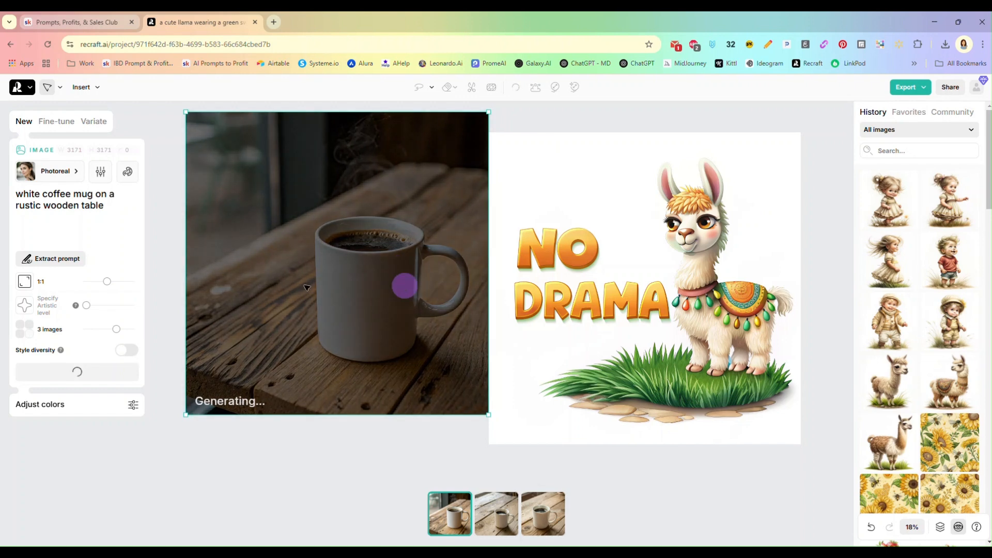
{"action": "left_click_drag", "start_coordinate": [669, 240], "coordinate": [704, 237]}
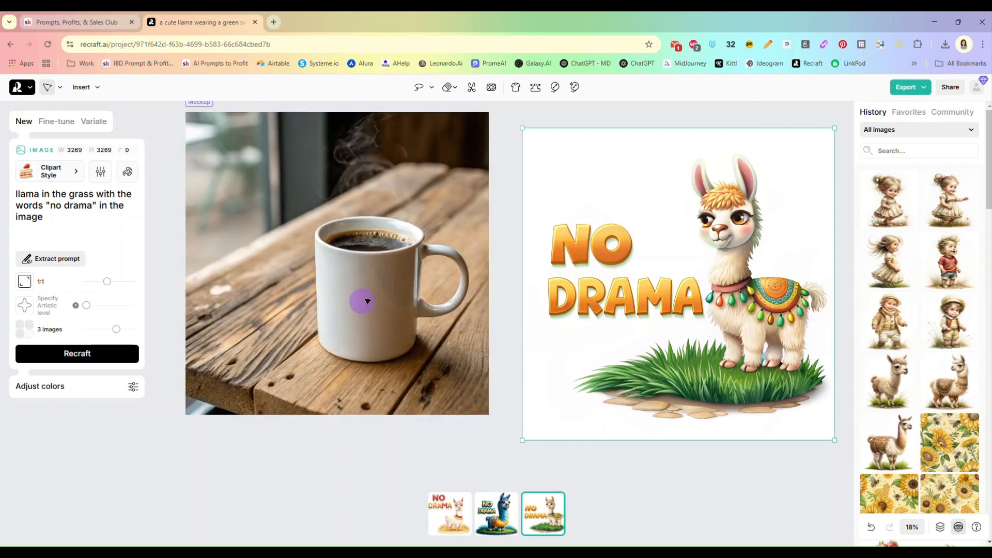
{"action": "mouse_move", "coordinate": [367, 301]}
{"action": "left_mouse_down"}
{"action": "mouse_move", "coordinate": [358, 287]}
{"action": "mouse_move", "coordinate": [363, 305]}
{"action": "mouse_move", "coordinate": [352, 305]}
{"action": "mouse_move", "coordinate": [361, 308]}
{"action": "left_mouse_up"}
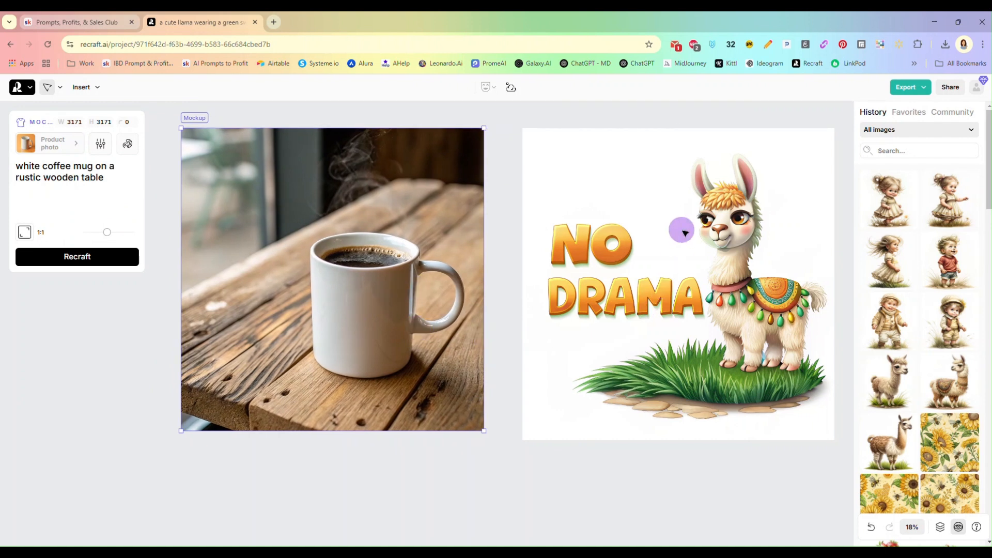
Step: Place the No Drama llama on the mug mockup and shrink it to about 431 × 431 on the mug's front
{"action": "left_click", "coordinate": [698, 232]}
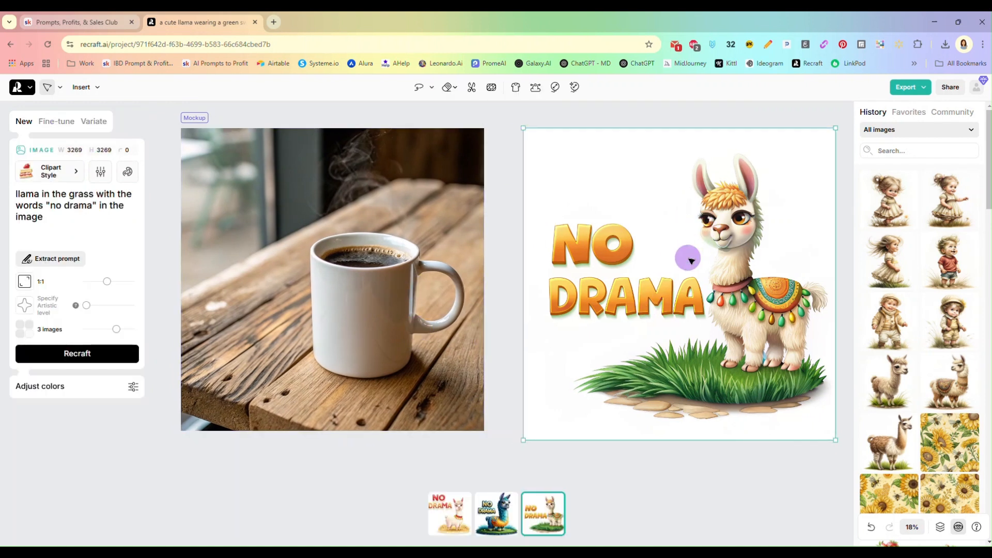
{"action": "left_click_drag", "start_coordinate": [688, 256], "coordinate": [398, 310]}
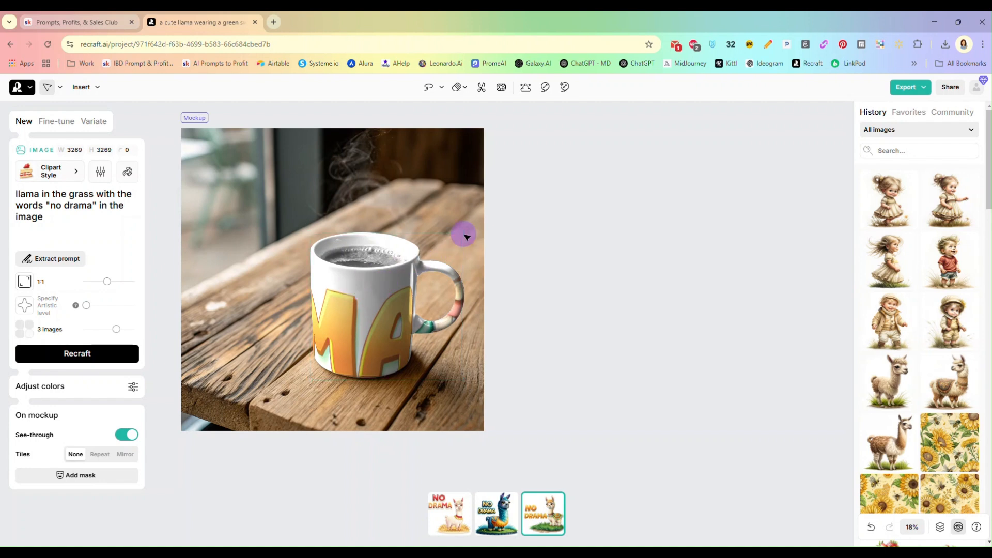
{"action": "left_click_drag", "start_coordinate": [467, 236], "coordinate": [330, 340]}
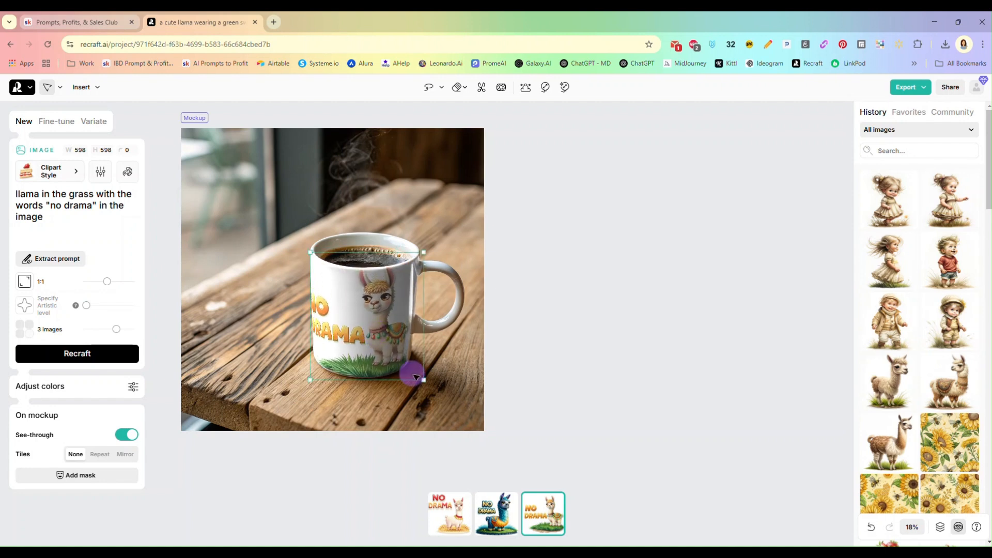
{"action": "left_click_drag", "start_coordinate": [423, 380], "coordinate": [373, 333]}
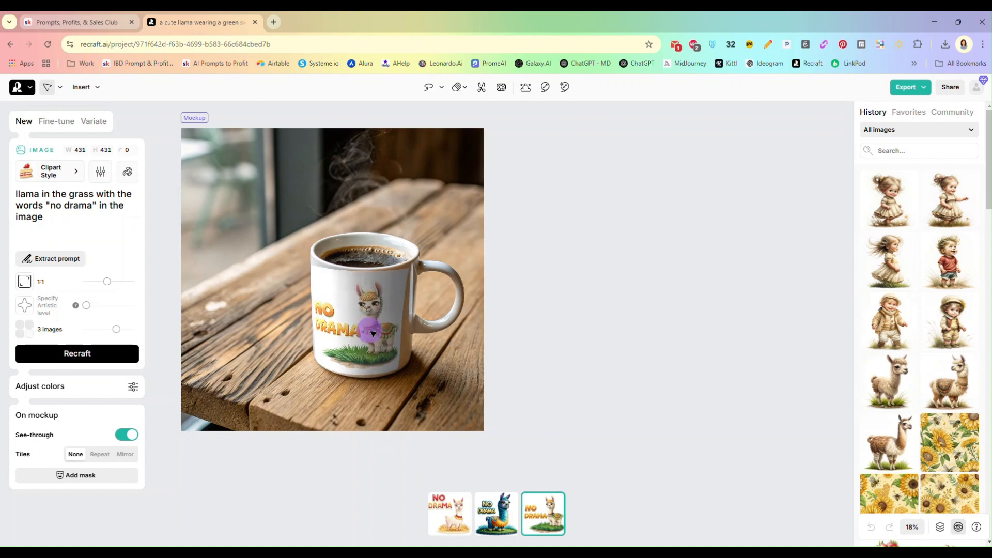
{"action": "left_click", "coordinate": [548, 319]}
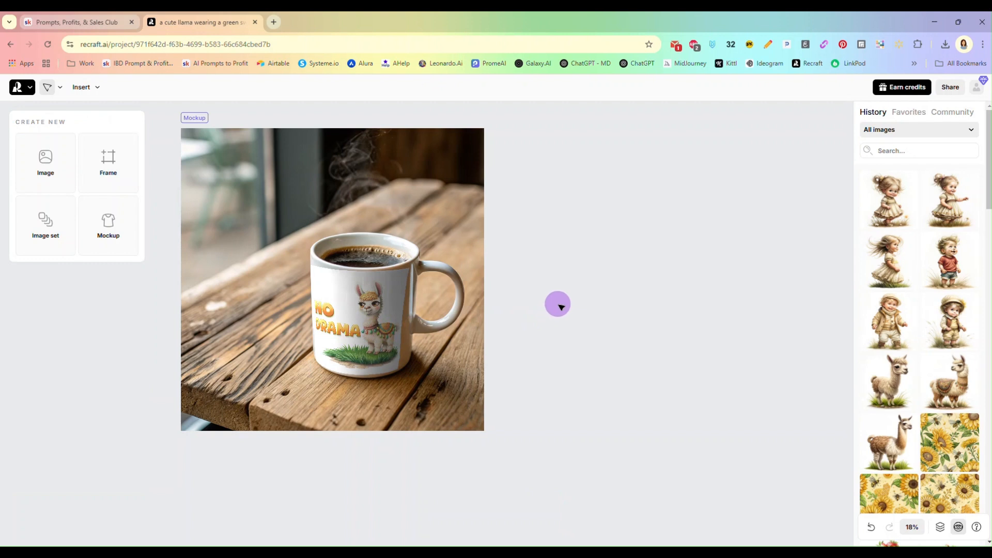
Step: Take the No Drama design off the mug, enlarge it to about 2323 × 2323 and position it beside the mockup
{"action": "left_click_drag", "start_coordinate": [375, 289], "coordinate": [639, 212]}
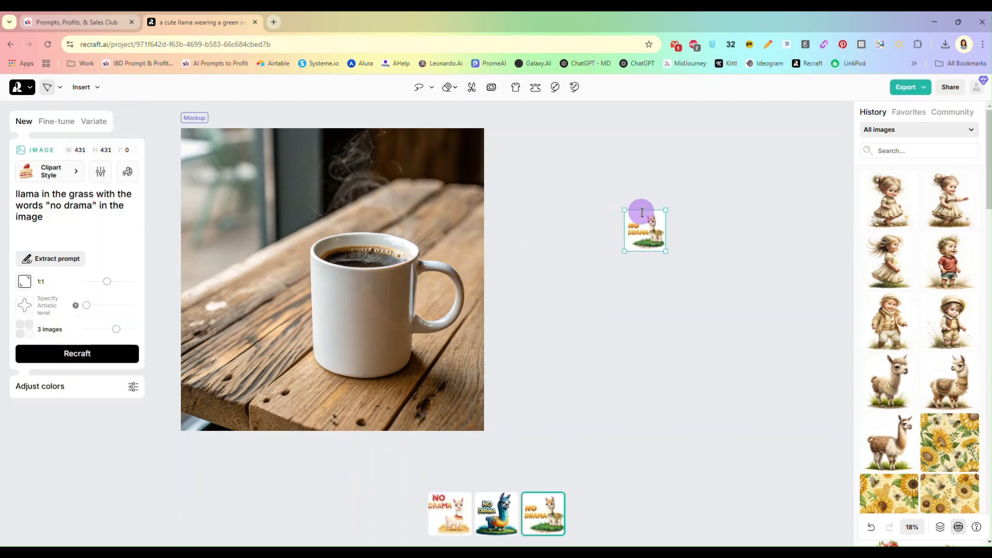
{"action": "left_click_drag", "start_coordinate": [665, 249], "coordinate": [820, 430]}
{"action": "left_click_drag", "start_coordinate": [764, 336], "coordinate": [707, 279]}
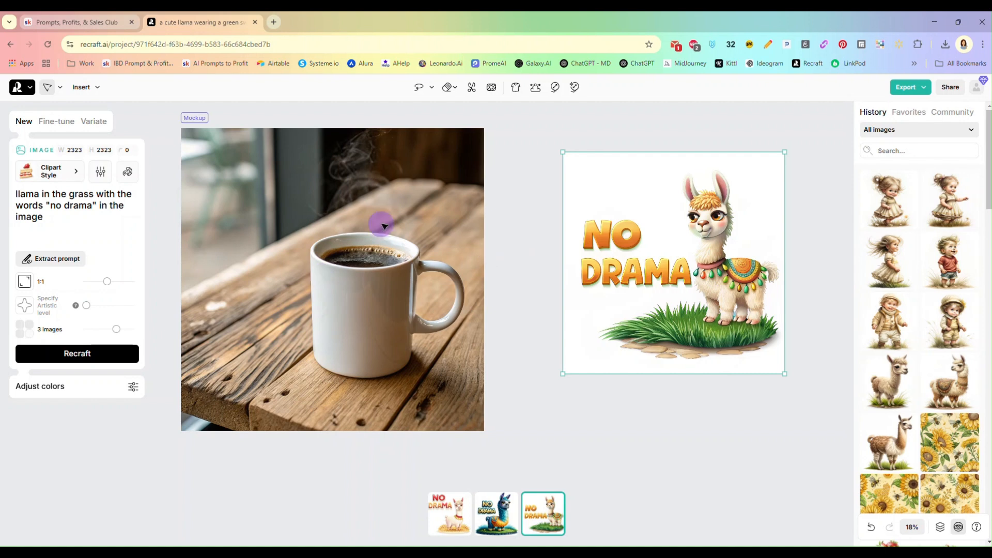
{"action": "left_click_drag", "start_coordinate": [720, 241], "coordinate": [705, 242]}
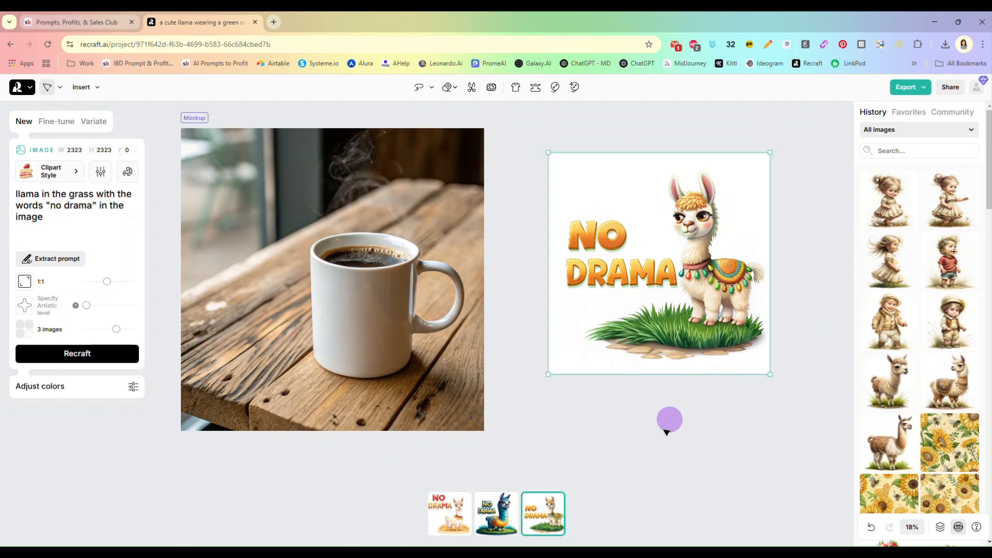
Step: Add the red-shirted little boy image from the history and fit it on the mug's front at about 387 × 387
{"action": "left_click", "coordinate": [948, 261]}
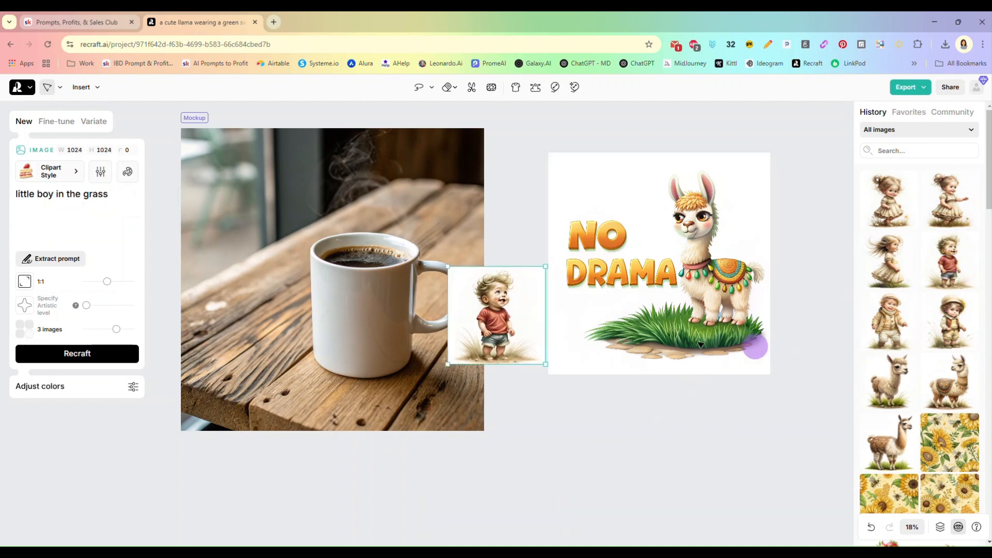
{"action": "mouse_move", "coordinate": [527, 298]}
{"action": "left_mouse_down"}
{"action": "mouse_move", "coordinate": [502, 333]}
{"action": "mouse_move", "coordinate": [368, 299]}
{"action": "mouse_move", "coordinate": [387, 313]}
{"action": "left_mouse_up"}
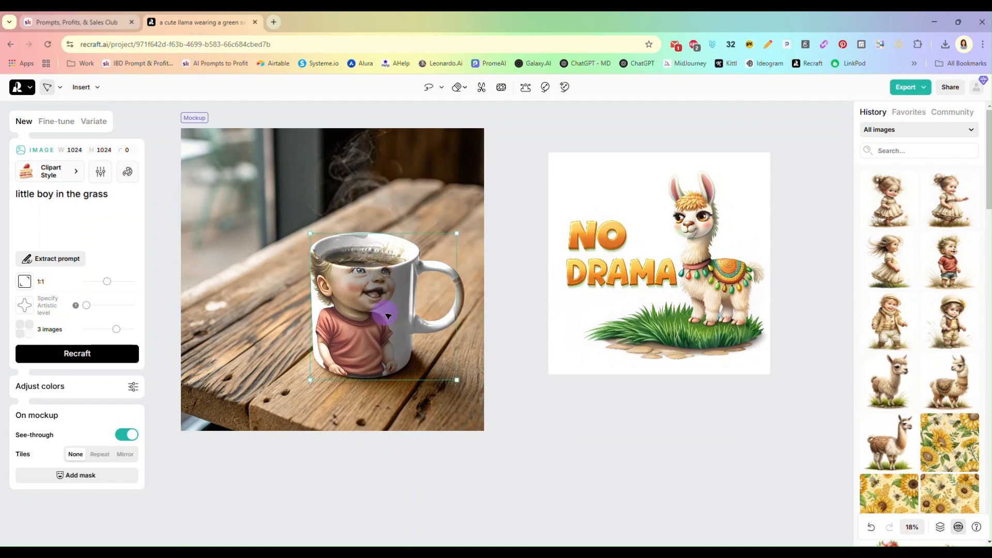
{"action": "mouse_move", "coordinate": [456, 238]}
{"action": "left_mouse_down"}
{"action": "mouse_move", "coordinate": [347, 326]}
{"action": "mouse_move", "coordinate": [330, 324]}
{"action": "mouse_move", "coordinate": [351, 323]}
{"action": "left_mouse_up"}
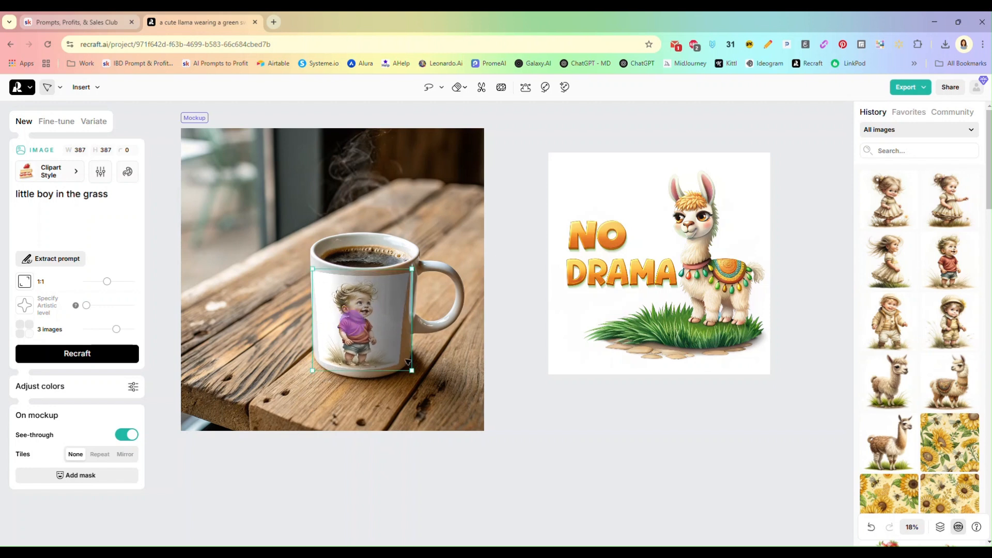
{"action": "left_click", "coordinate": [551, 412]}
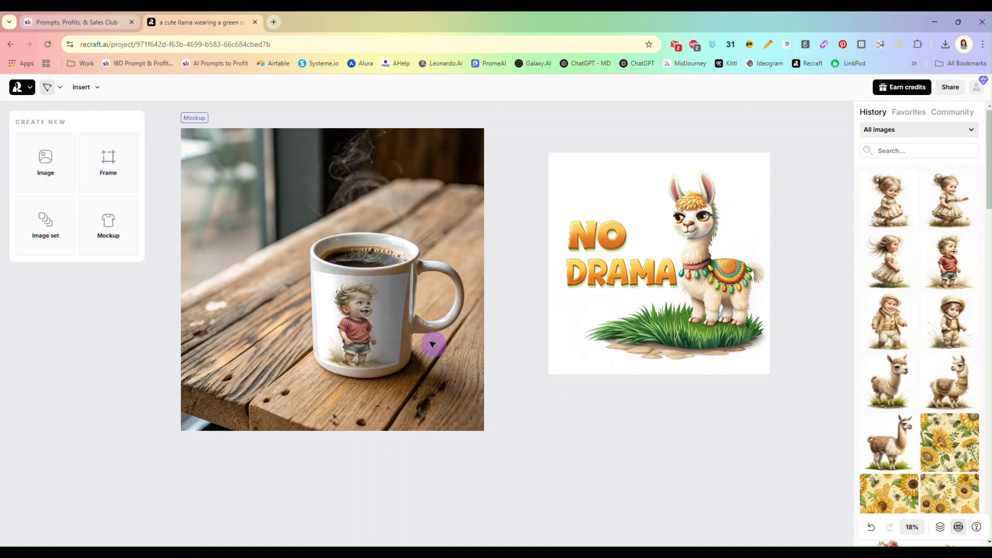
Step: Take the little boy image off the mug and place it at about 1758 × 1758 over the No Drama image's lower edge
{"action": "left_click_drag", "start_coordinate": [365, 322], "coordinate": [657, 308]}
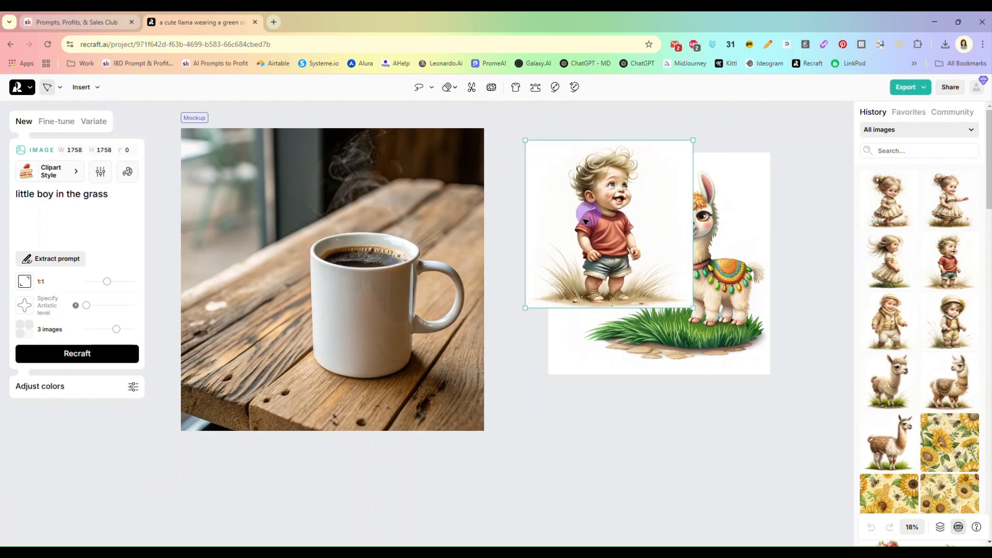
{"action": "left_click_drag", "start_coordinate": [592, 219], "coordinate": [726, 386]}
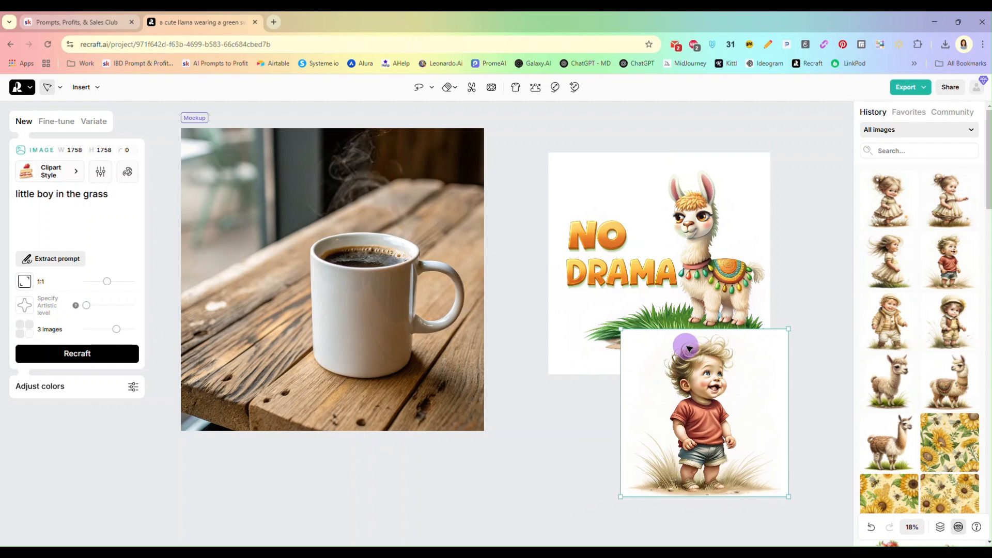
Step: Delete the No Drama llama image, and remove the background of the little boy image after moving it up beside the mug mockup
{"action": "left_click_drag", "start_coordinate": [665, 269], "coordinate": [725, 224]}
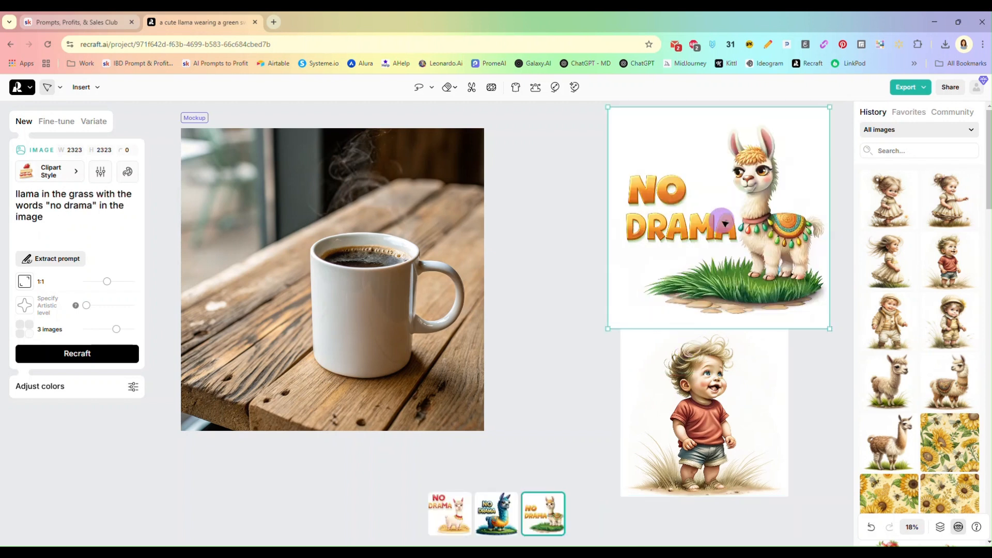
{"action": "key", "text": "Delete"}
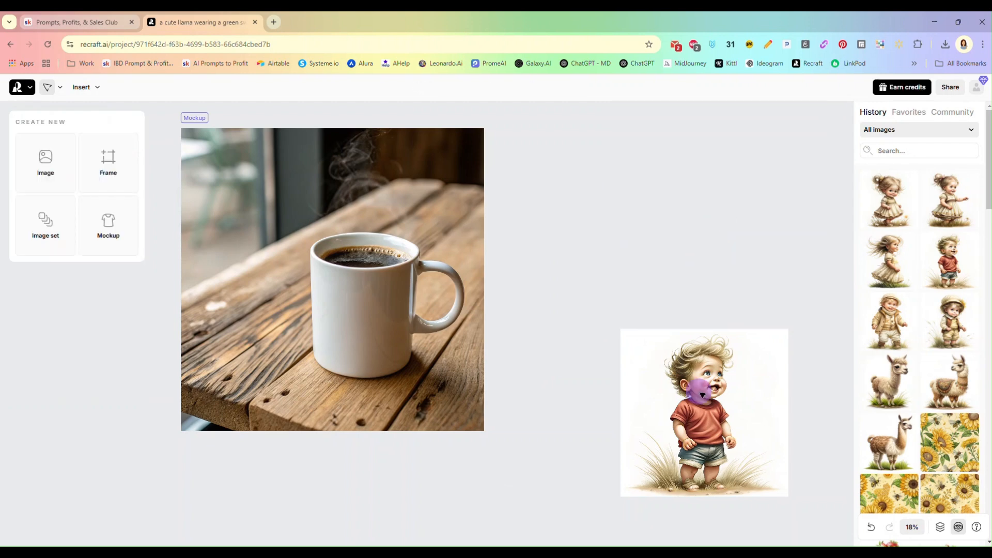
{"action": "left_click_drag", "start_coordinate": [702, 395], "coordinate": [600, 199]}
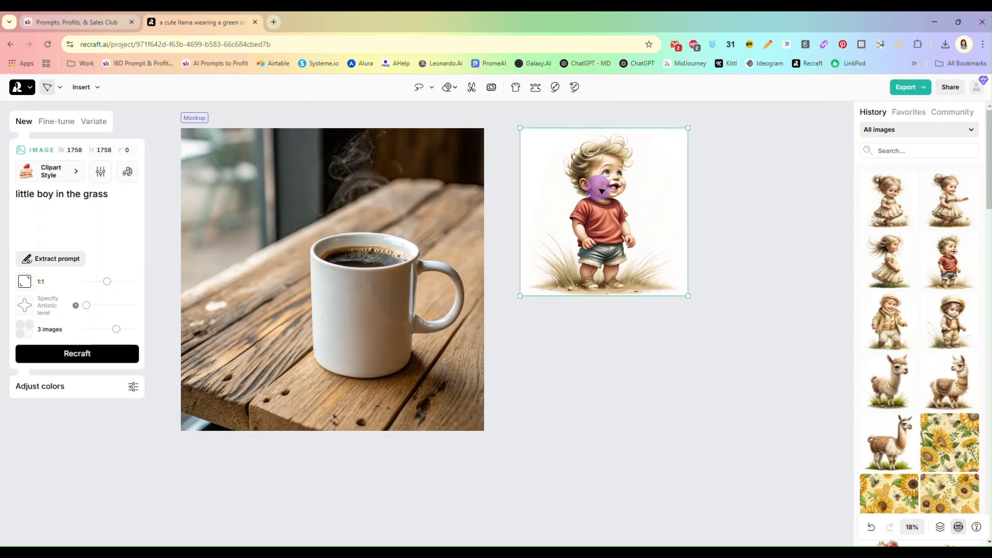
{"action": "left_click", "coordinate": [470, 89]}
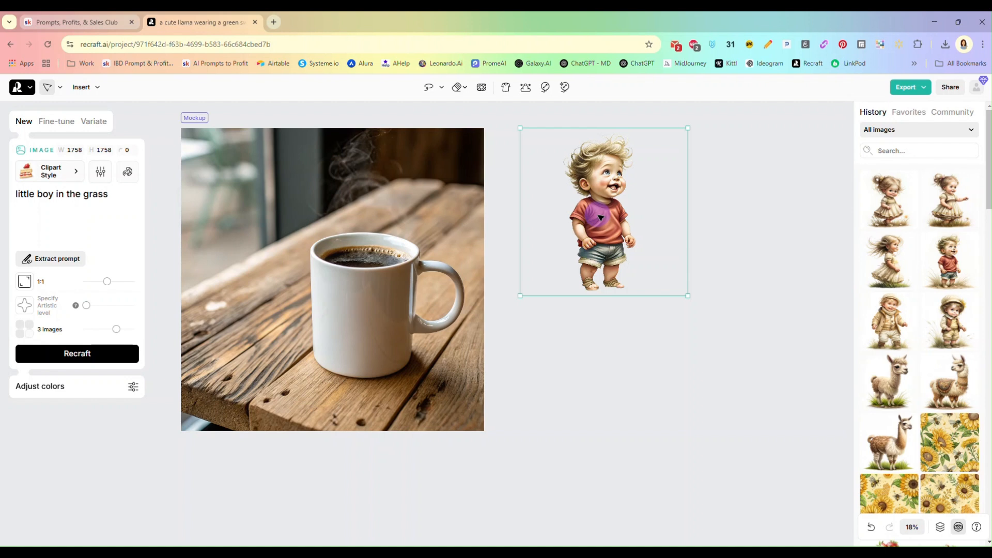
Step: Place the little boy cutout on the mug mockup and shrink it to about 471 × 471 on the mug's front
{"action": "left_click_drag", "start_coordinate": [600, 218], "coordinate": [369, 342]}
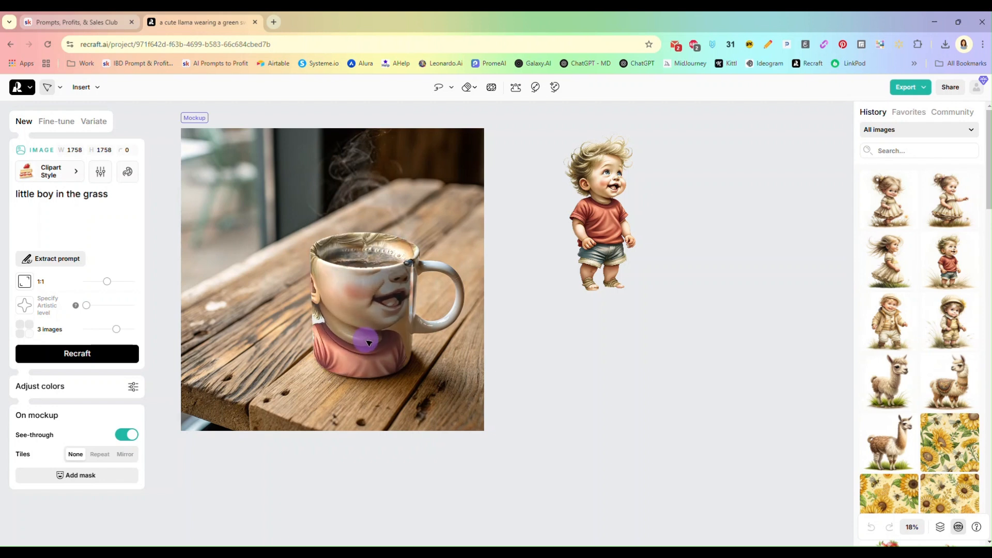
{"action": "left_click", "coordinate": [460, 379]}
{"action": "left_click_drag", "start_coordinate": [463, 380], "coordinate": [383, 337]}
{"action": "left_click_drag", "start_coordinate": [338, 292], "coordinate": [354, 329]}
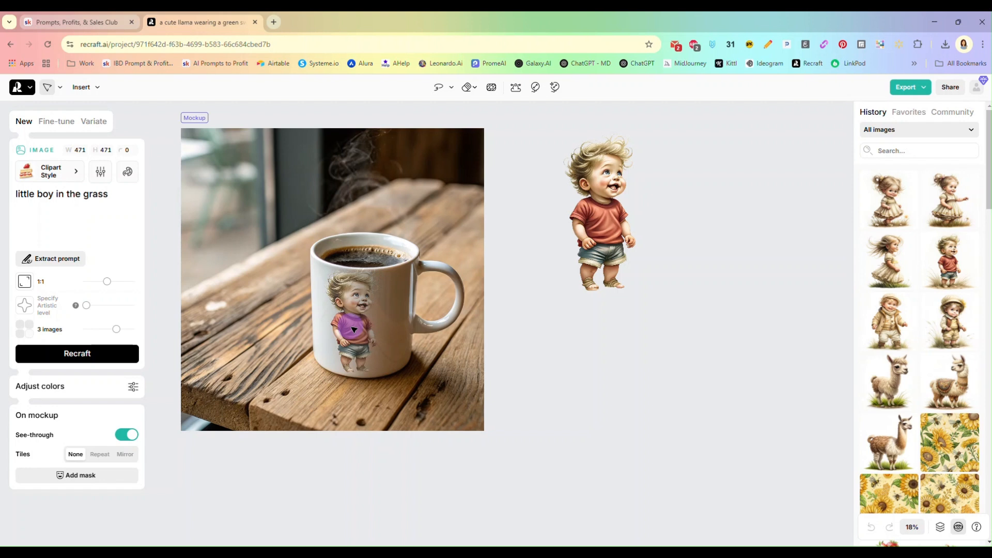
Step: Upscale the little boy cutout that stands beside the mug mockup
{"action": "left_click", "coordinate": [597, 230]}
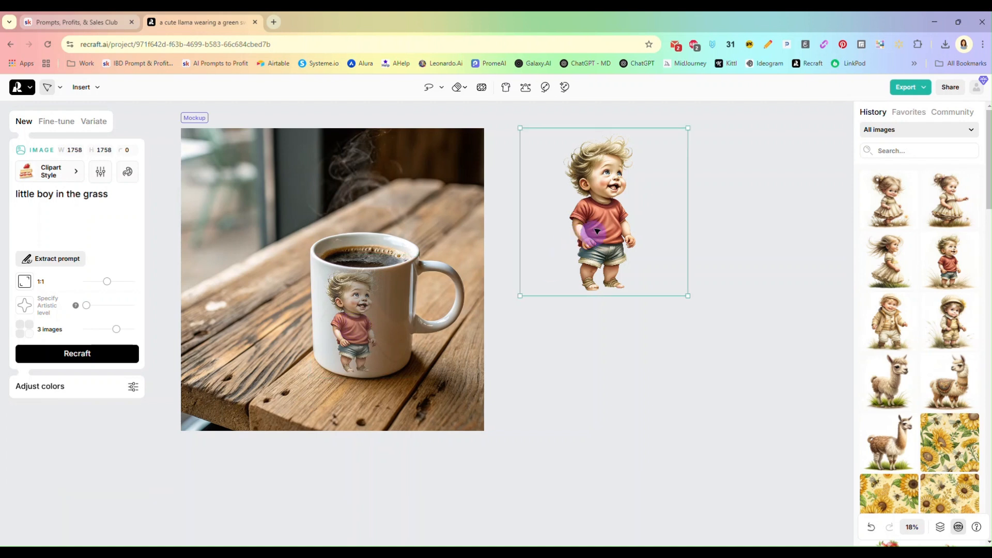
{"action": "left_click", "coordinate": [547, 93]}
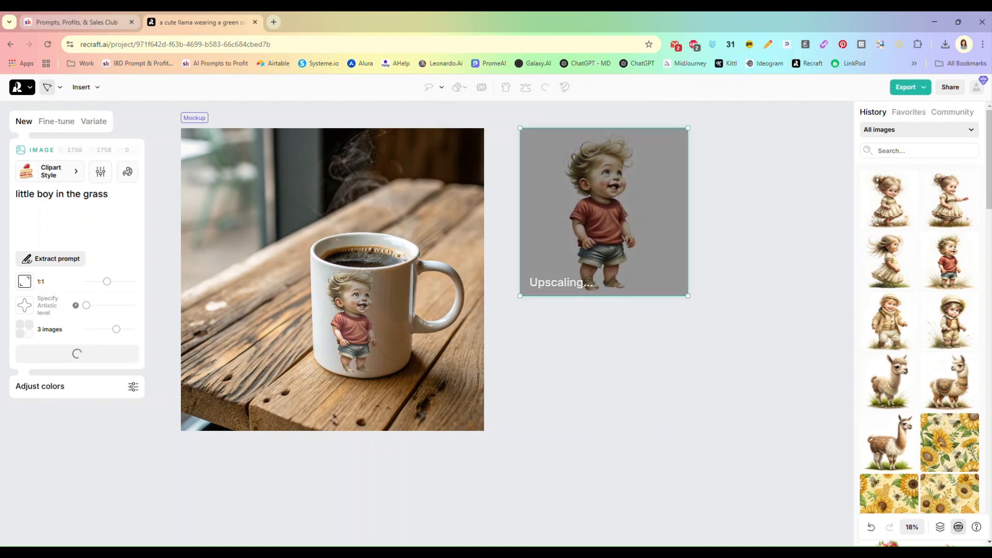